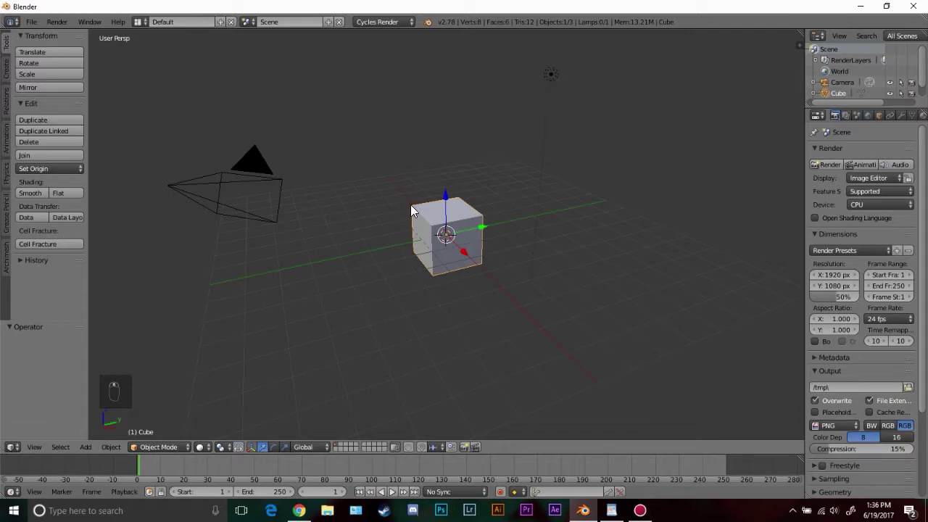
Delete the default cube from the scene
middle_click_drag(411, 210, 467, 201)
key("x")
left_click(467, 199)
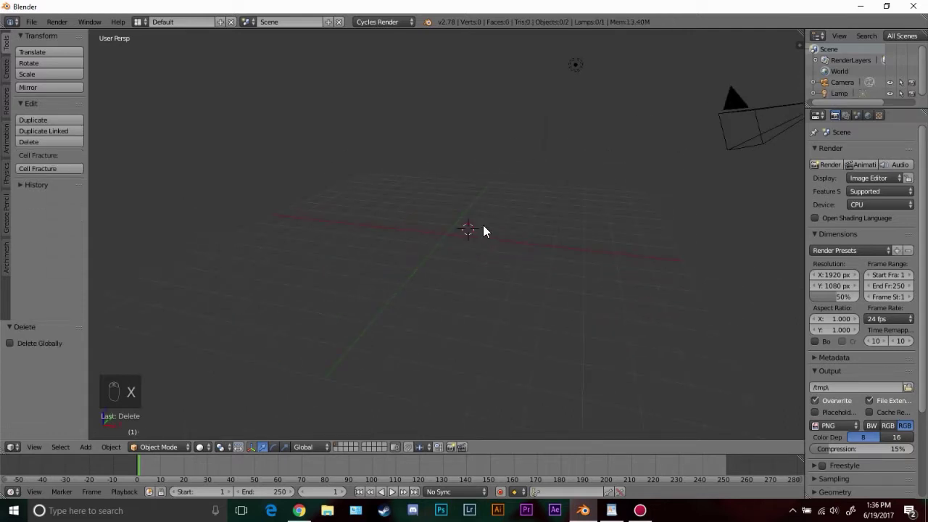
Reset the 3D cursor to the world centre and add a cylinder mesh there with 8 vertices
key("shift+c")
scroll(326, 279, "up", 1)
middle_click_drag(327, 278, 500, 172, "shift")
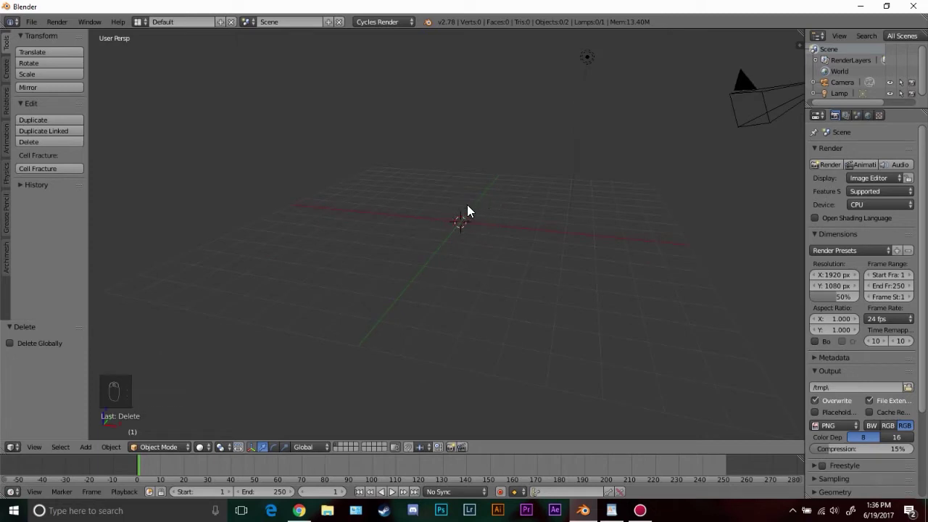
key("shift+a")
mouse_move(491, 190)
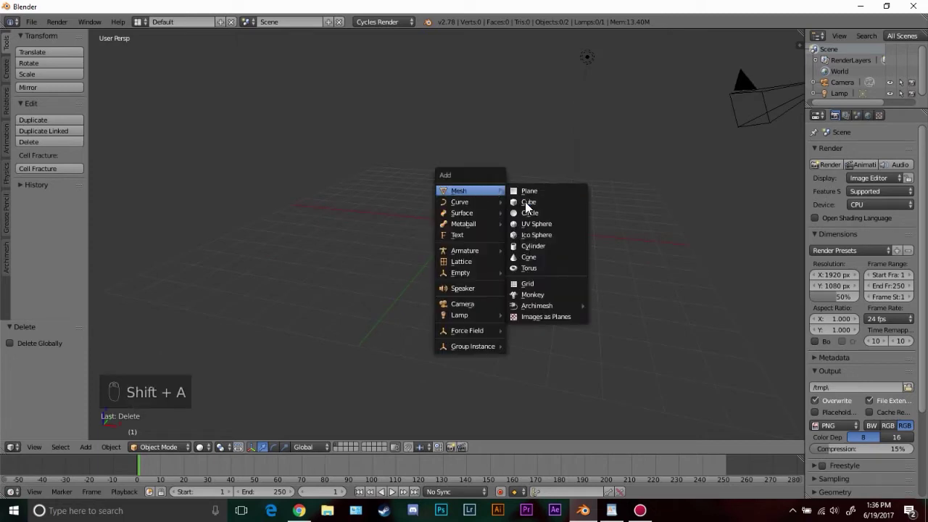
left_click(543, 250)
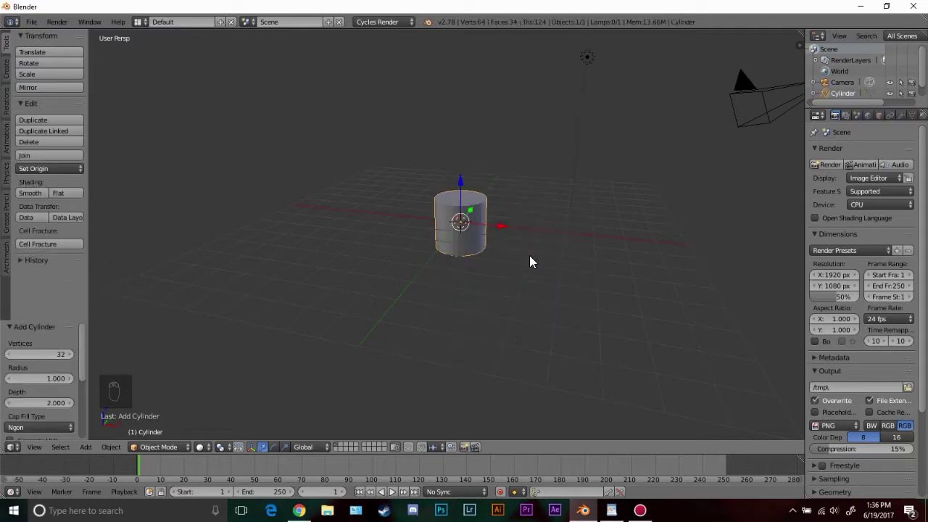
left_click(39, 353)
key("Return")
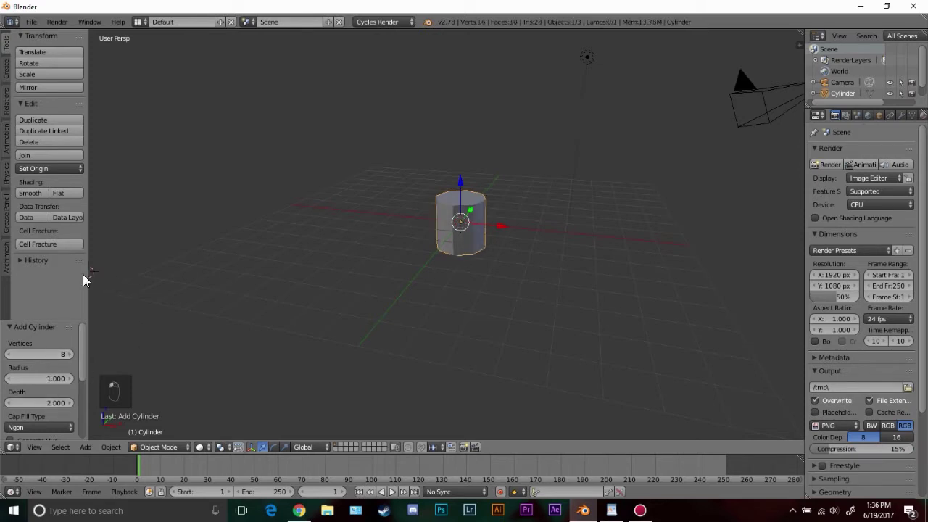
left_click_drag(87, 271, 123, 271)
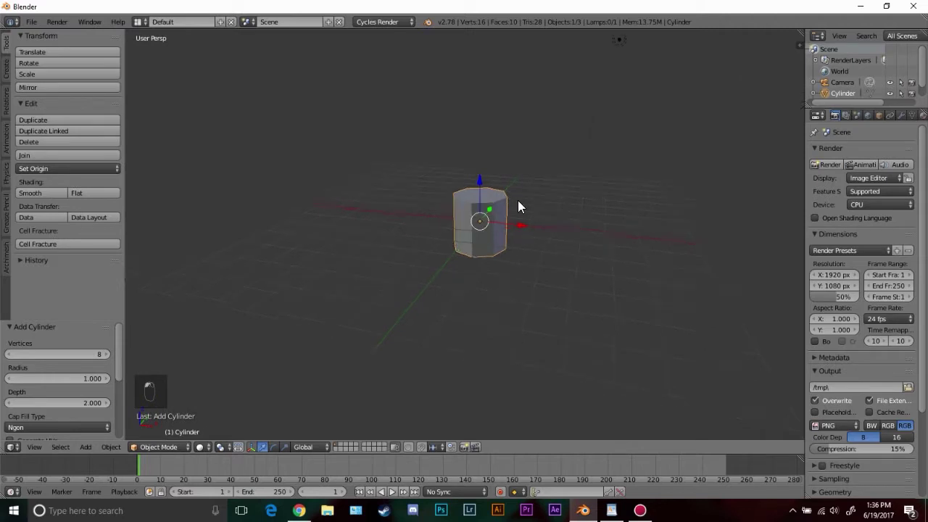
Nudge the cylinder about -0.1 along X and rotate it 90° in the front orthographic view
left_click_drag(525, 223, 521, 223)
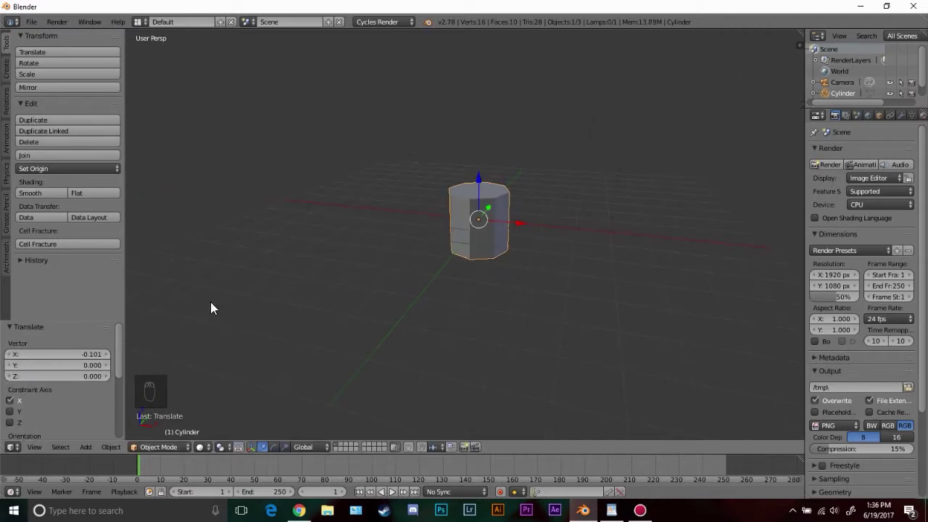
scroll(541, 217, "up", 1)
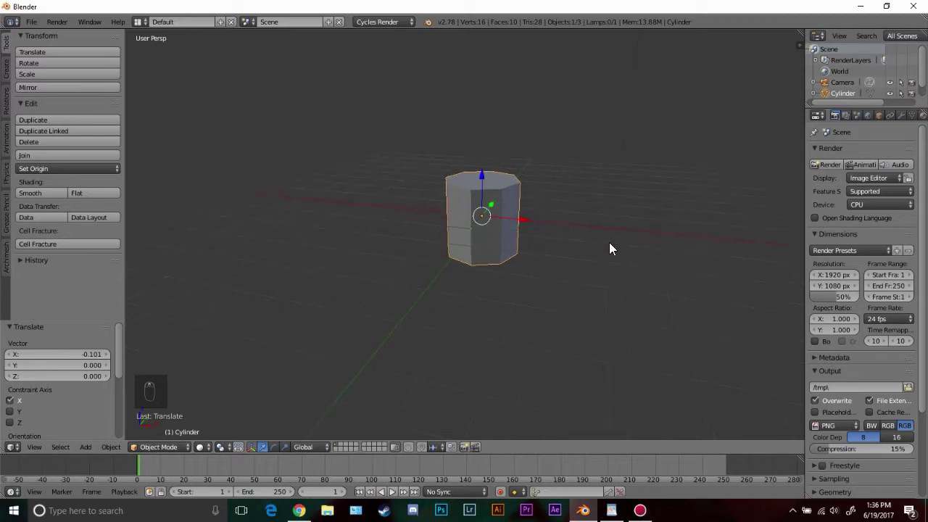
middle_click_drag(421, 196, 445, 210)
key("KP_Decimal")
scroll(569, 256, "down", 5)
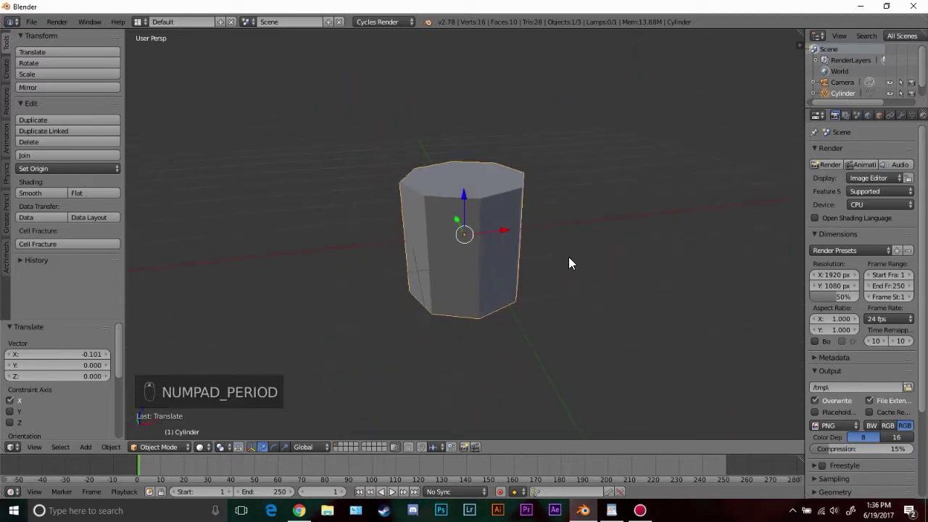
key("KP_1")
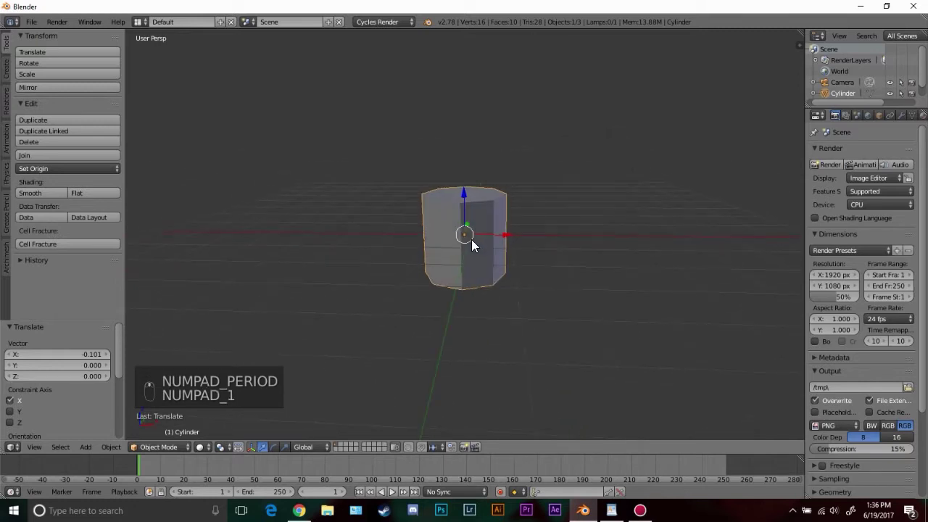
key("KP_5")
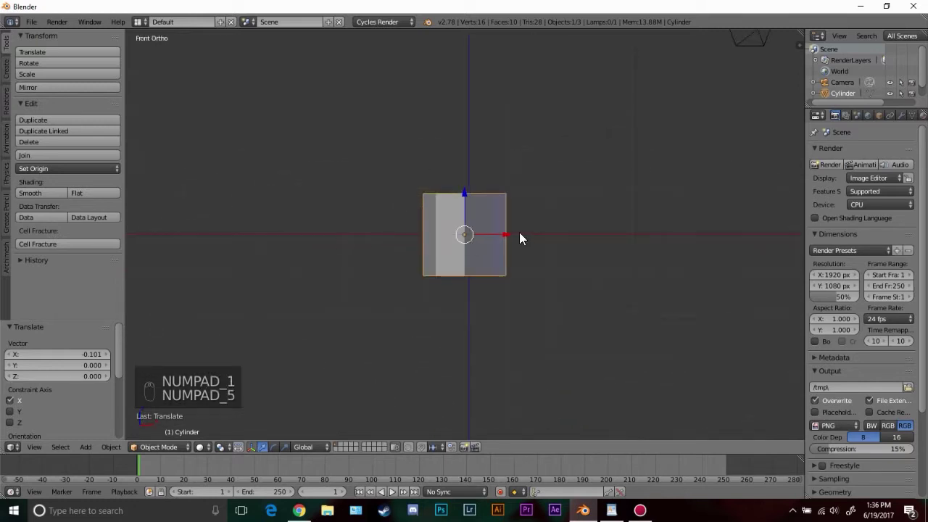
key("r")
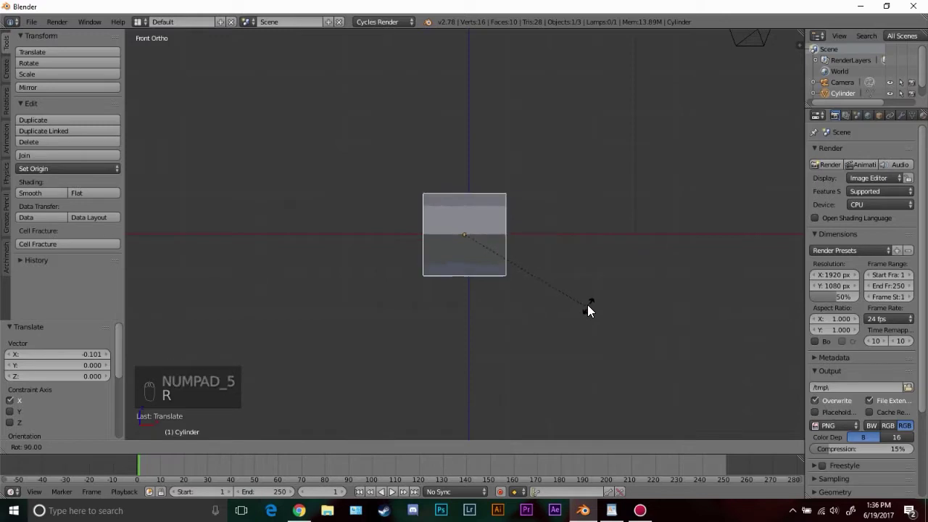
left_click(589, 303)
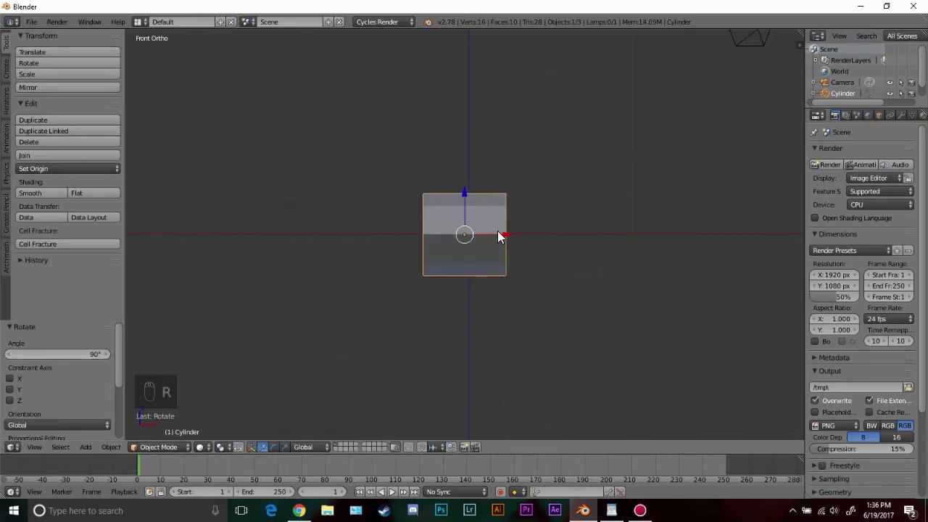
In Edit Mode, add one centred loop cut across the middle of the cylinder's length
key("Tab")
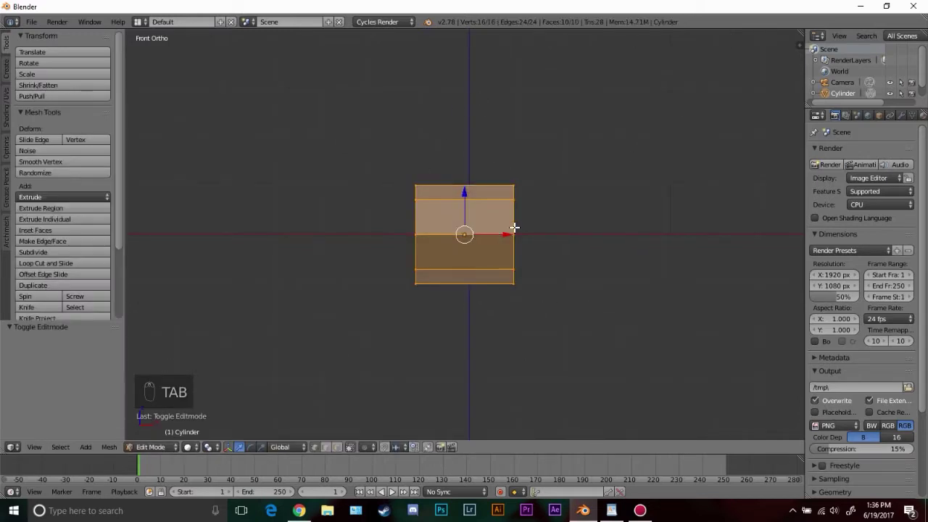
key("ctrl+r")
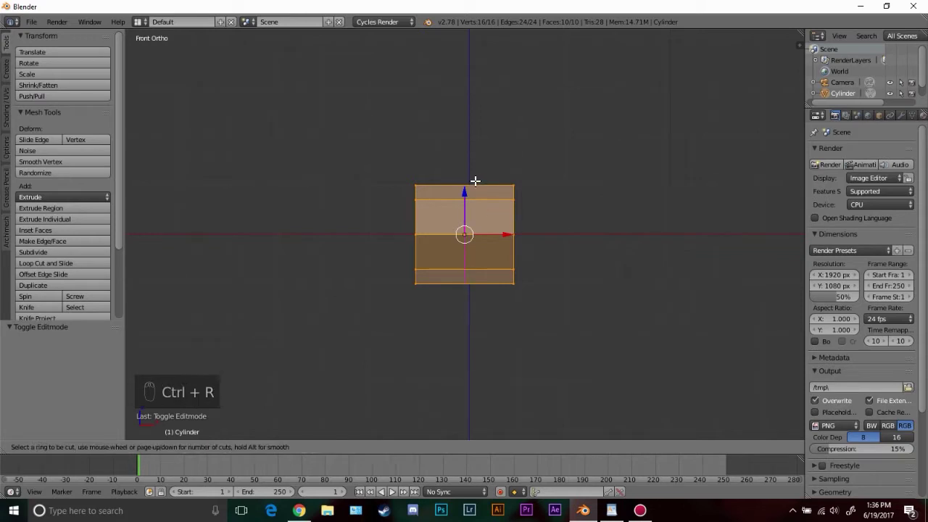
left_click(474, 178)
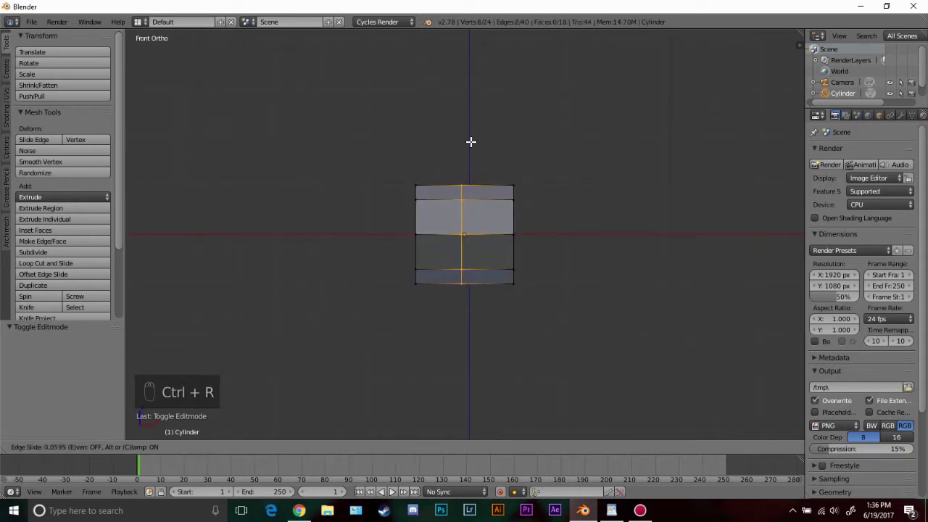
right_click(512, 177)
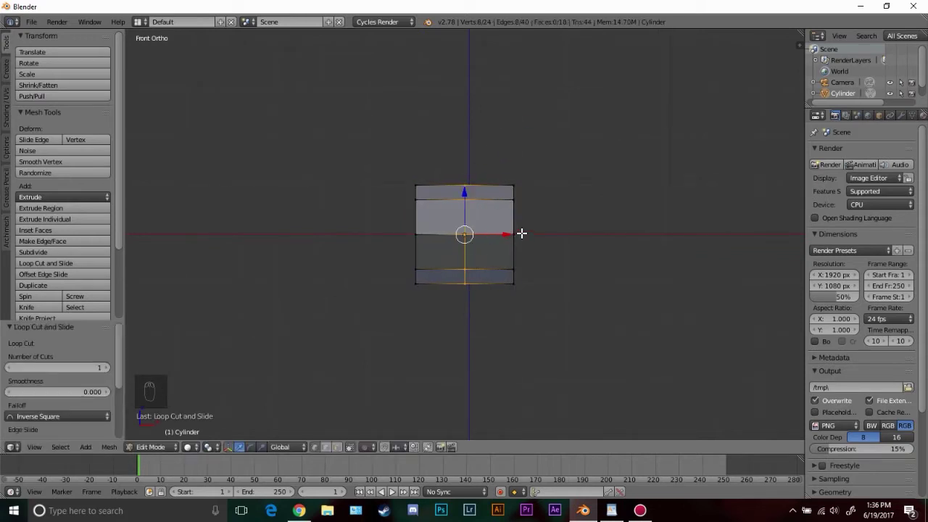
Select the cylinder's end vertices on the positive X side in wireframe, delete them, and return to Object Mode
key("z")
key("a")
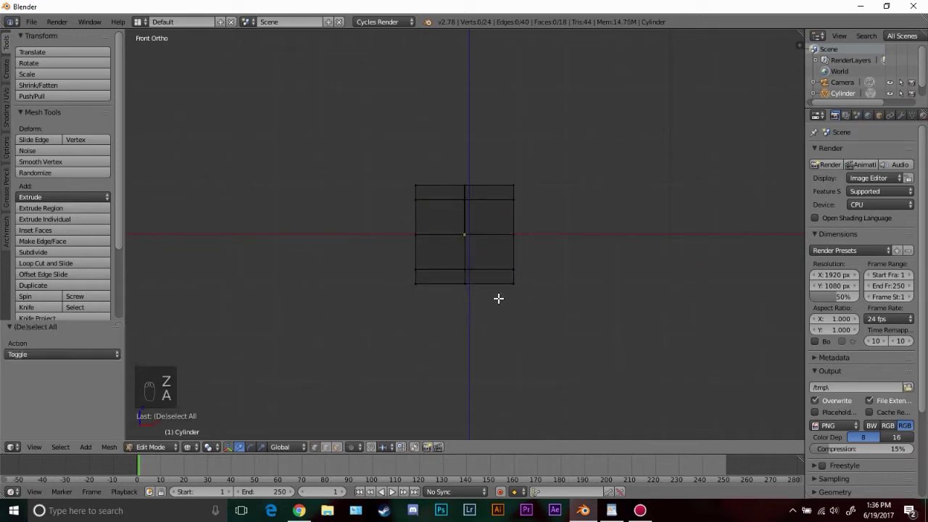
key("b")
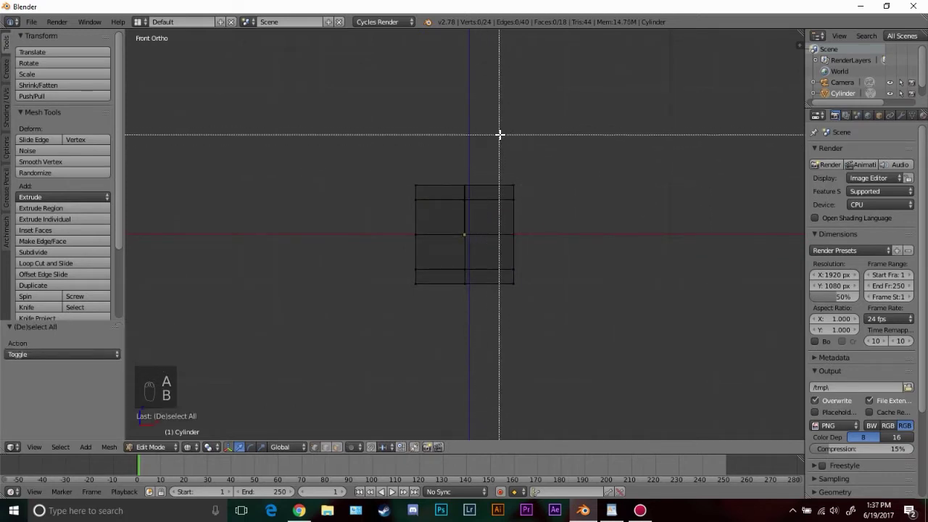
left_click_drag(499, 135, 638, 354)
key("x")
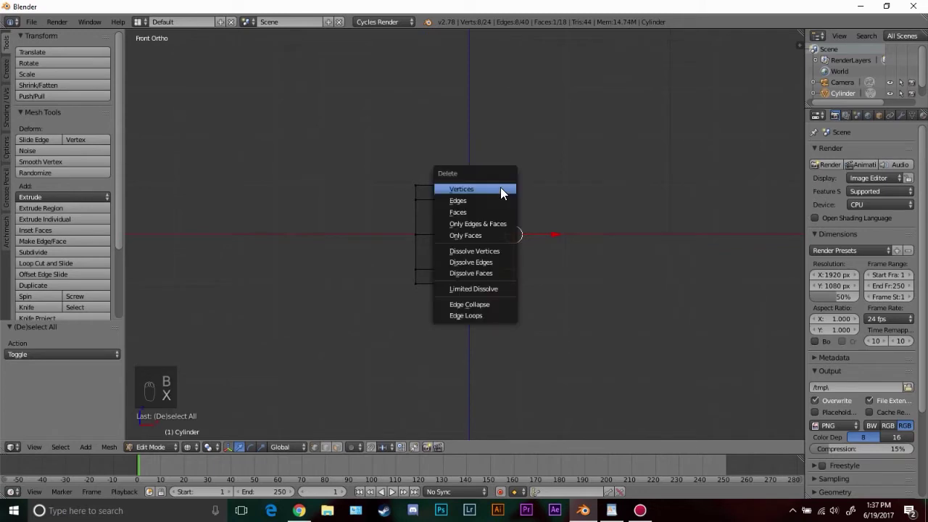
left_click(501, 189)
key("Tab")
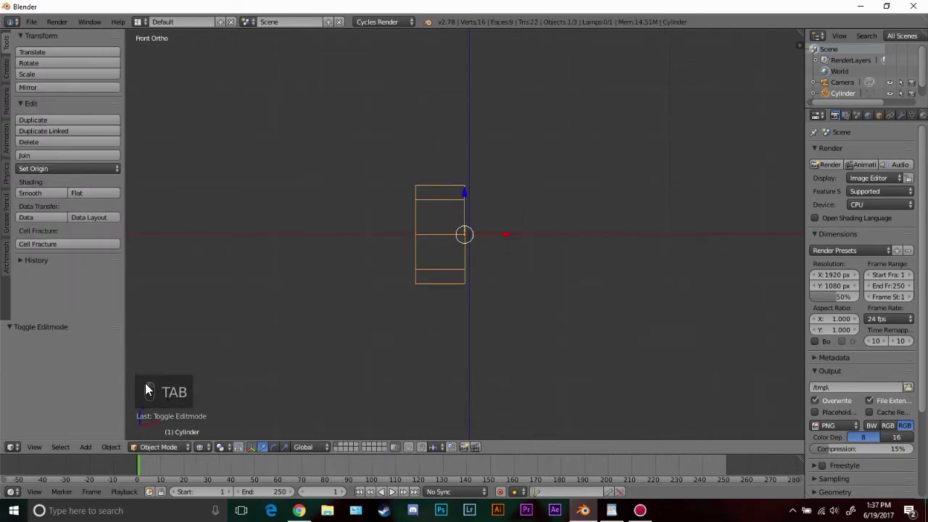
Add a Mirror modifier to the half cylinder and set it to mirror along Z only
left_click(899, 116)
left_click(852, 149)
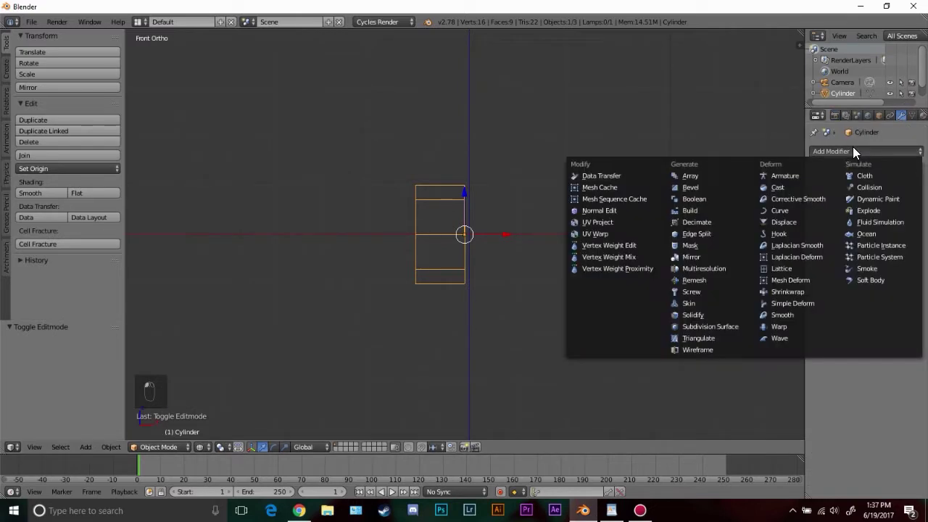
left_click(701, 255)
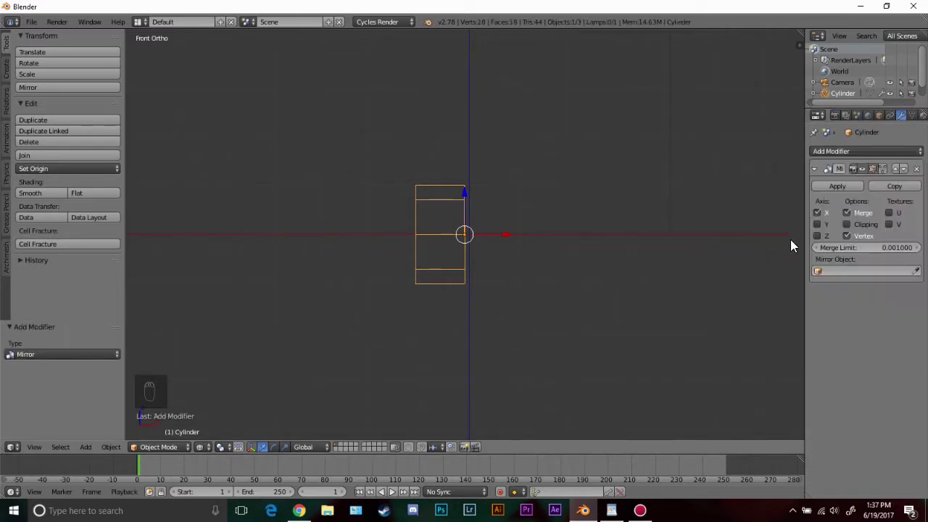
left_click_drag(804, 240, 772, 245)
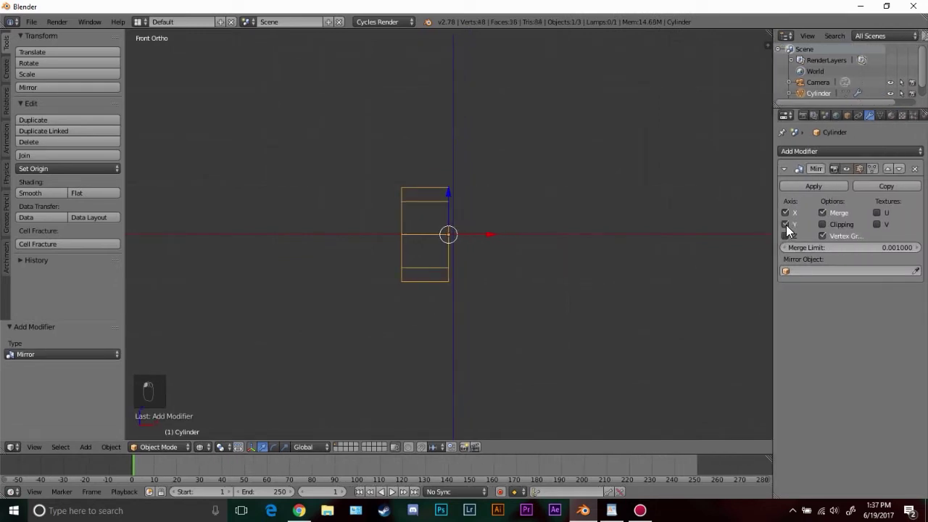
left_click(787, 226)
left_click(785, 237)
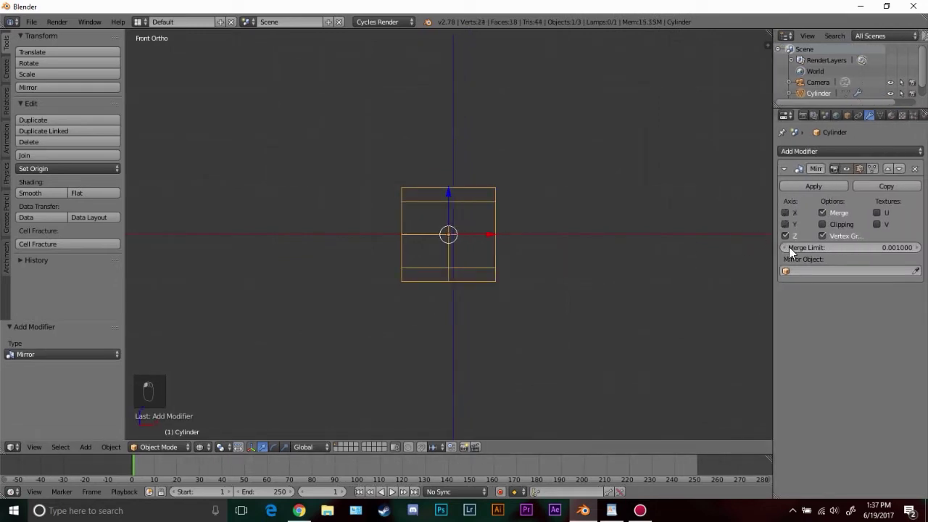
Move the cylinder about 0.093 along X back to the world centre and switch back to solid shading
scroll(464, 222, "up", 1)
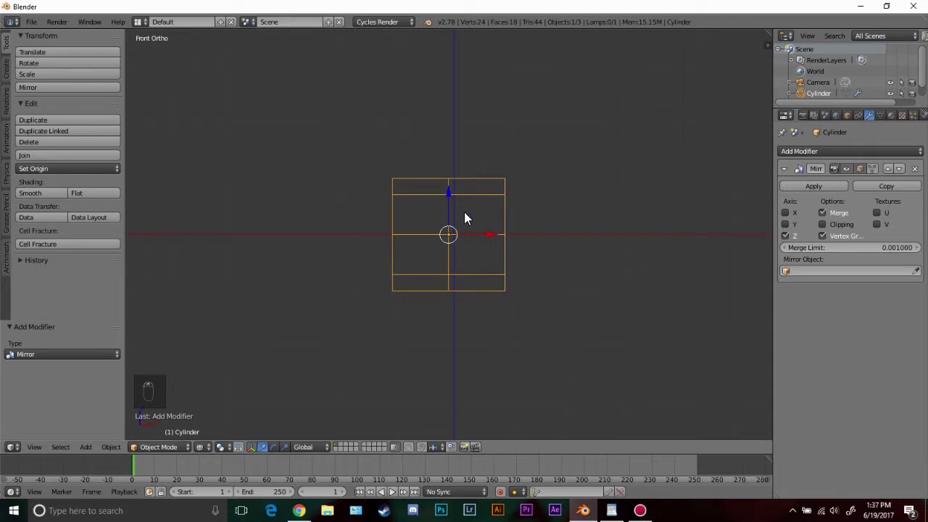
left_click_drag(484, 237, 489, 233)
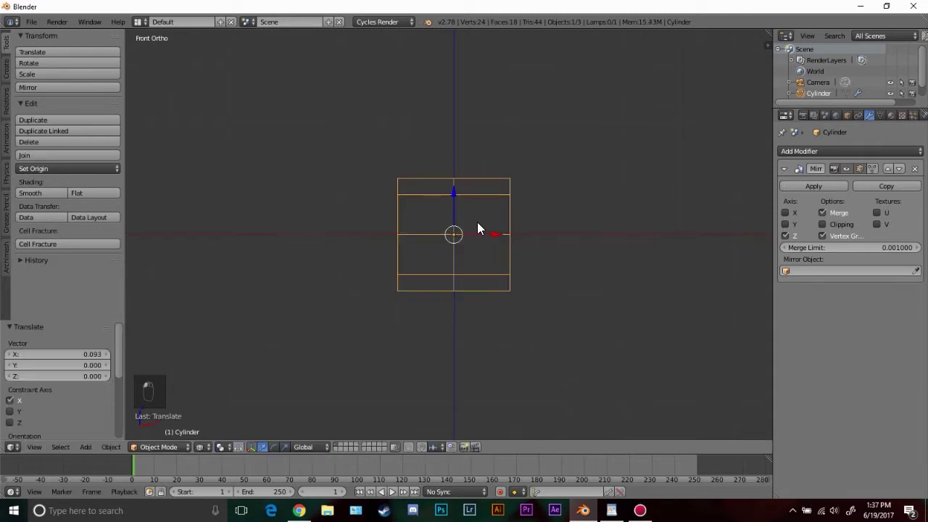
scroll(477, 222, "down", 3)
middle_click_drag(382, 208, 449, 213)
key("z")
scroll(535, 195, "up", 2)
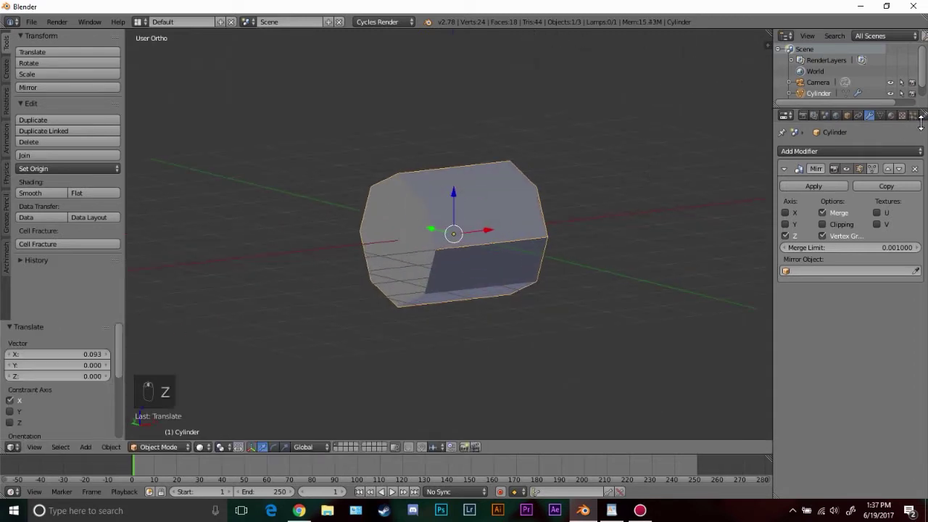
In Edit Mode, select the cylinder's octagonal end face and inset it with a thickness of about 0.18
left_click(891, 115)
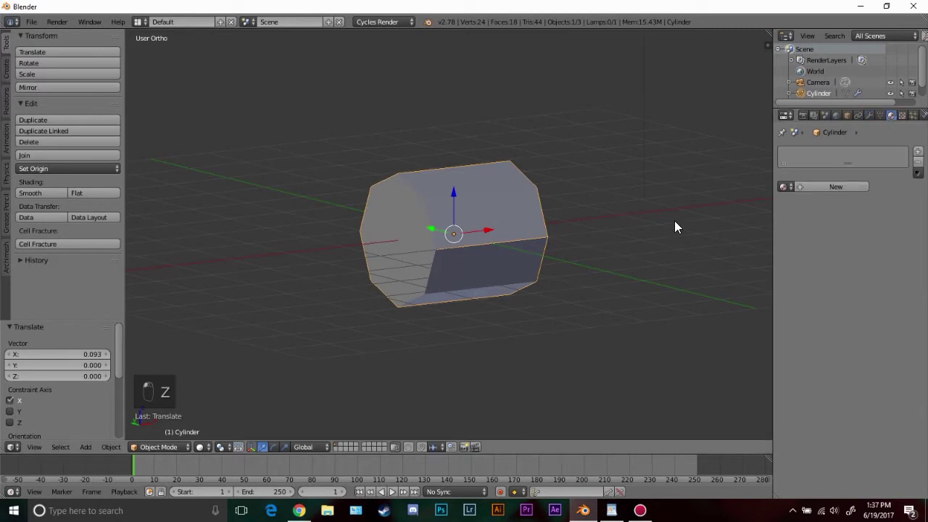
key("Tab")
scroll(439, 230, "up", 2)
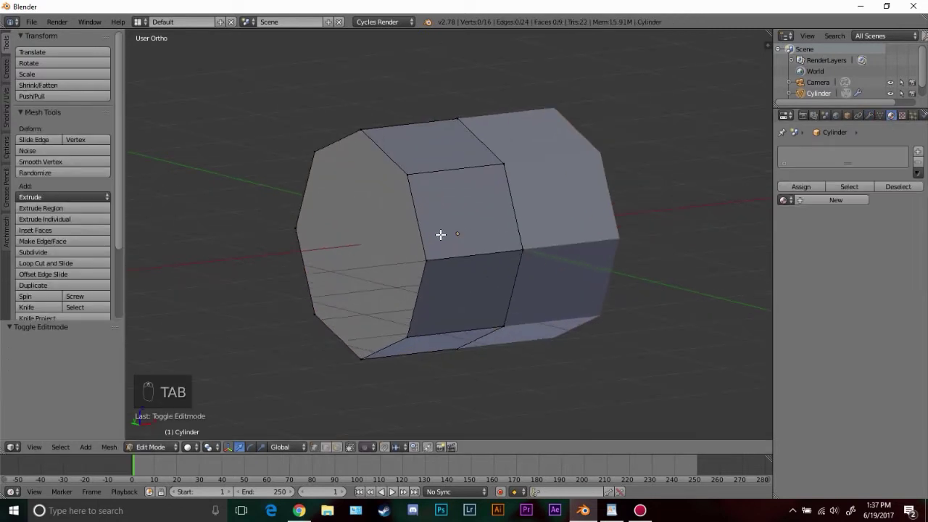
right_click(381, 207)
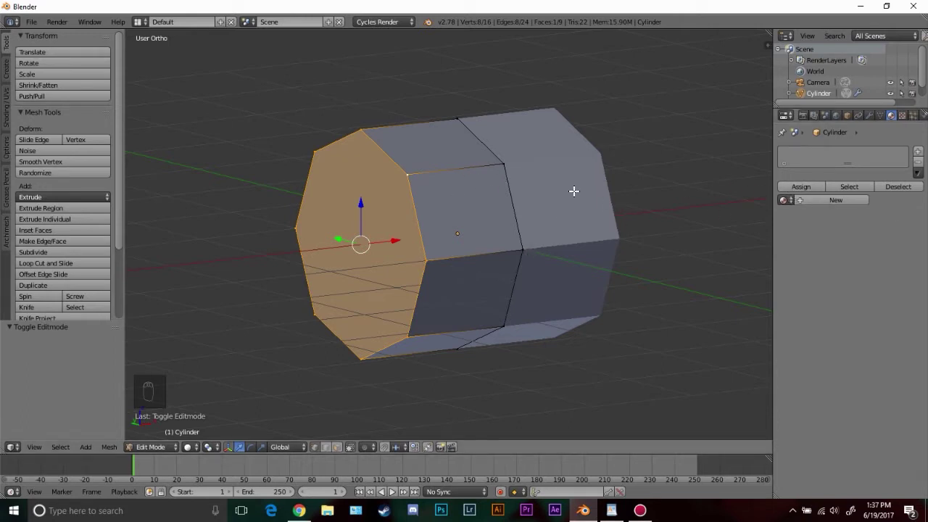
key("i")
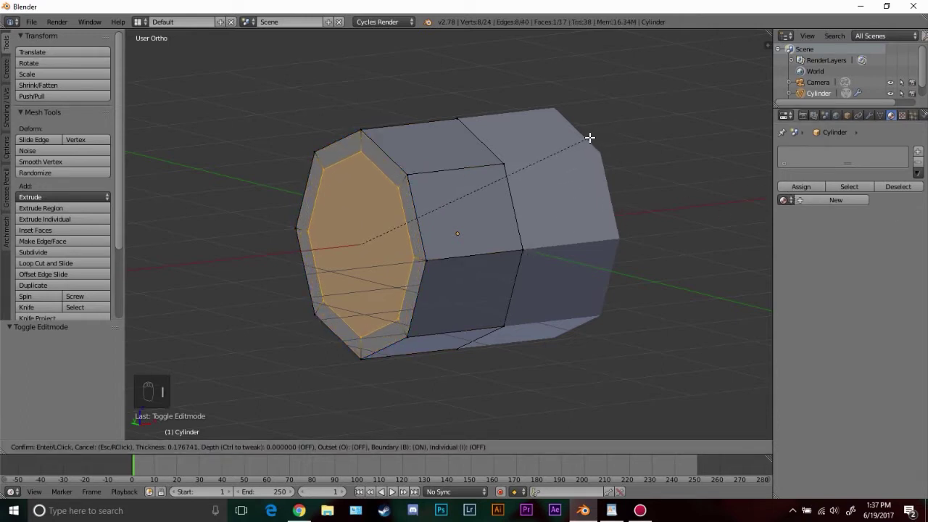
left_click(584, 137)
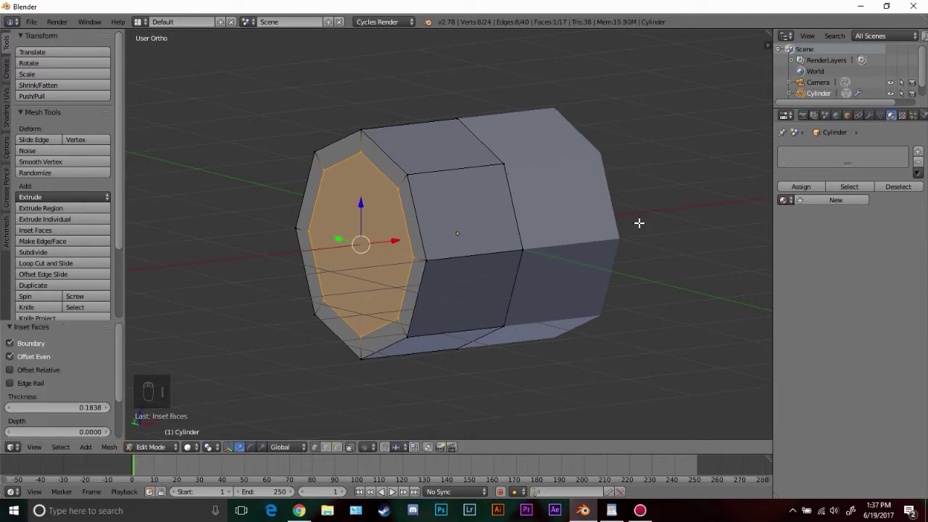
Create two new materials on the cylinder and assign Material.002 to the selected inset end face
left_click(847, 201)
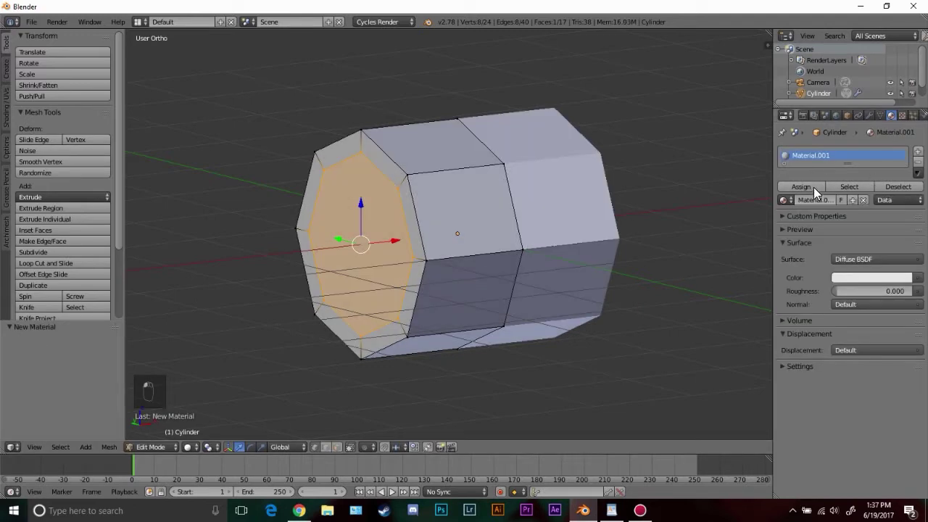
left_click(920, 152)
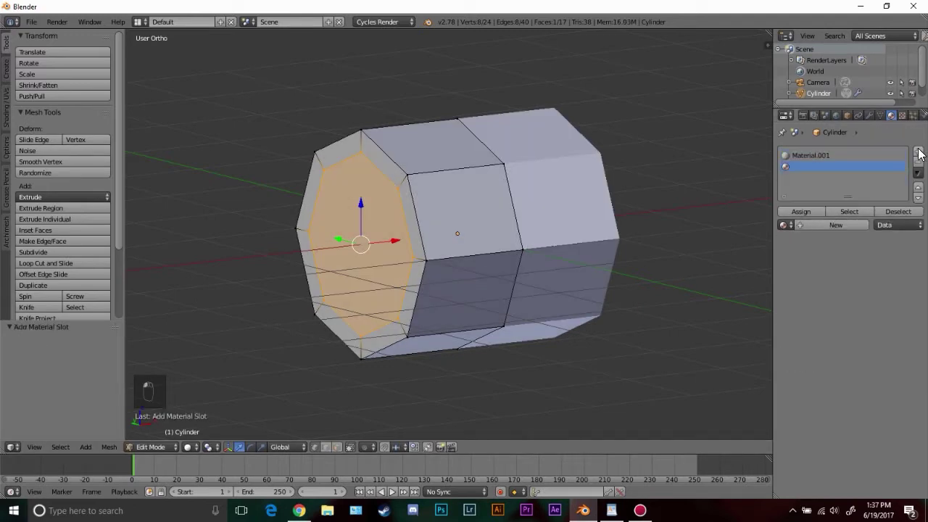
left_click(827, 225)
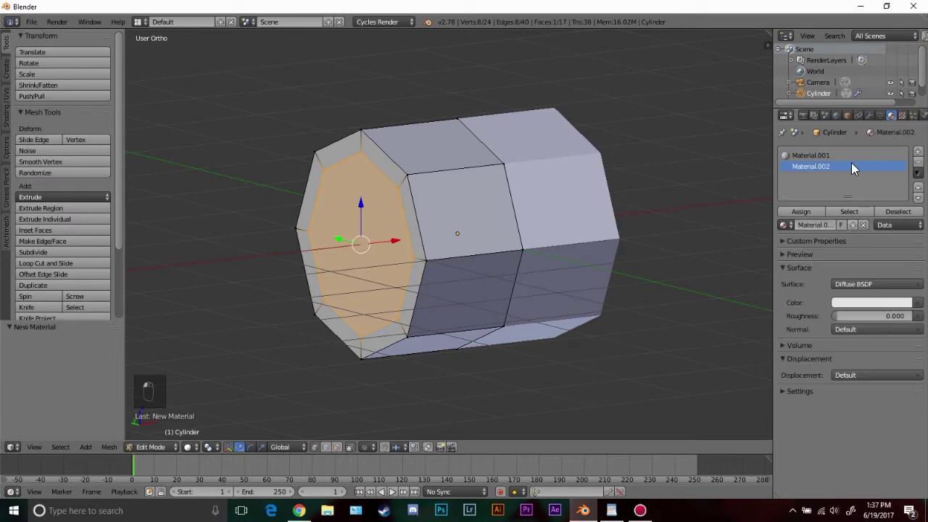
left_click(798, 211)
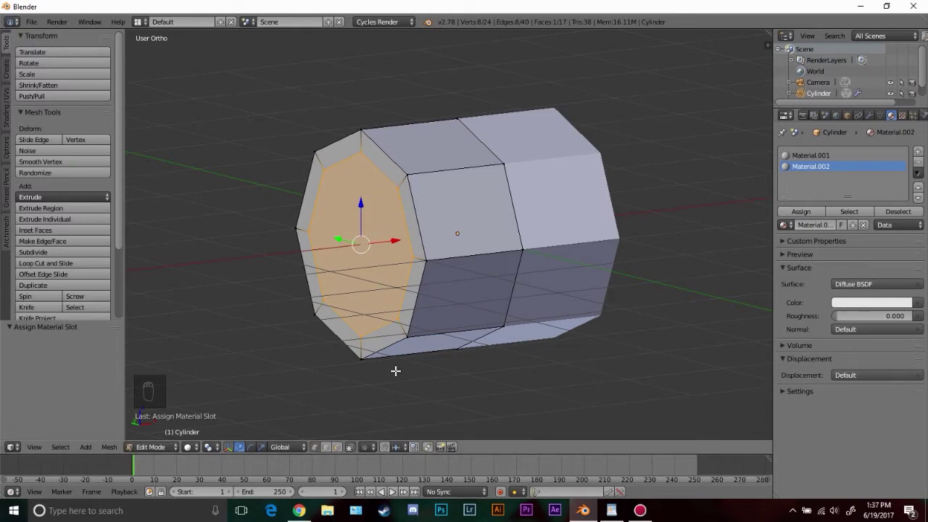
key("Tab")
key("Tab")
key("a")
key("a")
key("a")
right_click(408, 220)
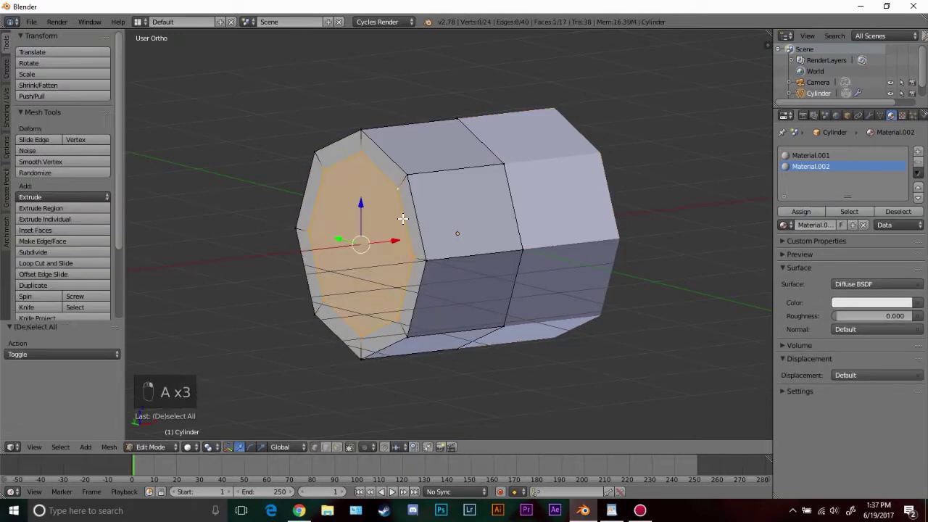
Set the diffuse colour of Material.002 to a light tan brown, hex D0B471
left_click(852, 304)
mouse_move(846, 195)
left_mouse_down()
mouse_move(842, 205)
mouse_move(843, 197)
left_mouse_up()
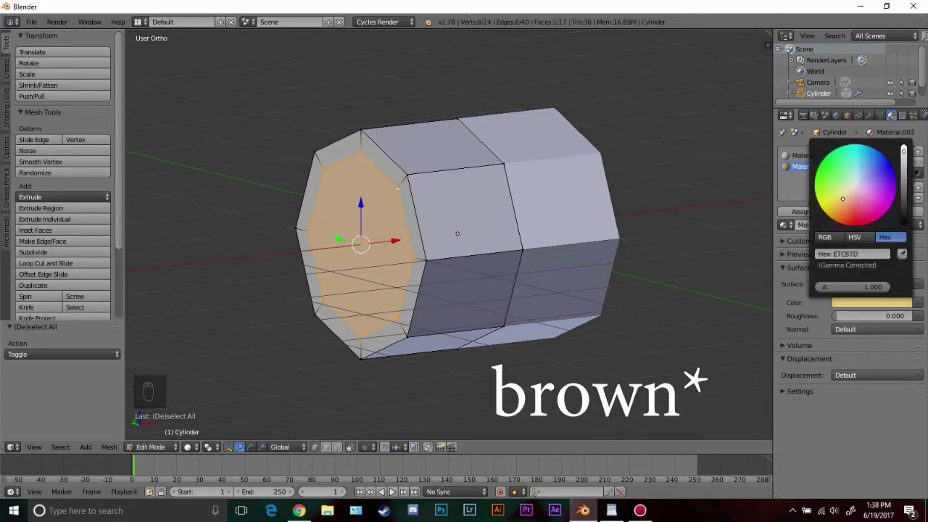
left_click(848, 297)
left_click(843, 199)
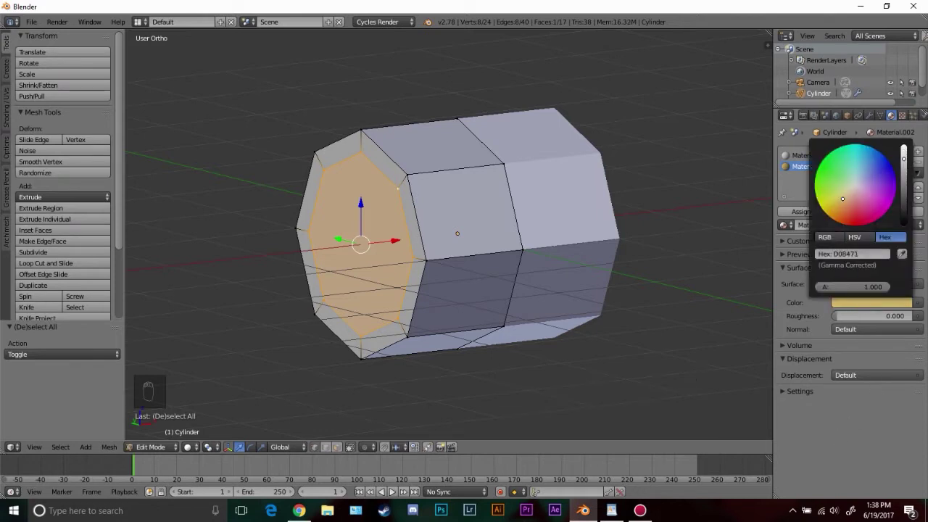
Set the diffuse colour of Material.001 to a dark brown, hex 56402C, and check it in the material preview
left_click(813, 156)
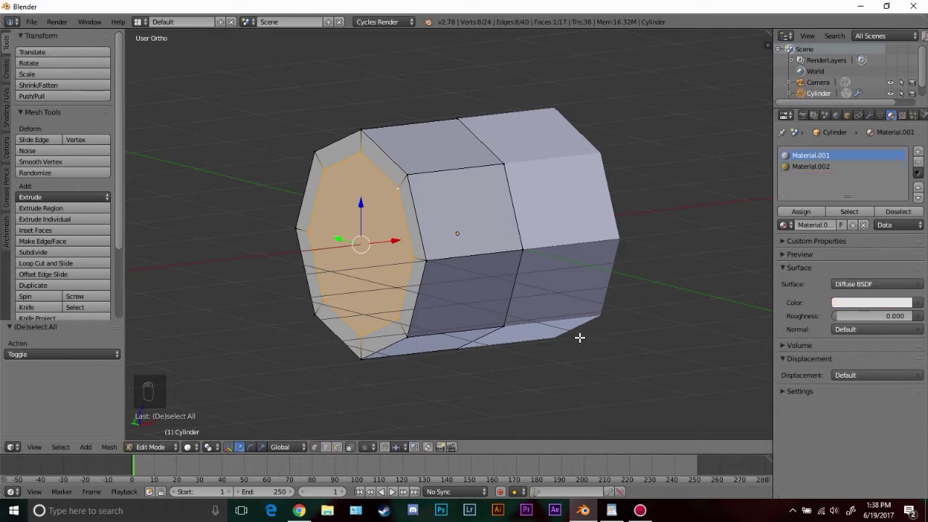
left_click(869, 302)
left_click_drag(850, 201, 844, 206)
left_click_drag(905, 171, 904, 197)
left_click(854, 238)
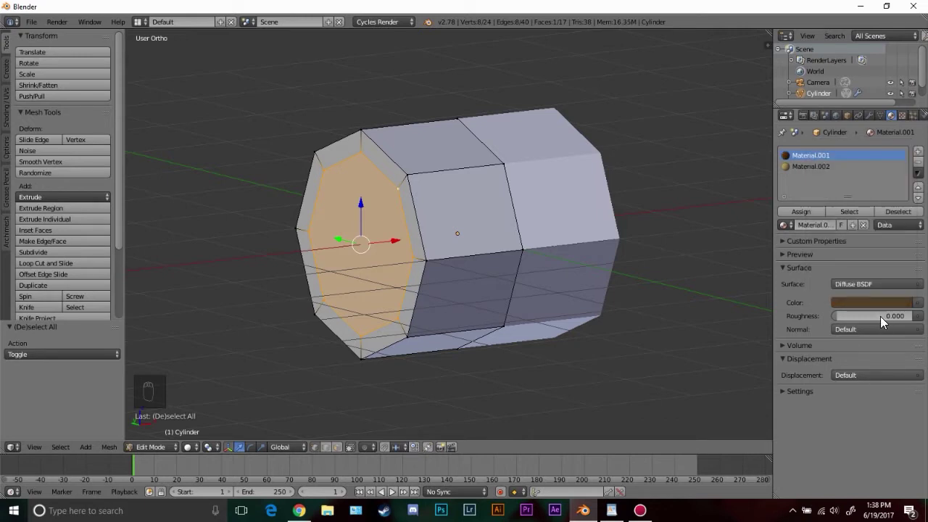
left_click(883, 302)
left_click(888, 238)
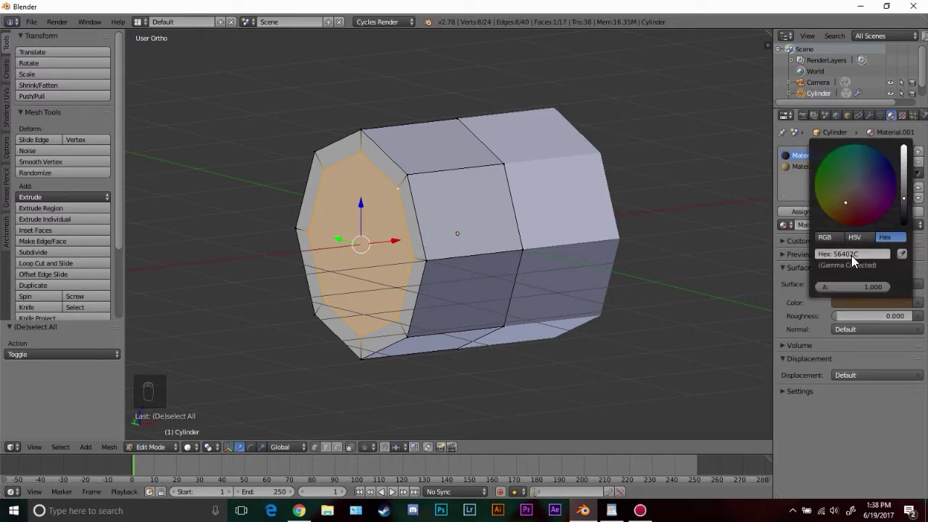
left_click(812, 254)
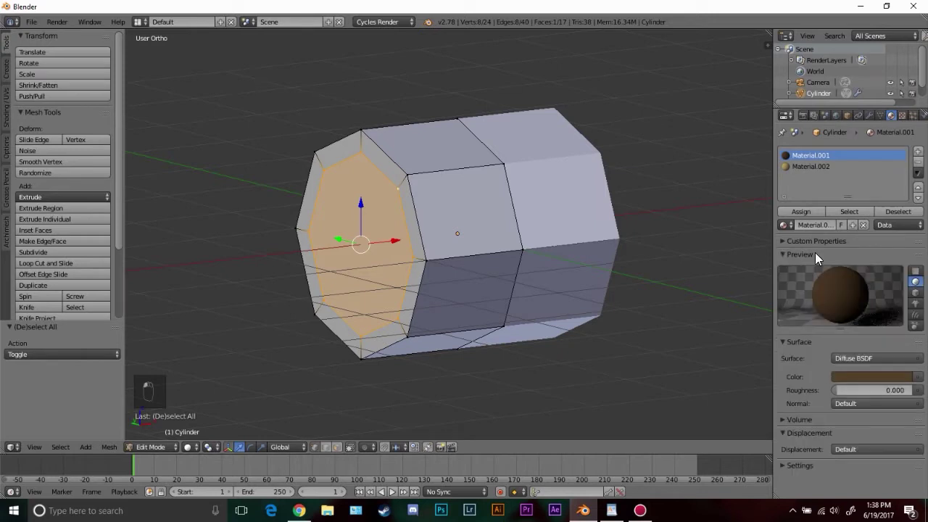
left_click(809, 254)
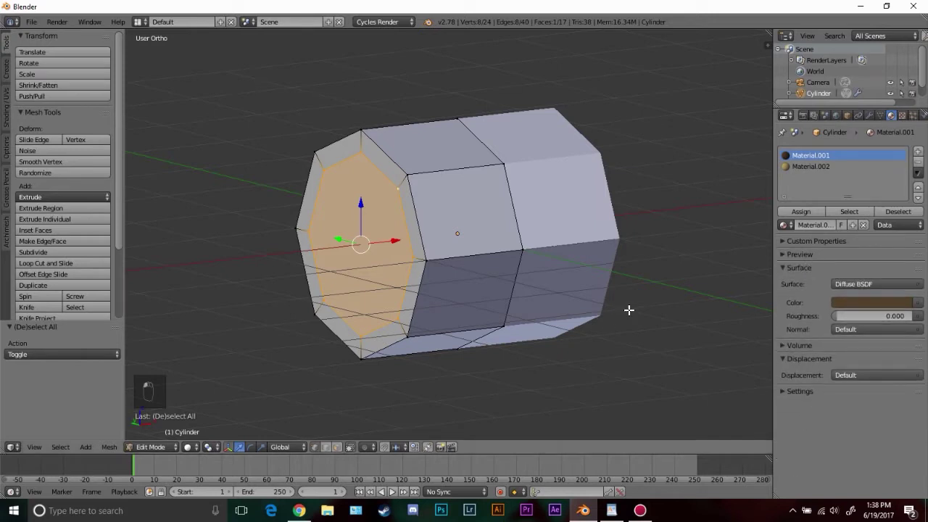
Set Material.001's viewport colour in its settings by sampling the dark brown diffuse colour with the eyedropper
left_click(801, 391)
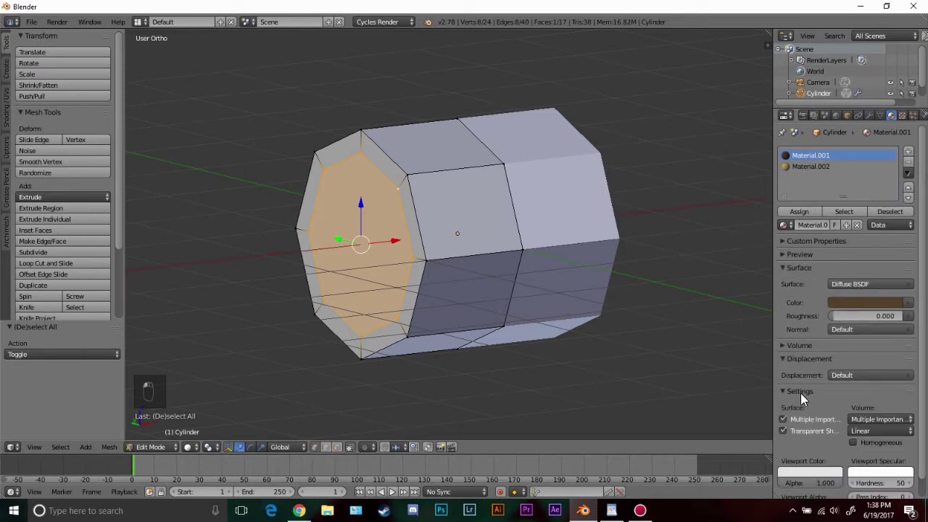
scroll(805, 466, "down", 1)
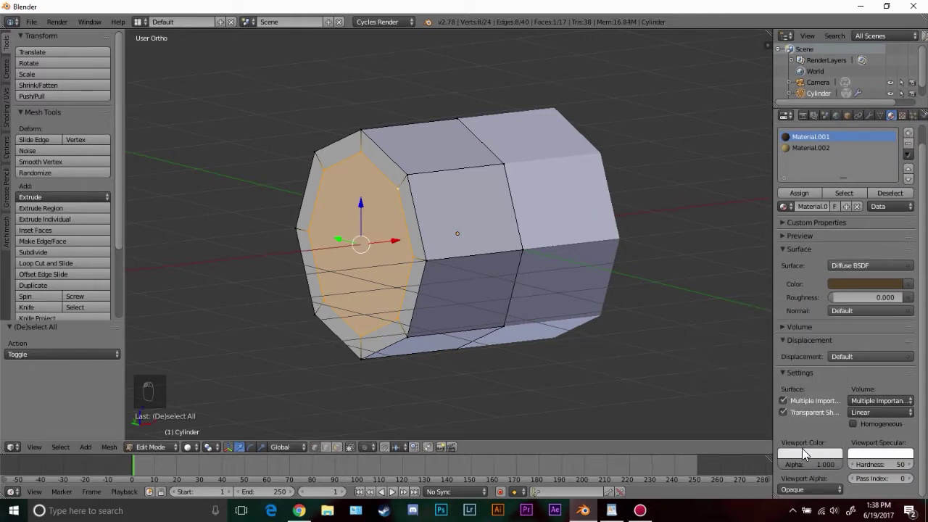
left_click(805, 450)
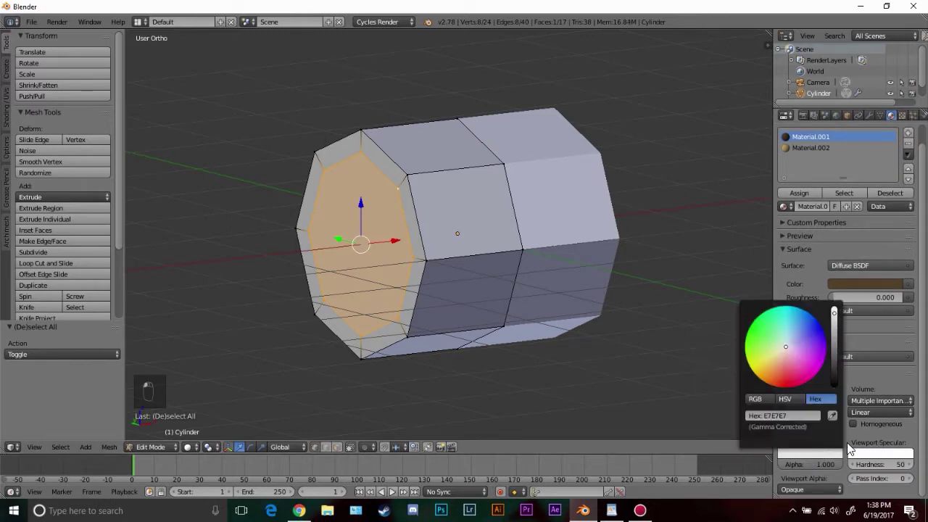
left_click(832, 415)
left_click(872, 282)
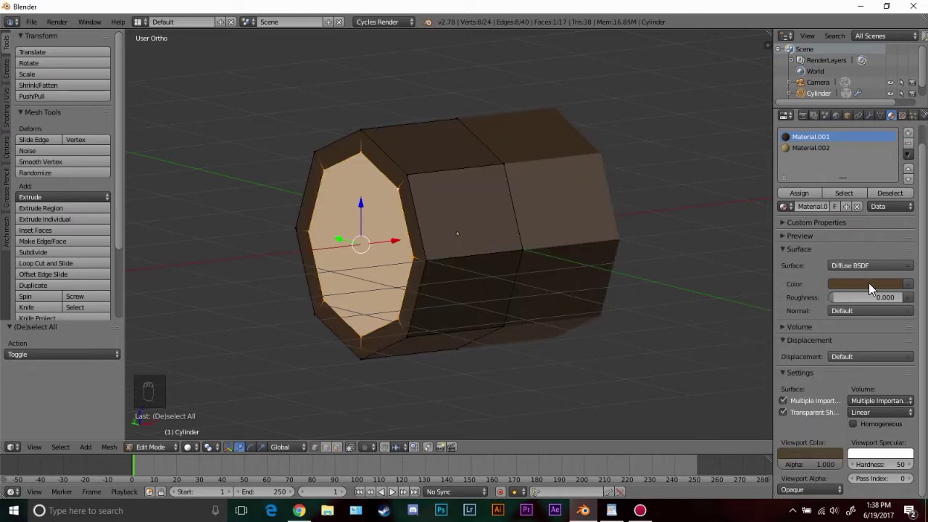
Set Material.002's viewport colour by sampling its tan diffuse colour with the eyedropper, and return to Object Mode
left_click(819, 146)
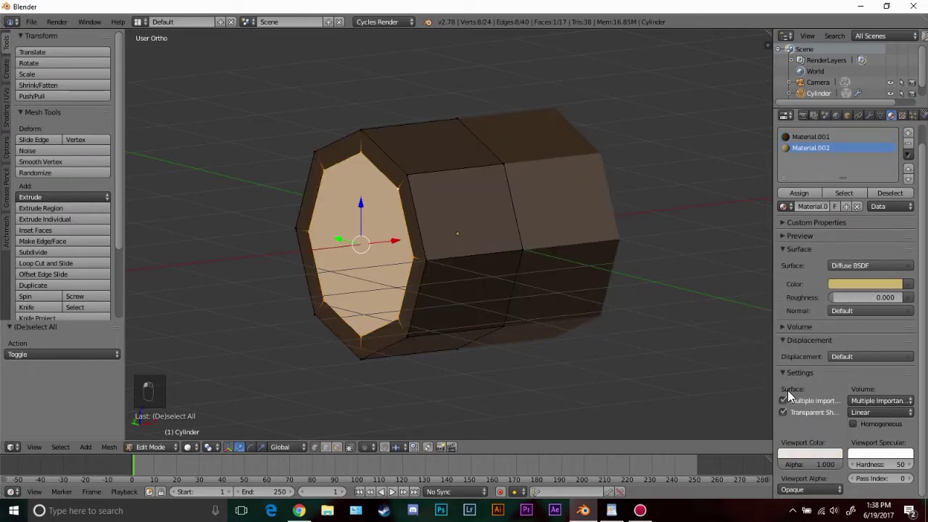
left_click(802, 453)
left_click(831, 416)
left_click(857, 286)
key("Tab")
In front view and Object Mode, scale the whole cylinder down uniformly by a factor of about 0.173
middle_click_drag(451, 317, 387, 310)
key("KP_1")
mouse_move(501, 253)
middle_mouse_down()
mouse_move(413, 255)
mouse_move(494, 236)
middle_mouse_up()
key("KP_1")
key("Tab")
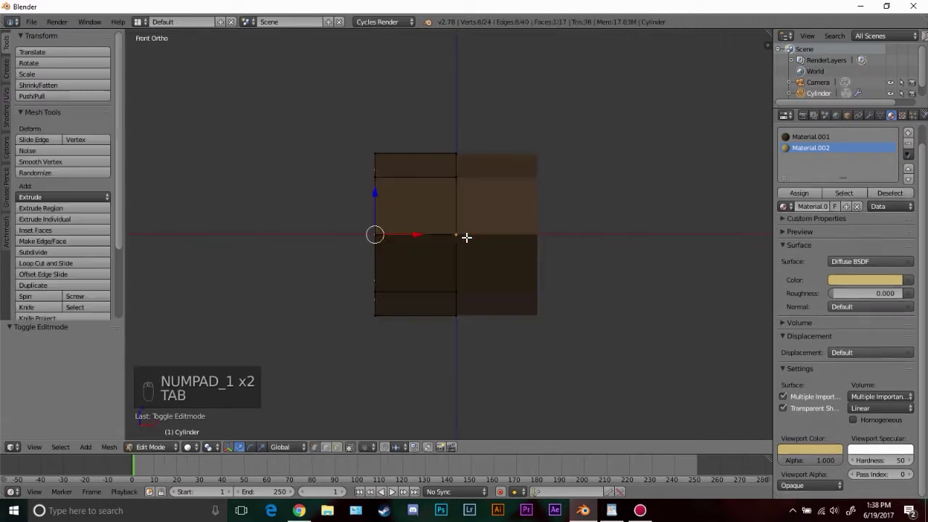
key("Tab")
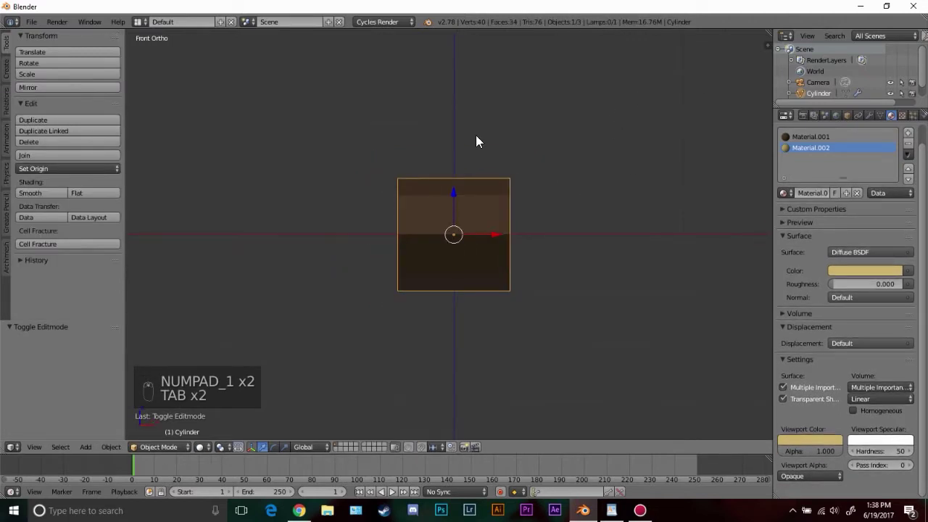
key("s")
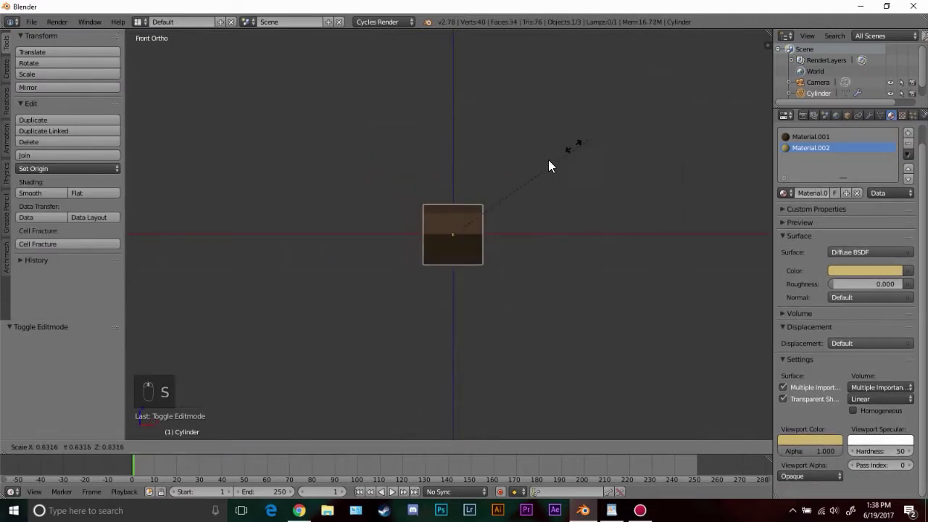
left_click(493, 215)
Stretch the cylinder along X by about 24.378 into a long log, and lengthen it slightly by a further 1.019
key("s")
key("x")
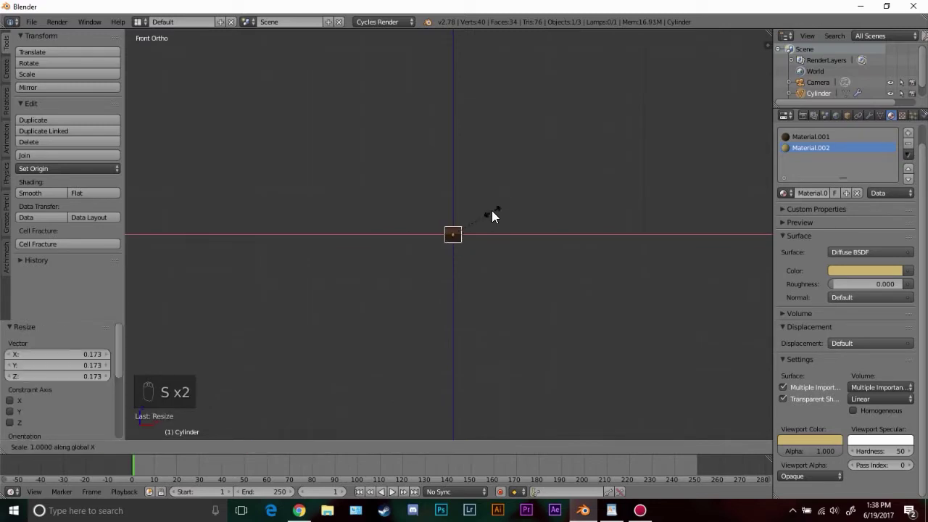
left_click(335, 236)
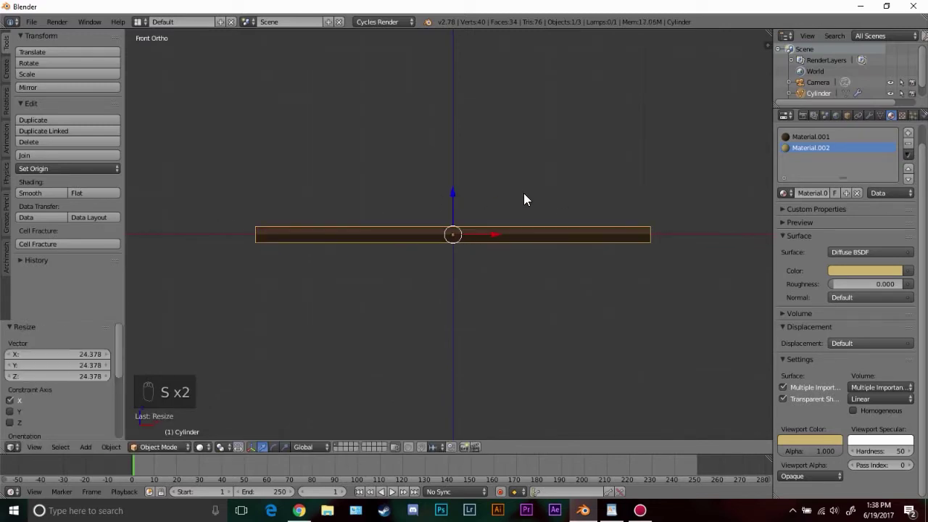
middle_click_drag(523, 193, 634, 201)
key("s")
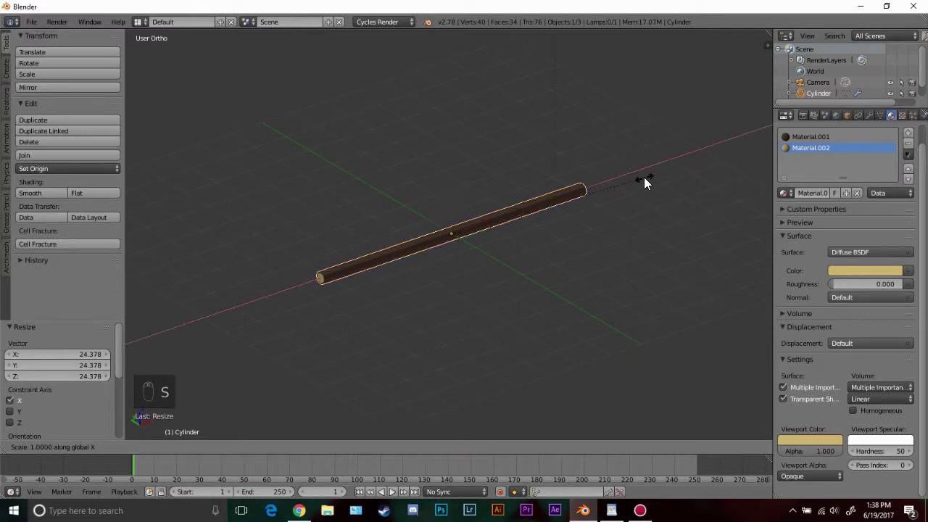
left_click(645, 176)
key("KP_1")
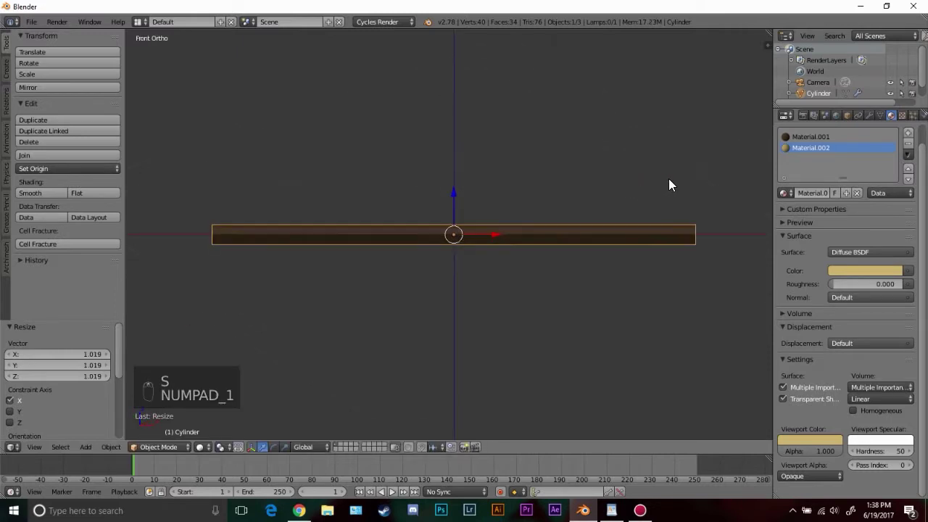
Add an Array modifier to the log below the Mirror modifier and switch the viewport to wireframe
left_click(867, 114)
left_click(814, 151)
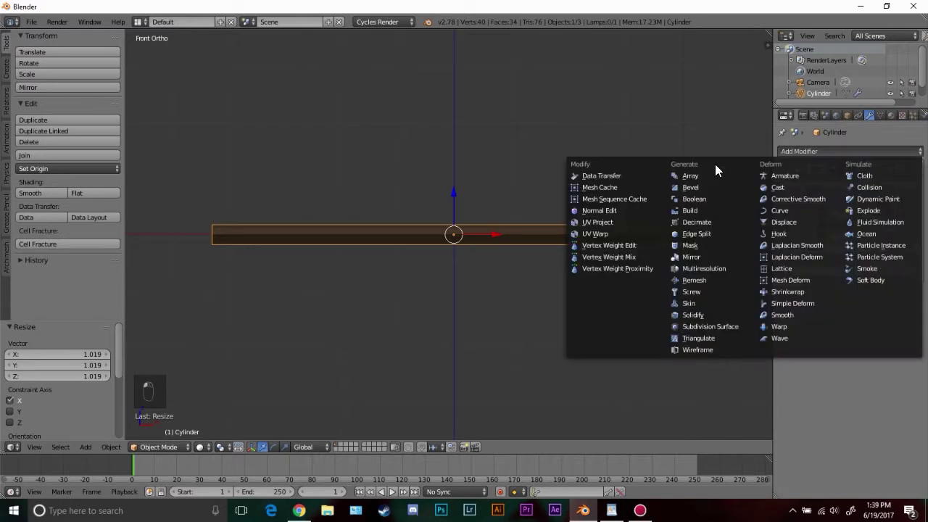
left_click(726, 176)
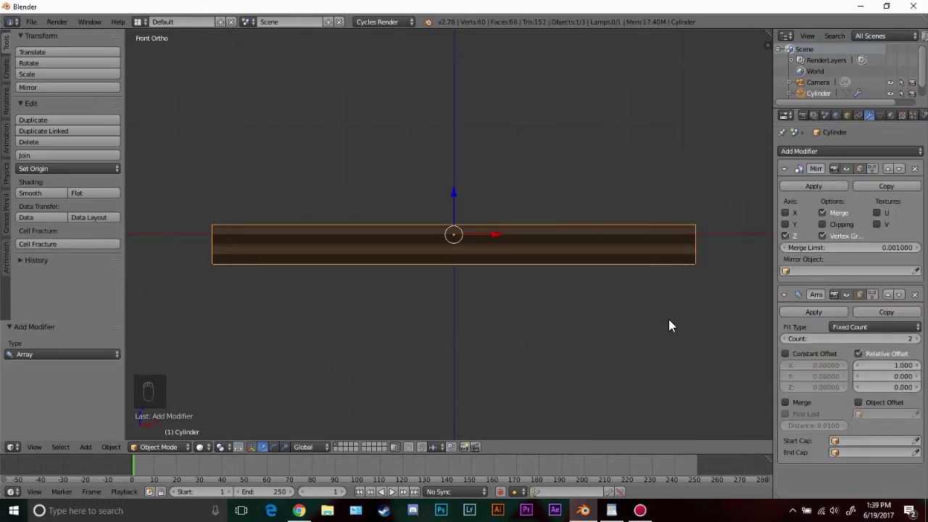
scroll(588, 247, "up", 1)
key("z")
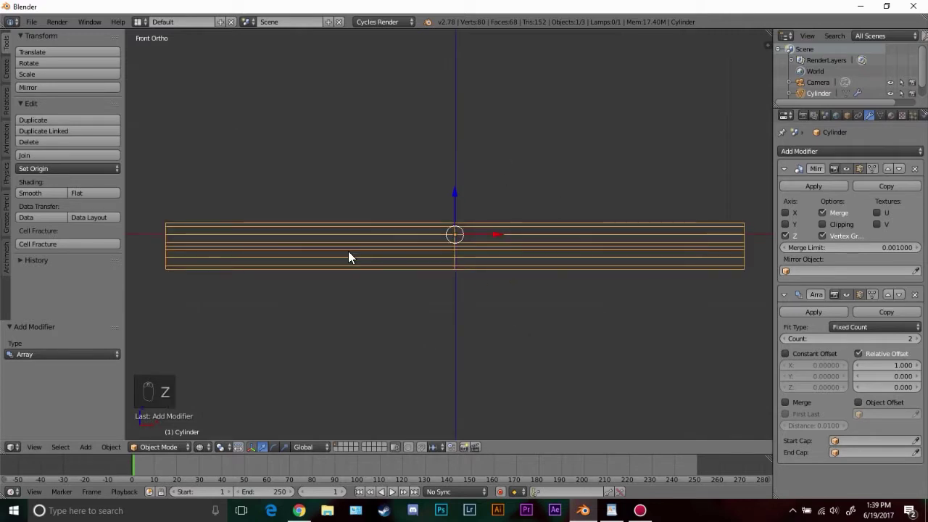
Set the Array modifier's relative X offset to -1 so the copies stack upward, and return to solid shading
left_click(882, 363)
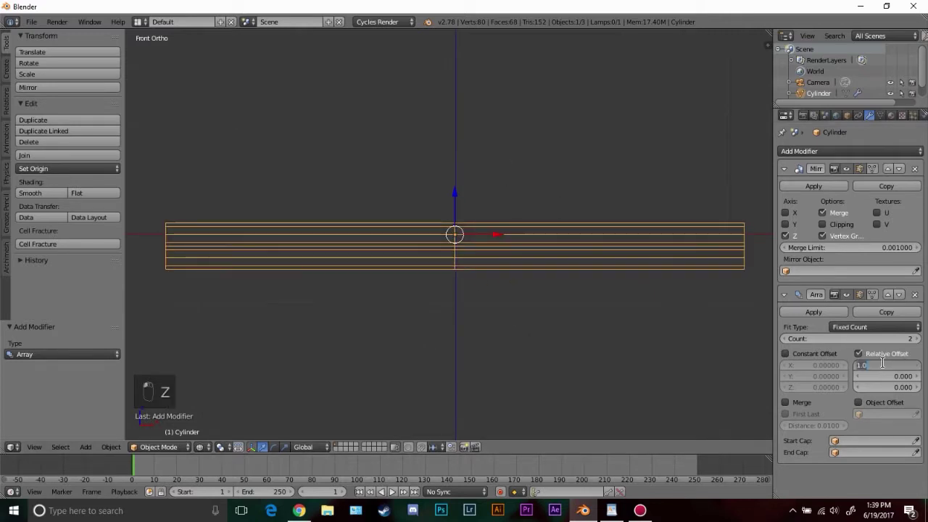
type("-1")
key("Return")
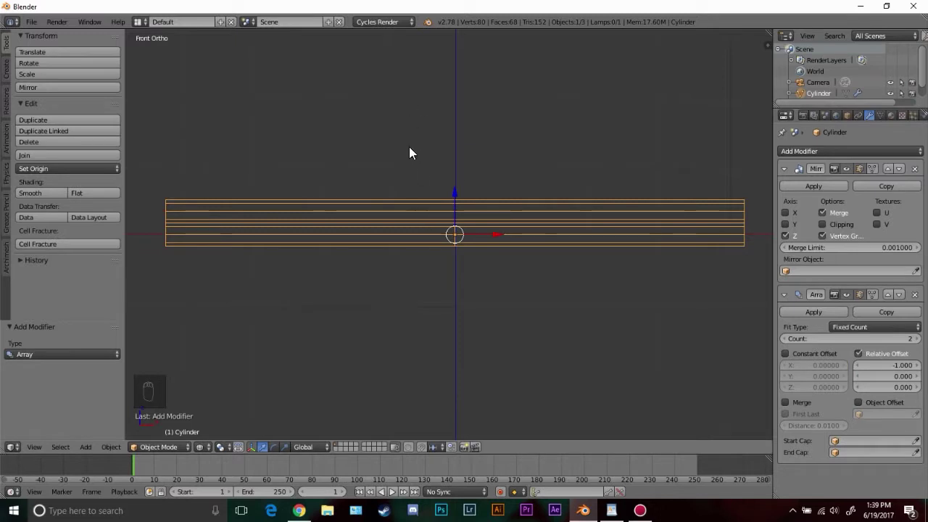
key("z")
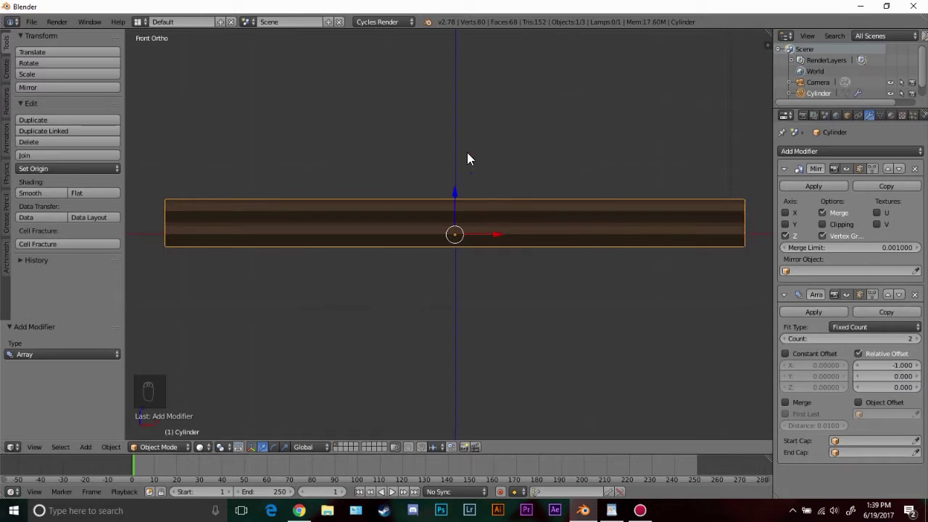
key("ctrl+a")
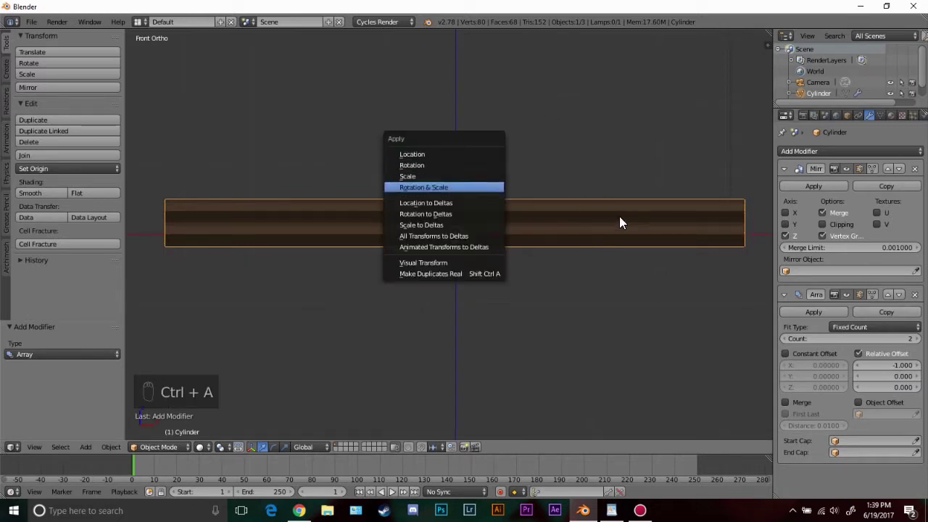
left_click(423, 187)
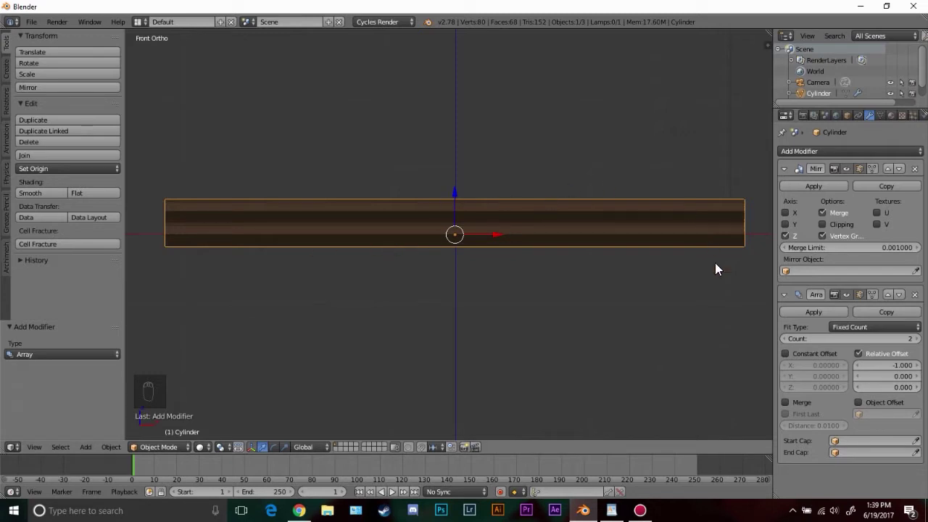
Increase the Array modifier's count to 7 to stack the logs into a wall
left_click(916, 338)
left_click(916, 338)
left_click(916, 338)
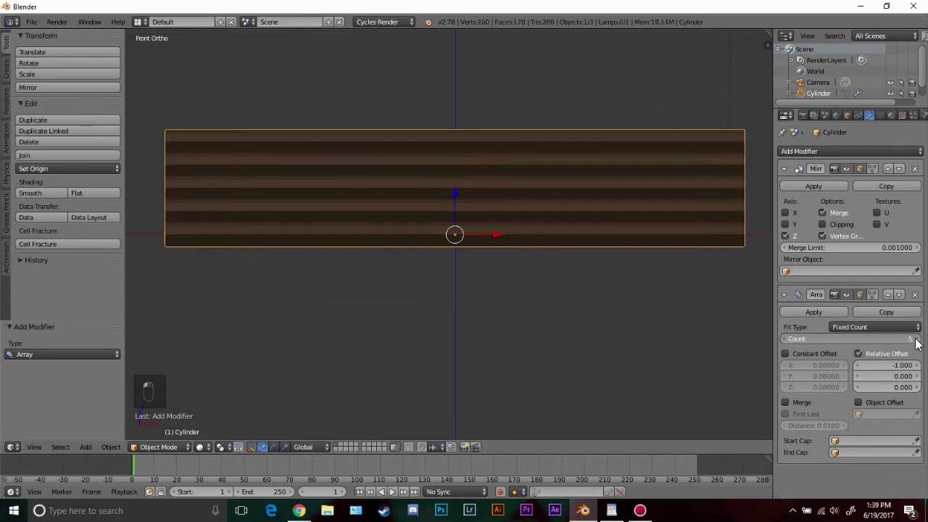
left_click(916, 339)
left_click(916, 339)
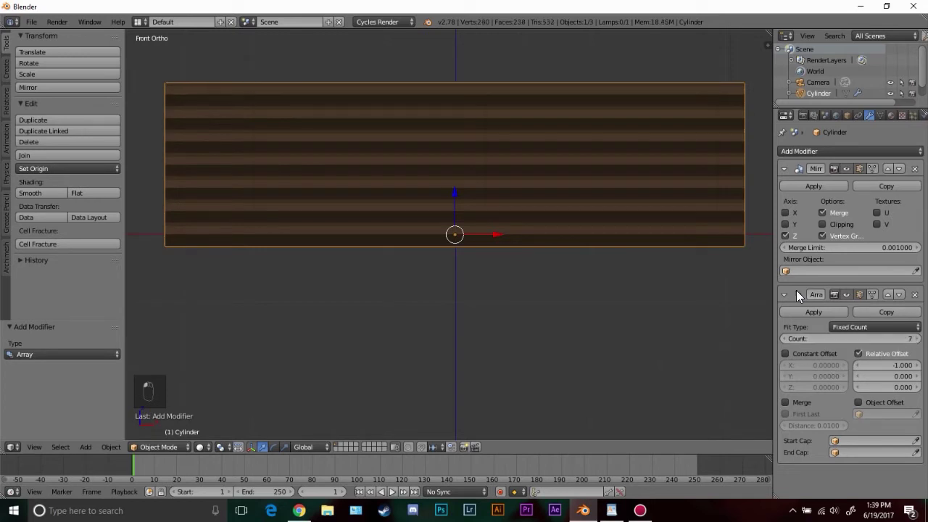
scroll(530, 196, "down", 2)
middle_click_drag(529, 196, 567, 242, "shift")
scroll(630, 233, "up", 2)
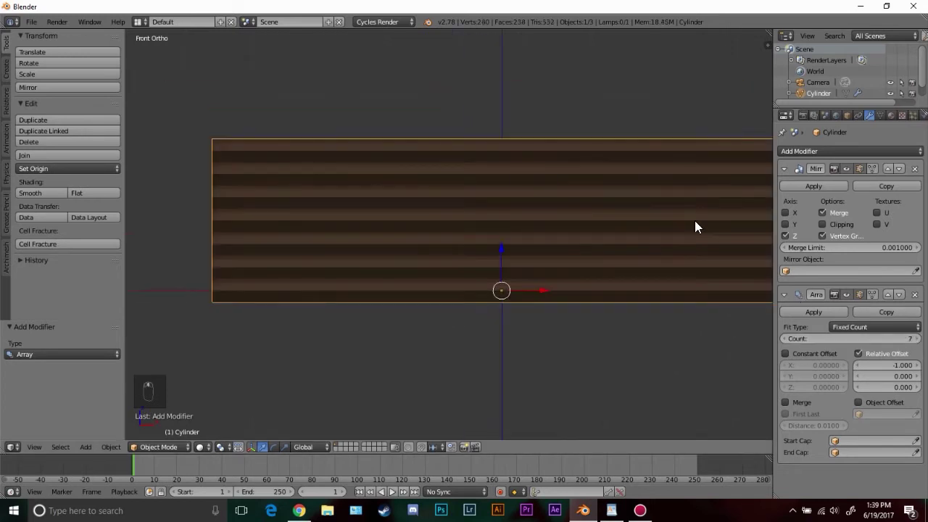
Apply the Array modifier so the stacked logs become editable geometry
left_click(813, 312)
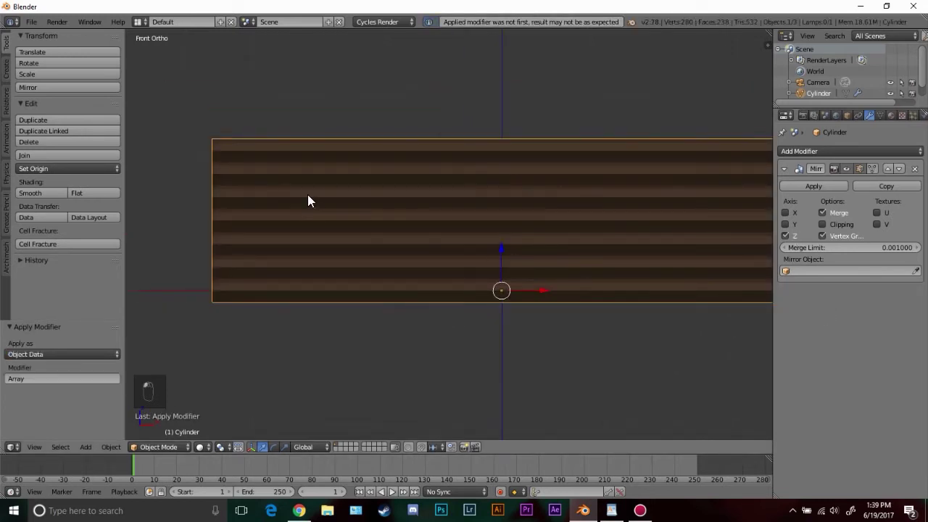
scroll(429, 237, "down", 4)
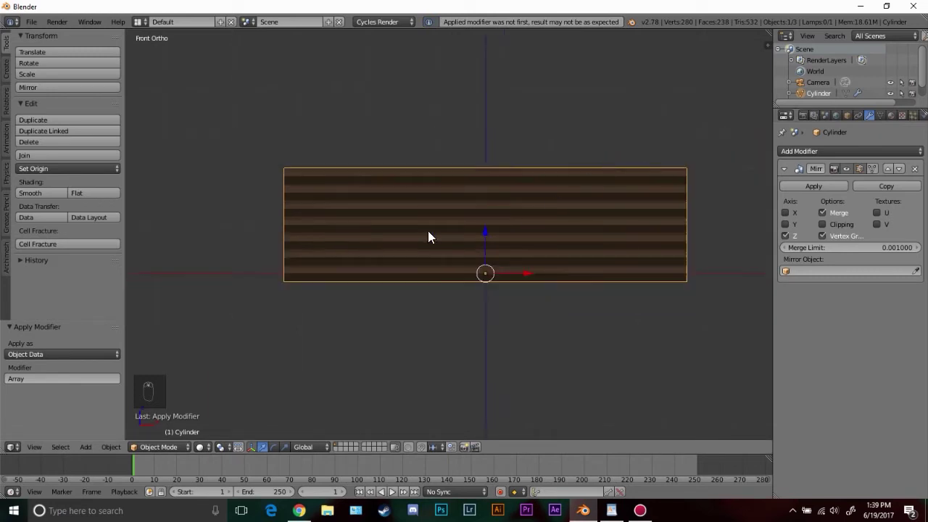
scroll(428, 237, "up", 2)
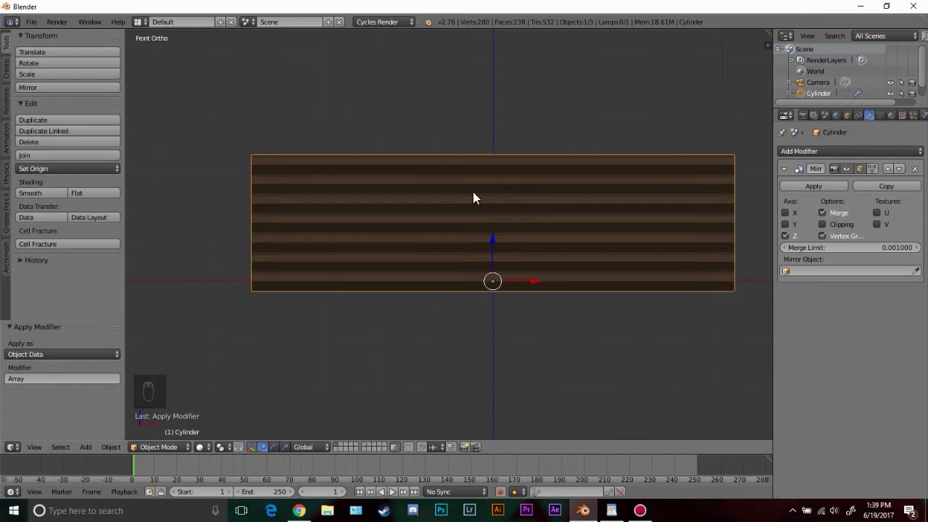
Select all end faces of the third log from the bottom at the wall's left end and move them 0.038 outward along X
scroll(283, 209, "up", 3)
middle_click_drag(349, 196, 516, 166, "shift")
key("Tab")
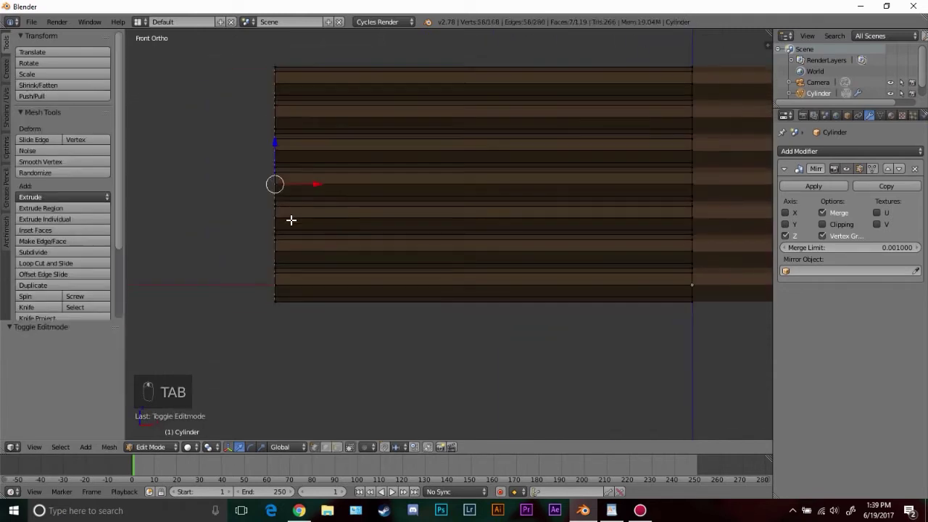
middle_click_drag(265, 224, 466, 240, "shift")
scroll(466, 240, "up", 2)
scroll(466, 240, "up", 5)
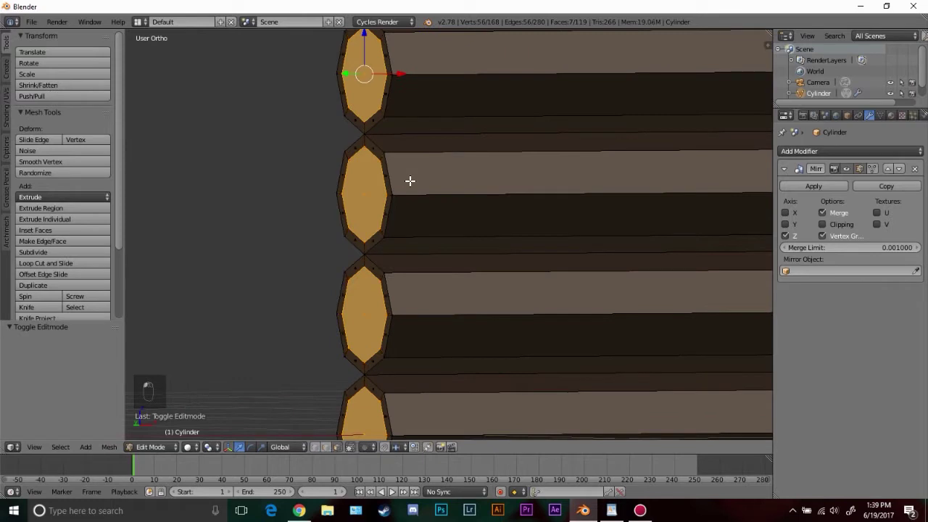
key("z")
key("a")
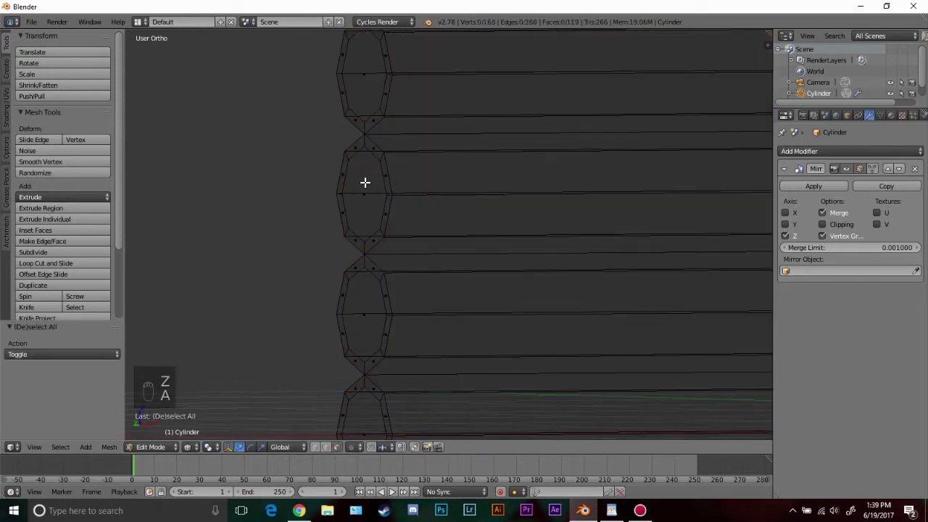
key("c")
scroll(359, 197, "down", 5)
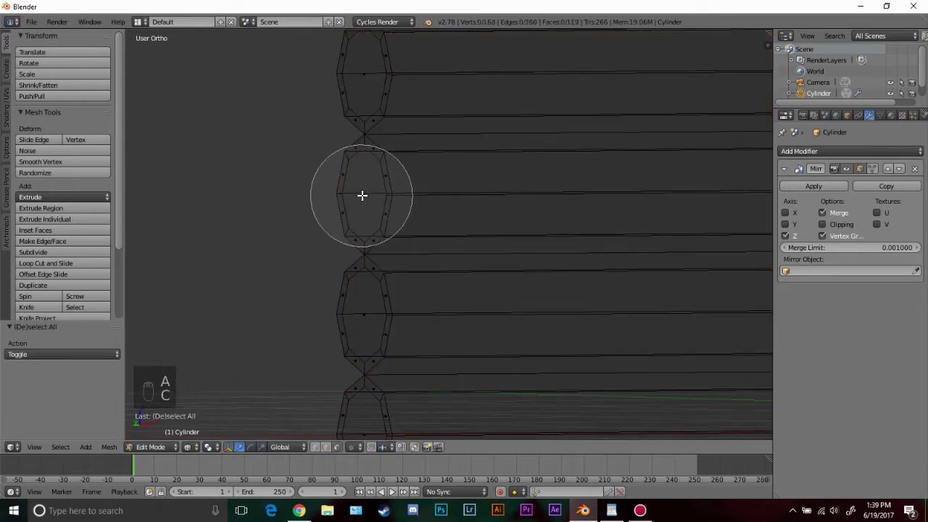
left_click(362, 195)
right_click(363, 195)
left_click_drag(399, 194, 388, 195)
Tilt the selected log end slightly around the Y axis and return to Object Mode
key("z")
key("r")
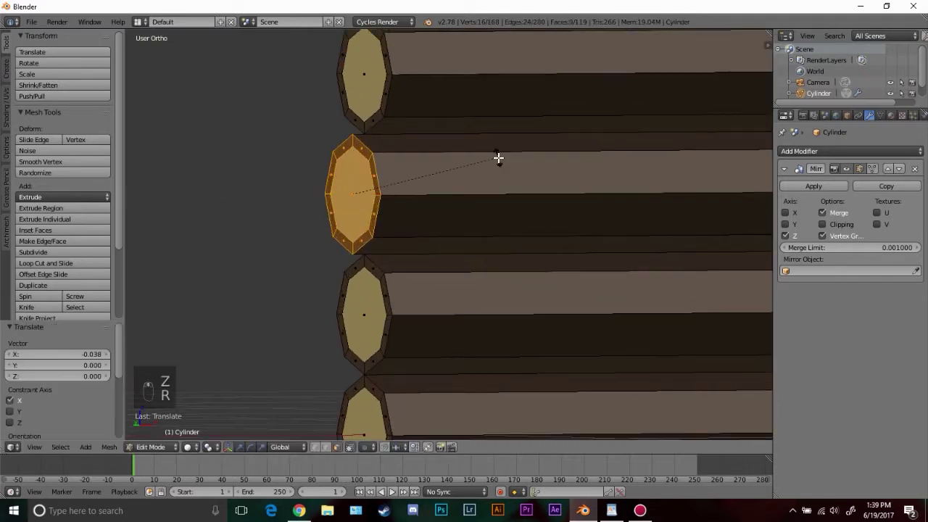
key("y")
right_click(503, 166)
key("Tab")
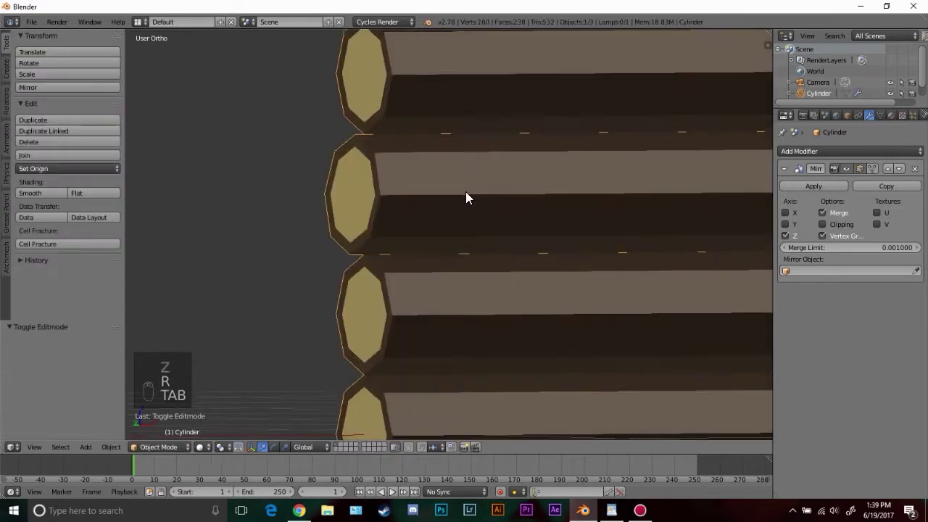
Select only the left end faces of the bottom log and move them slightly inward along X to shorten that log
scroll(441, 268, "down", 2)
key("Tab")
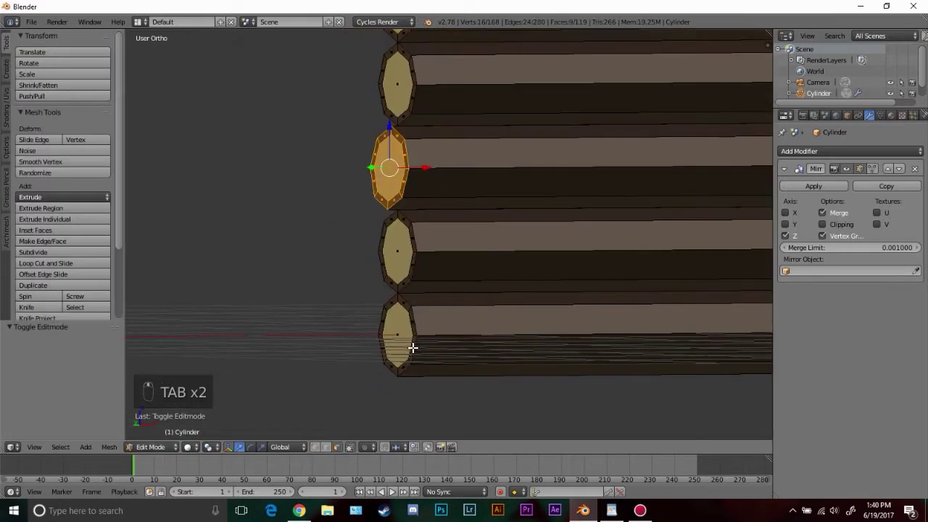
scroll(412, 348, "up", 2)
middle_click_drag(413, 348, 444, 250, "shift")
key("a")
key("a")
key("a")
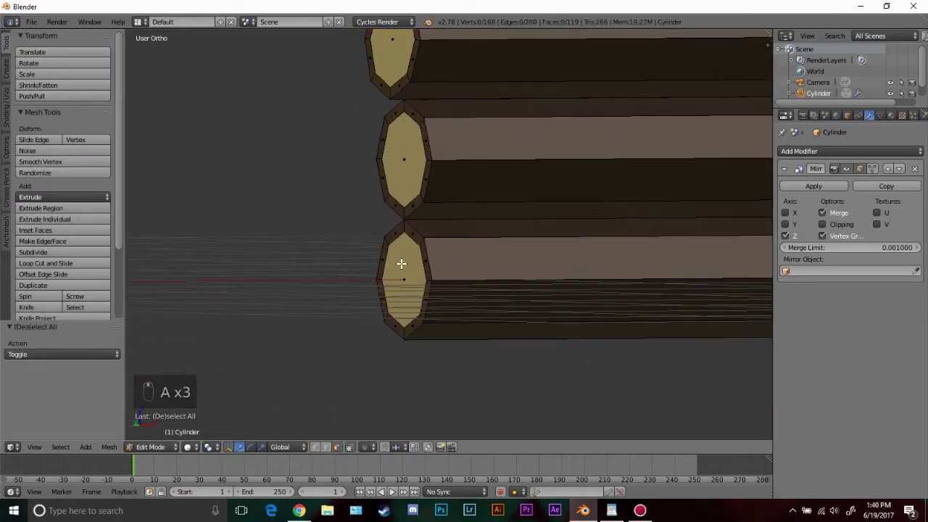
key("c")
mouse_move(399, 277)
left_mouse_down()
mouse_move(399, 292)
mouse_move(408, 267)
mouse_move(404, 306)
left_mouse_up()
right_click(425, 282)
key("a")
key("c")
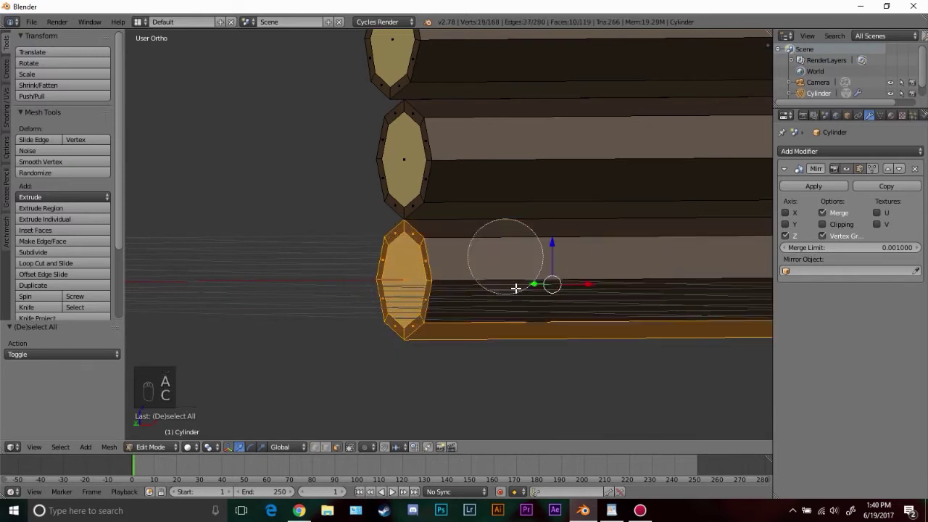
middle_click_drag(515, 288, 507, 315)
right_click(528, 282)
key("z")
key("z")
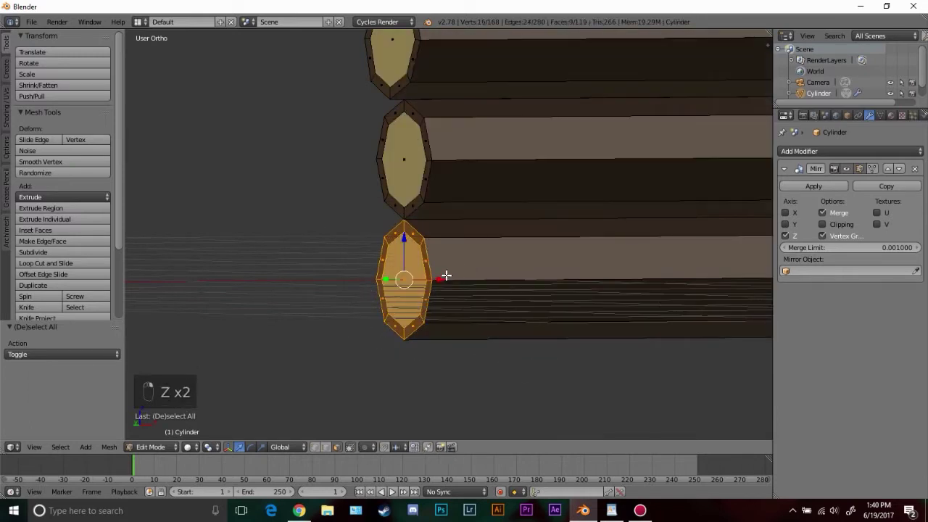
left_click_drag(441, 279, 459, 280)
Select the left end faces of the third log from the top and move them slightly outward along X
scroll(463, 246, "down", 3)
middle_click_drag(456, 186, 436, 312, "shift")
key("a")
scroll(409, 195, "up", 1)
middle_click_drag(393, 141, 389, 206, "shift")
scroll(388, 204, "up", 3)
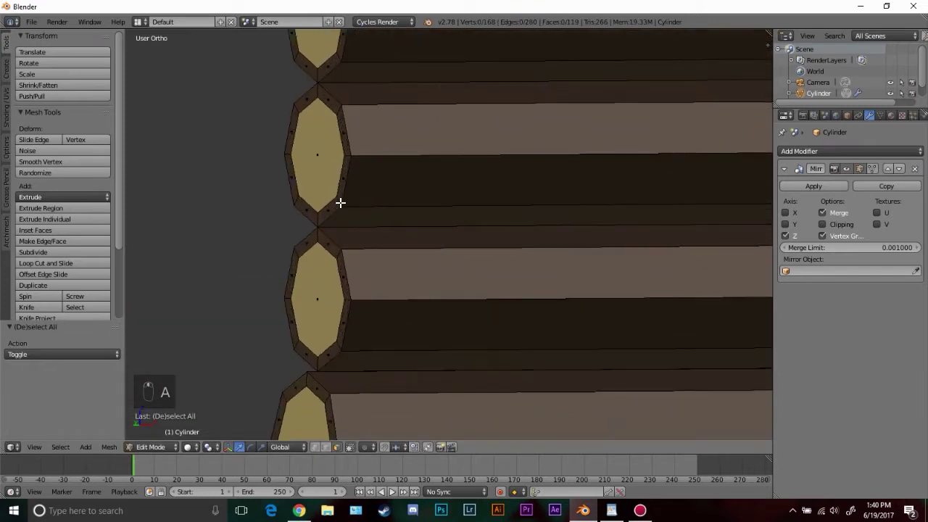
right_click(317, 153)
scroll(303, 154, "down", 2)
middle_click_drag(305, 156, 333, 197)
left_click_drag(390, 192, 381, 194)
scroll(437, 235, "down", 3)
key("Tab")
middle_click_drag(437, 241, 468, 245)
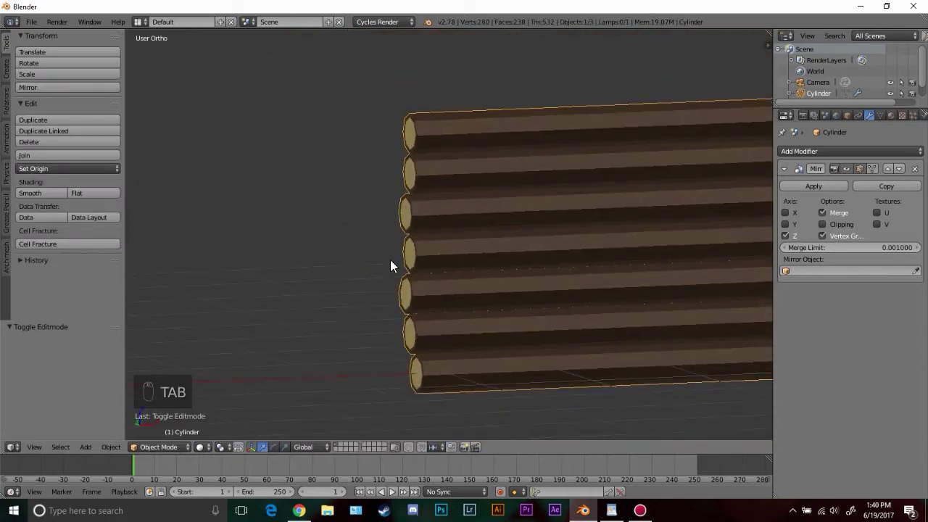
Rotate the left end faces of the top log by -2.958° around Y and shift them slightly inward along X
scroll(438, 193, "up", 5)
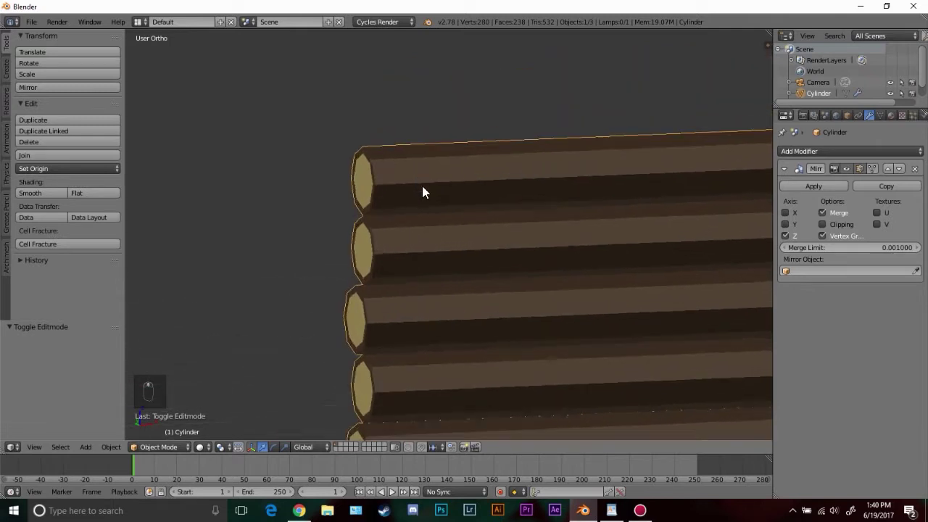
scroll(403, 193, "up", 2)
key("Tab")
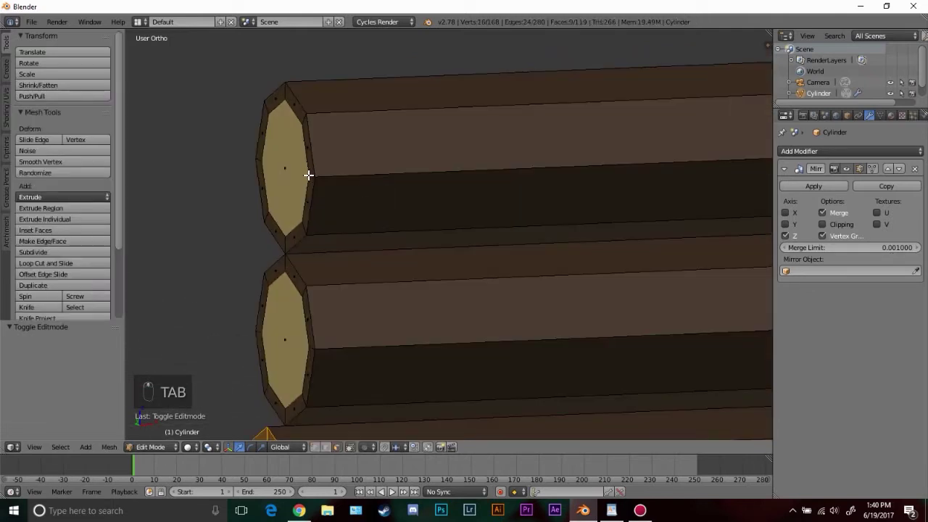
right_click(308, 172)
right_click(307, 177)
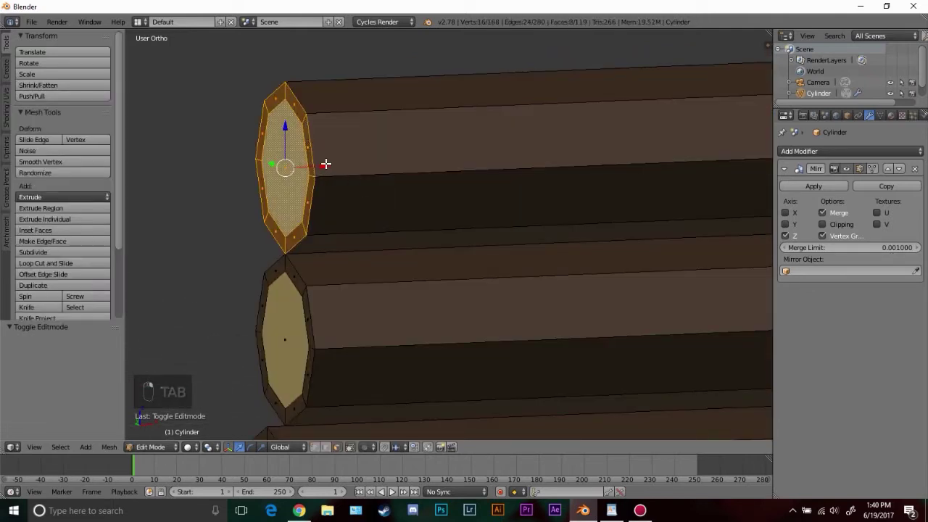
key("r")
key("y")
left_click(306, 234)
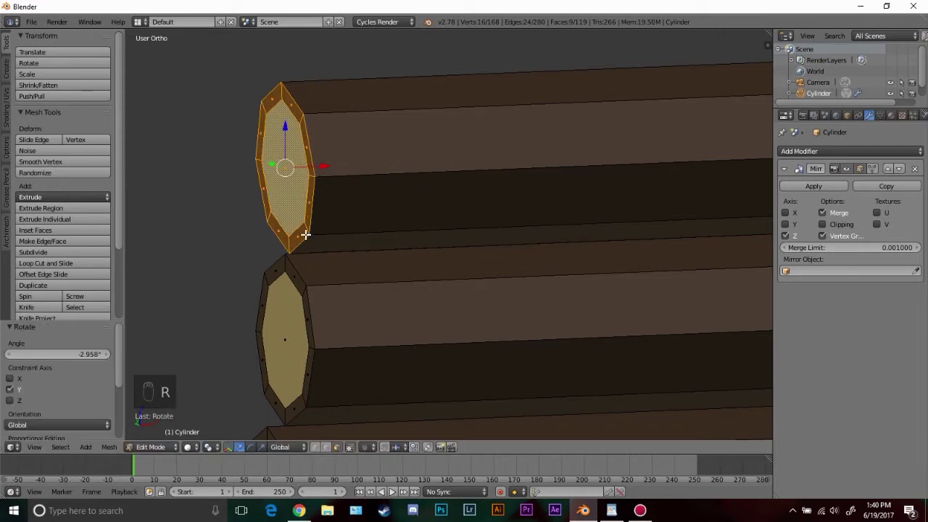
scroll(328, 168, "down", 2)
key("Tab")
scroll(395, 203, "down", 5)
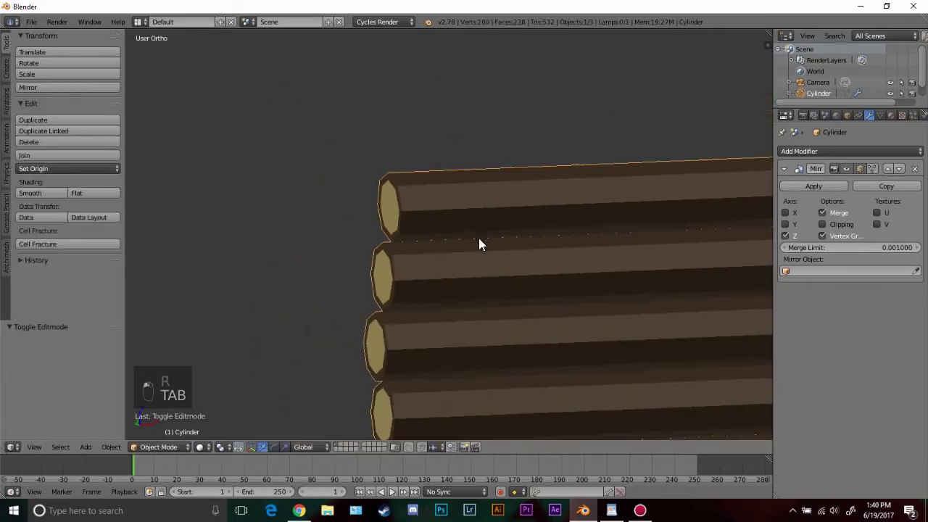
Select the entire top log and scale it by -0.884 on Y and Z, keeping its X length locked
middle_click_drag(480, 279, 302, 227)
key("Tab")
scroll(302, 227, "up", 2)
right_click(292, 175)
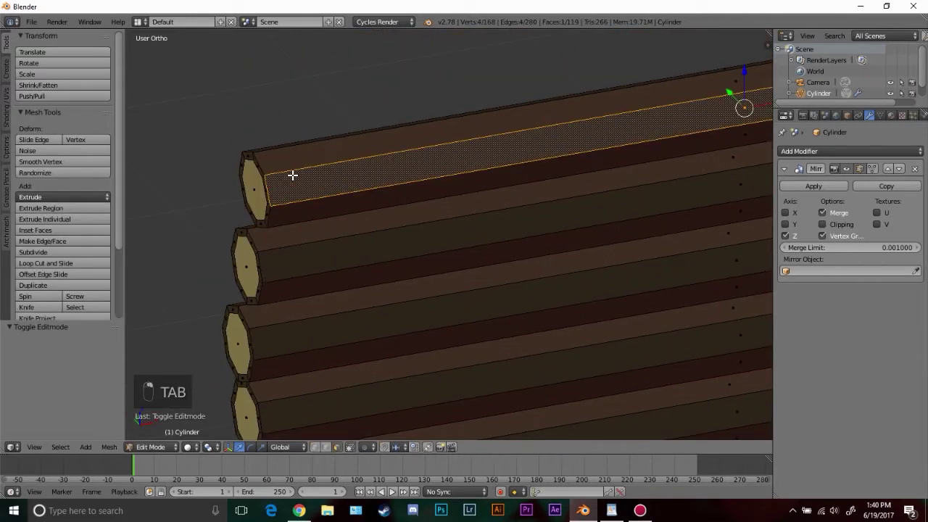
key("l")
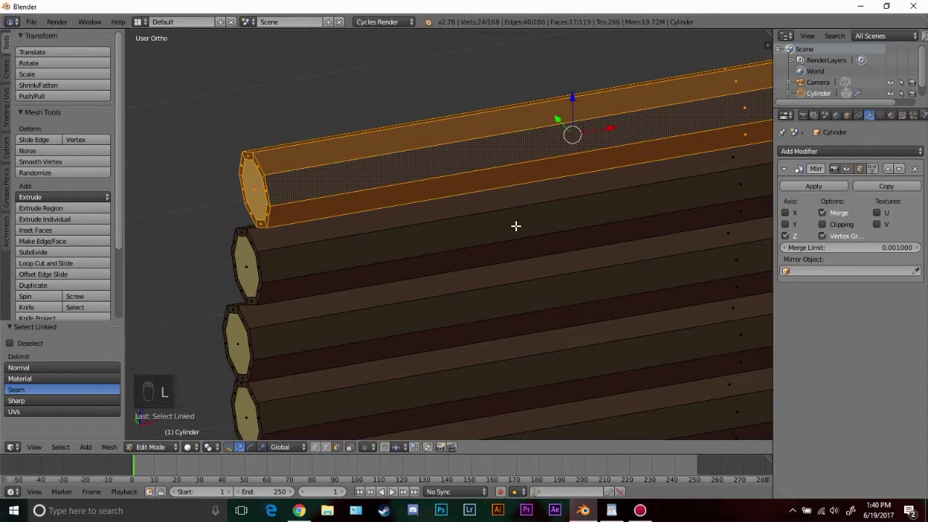
key("s")
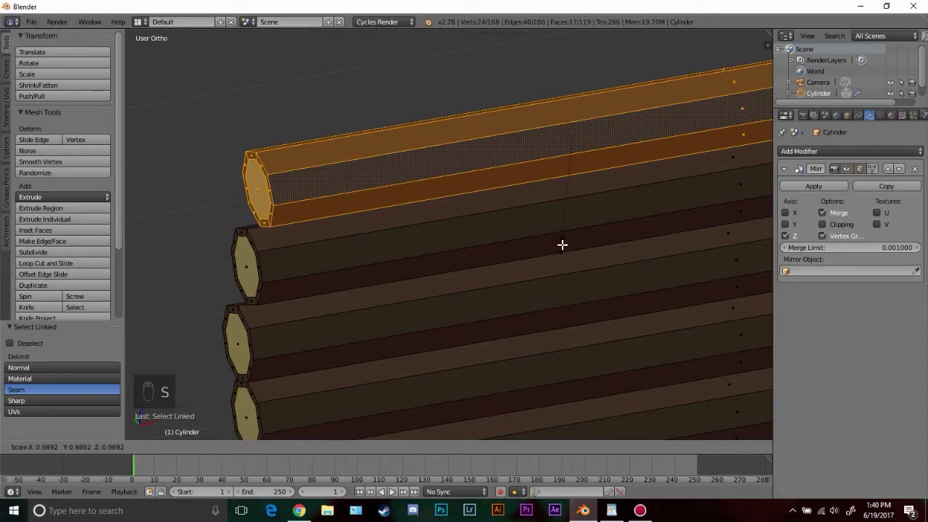
key("shift+x")
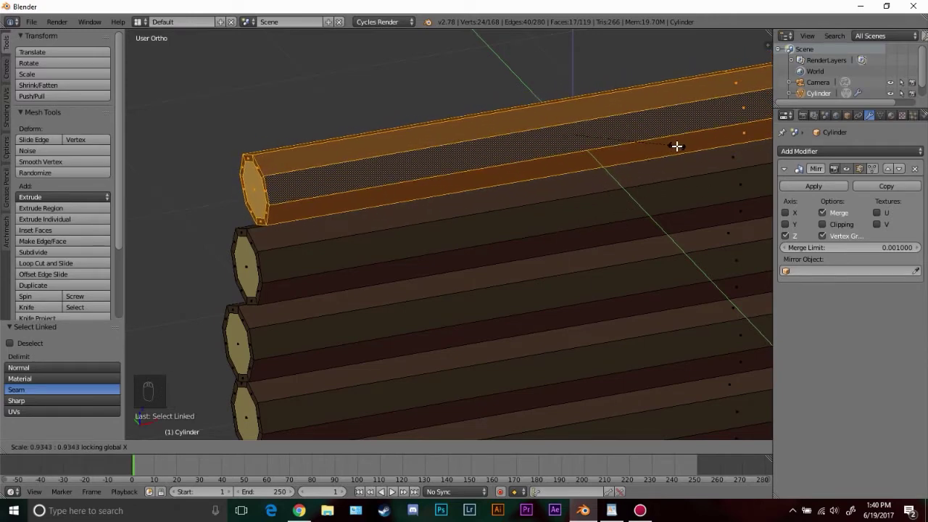
left_click(663, 143)
Lower the top log by 0.019 along Z in front view so it rests on the log beneath
key("KP_1")
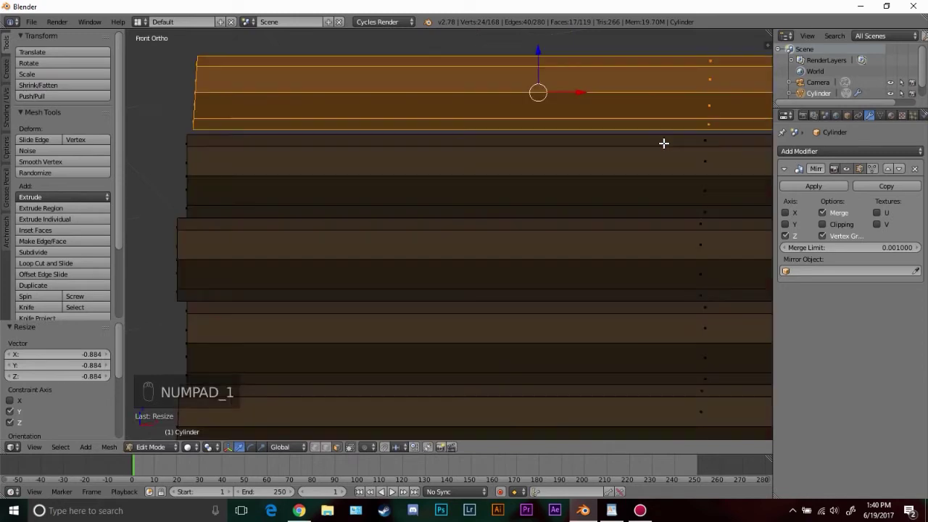
key("g")
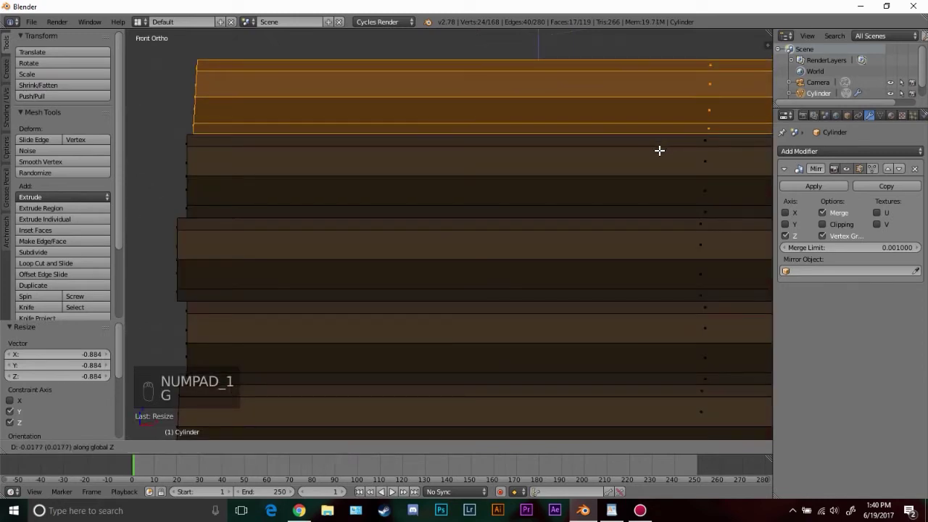
left_click(646, 153)
scroll(333, 306, "down", 2)
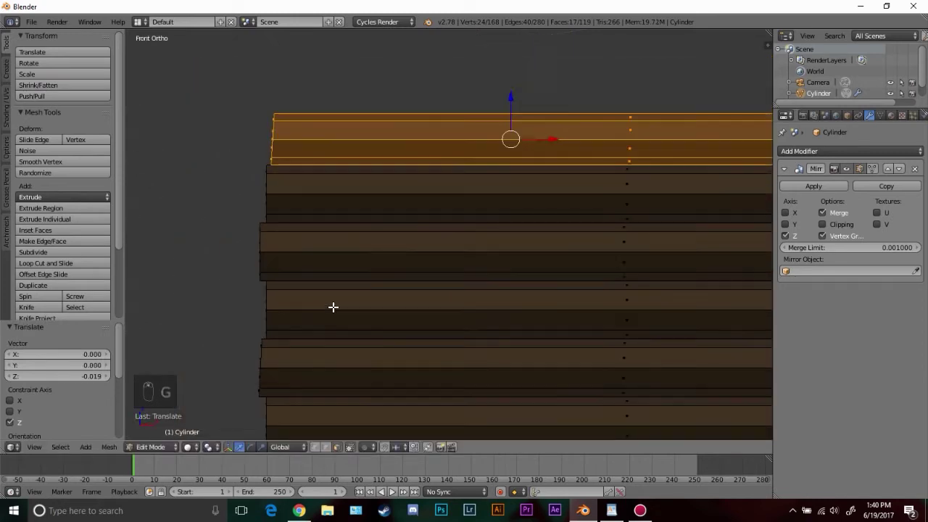
Select the entire third log from the bottom and scale it to 0.834 on Y and Z, keeping X locked
middle_click_drag(334, 312, 358, 175, "shift")
right_click(360, 201)
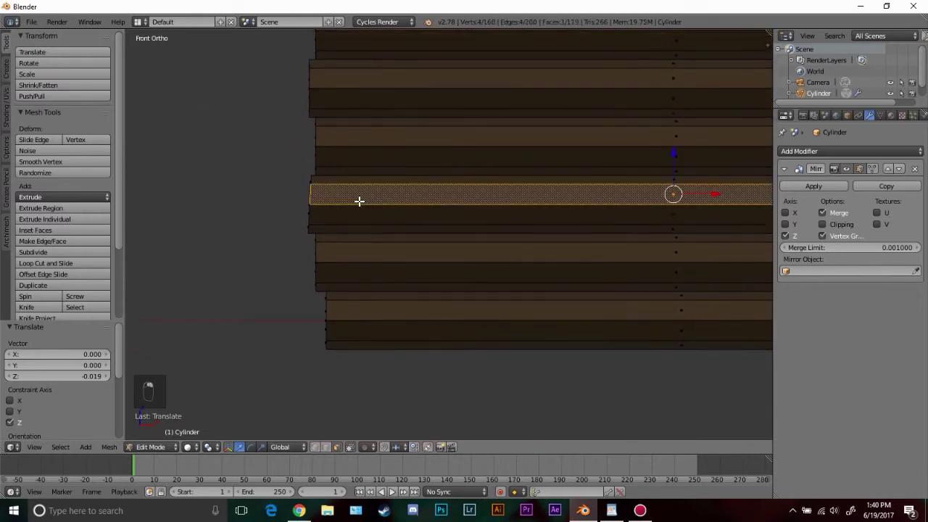
key("l")
scroll(409, 280, "up", 2)
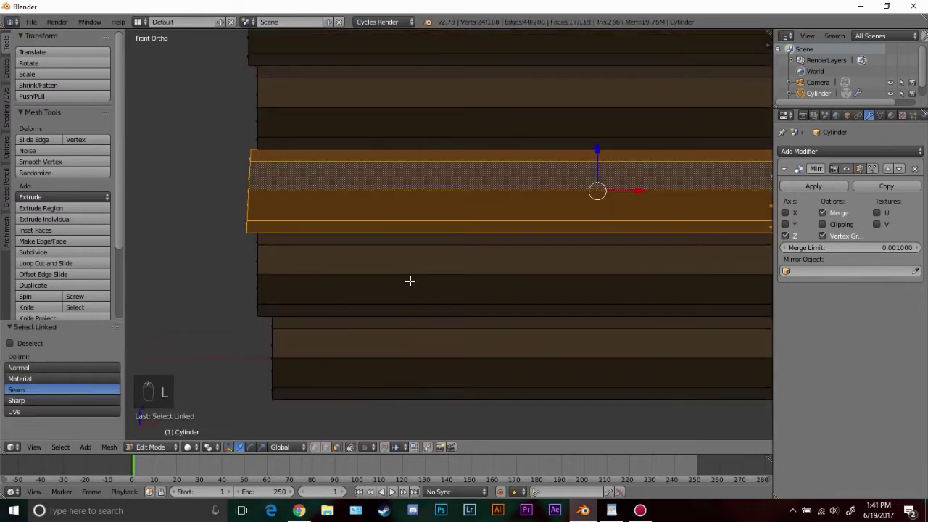
key("s")
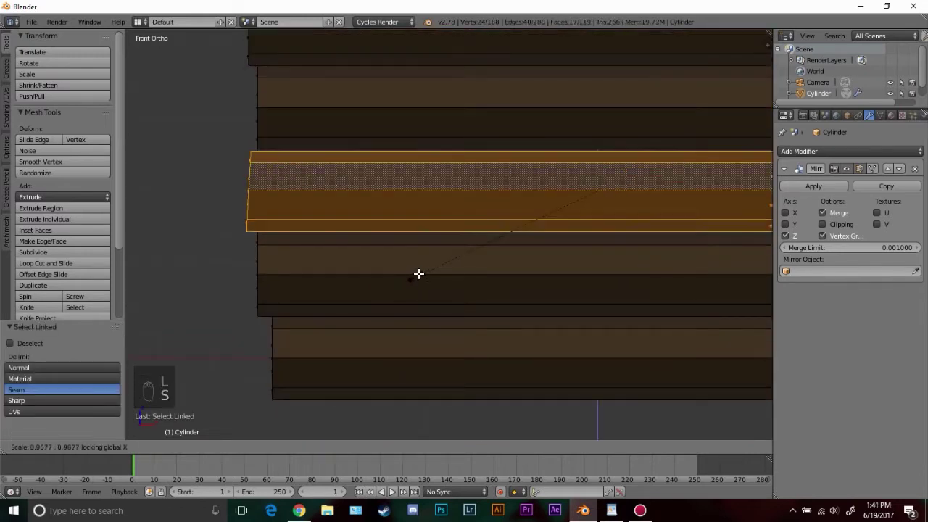
left_click(438, 261)
Move the thinned third log from the bottom down 0.028 along Z onto the log beneath
key("g")
key("z")
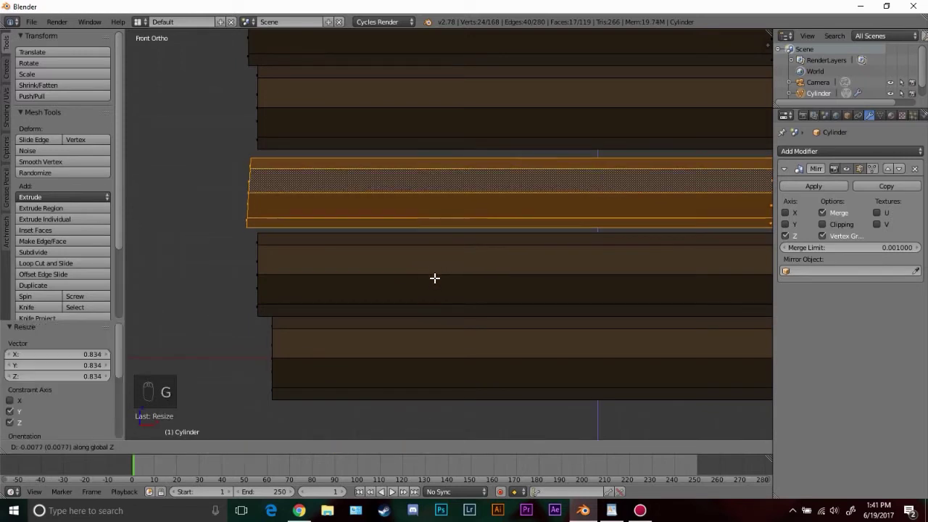
left_click(427, 325)
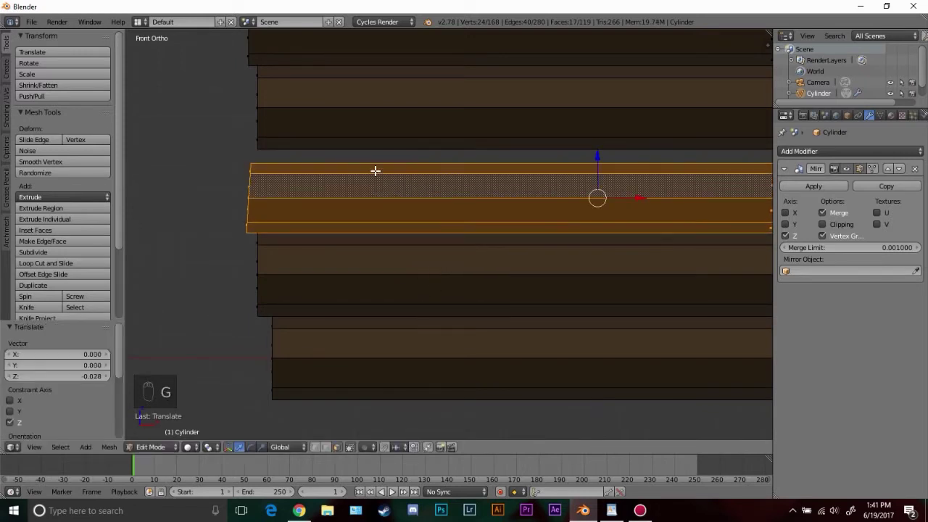
Select the four linked logs above the thinned third log and lower them about 0.06 along Z onto it
scroll(391, 154, "down", 3)
middle_click_drag(398, 238, 308, 388, "shift")
key("a")
key("b")
left_click_drag(460, 101, 559, 313)
key("ctrl+l")
key("z")
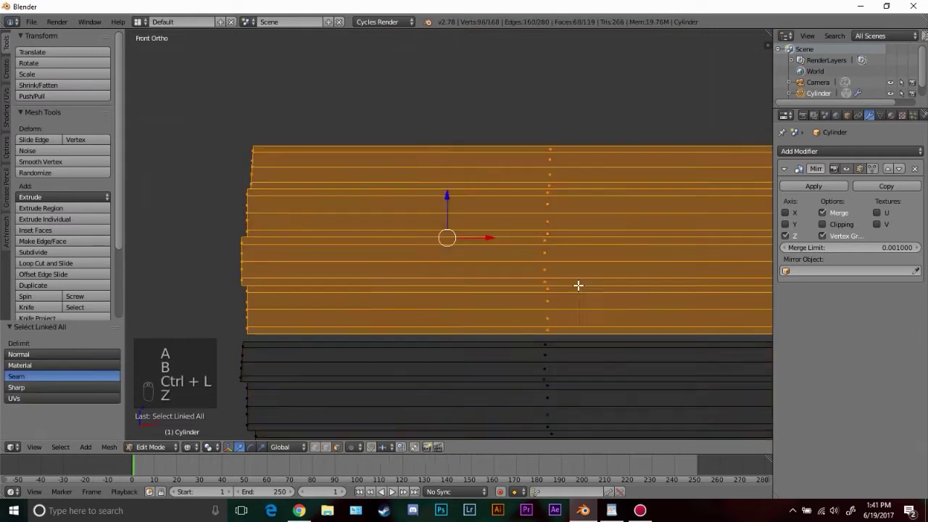
scroll(369, 319, "up", 5)
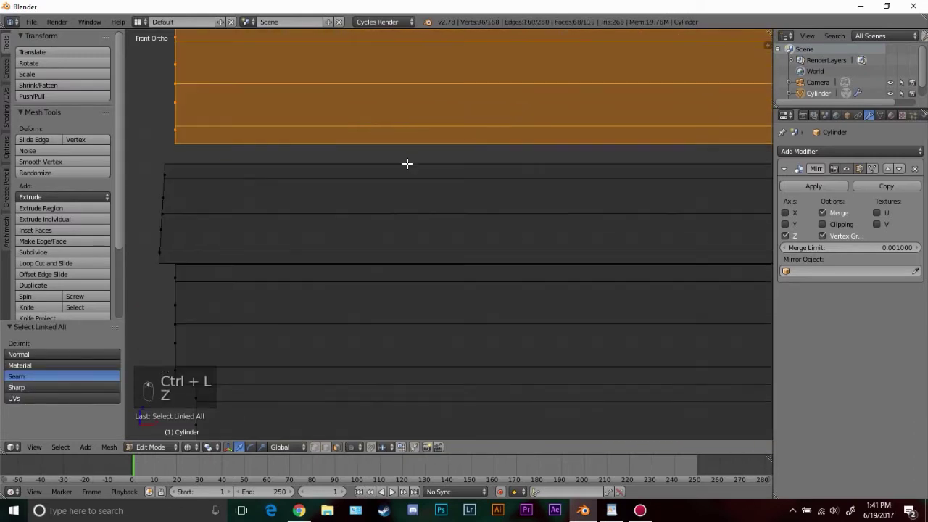
key("g")
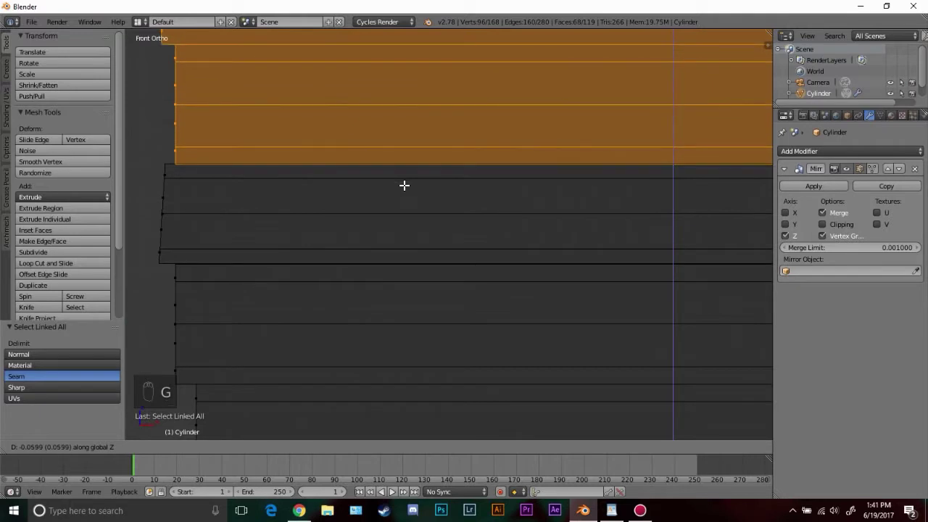
left_click(403, 186)
scroll(403, 186, "down", 5)
key("Tab")
key("z")
mouse_move(428, 164)
middle_mouse_down()
mouse_move(580, 225)
mouse_move(572, 178)
mouse_move(488, 232)
mouse_move(521, 238)
middle_mouse_up()
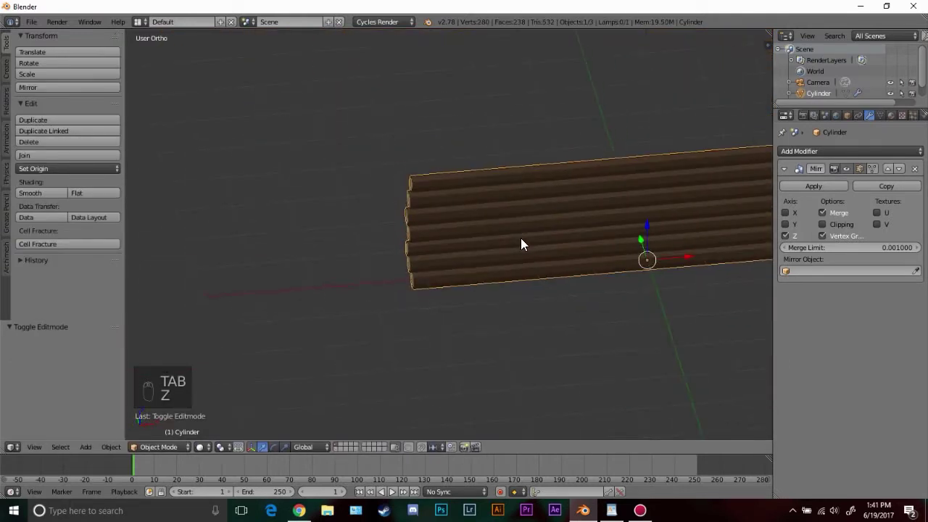
Duplicate the log wall in top view and place the copy 3.165 away along Y
key("KP_7")
key("z")
middle_click_drag(576, 228, 420, 215, "shift")
scroll(420, 216, "down", 1)
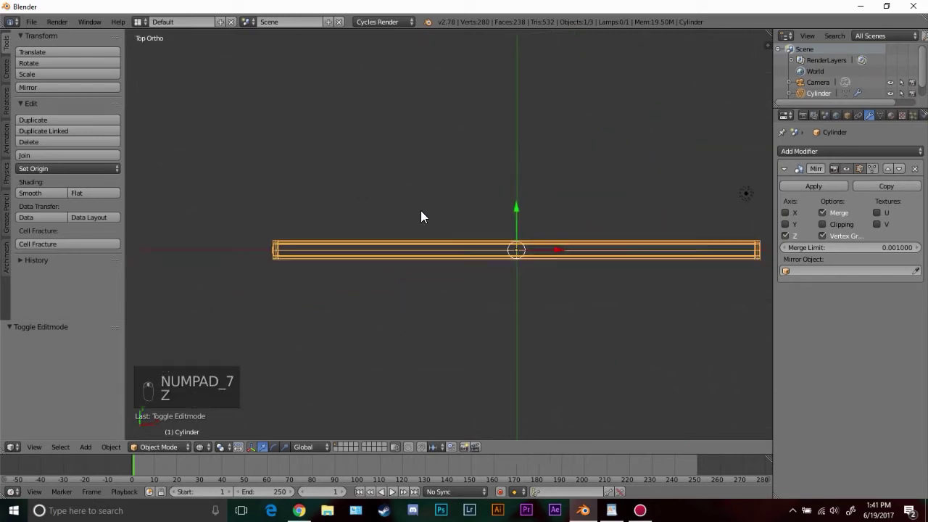
key("shift+d")
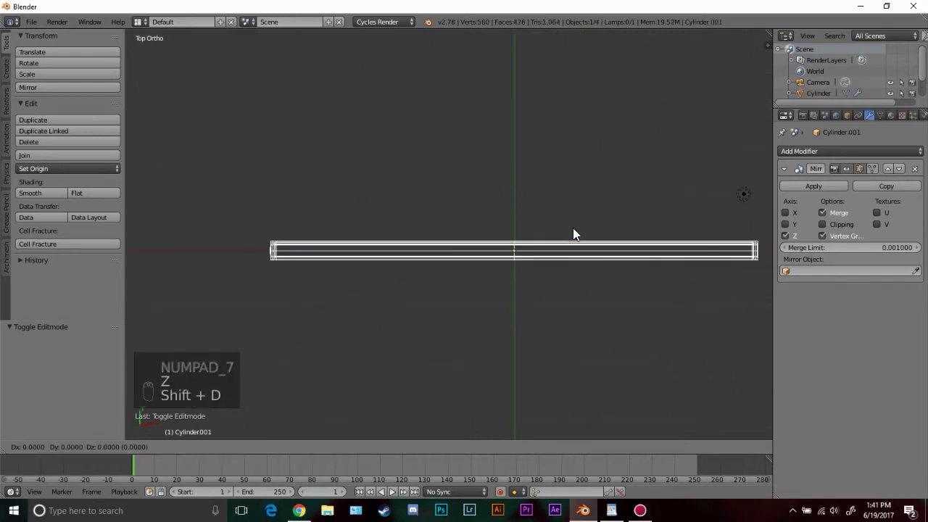
key("y")
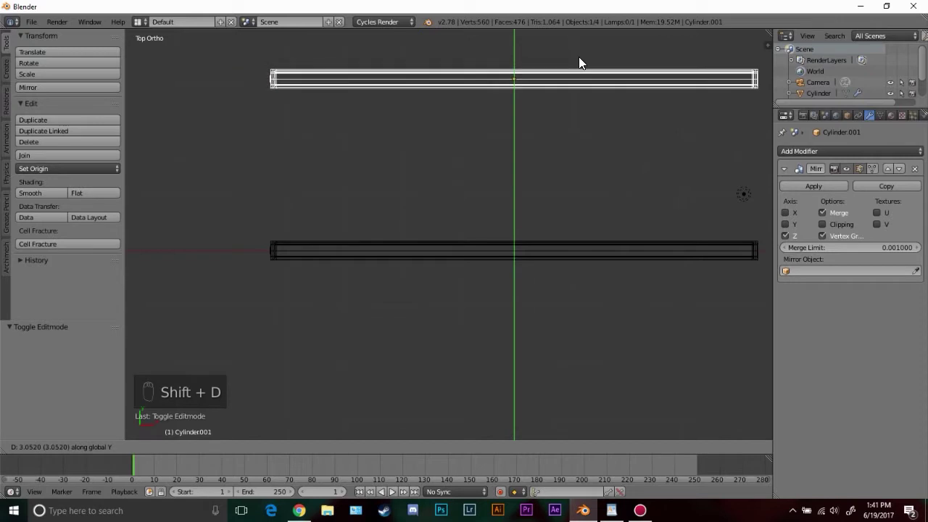
left_click(579, 56)
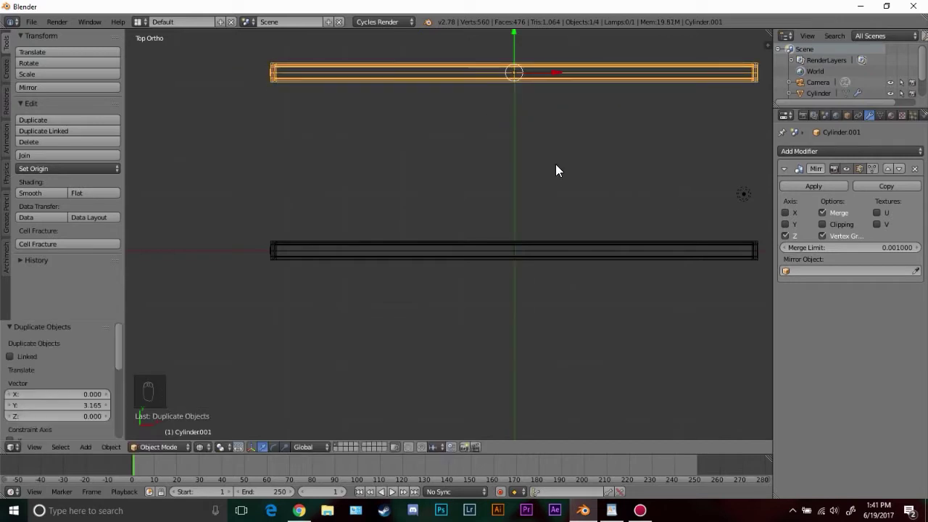
Duplicate the second wall in place and rotate the copy's entire mesh by -90° in top view
key("shift+d")
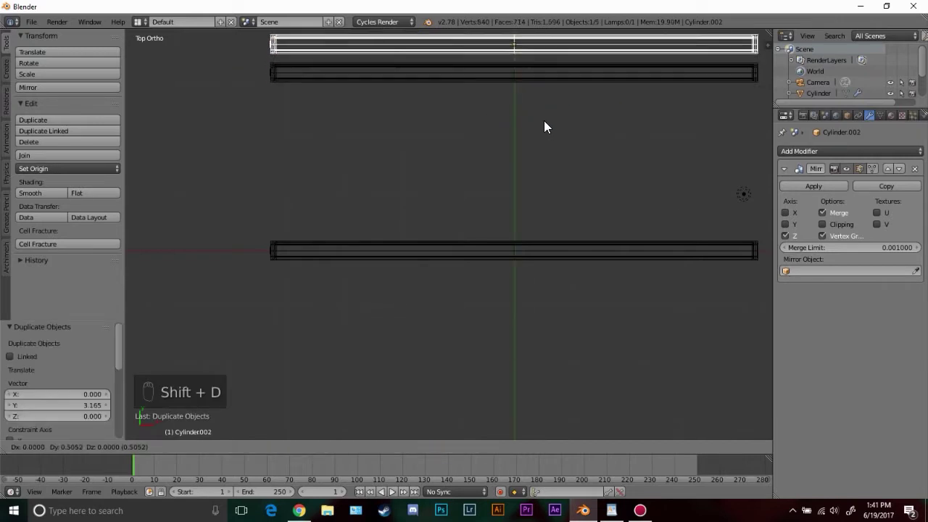
right_click(540, 206)
key("Tab")
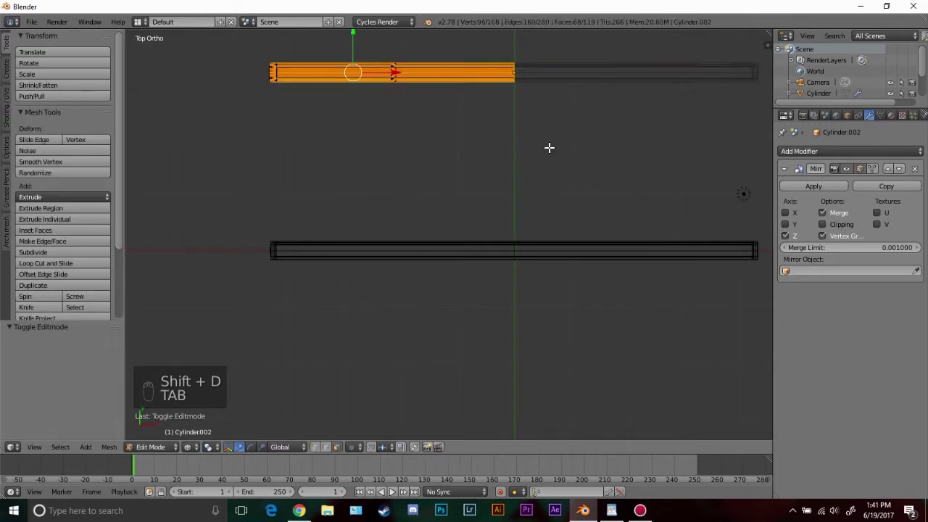
key("a")
key("a")
key("a")
key("a")
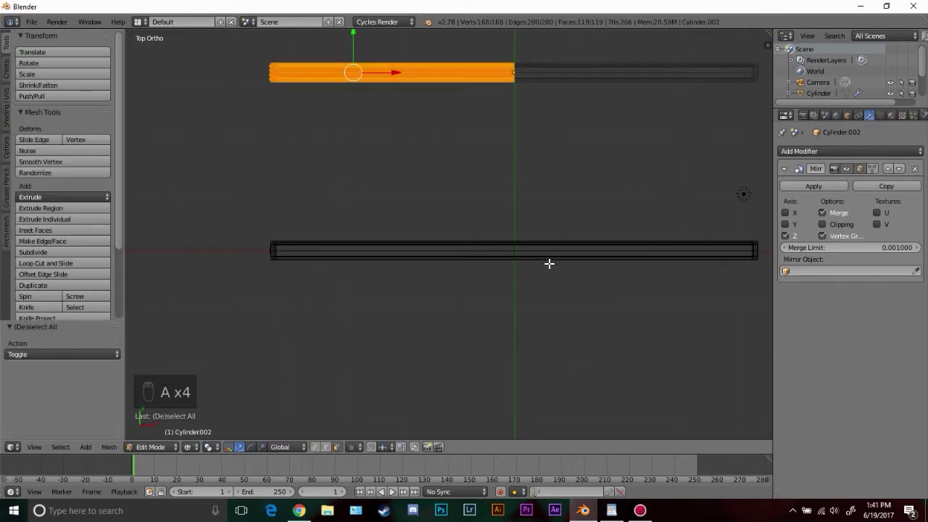
scroll(549, 264, "down", 1)
middle_click_drag(537, 253, 512, 340, "shift")
key("r")
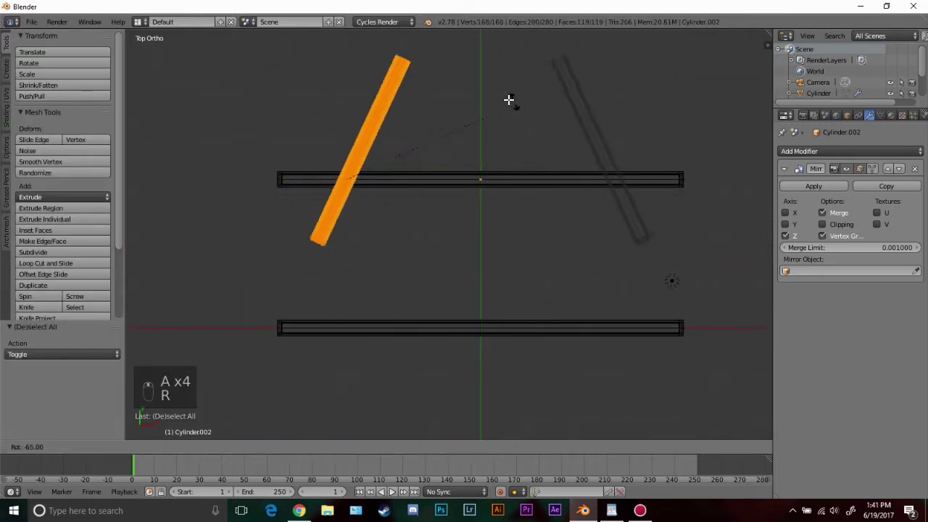
left_click(445, 66)
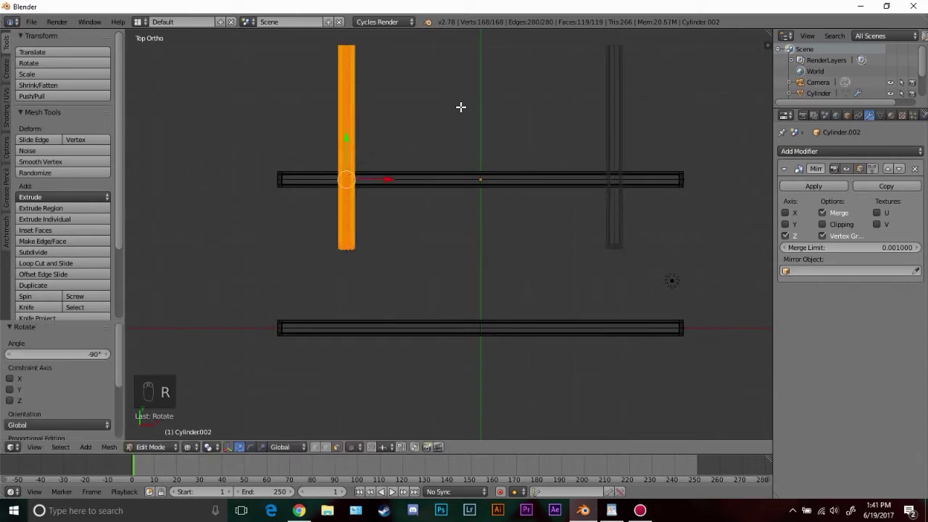
Move the rotated wall -1.250 along X and -1.955 along Y so it spans the ends of the two long walls
key("g")
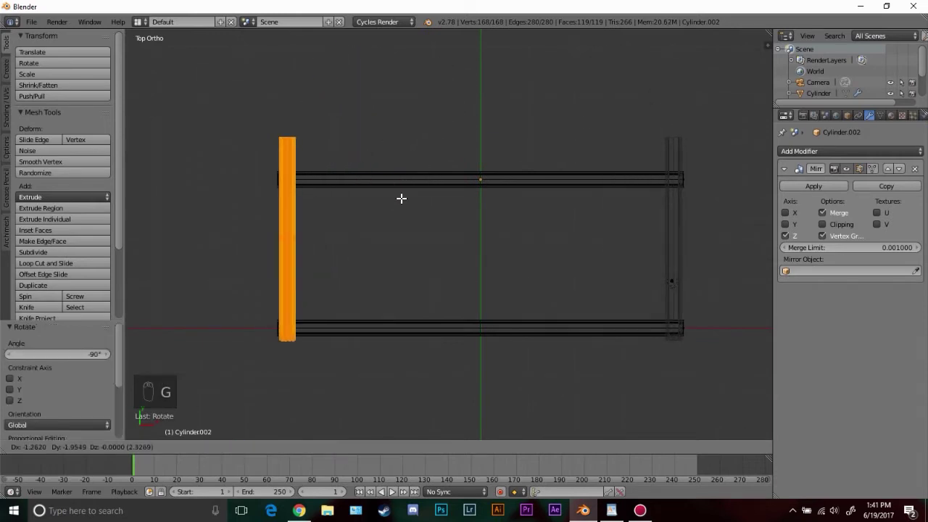
left_click(399, 199)
middle_click_drag(379, 251, 350, 263)
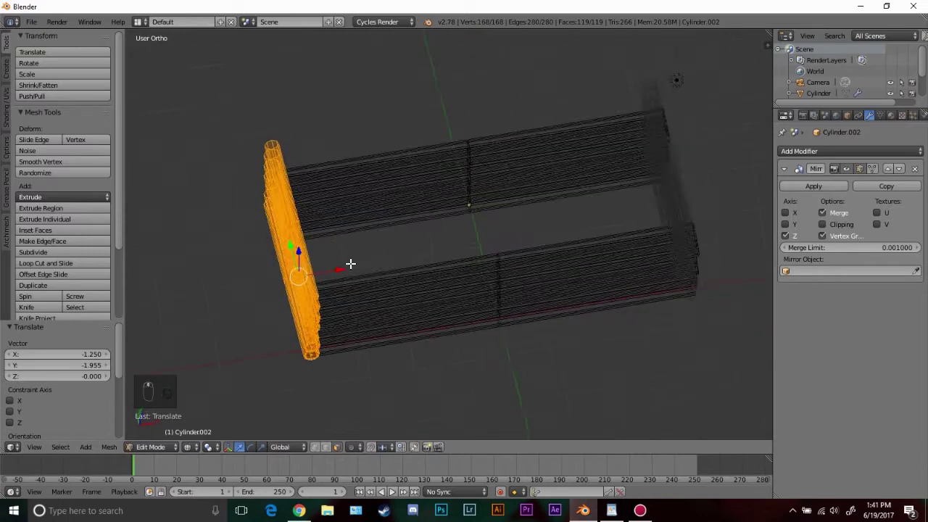
key("z")
scroll(378, 264, "up", 5)
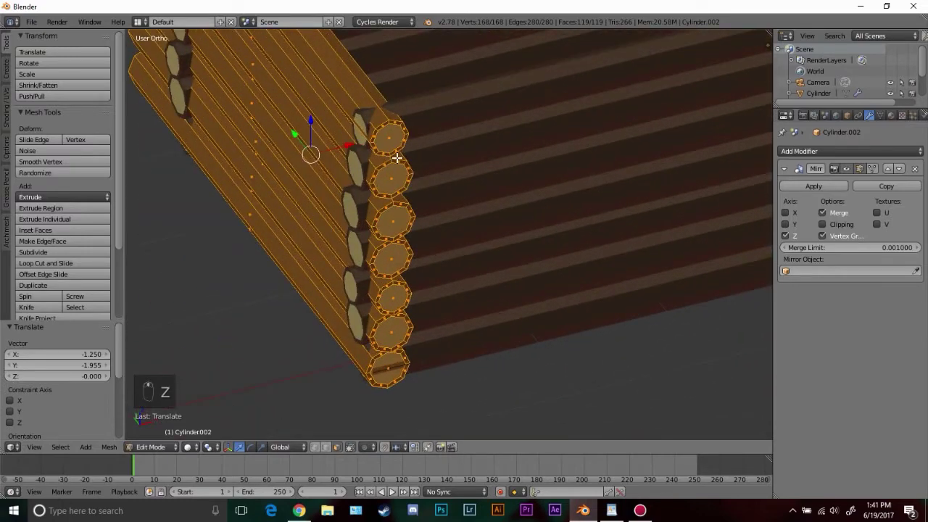
Scale the side wall's logs to 0.796 along Y to fit the gap between the long walls
middle_click_drag(398, 234, 527, 210)
scroll(336, 244, "down", 2)
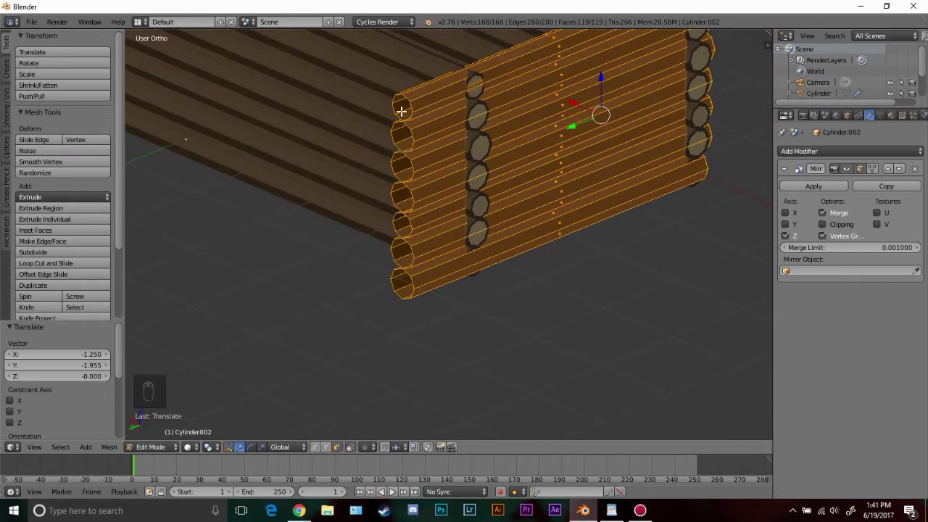
middle_click_drag(534, 156, 467, 172)
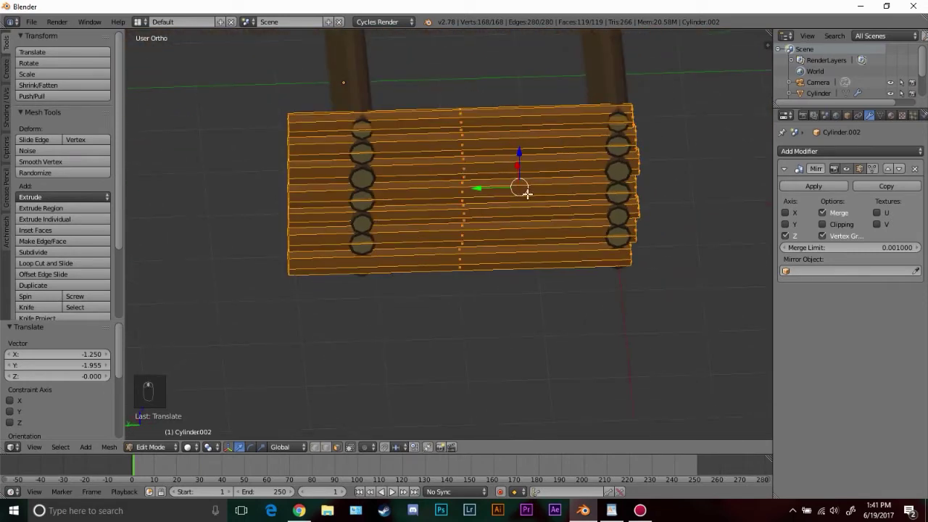
middle_click_drag(592, 169, 630, 211)
scroll(641, 203, "up", 2)
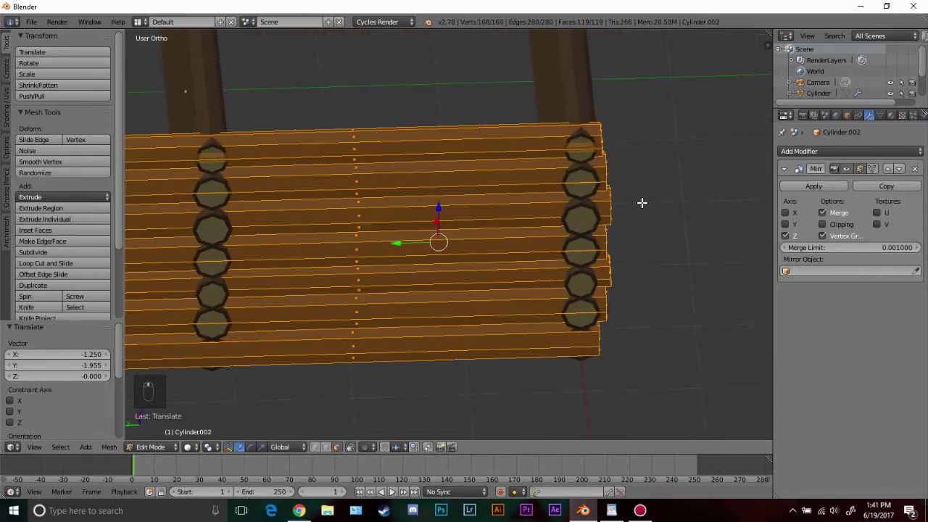
scroll(444, 178, "down", 2)
scroll(657, 214, "up", 2)
scroll(334, 230, "down", 1)
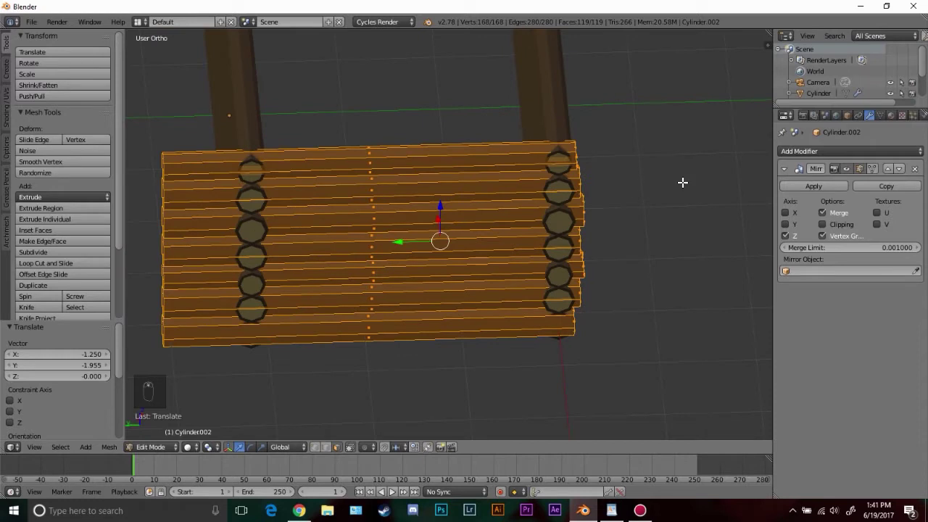
key("s")
key("y")
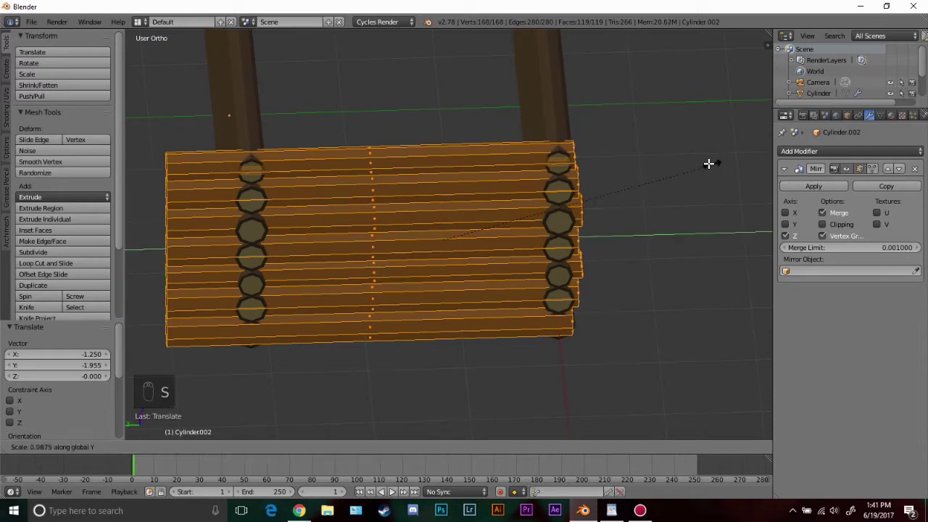
left_click(659, 176)
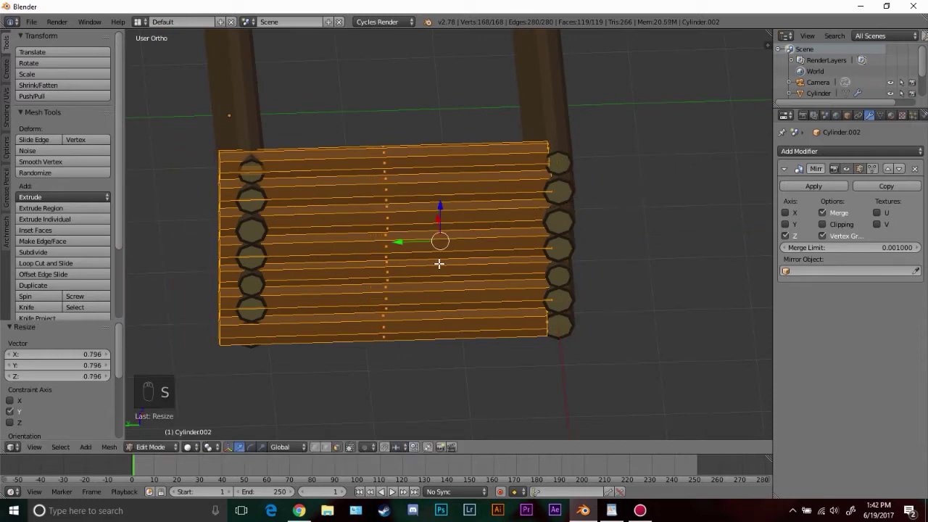
Shift the shortened side wall -0.231 along Y to center it between the long walls
key("g")
key("y")
left_click(433, 246)
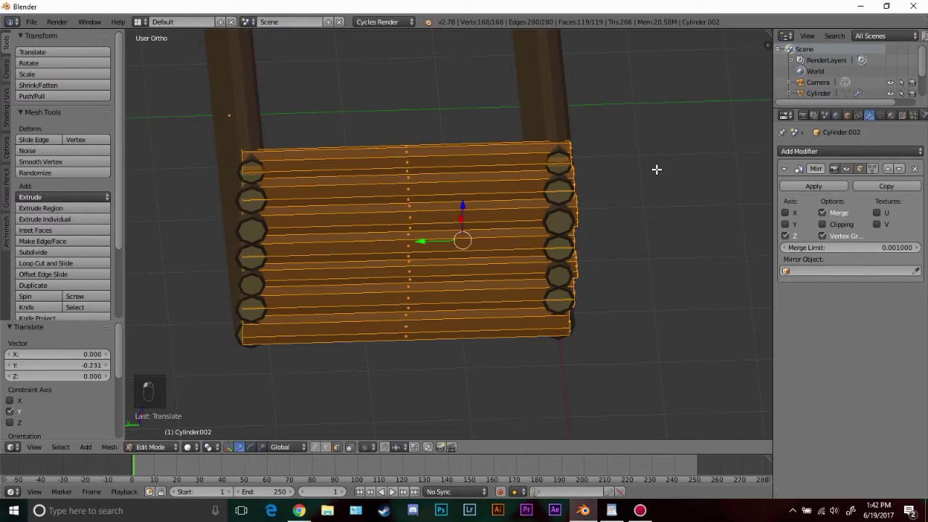
Scale the side wall to about 1.067 along Y so its log ends extend slightly past both long walls
key("s")
key("y")
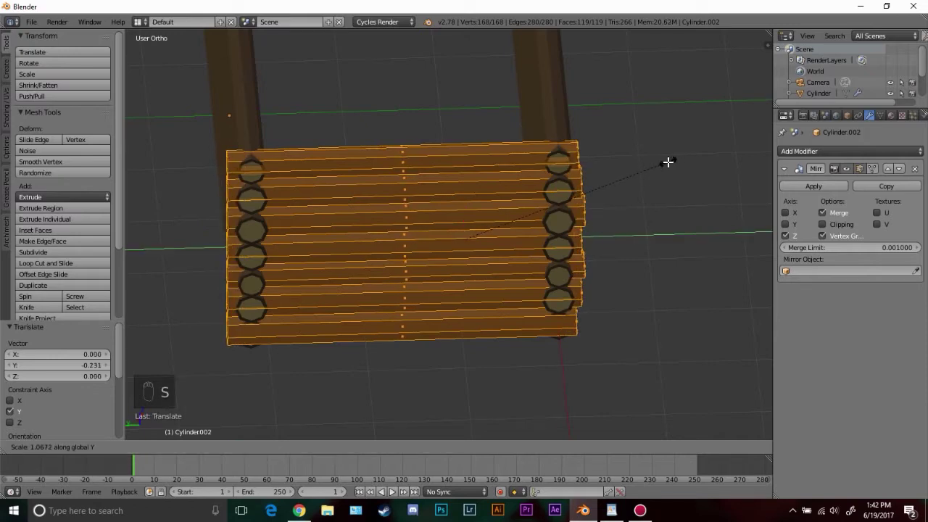
left_click(667, 162)
middle_click_drag(673, 216, 585, 196)
key("Tab")
Move the side wall's mesh 0.090 inward along X in front view, and deselect everything in Object Mode
key("KP_1")
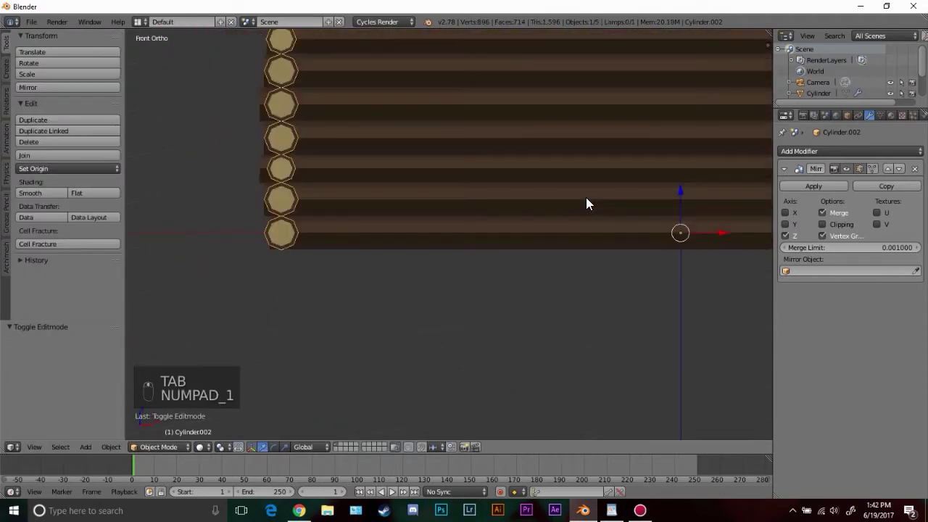
key("Tab")
middle_click_drag(406, 193, 436, 248, "shift")
left_click_drag(378, 206, 385, 205)
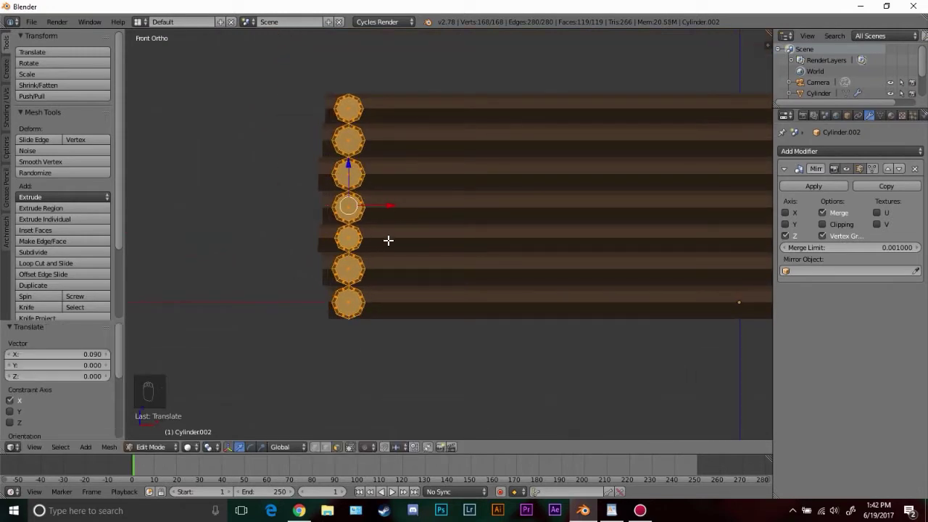
key("Tab")
middle_click_drag(387, 240, 548, 255)
key("a")
key("a")
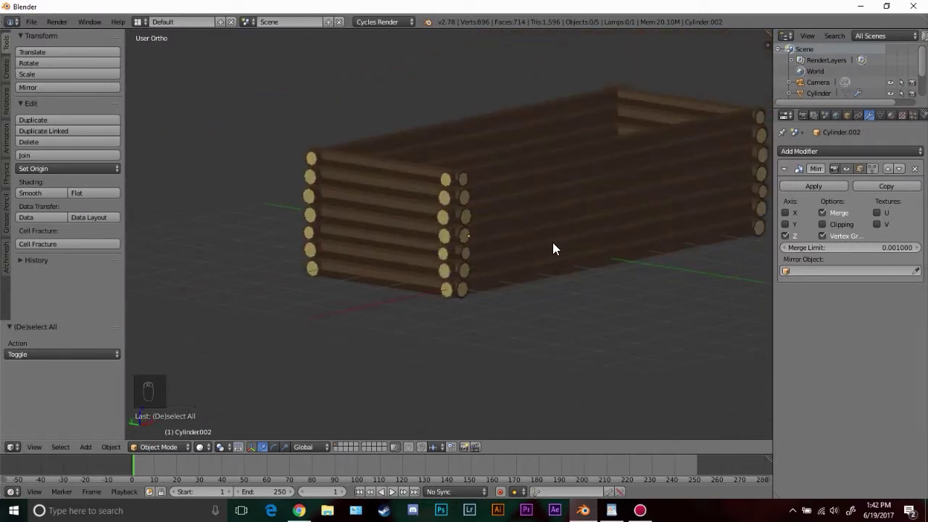
key("KP_1")
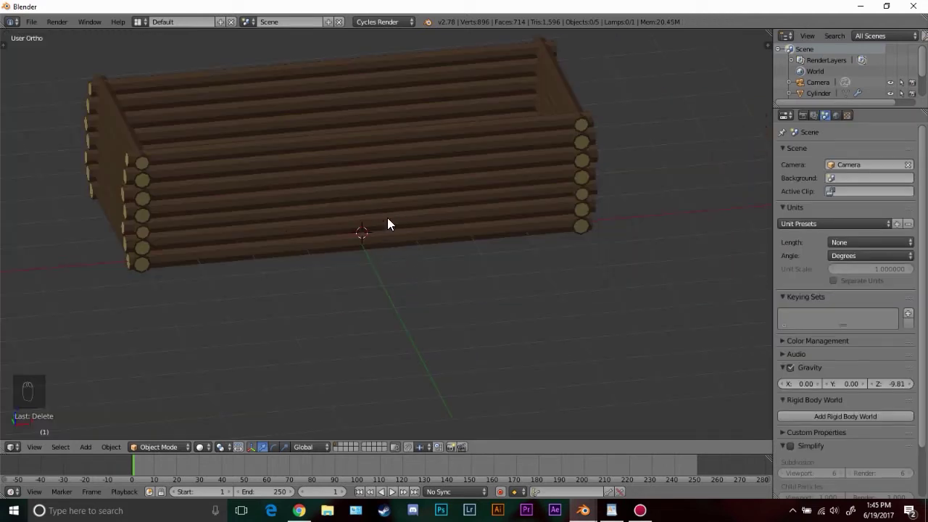
Add a plane mesh at the 3D cursor and rotate it 90° about X to stand upright
key("shift+a")
mouse_move(349, 232)
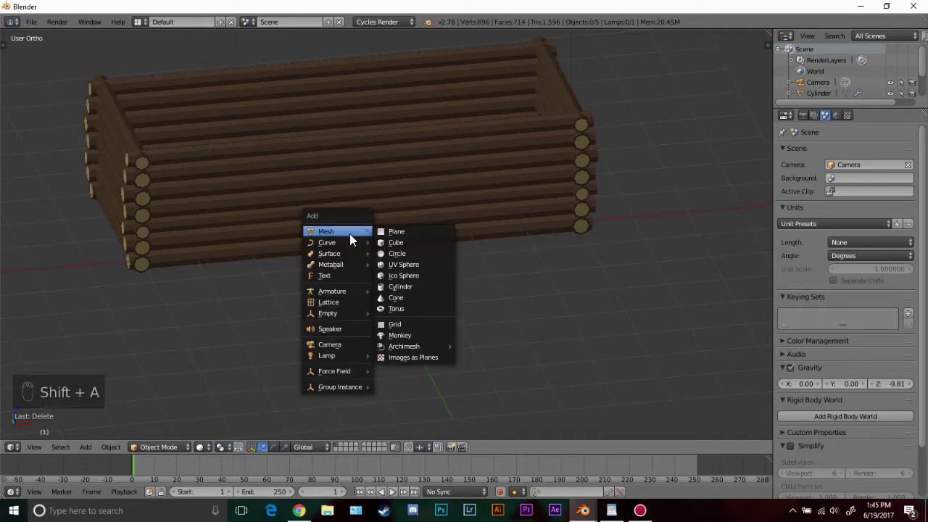
left_click(398, 222)
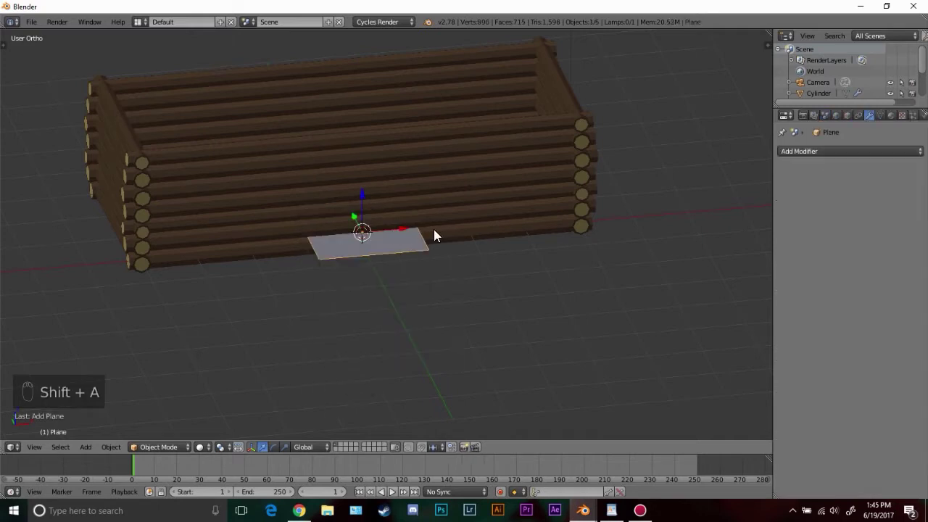
key("r")
key("x")
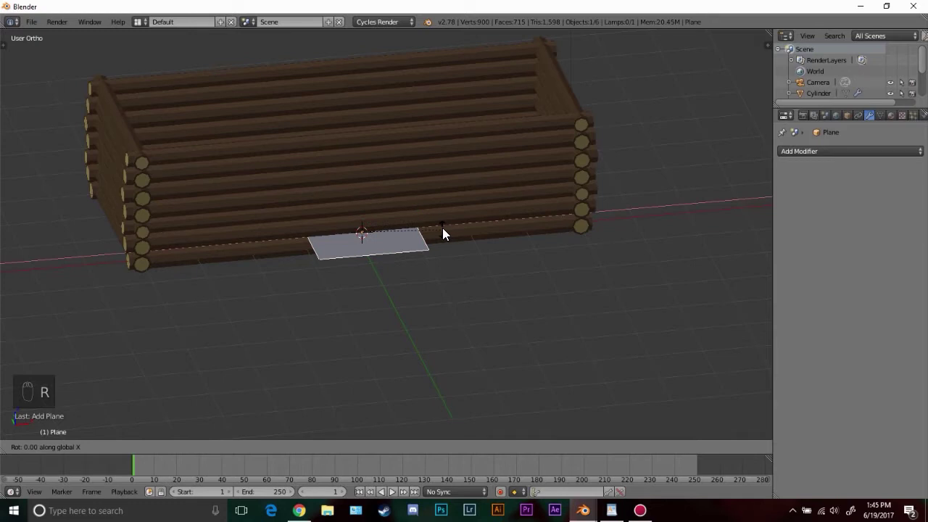
key("9")
key("0")
key("Return")
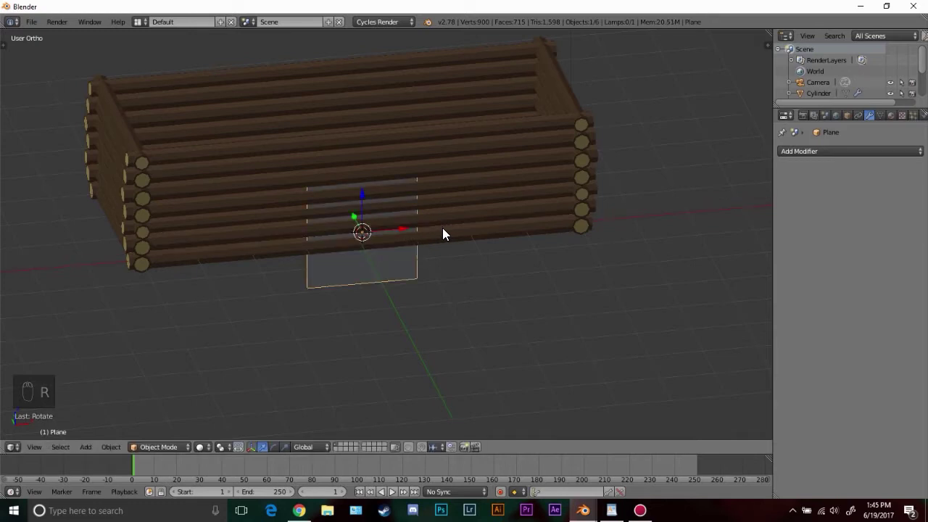
In front wireframe view, shift the upright plane slightly along X to center it on the world Z axis
key("KP_1")
key("z")
scroll(402, 294, "up", 4)
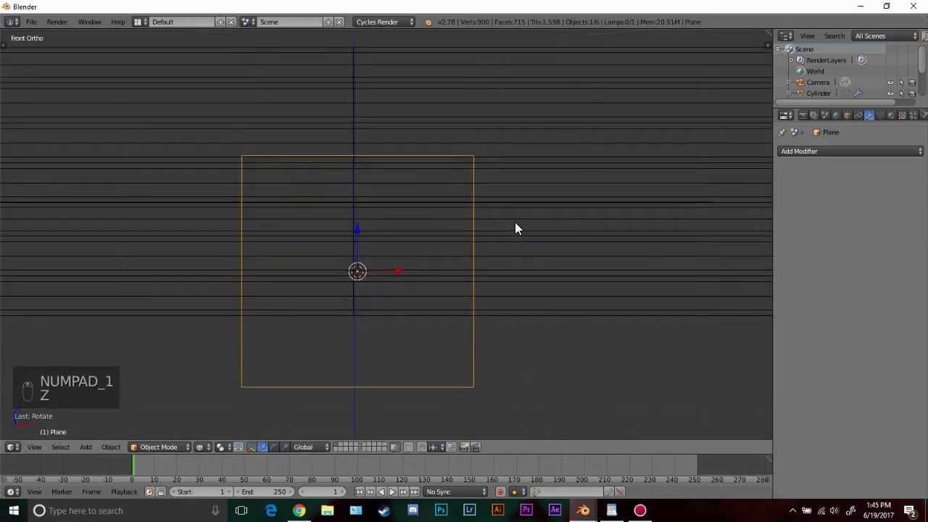
scroll(515, 221, "up", 2)
left_click_drag(384, 287, 380, 284)
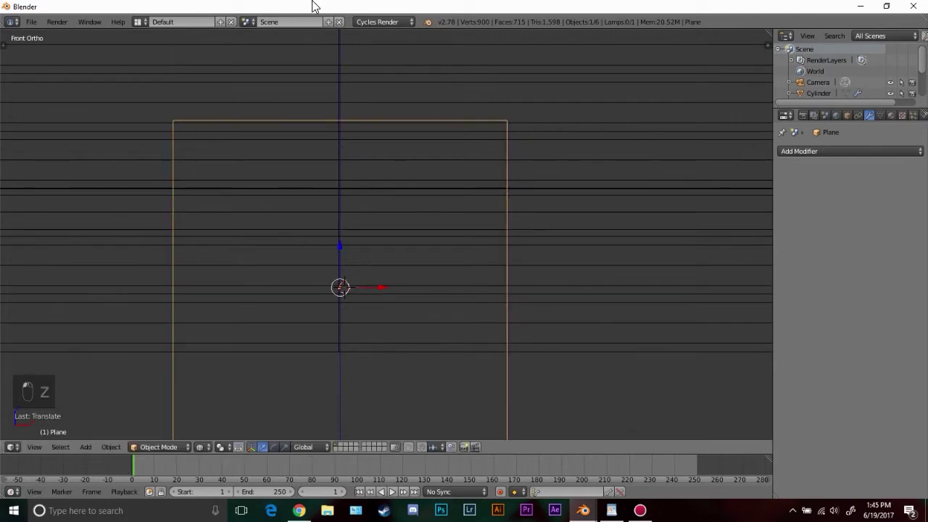
Raise the plane along Z until its lower edge sits level with the base of the log wall
scroll(363, 321, "down", 3)
key("g")
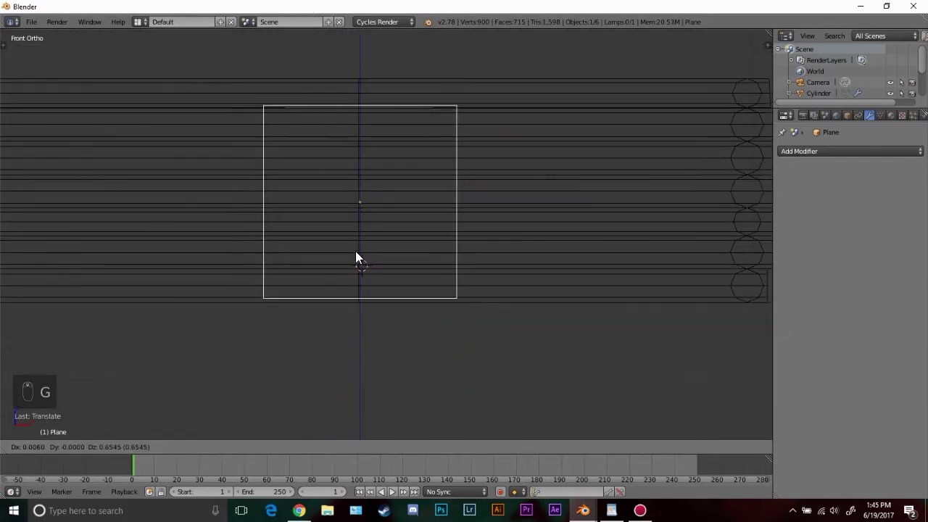
key("z")
left_click(359, 262)
key("Tab")
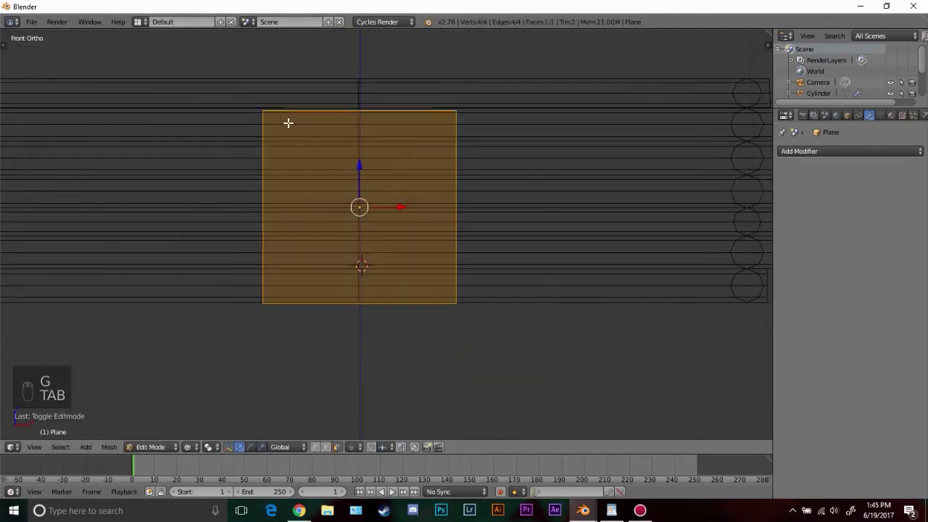
Scale the plane object to about 0.78 along X to give it door proportions
key("Tab")
key("s")
key("x")
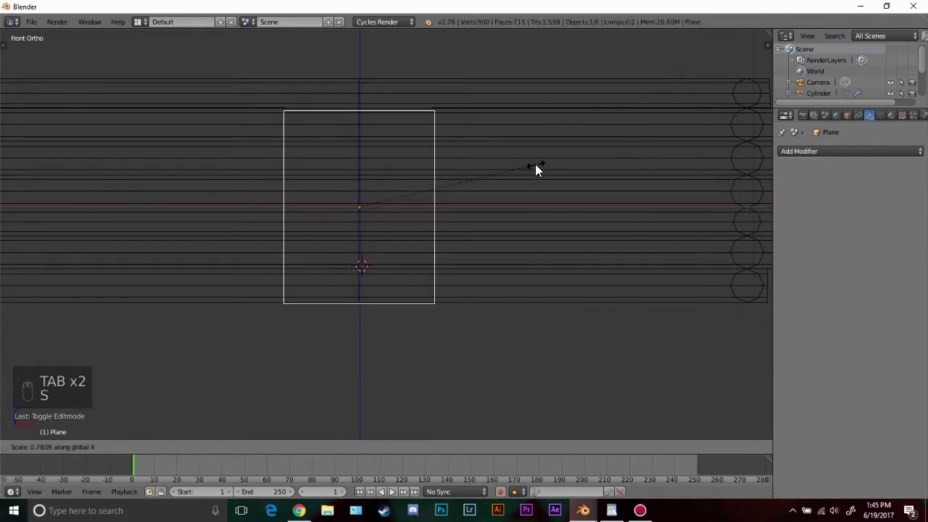
left_click(535, 168)
scroll(346, 232, "down", 3)
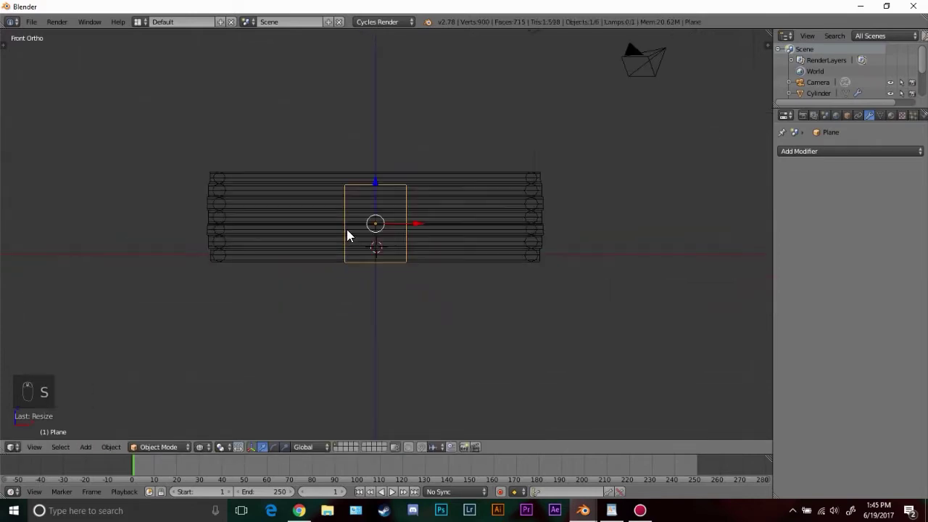
Move the door plane about -0.2 along Y so it stands just in front of the log wall
mouse_move(346, 232)
middle_mouse_down()
mouse_move(439, 264)
mouse_move(358, 288)
middle_mouse_up()
key("z")
middle_click_drag(385, 279, 425, 286)
scroll(442, 268, "up", 5)
scroll(448, 252, "up", 1)
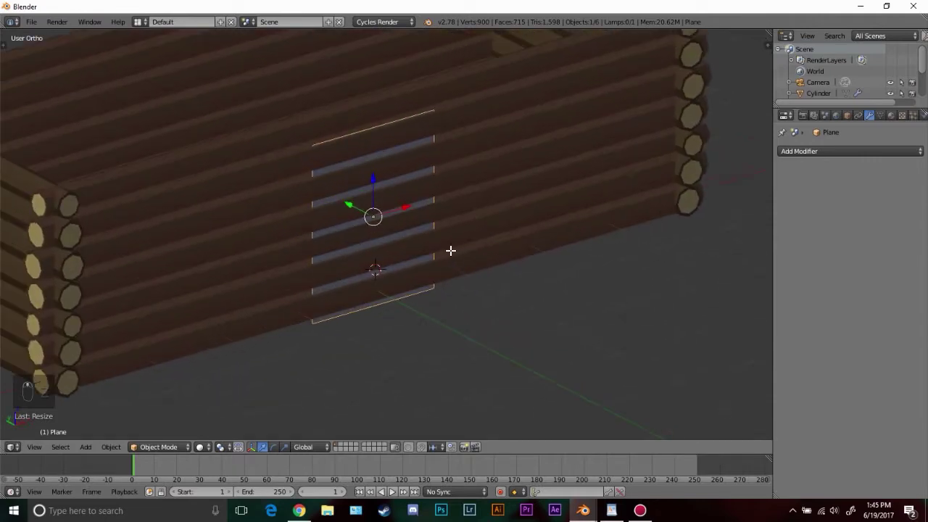
key("Tab")
middle_click_drag(372, 217, 392, 260)
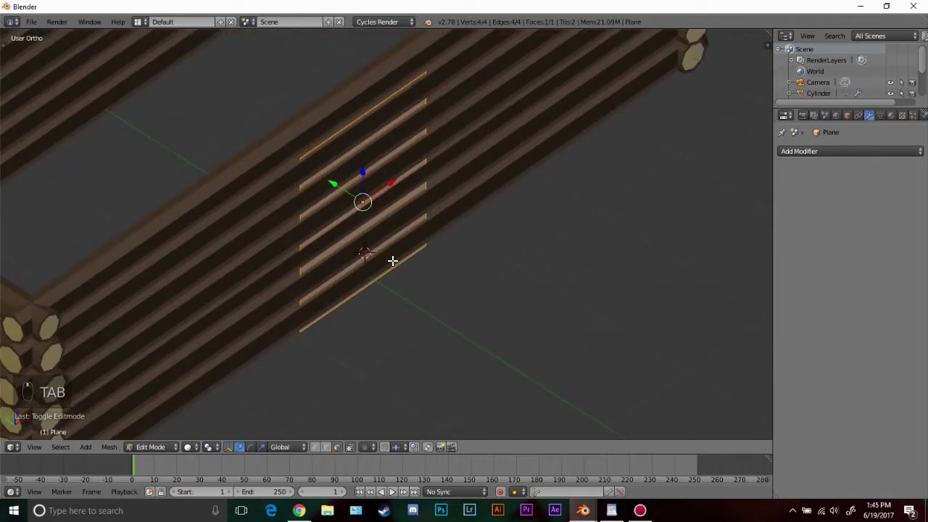
key("Tab")
key("Tab")
key("Tab")
key("g")
key("y")
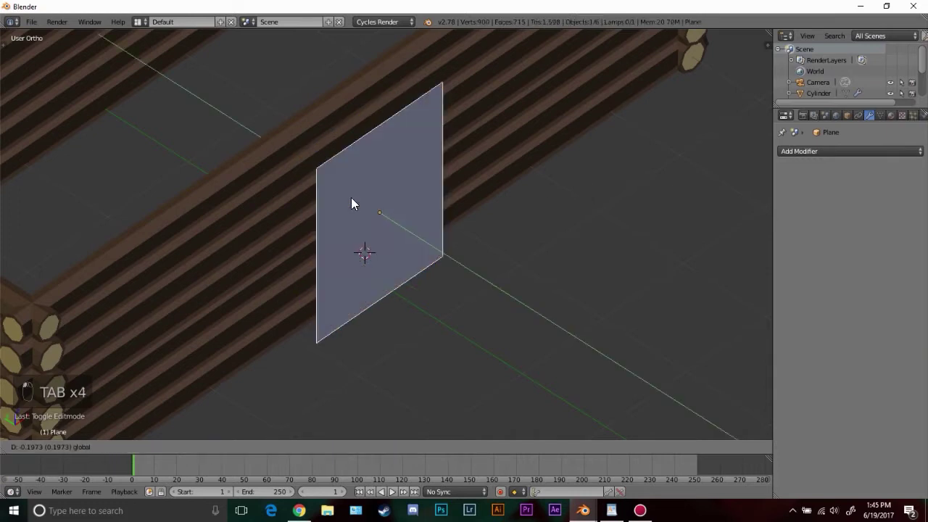
left_click(351, 197)
Add two vertical loop cuts to the door plane and spread them along X toward its side edges
key("KP_1")
key("Tab")
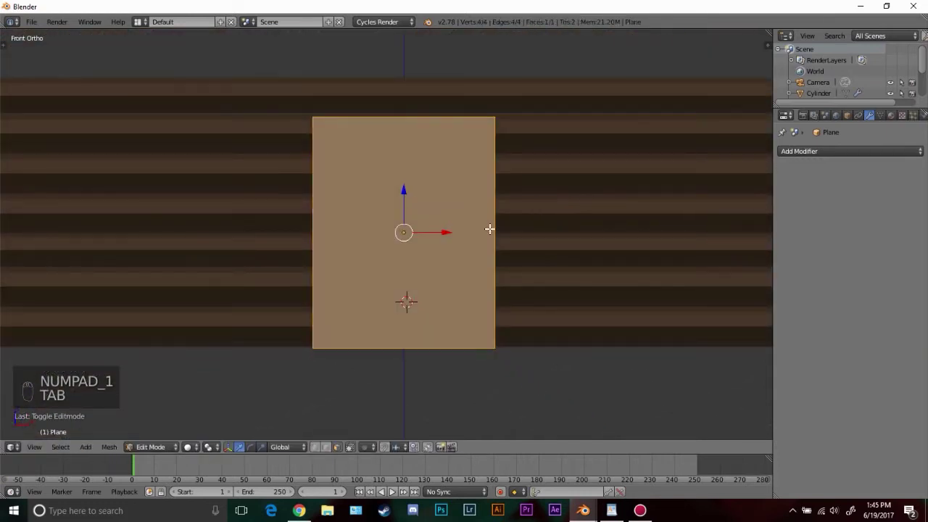
key("ctrl+r")
scroll(390, 359, "up", 1)
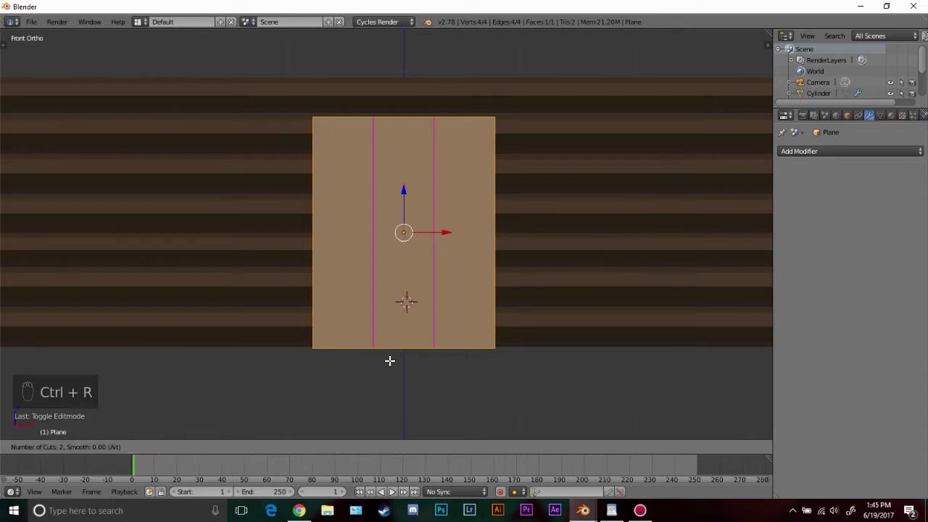
left_click(390, 360)
right_click(389, 360)
key("s")
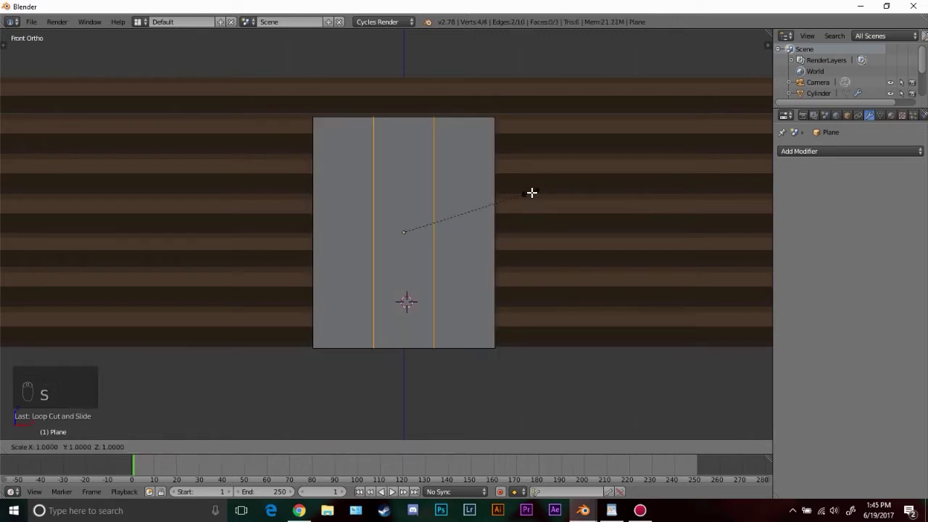
key("x")
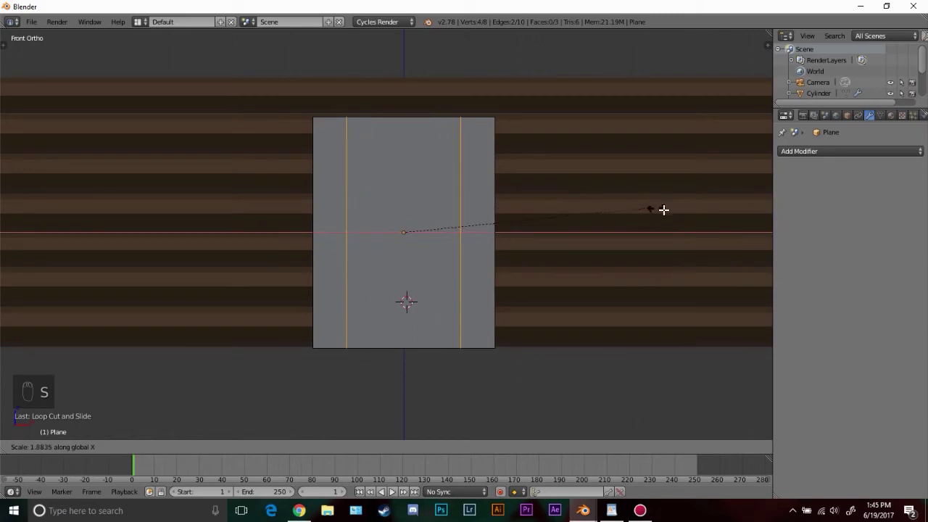
left_click(696, 208)
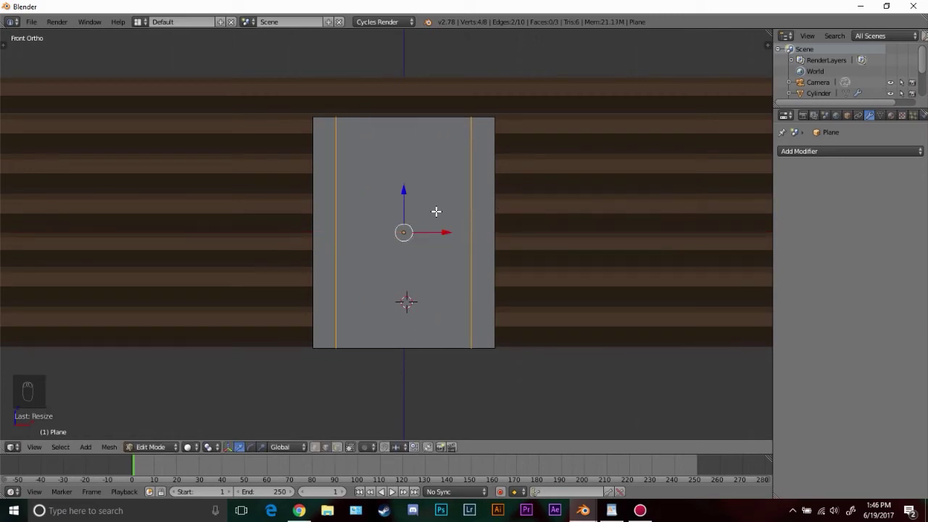
Add two evenly spaced horizontal loop cuts across the door plane
middle_click_drag(403, 242, 505, 303)
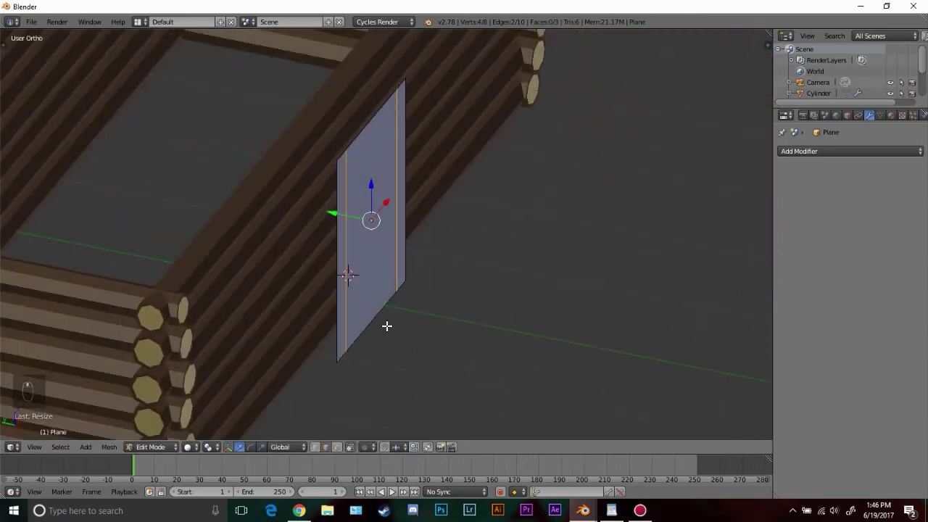
middle_click_drag(366, 222, 323, 193)
key("ctrl+r")
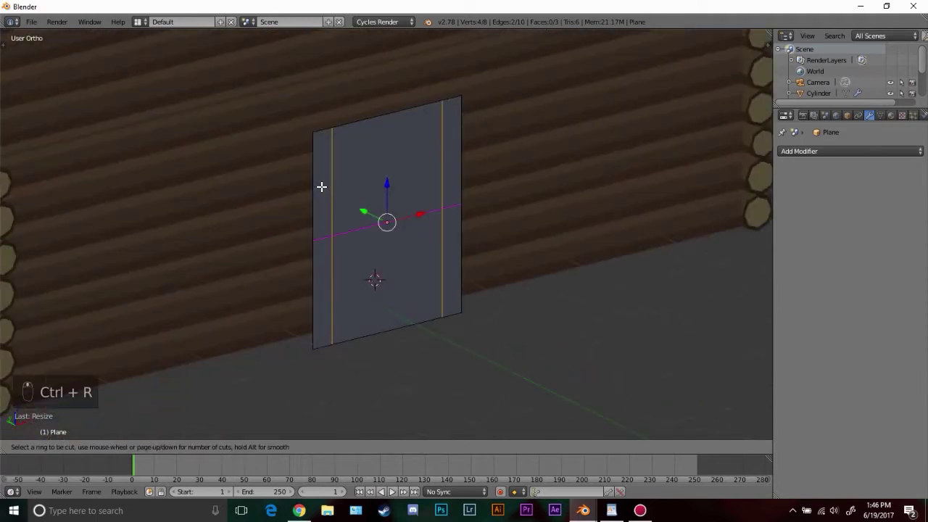
left_click(322, 187)
right_click(323, 186)
Move the two horizontal cuts up along Z and scale them closer together in the door's upper half
left_click_drag(387, 185, 392, 132)
key("KP_1")
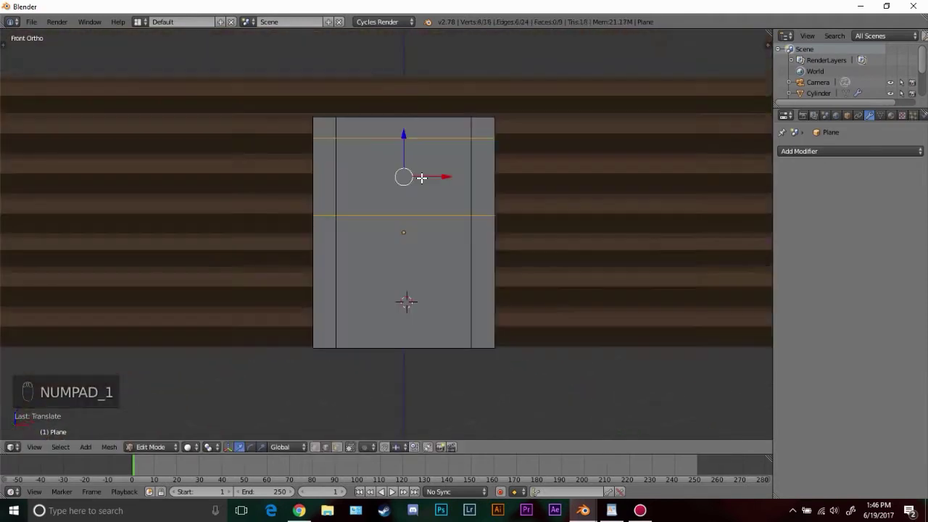
key("s")
left_click(519, 126)
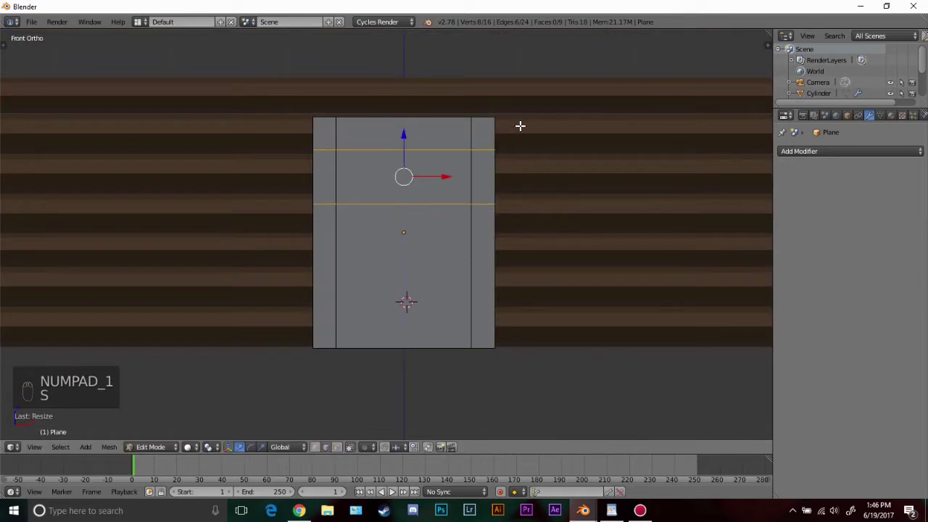
Add one vertical loop cut down the center of the door plane
key("ctrl+r")
scroll(400, 203, "up", 1)
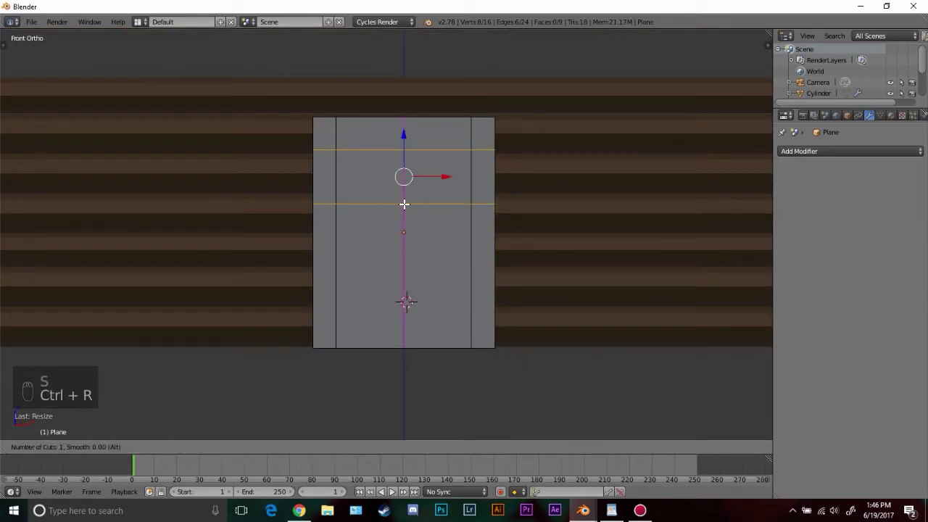
left_click(404, 204)
right_click(415, 188)
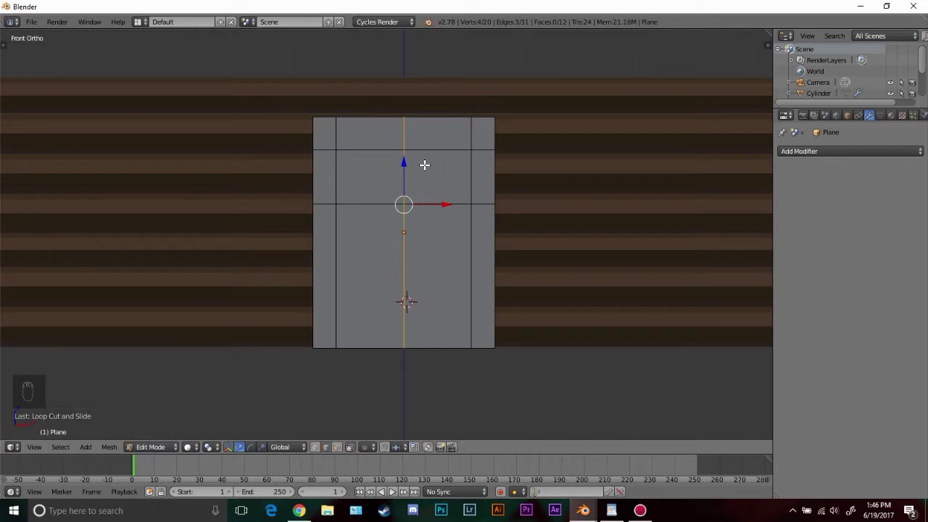
Box-select both horizontal cuts in wireframe and lower them along Z to even out the two upper rows
key("b")
key("z")
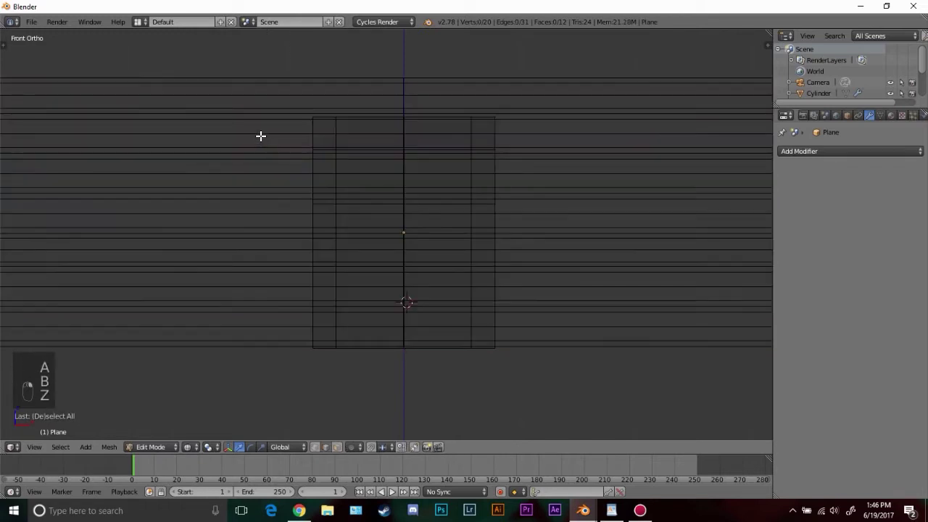
key("b")
left_click_drag(259, 135, 658, 266)
left_click_drag(404, 136, 403, 161)
key("z")
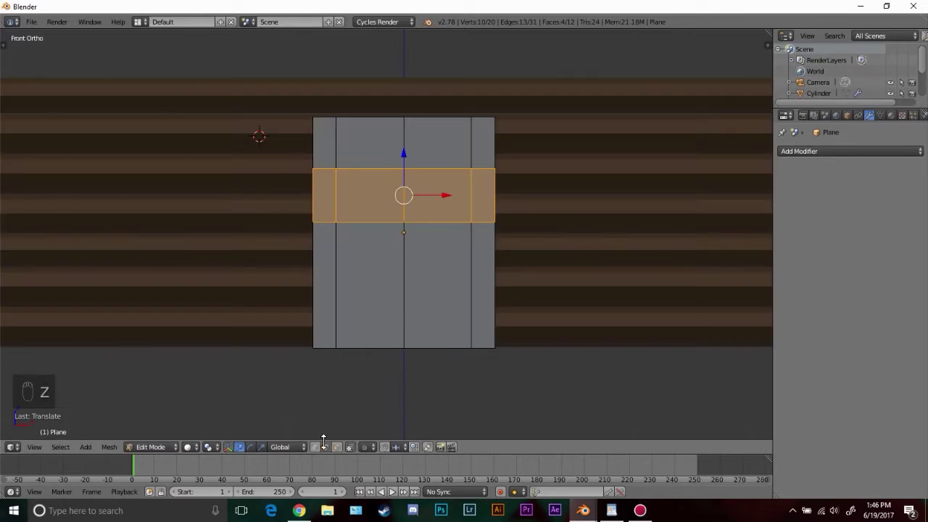
Select the four upper inner faces of the door and inset them individually to form window panes
right_click(381, 210)
right_click(370, 158, "shift")
right_click(416, 149, "shift")
right_click(437, 190, "shift")
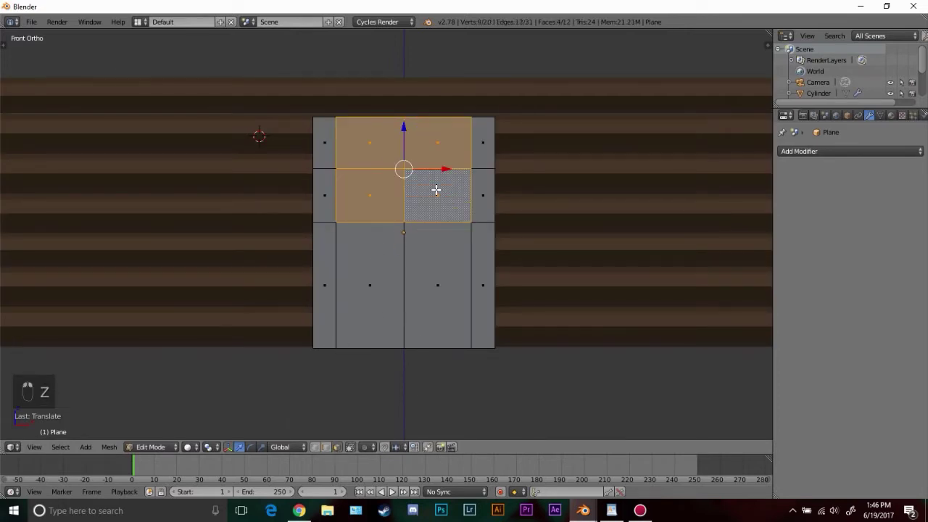
middle_click_drag(427, 209, 475, 229)
scroll(544, 120, "up", 3)
middle_click_drag(544, 120, 506, 240, "shift")
key("i")
key("i")
left_click(636, 137)
Extrude the four inset pane faces inward to recess them, and return to Object Mode
key("e")
left_click(566, 224)
key("Tab")
scroll(565, 226, "down", 2)
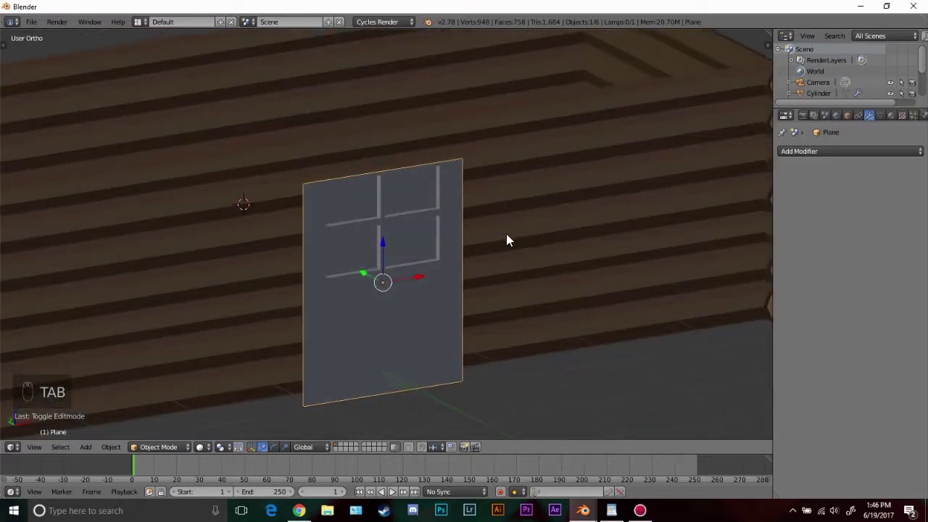
middle_click_drag(409, 276, 293, 337)
key("Tab")
right_click(292, 337)
right_click(291, 263, "shift")
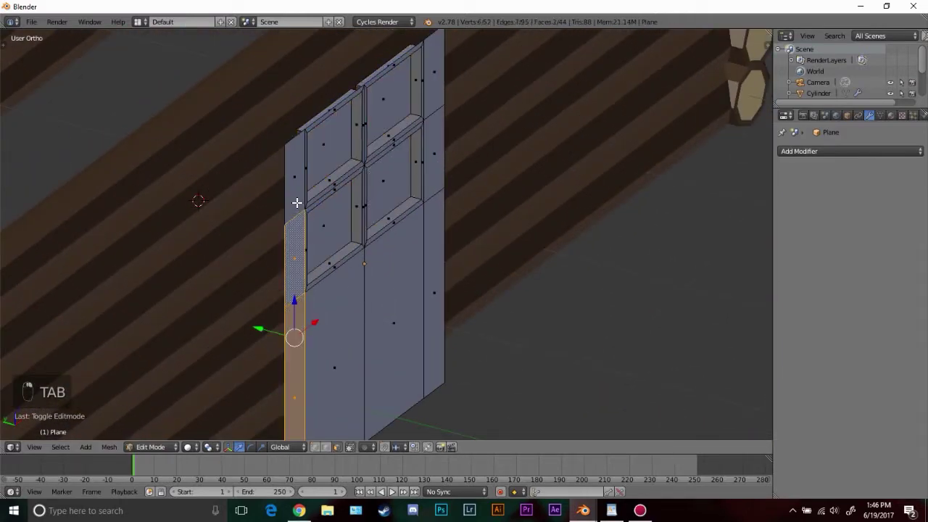
right_click(297, 202, "shift")
right_click(431, 215, "shift")
right_click(434, 187, "shift")
right_click(433, 98, "shift")
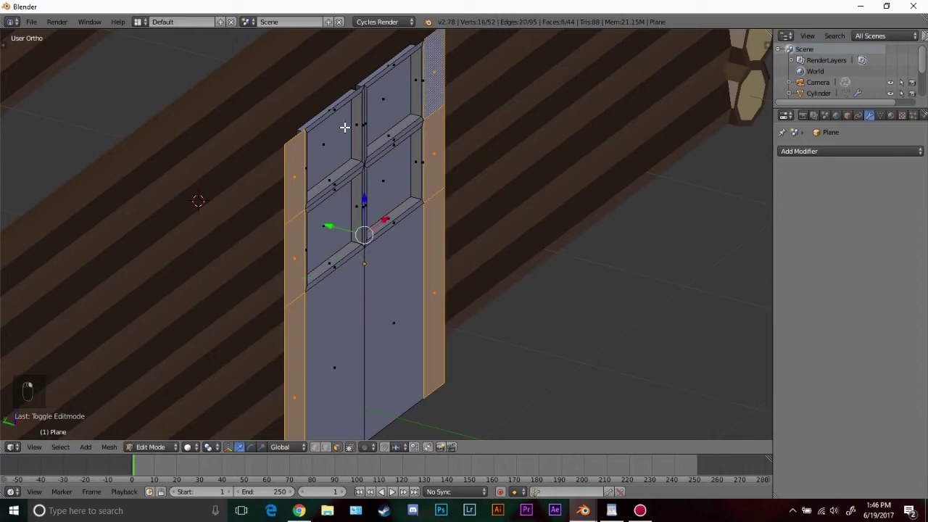
scroll(344, 127, "up", 5)
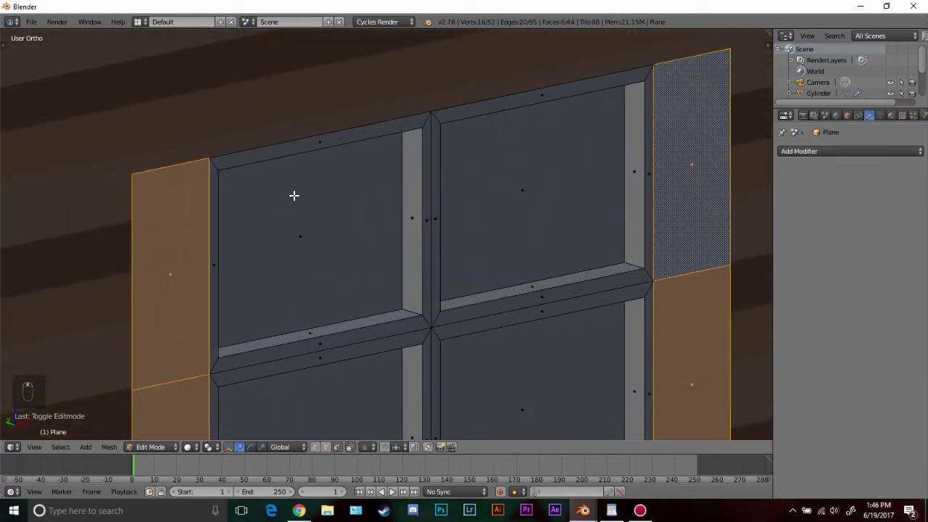
scroll(319, 187, "down", 2)
Select the door's whole top edge and extrude it upward to add a narrow strip above the panes
left_click(316, 447)
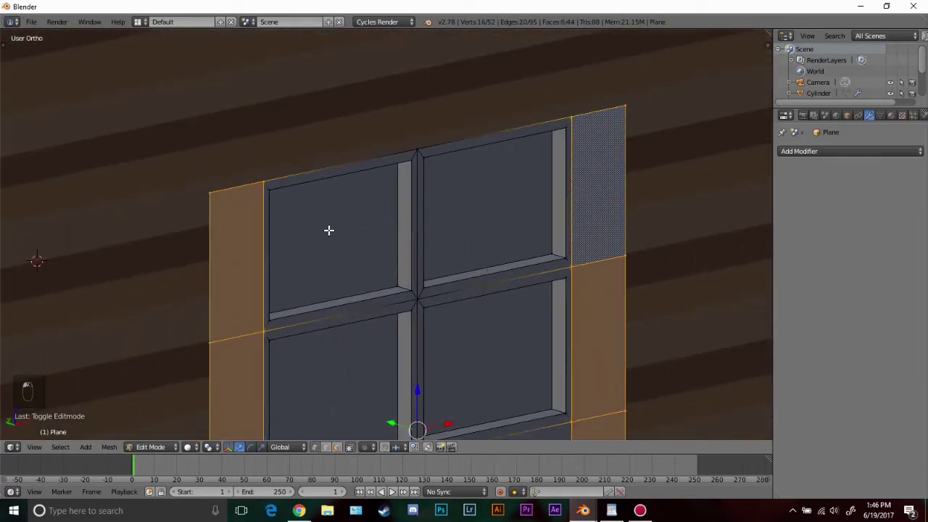
right_click(358, 157, "alt")
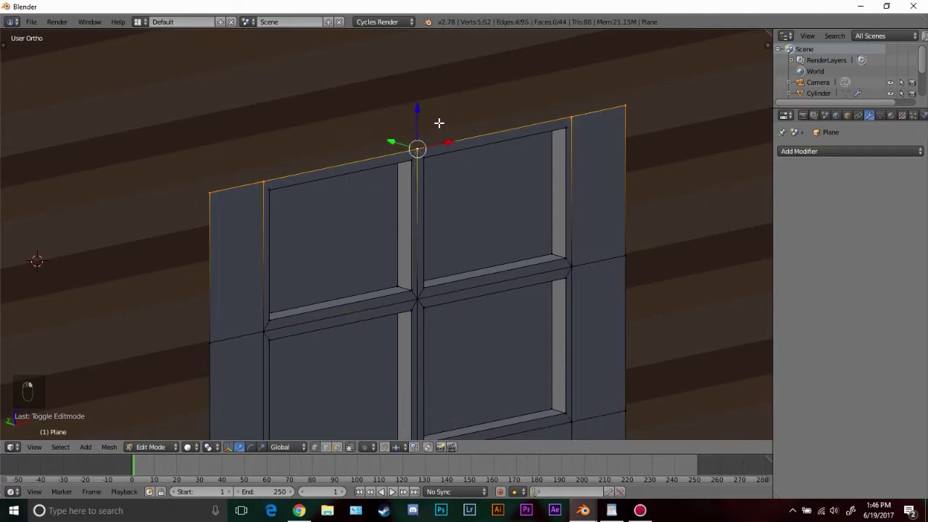
key("e")
left_click(408, 118)
scroll(301, 420, "down", 4)
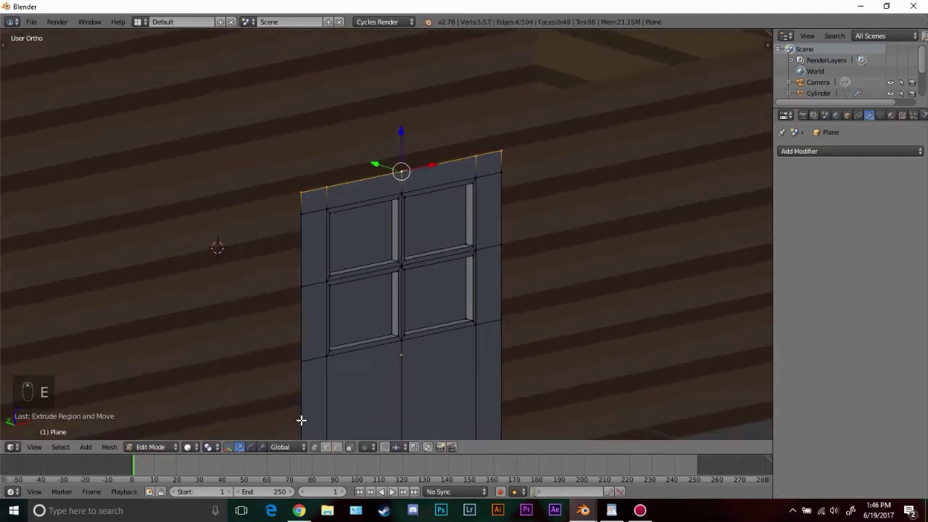
Select the face strips along both sides and the top of the door and extrude them outward as a raised frame
right_click(317, 214, "alt")
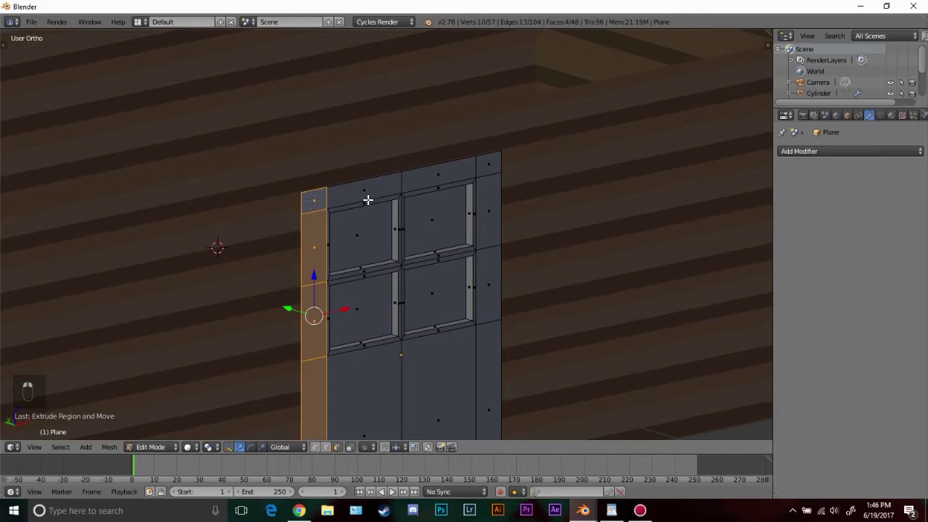
right_click(396, 180, "alt+shift")
right_click(489, 256, "alt+shift")
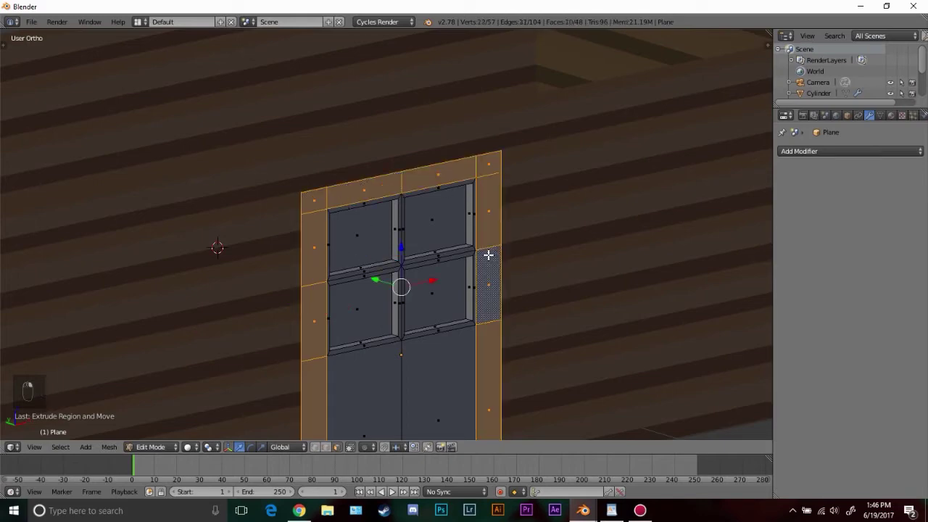
scroll(478, 272, "down", 4)
middle_click_drag(441, 306, 458, 329)
middle_click_drag(447, 290, 437, 259, "shift")
scroll(426, 278, "up", 3)
key("e")
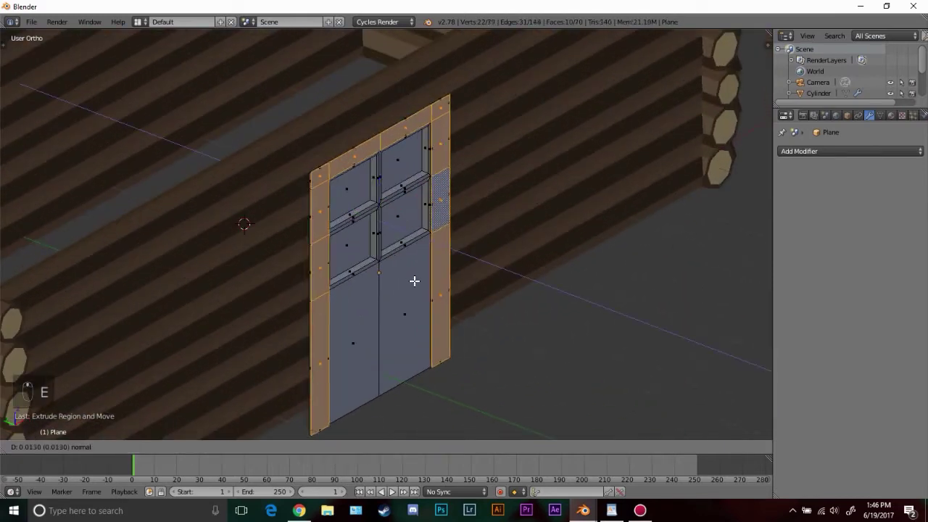
left_click(422, 287)
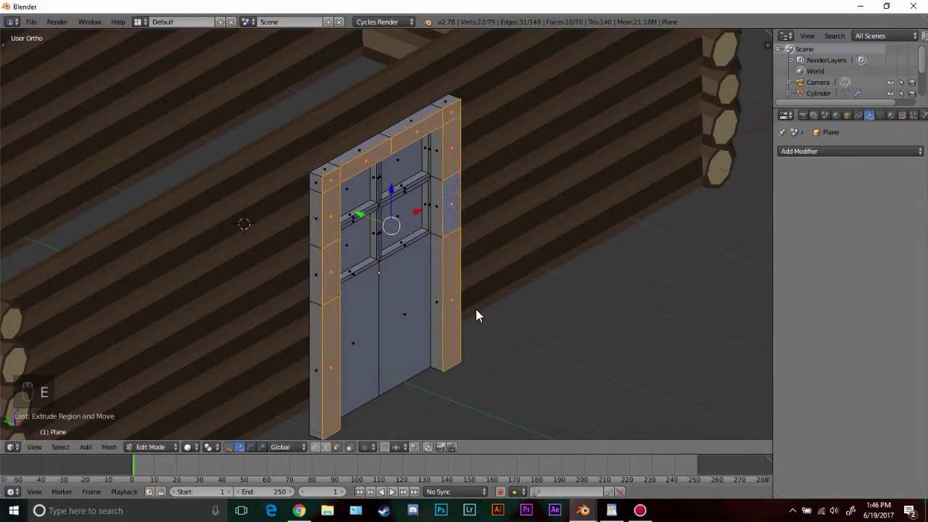
key("Tab")
middle_click_drag(476, 309, 395, 342)
key("Tab")
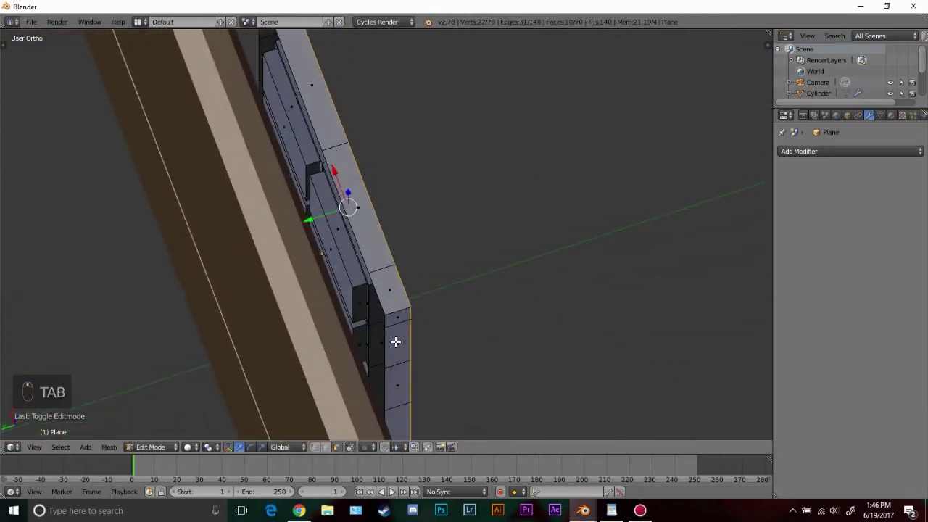
Select the outer edge loop around the back of the door and extrude it along Y toward the log wall
right_click(336, 187, "alt")
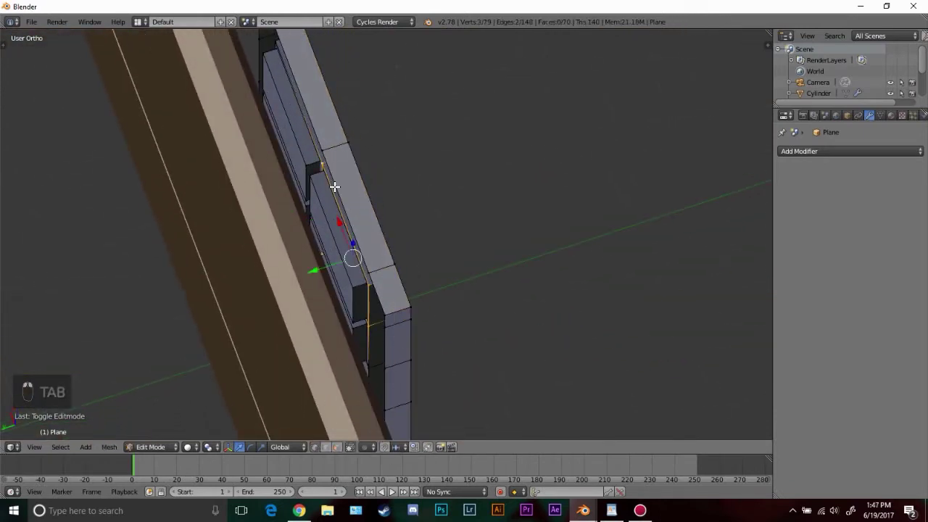
middle_click_drag(335, 186, 354, 171)
right_click(341, 186, "alt")
key("z")
middle_click_drag(390, 250, 356, 235)
key("z")
left_click_drag(331, 222, 316, 225)
middle_click_drag(406, 321, 260, 345)
key("z")
middle_click_drag(466, 269, 468, 296)
middle_click_drag(341, 259, 364, 257)
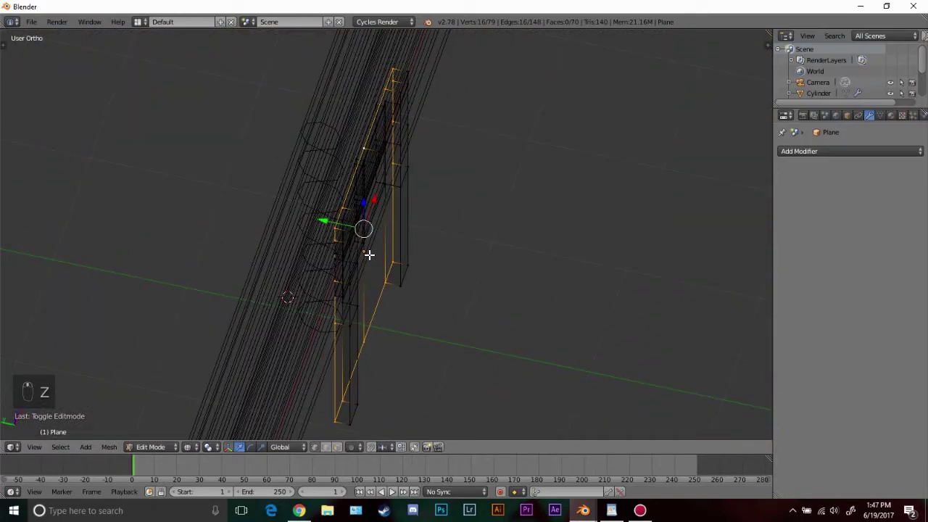
key("e")
key("y")
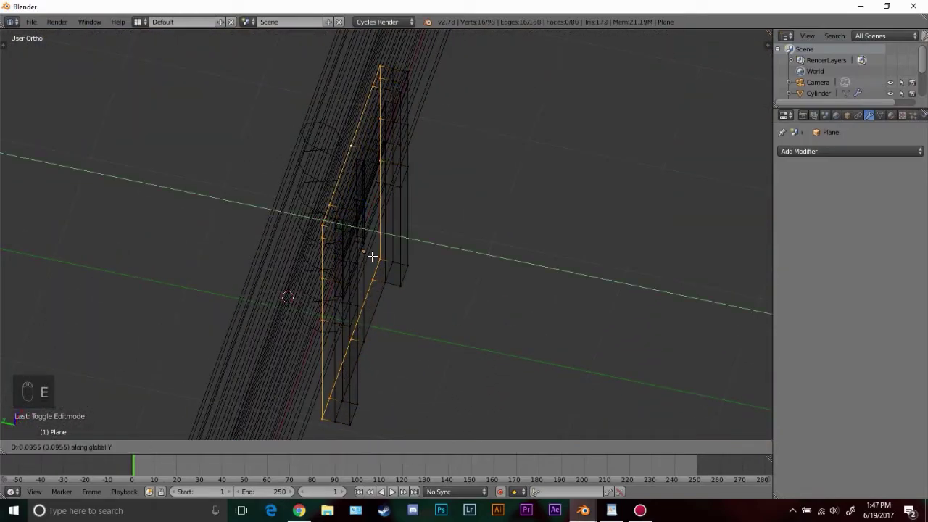
left_click(347, 248)
key("z")
middle_click_drag(360, 248, 341, 232)
key("Tab")
Move the door along Y so its extruded sides sit in the log wall, and deselect it
scroll(341, 232, "down", 1)
middle_click_drag(403, 233, 167, 205)
scroll(442, 195, "up", 2)
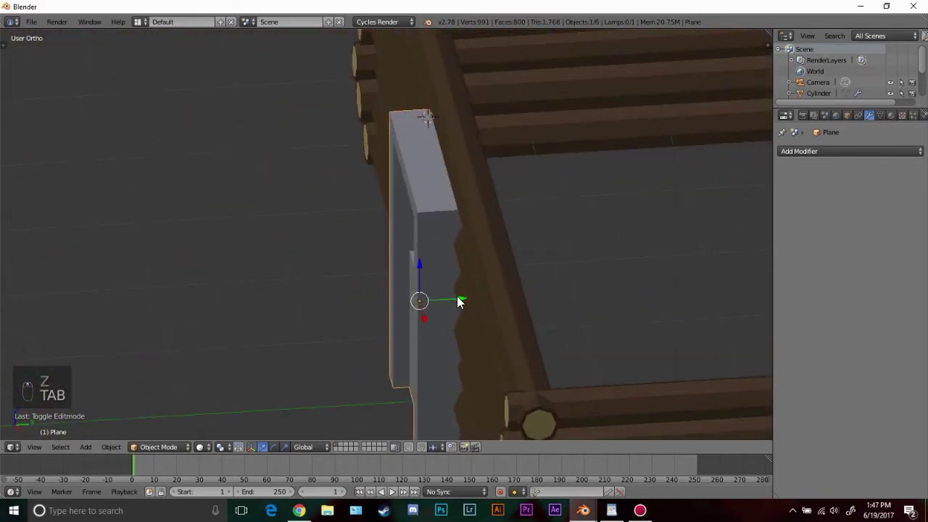
left_click_drag(457, 298, 467, 298)
middle_click_drag(466, 296, 585, 261)
mouse_move(448, 281)
middle_mouse_down()
mouse_move(400, 294)
mouse_move(442, 289)
middle_mouse_up()
scroll(442, 288, "up", 1)
key("g")
key("y")
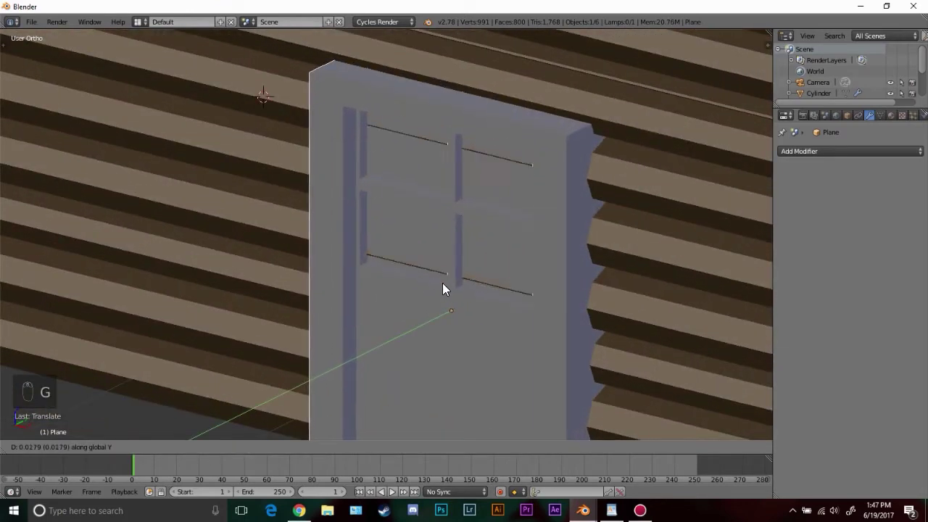
left_click(438, 284)
scroll(319, 257, "down", 3)
middle_click_drag(319, 257, 441, 248)
key("a")
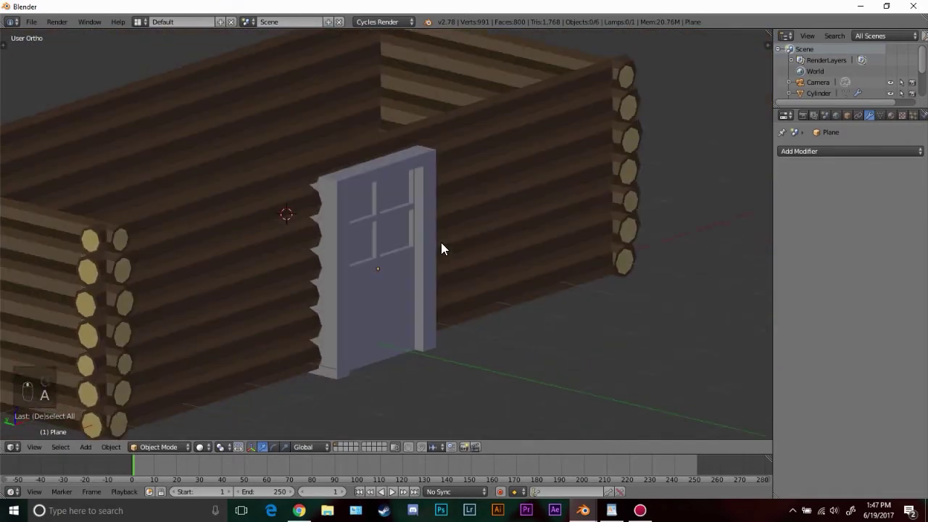
Add a plane to the left of the door in front view and rotate it 90° about X
key("KP_1")
key("z")
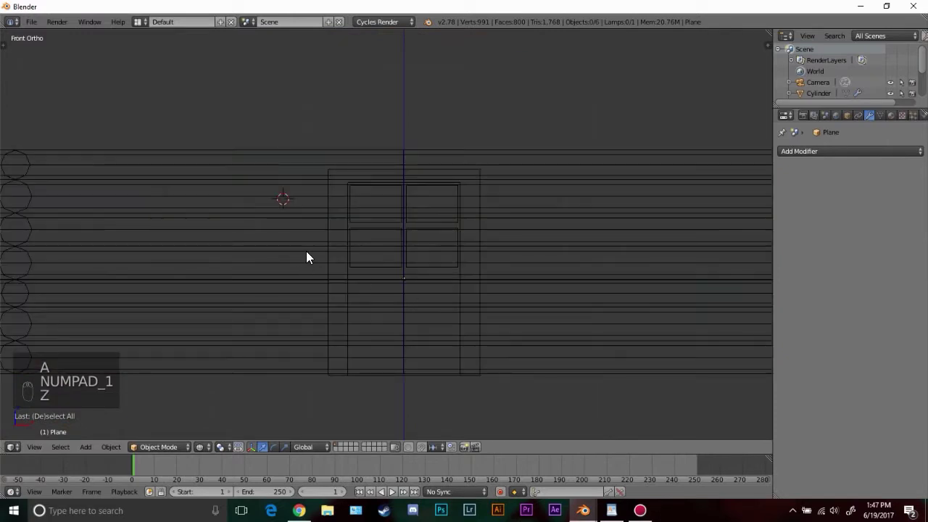
scroll(306, 251, "up", 1)
middle_click_drag(298, 231, 374, 226, "shift")
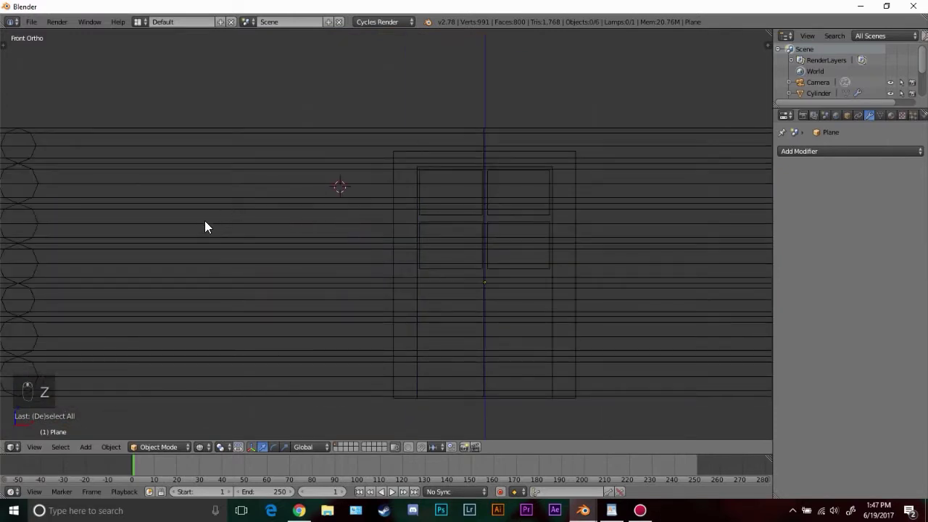
key("shift+a")
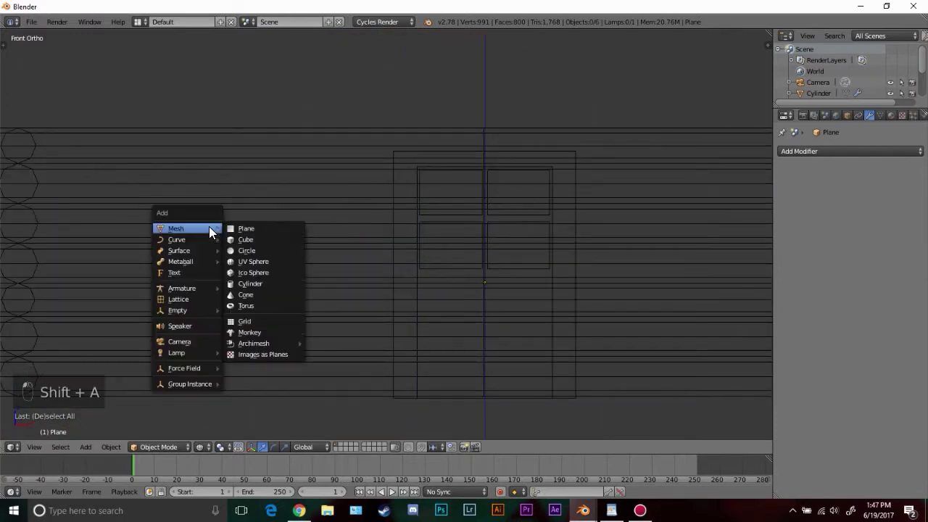
left_click(263, 228)
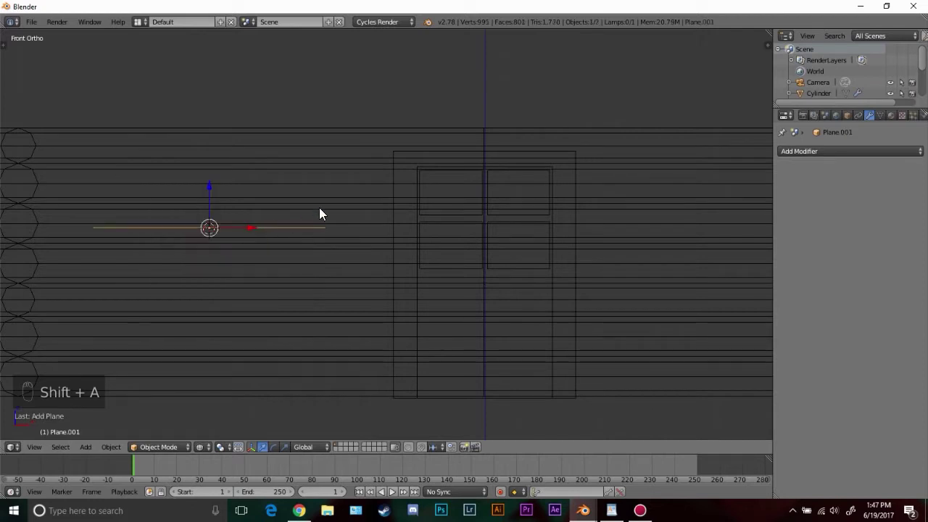
key("r")
key("x")
key("9")
key("0")
key("Return")
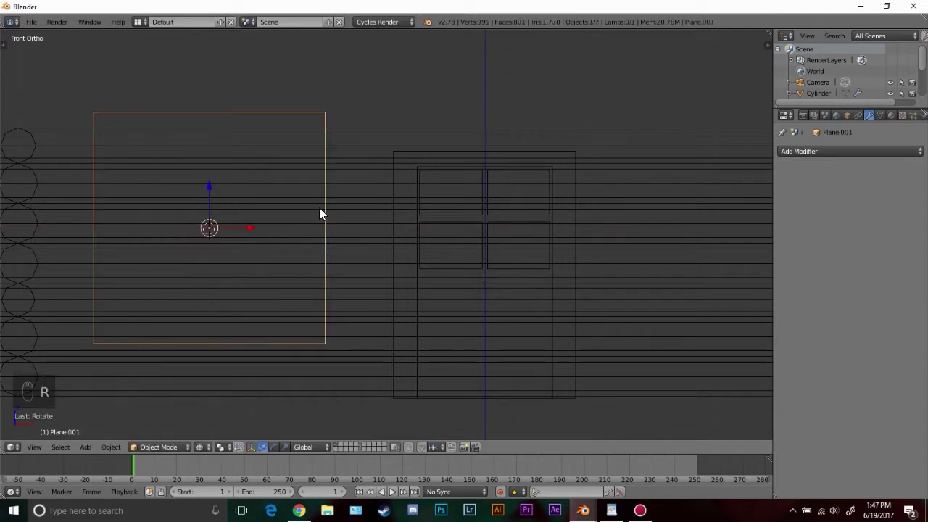
Scale the upright plane down to about half its size for a small square window
key("s")
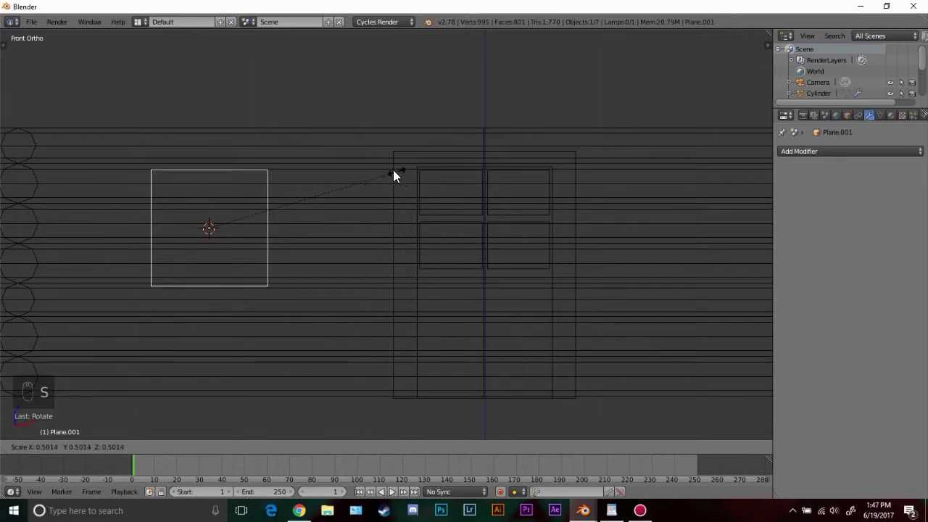
left_click(377, 186)
middle_click_drag(184, 204, 351, 183, "shift")
scroll(391, 181, "up", 3)
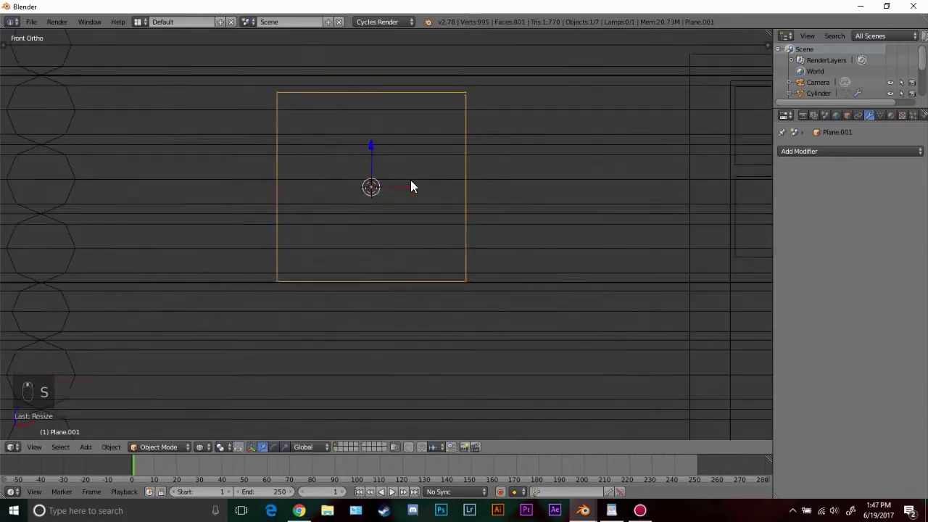
Cut the window plane into four equal panes with one centred vertical and one centred horizontal loop cut
key("Tab")
middle_click_drag(411, 116, 457, 196, "shift")
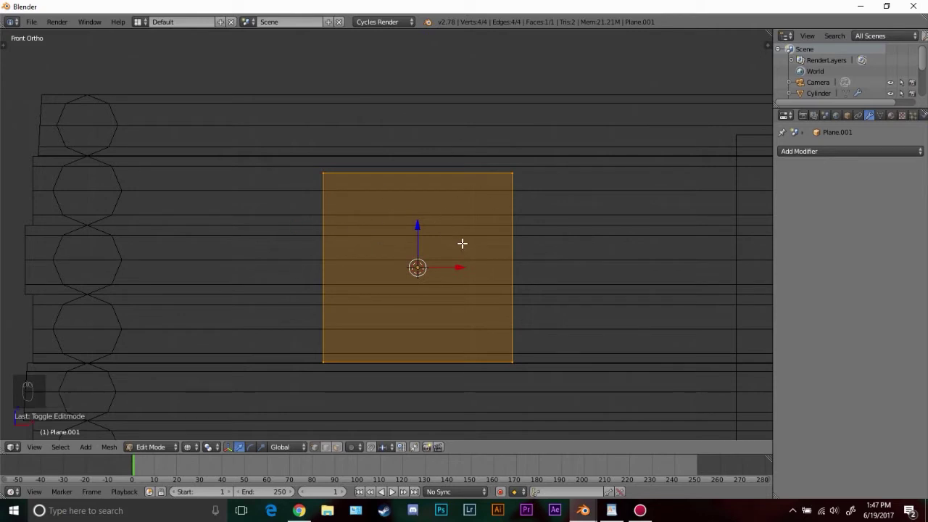
key("ctrl+r")
left_click(430, 174)
right_click(429, 174)
key("ctrl+r")
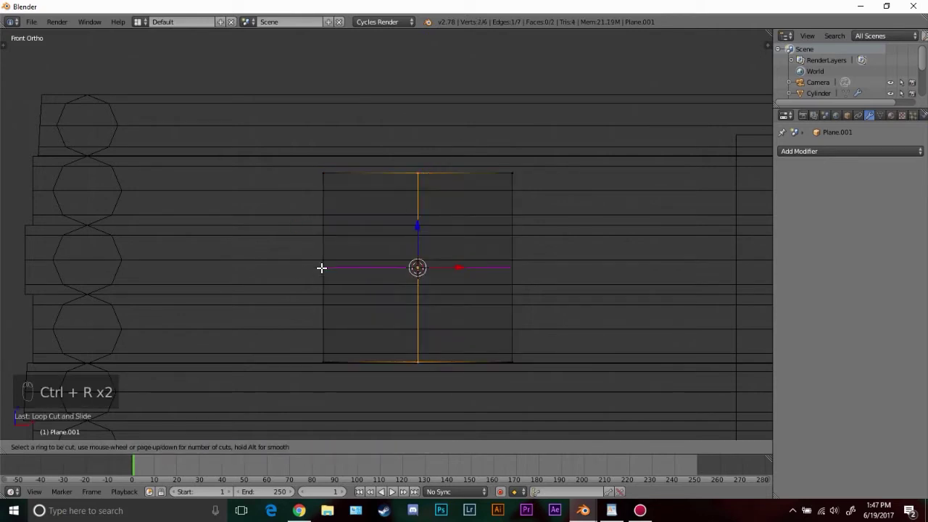
left_click(322, 268)
right_click(322, 267)
Select the four window faces and inset them individually to leave thin bars between the panes
left_click(336, 447)
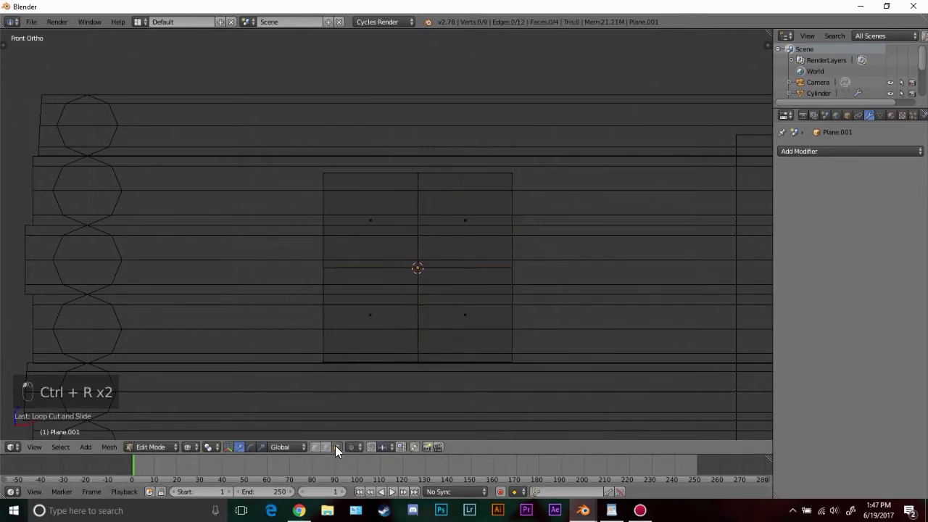
right_click(392, 317)
right_click(377, 232, "shift")
right_click(439, 233, "shift")
right_click(458, 298, "shift")
mouse_move(458, 298)
middle_mouse_down()
mouse_move(534, 253)
mouse_move(585, 174)
mouse_move(437, 244)
mouse_move(469, 252)
middle_mouse_up()
key("i")
left_click(584, 161)
Extrude the four inset window panes slightly inward along Y and return to Object Mode
key("z")
key("e")
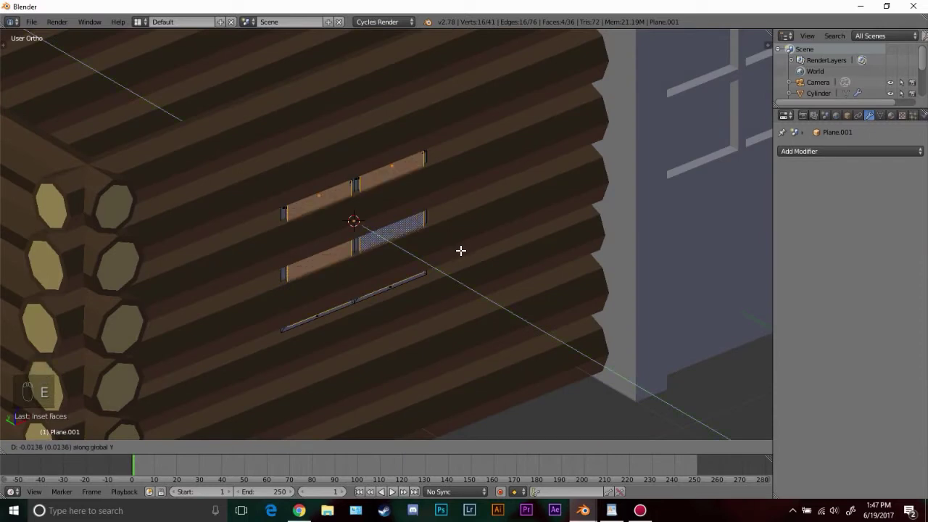
left_click(461, 250)
key("Tab")
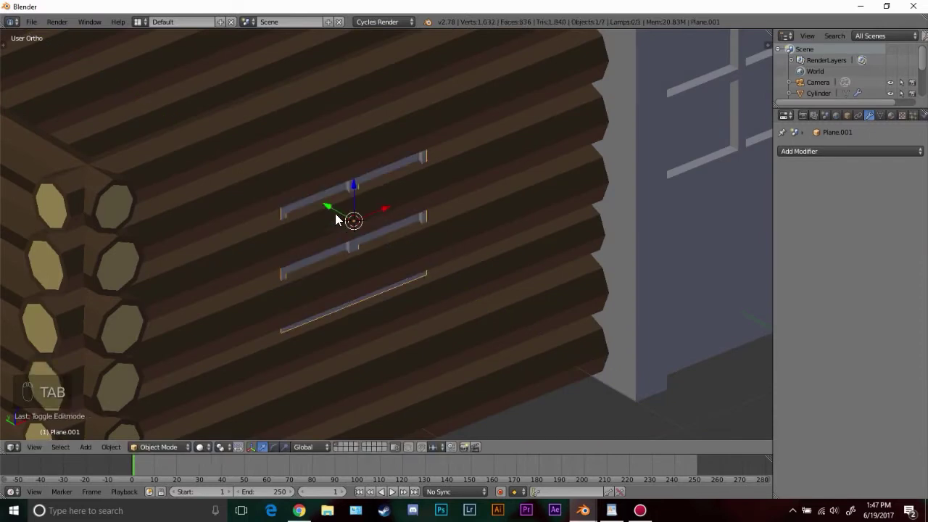
Move the window along Y until it stands just in front of the log wall
key("g")
key("y")
left_click(343, 223)
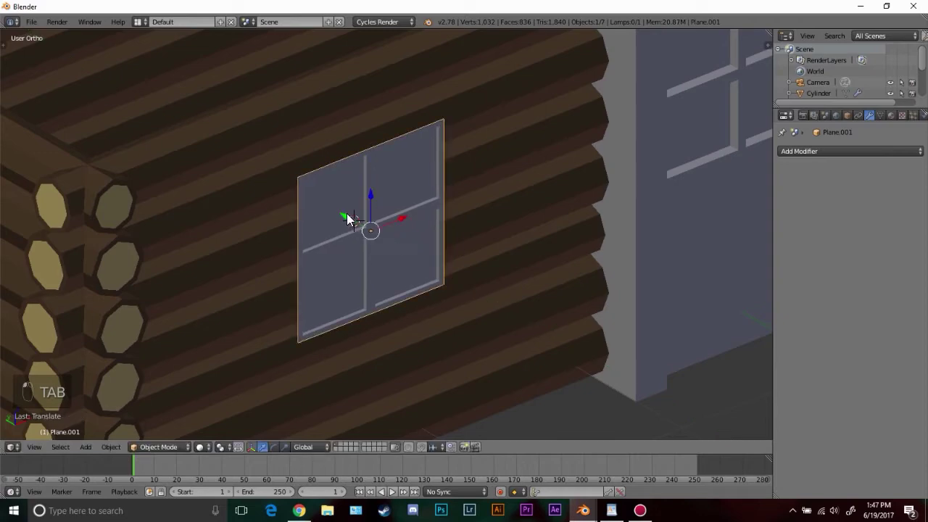
middle_click_drag(343, 223, 230, 240)
Select the window's outer edge loop, extrude it back into the logs to give the window depth, and return to Object Mode
key("Tab")
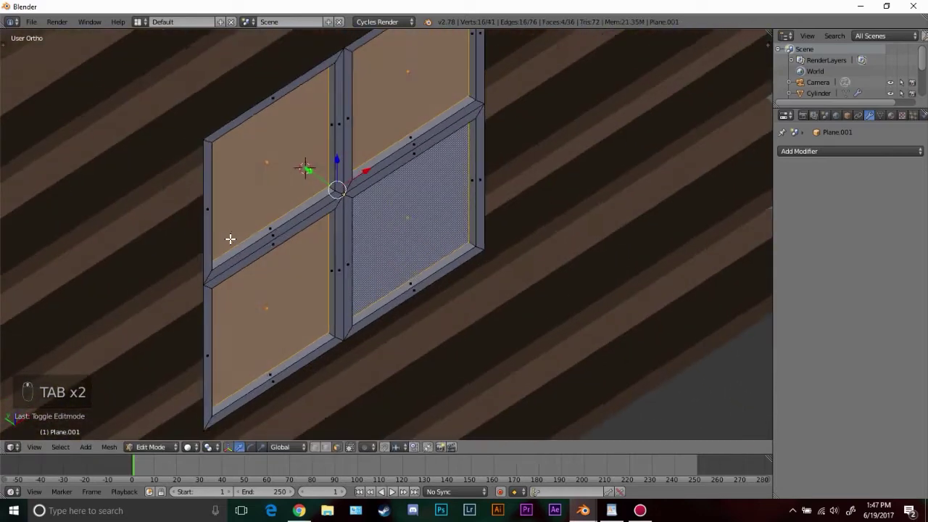
scroll(230, 240, "up", 1)
middle_click_drag(257, 298, 312, 366, "shift")
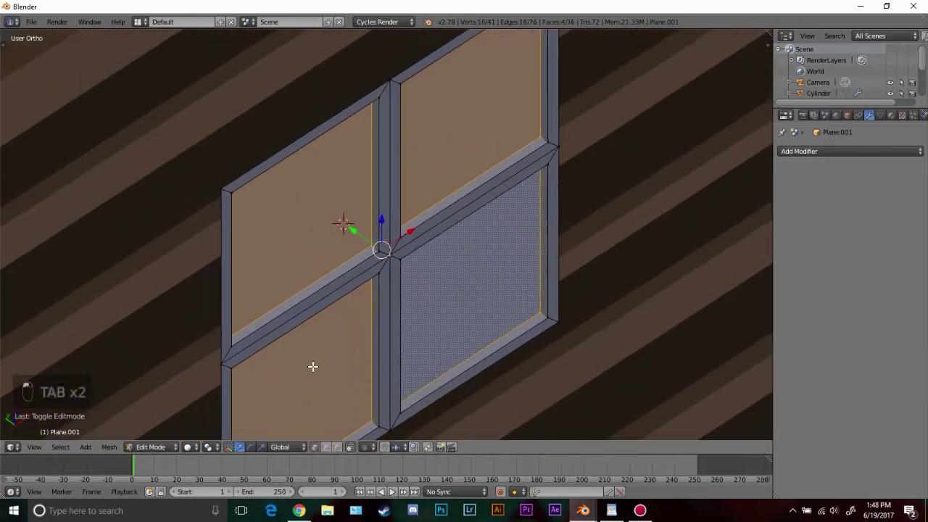
right_click(275, 155, "alt")
scroll(340, 279, "down", 5)
key("z")
key("z")
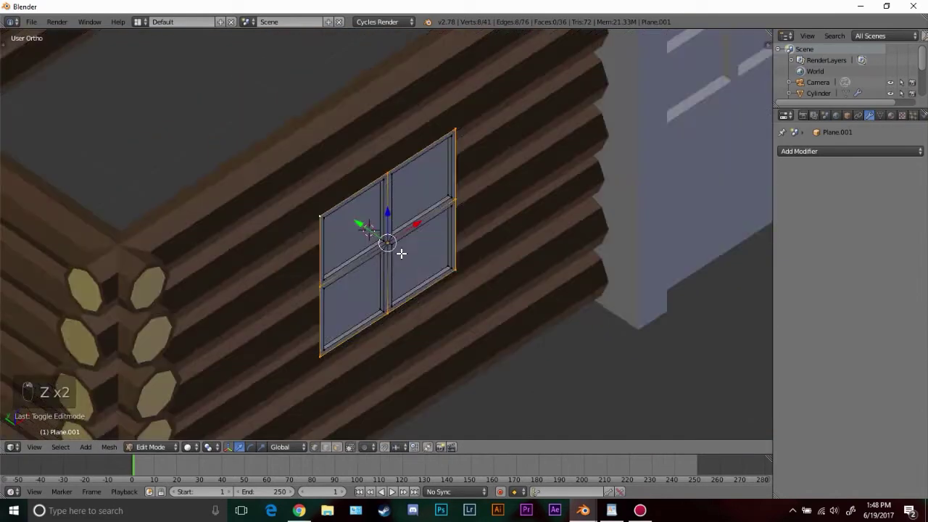
middle_click_drag(398, 255, 454, 261)
key("e")
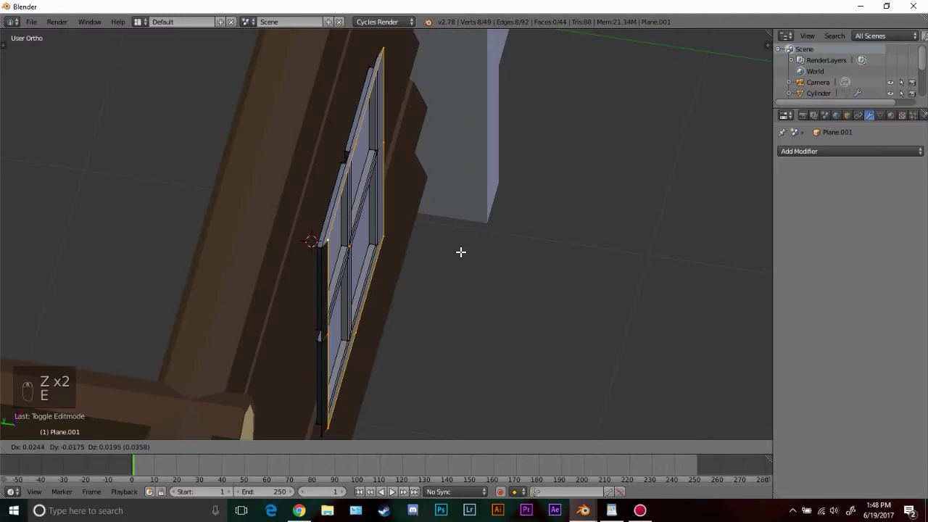
middle_click(450, 251)
left_click(411, 248)
key("Tab")
middle_click_drag(430, 259, 415, 242)
scroll(415, 244, "down", 5)
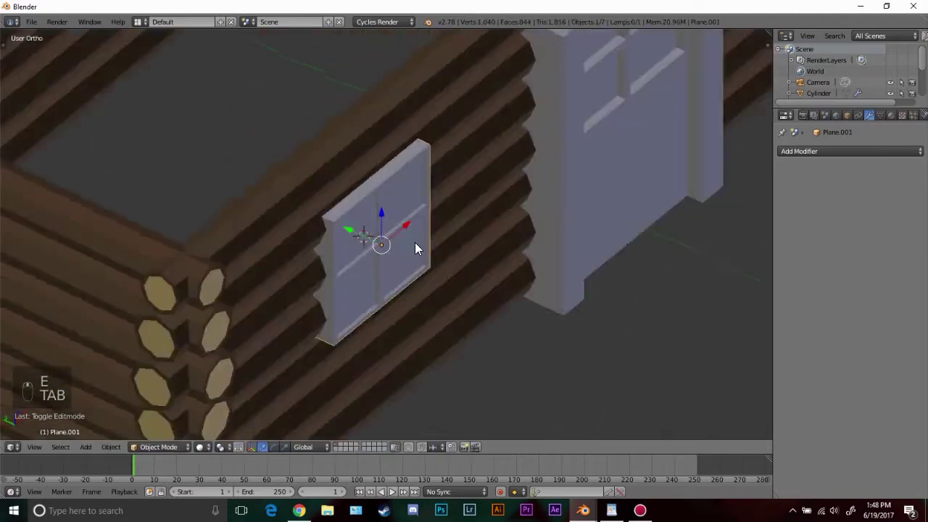
key("a")
key("a")
middle_click_drag(623, 285, 599, 245)
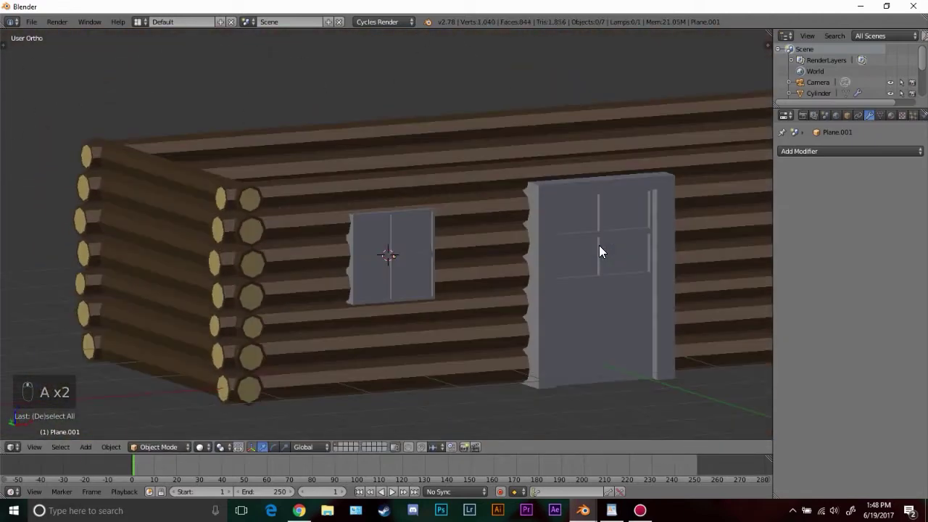
Duplicate the window and place the copy along X on the other side of the door, at matching height and spacing
key("KP_1")
key("z")
right_click(426, 265)
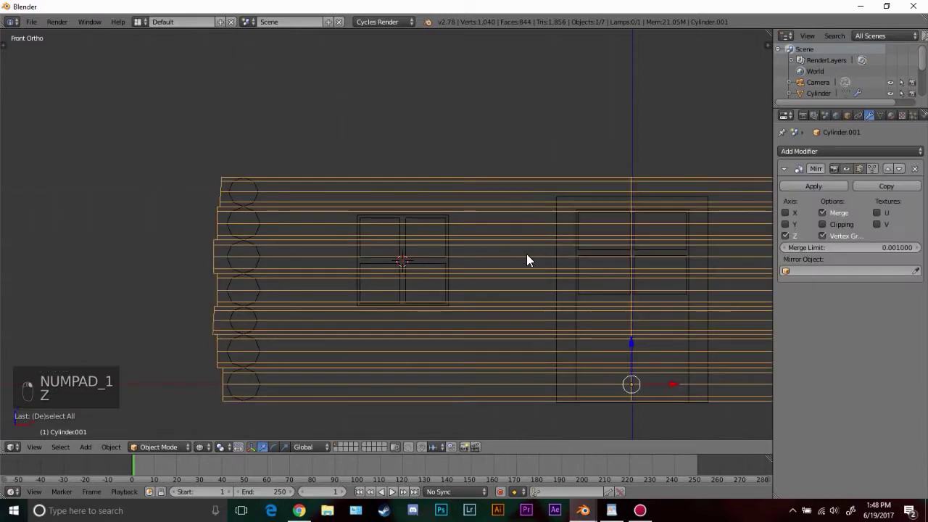
middle_click_drag(526, 254, 304, 236, "shift")
right_click(261, 245)
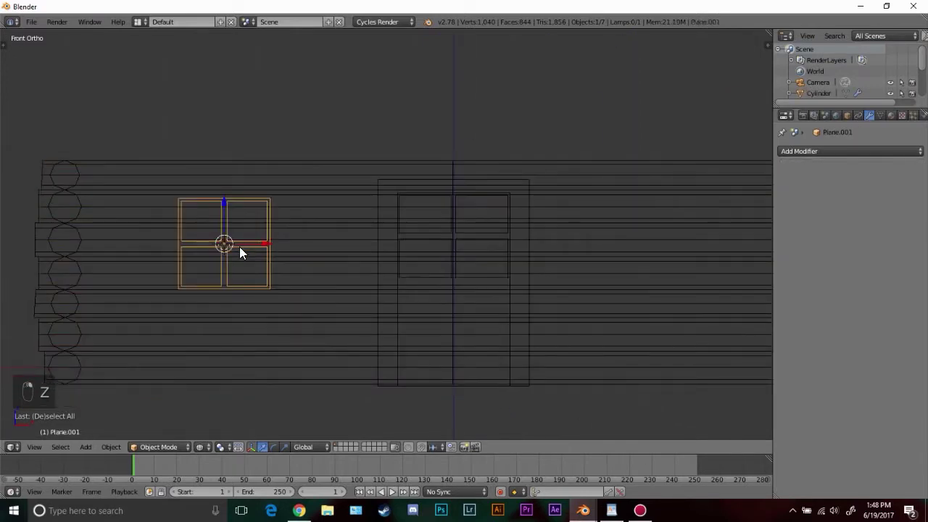
key("shift+d")
left_click(700, 255)
scroll(567, 272, "down", 2)
key("g")
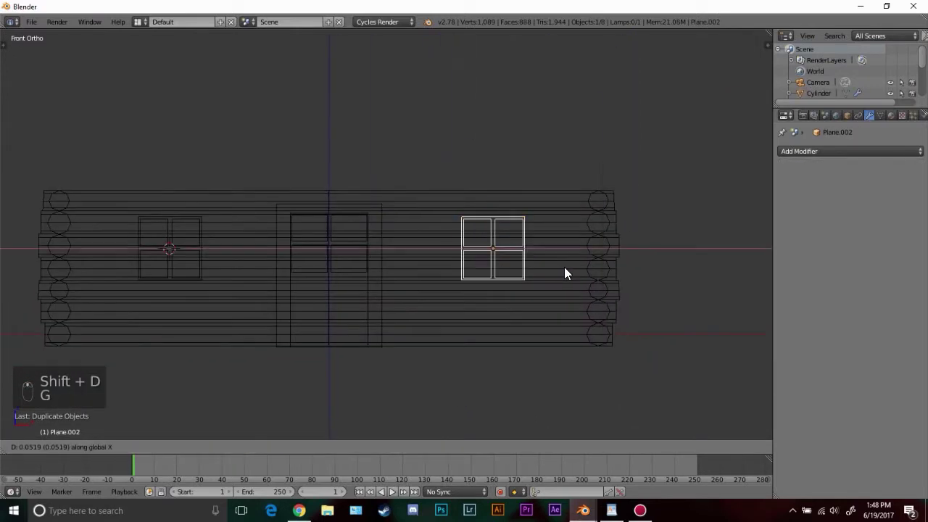
left_click(564, 267)
mouse_move(564, 267)
middle_mouse_down()
mouse_move(385, 280)
mouse_move(441, 319)
mouse_move(376, 298)
middle_mouse_up()
key("z")
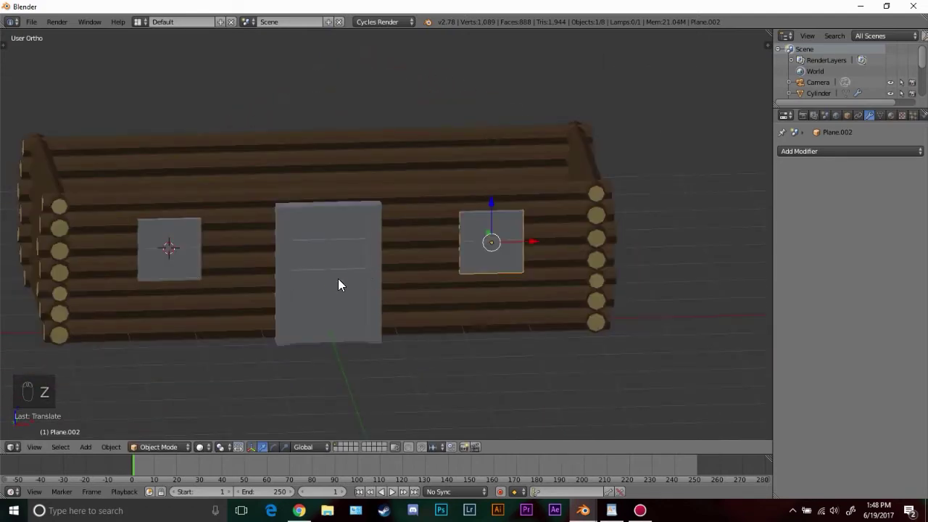
Assign the existing brown Material.001 to the window on the right of the door
scroll(466, 257, "up", 3)
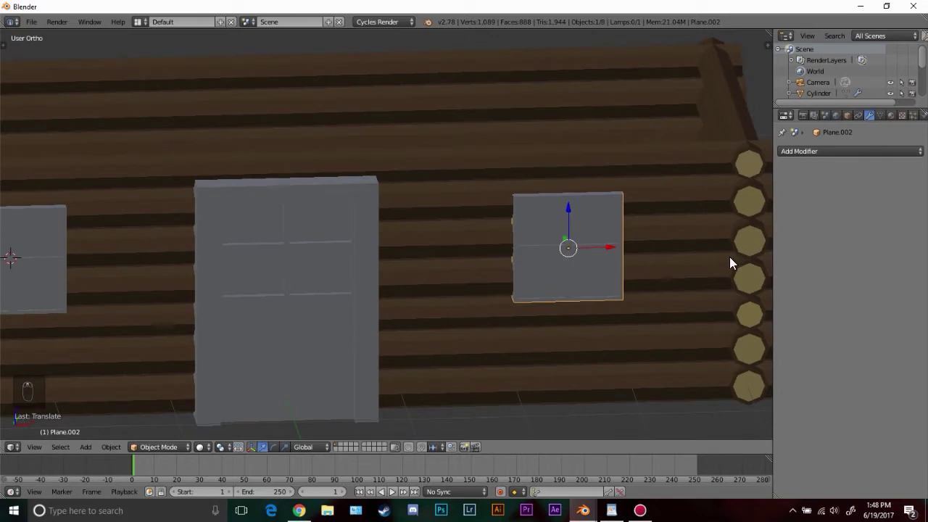
middle_click_drag(729, 257, 548, 222)
scroll(549, 222, "up", 2)
left_click(891, 116)
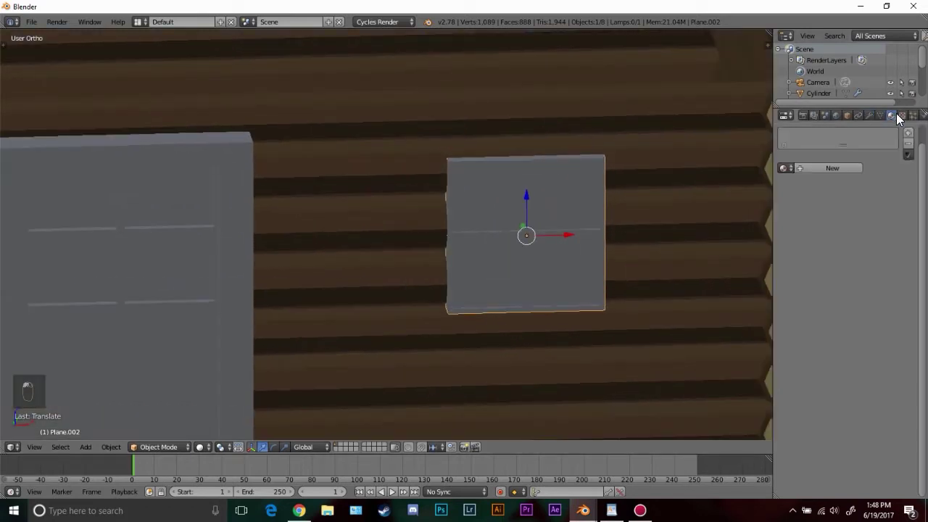
left_click(785, 168)
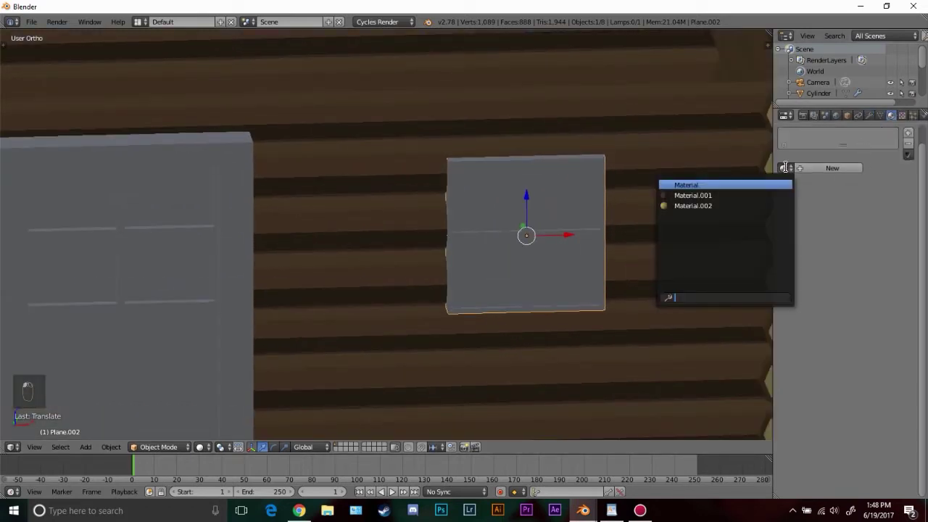
left_click(722, 196)
Select the four pane faces of the window right of the door in face select mode
scroll(617, 264, "up", 2)
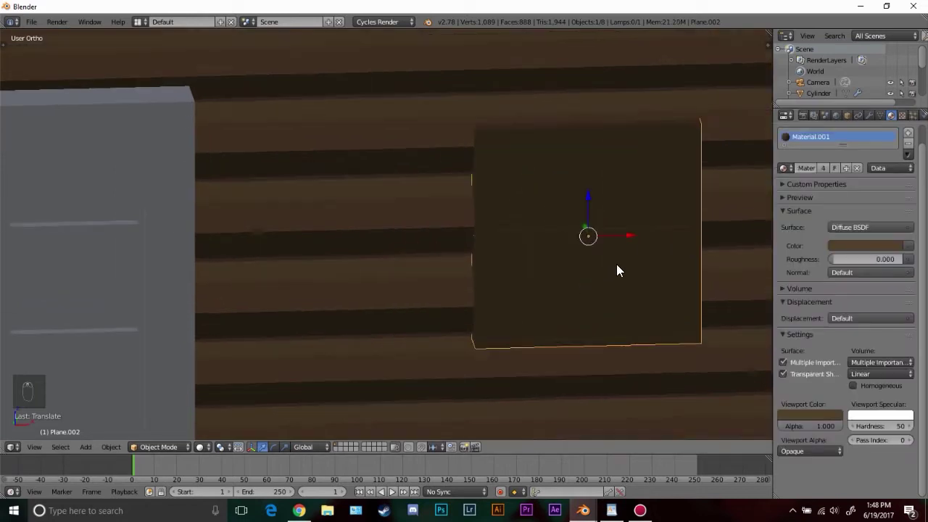
middle_click_drag(676, 224, 490, 254, "shift")
scroll(490, 254, "up", 3)
key("Tab")
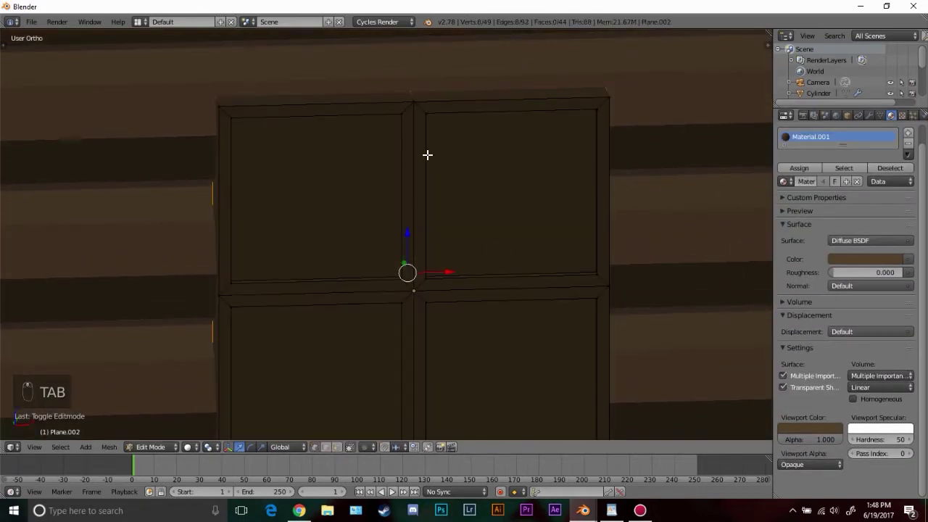
left_click(336, 446)
right_click(315, 196)
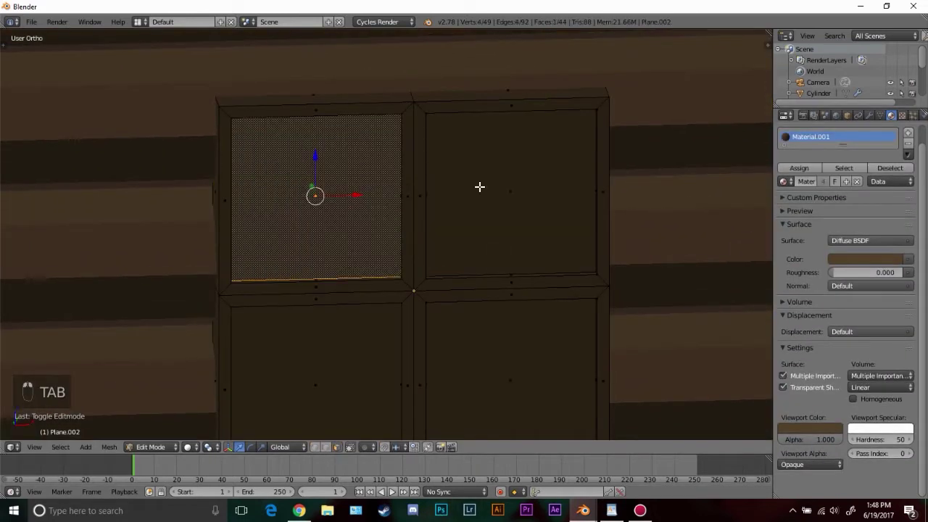
right_click(510, 192, "shift")
right_click(511, 377, "shift")
right_click(348, 348, "shift")
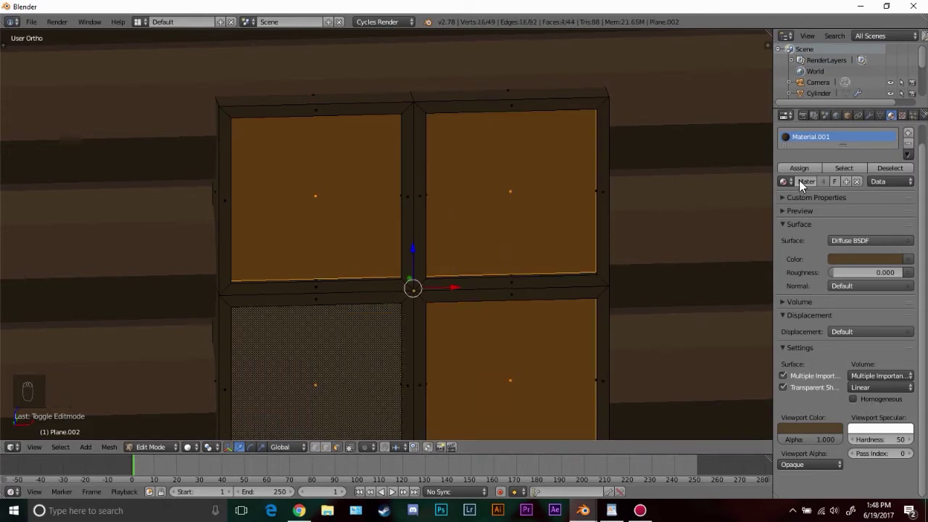
Add a second material slot with a new Emission material, warm yellow in colour, and set its strength to 4
left_click(908, 136)
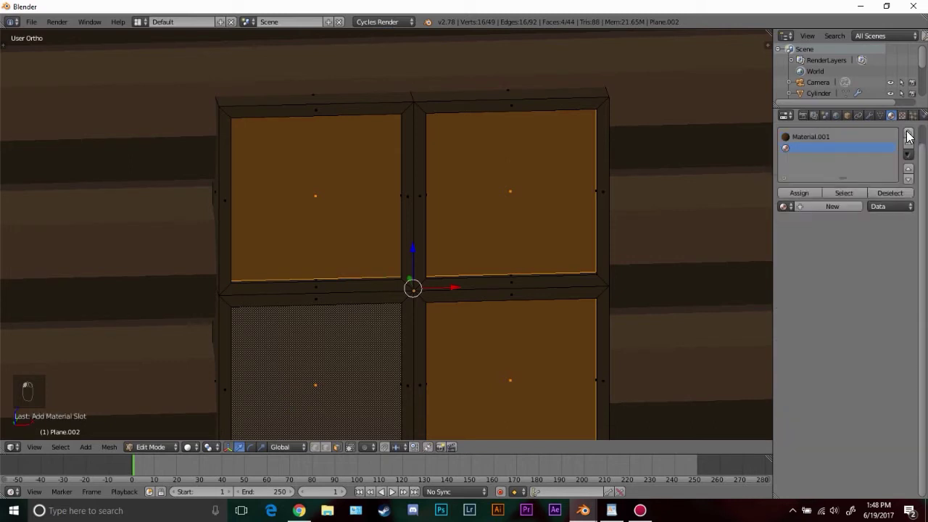
left_click(831, 206)
left_click(850, 266)
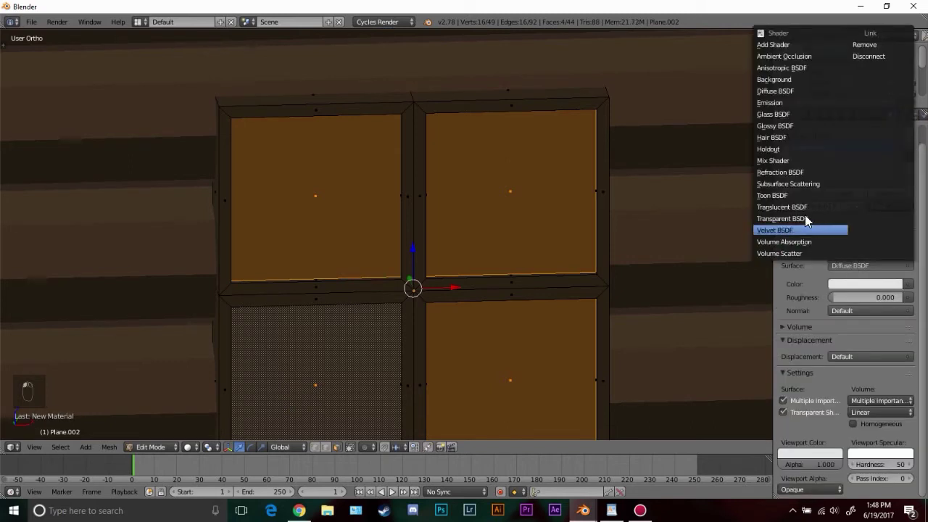
left_click(772, 102)
left_click(863, 283)
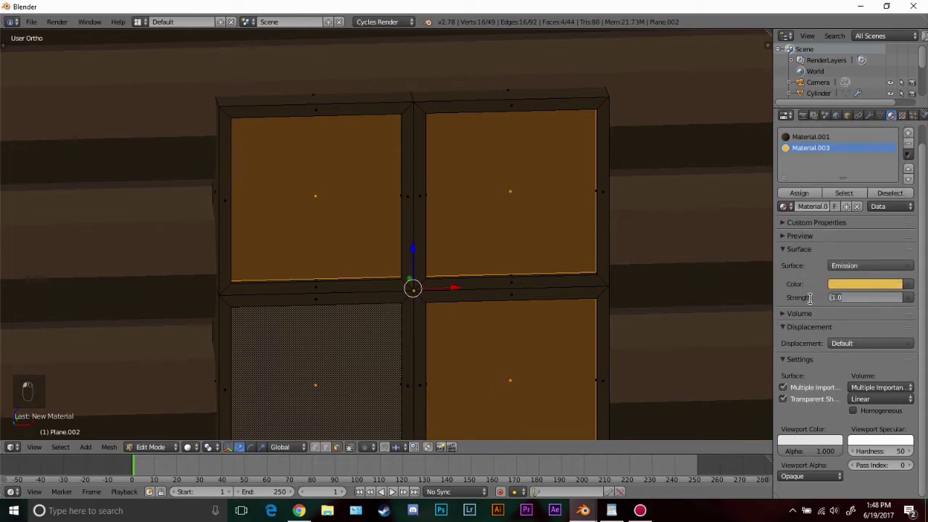
type("4")
key("Return")
Assign the yellow Emission material to the selected panes, check it in rendered shading and return to solid shading
scroll(508, 283, "down", 3)
key("shift+z")
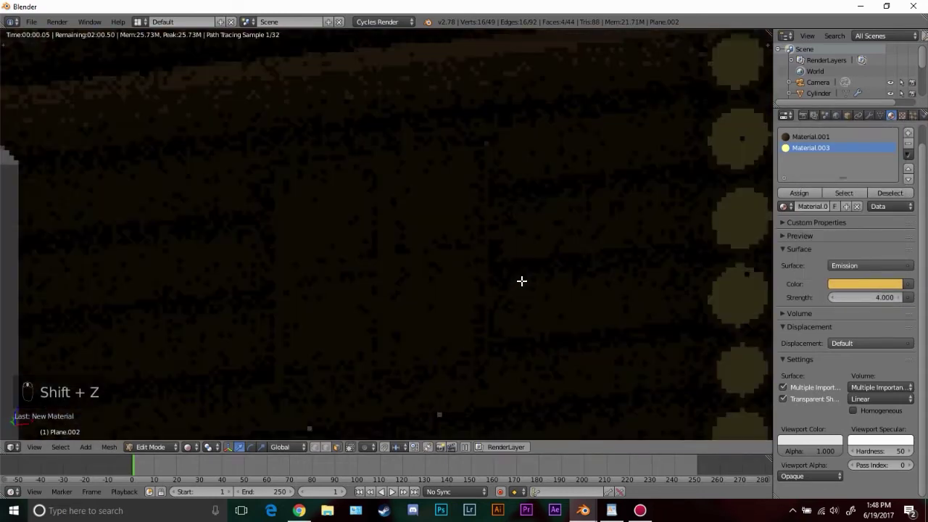
left_click(801, 190)
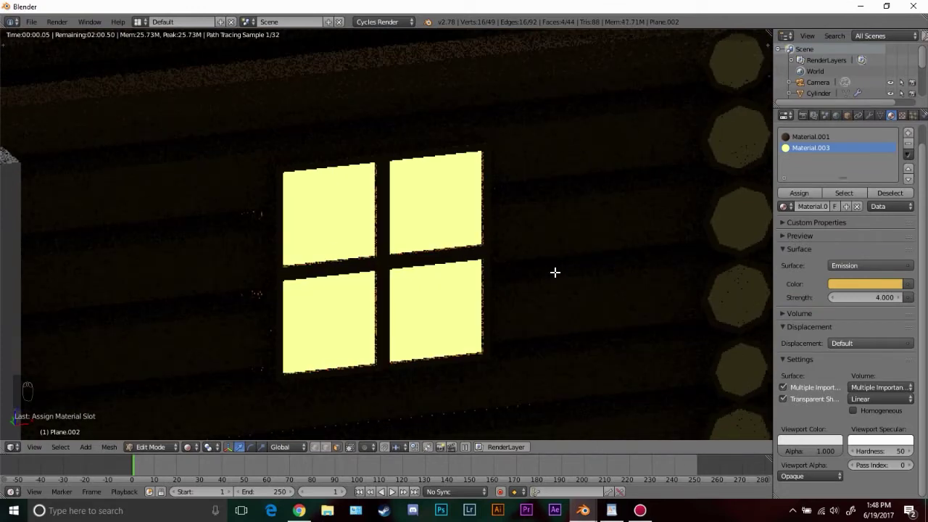
scroll(461, 225, "down", 3)
key("z")
key("z")
key("z")
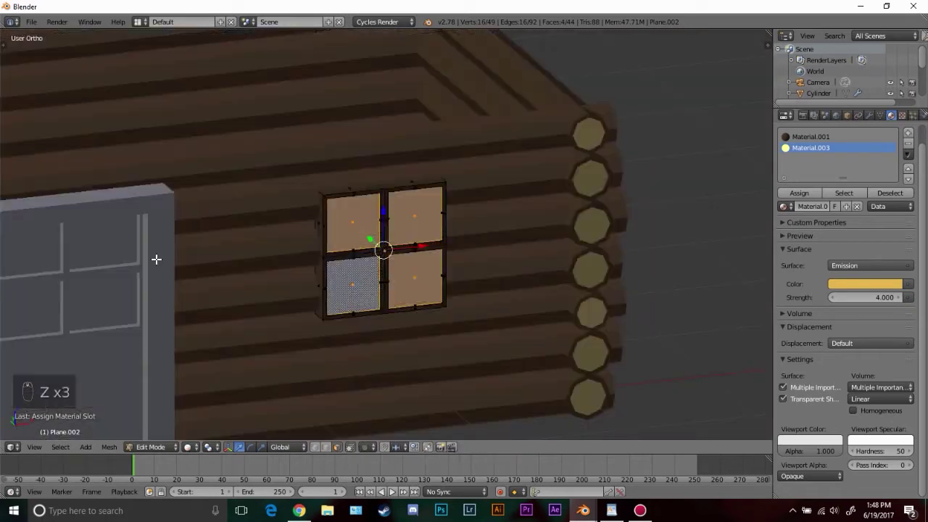
Leave Edit Mode and delete the window without materials on the left of the door
mouse_move(106, 274)
middle_mouse_down("shift")
mouse_move(545, 155)
mouse_move(699, 172)
middle_mouse_up("shift")
key("Tab")
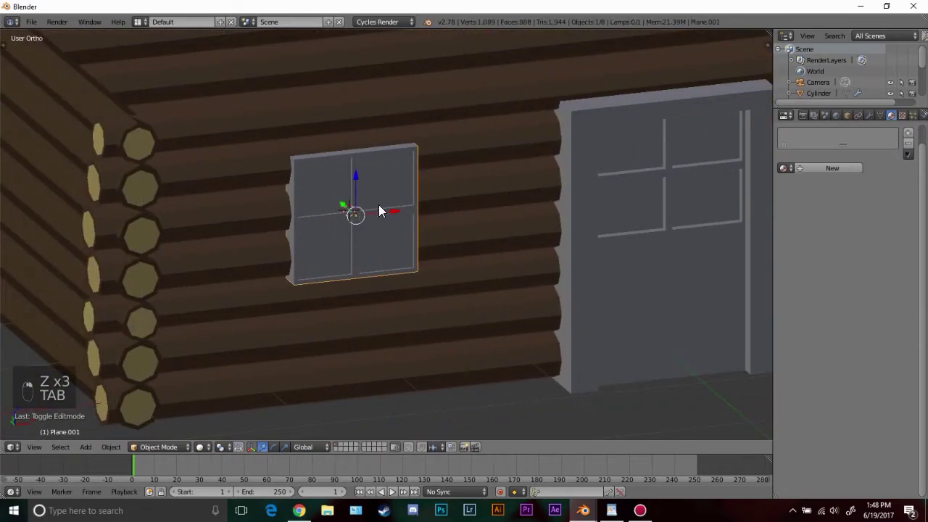
key("KP_1")
key("x")
left_click(419, 208)
Duplicate the finished window and place the copy about 5 units along negative X, on the other side of the door
scroll(398, 326, "down", 2)
right_click(725, 191)
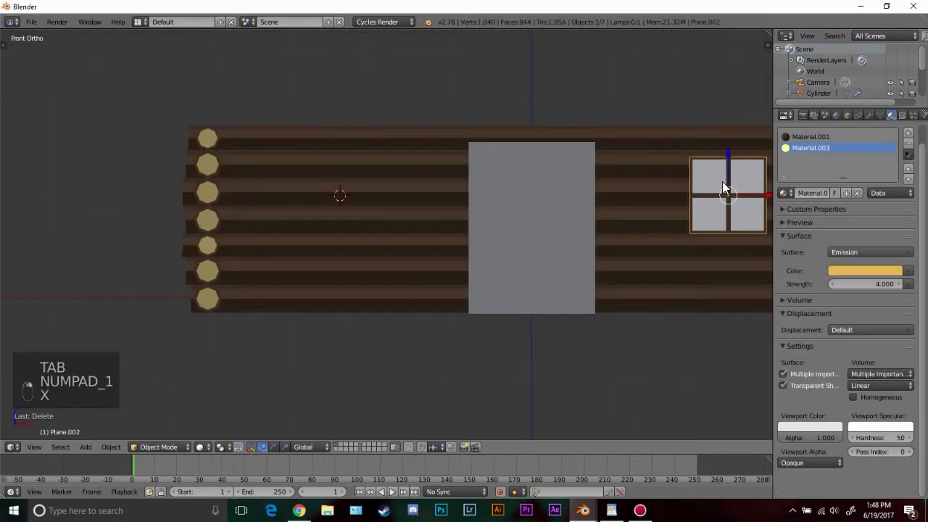
key("shift+d")
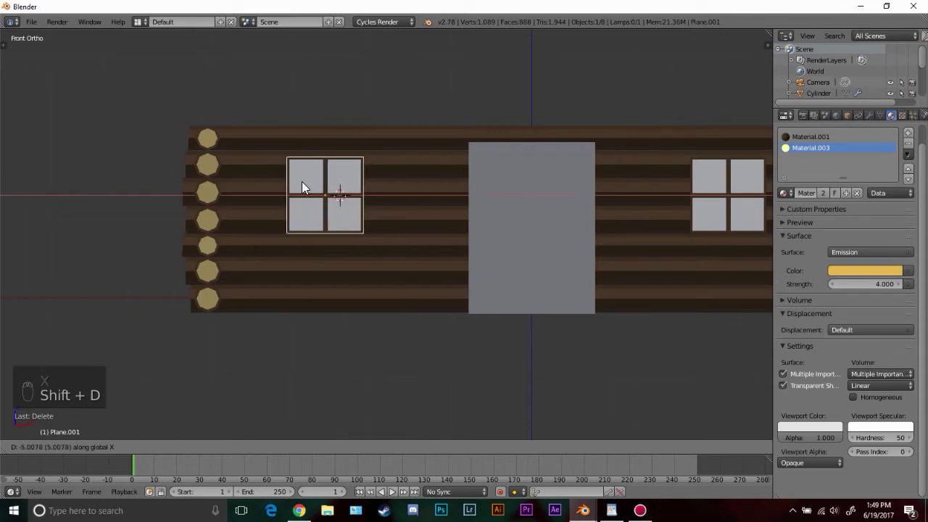
left_click(302, 181)
Assign the existing brown Material.001 to the front door
middle_click_drag(561, 200, 463, 215, "shift")
scroll(426, 286, "up", 4)
key("Tab")
key("Tab")
key("Tab")
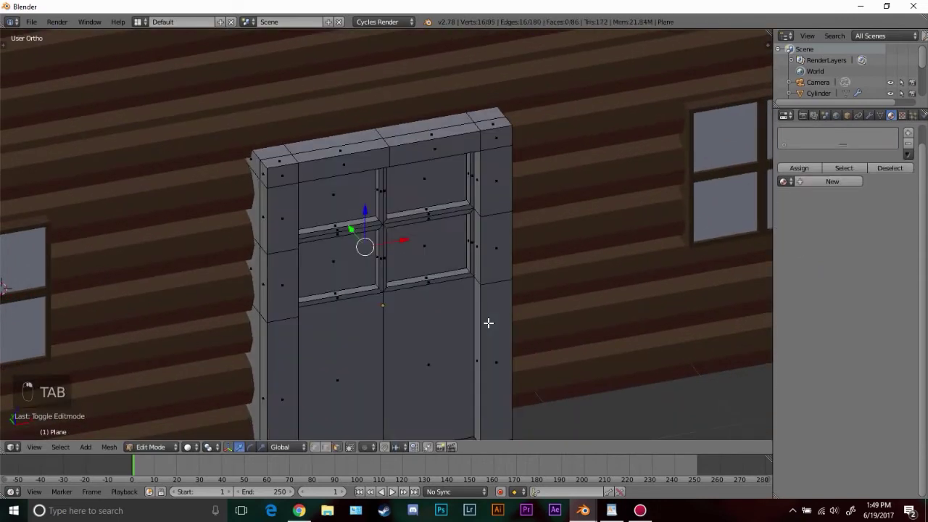
left_click(783, 186)
left_click(780, 215)
Add two more material slots to the door, holding the existing Material.002 and Material.003
left_click(918, 151)
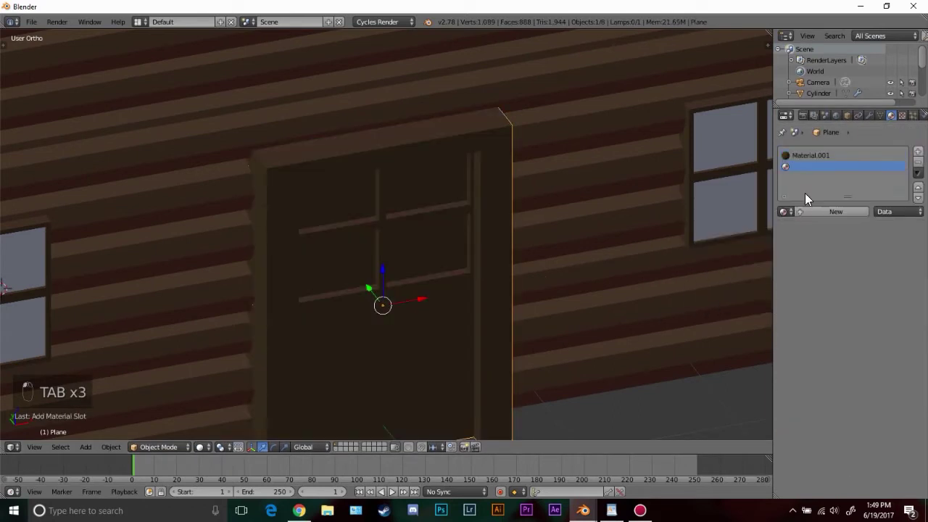
left_click(783, 215)
left_click(727, 250)
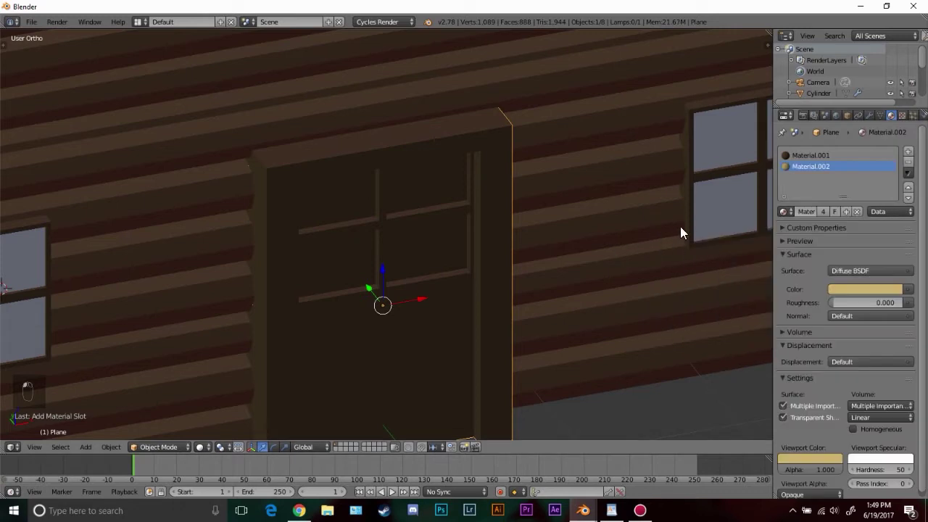
left_click(909, 151)
left_click(782, 211)
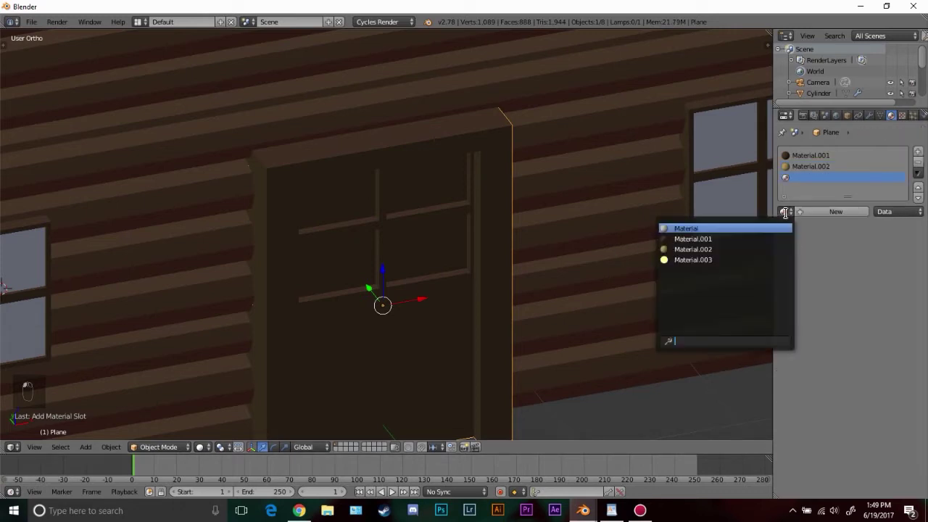
left_click(710, 260)
Assign Material.003 to the door's four pane faces, return to Object Mode and preview the cabin in rendered shading
key("Tab")
scroll(391, 275, "up", 2)
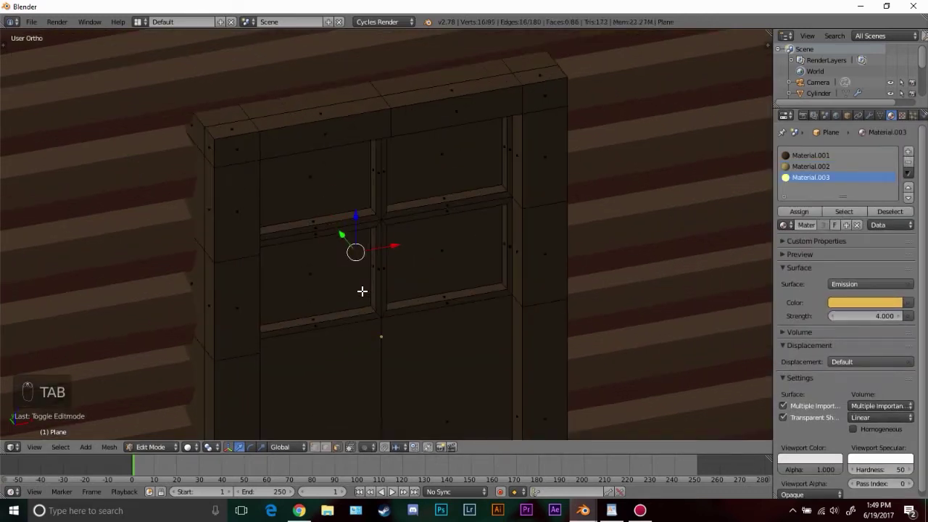
right_click(316, 286)
right_click(339, 185, "shift")
right_click(434, 171, "shift")
right_click(430, 268, "shift")
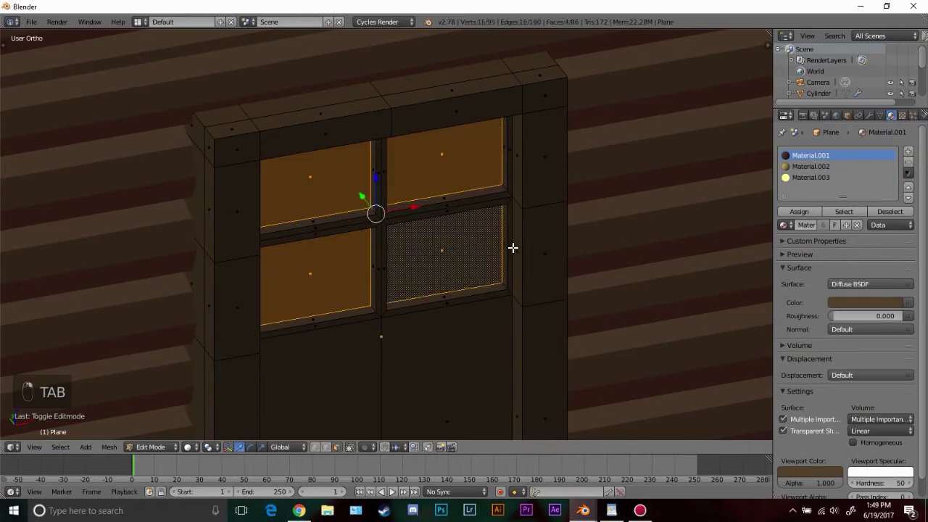
left_click(805, 177)
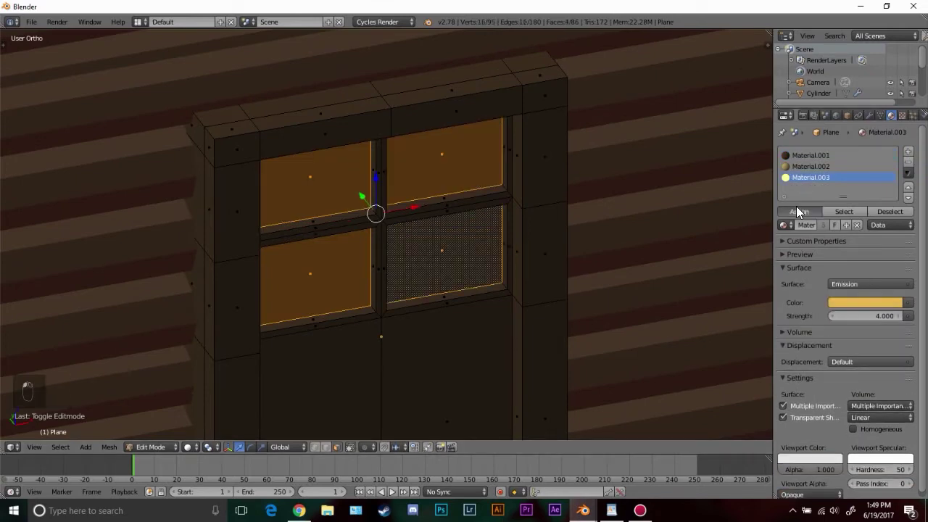
left_click(799, 211)
key("Tab")
scroll(435, 270, "down", 2)
mouse_move(452, 268)
middle_mouse_down()
mouse_move(451, 260)
mouse_move(503, 250)
middle_mouse_up()
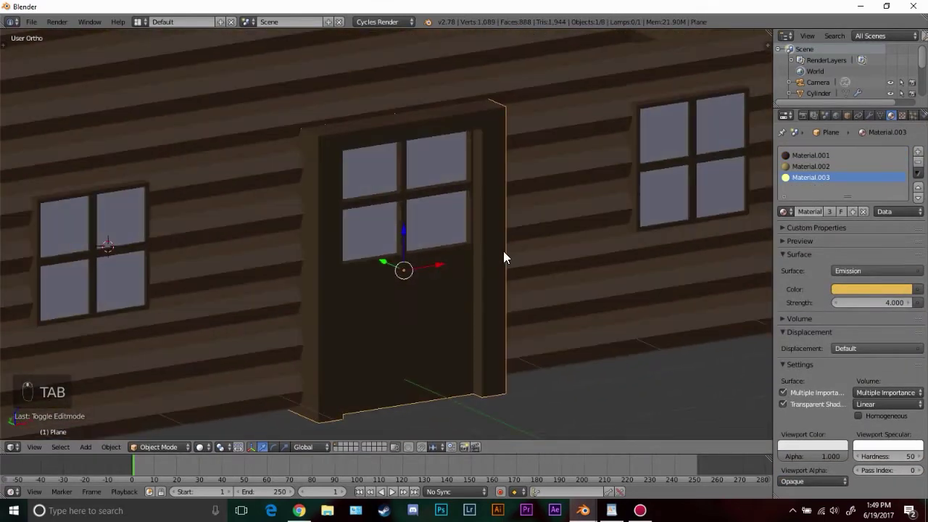
key("shift+z")
key("shift+z")
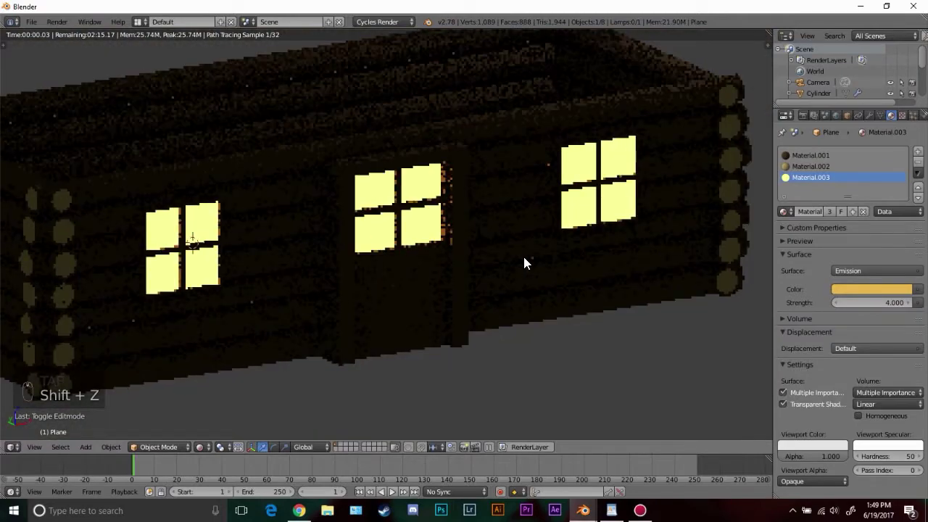
key("shift+z")
In front view, add a cube on the door just below the lower-left pane and scale it down to door-handle size
key("z")
key("KP_1")
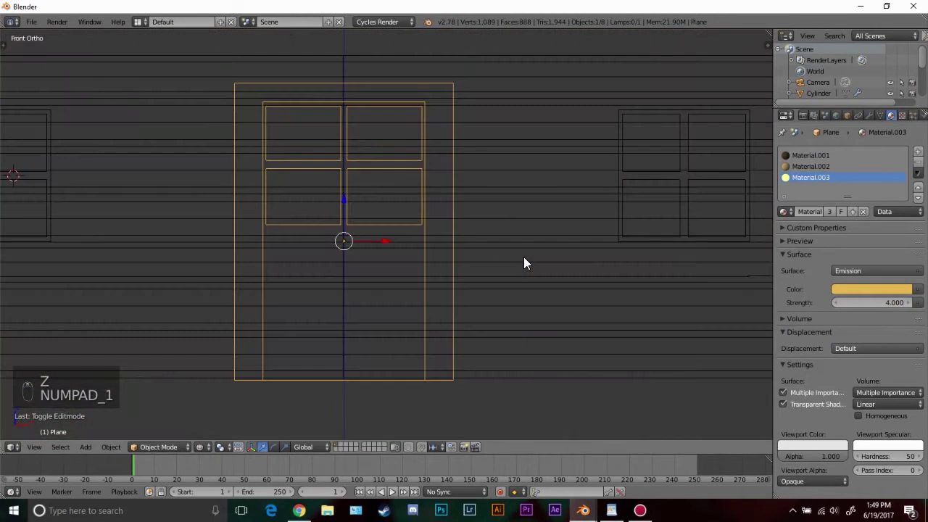
key("z")
scroll(338, 232, "up", 2)
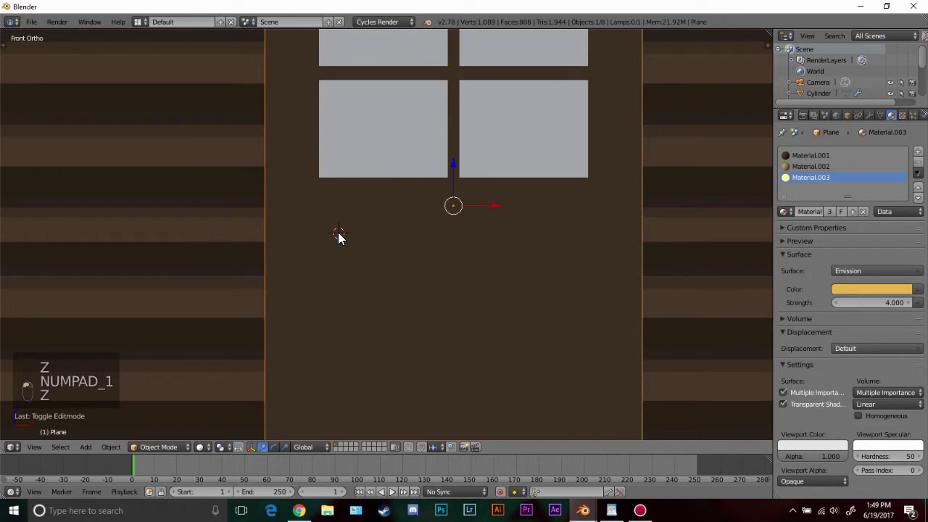
key("shift+a")
left_click(402, 242)
key("s")
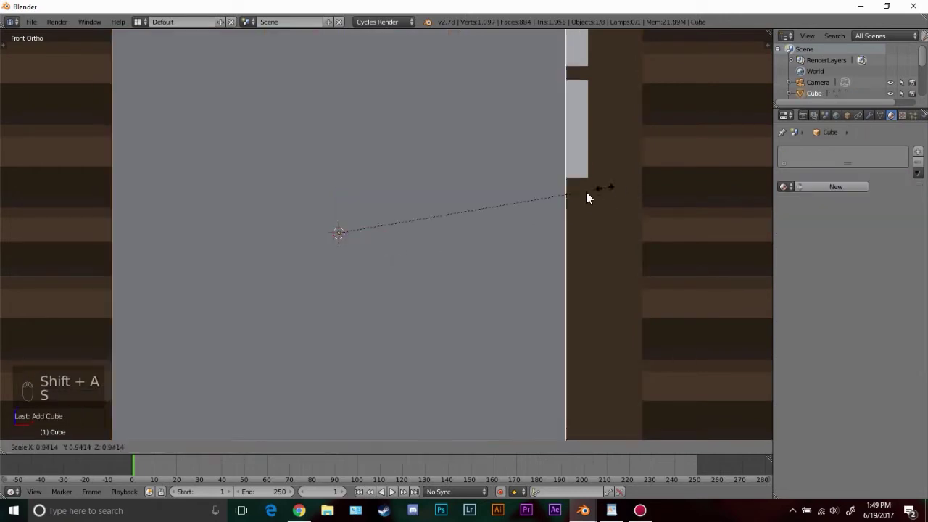
left_click(363, 221)
Stretch the handle cube along Z by about 1.24 and narrow it into a slim upright block
key("s")
key("z")
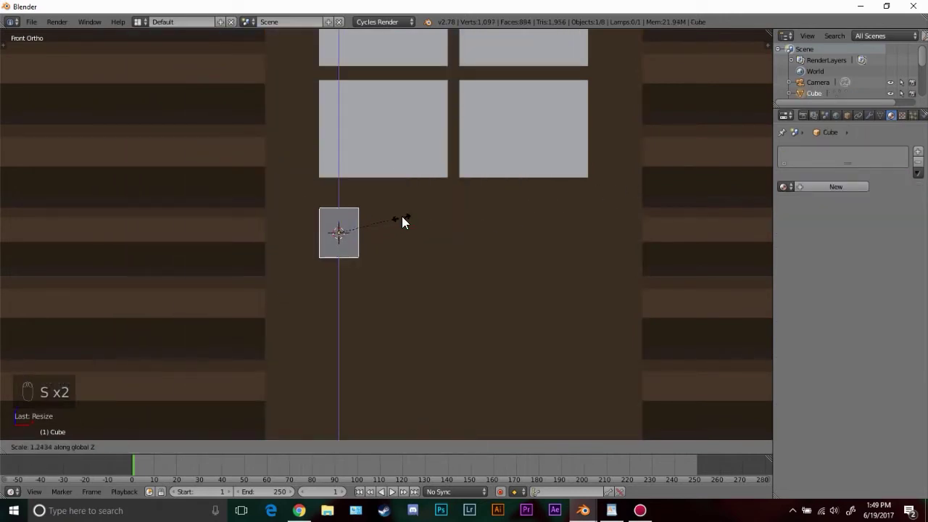
left_click(404, 219)
middle_click_drag(495, 195, 324, 296)
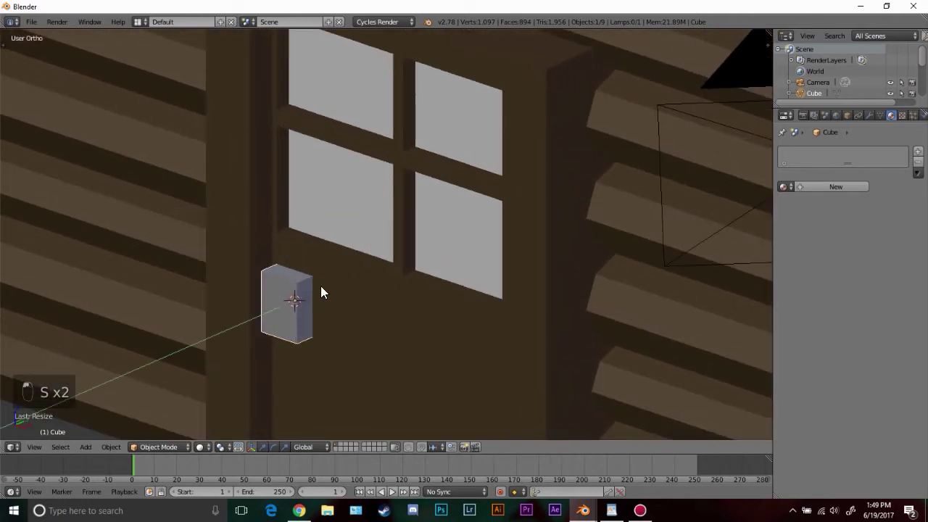
key("s")
left_click(356, 315)
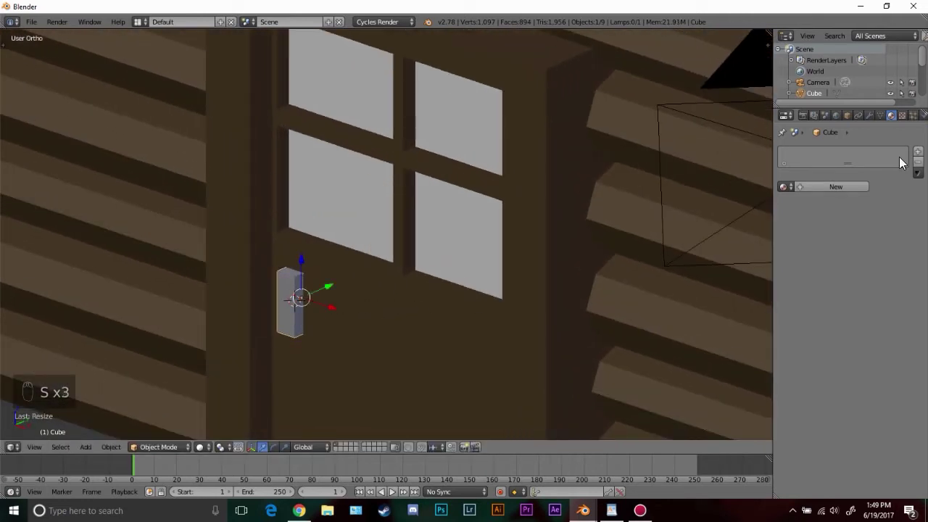
Assign the existing Material.002 to the door handle, then check the cabin in rendered, wireframe and solid shading
left_click(784, 186)
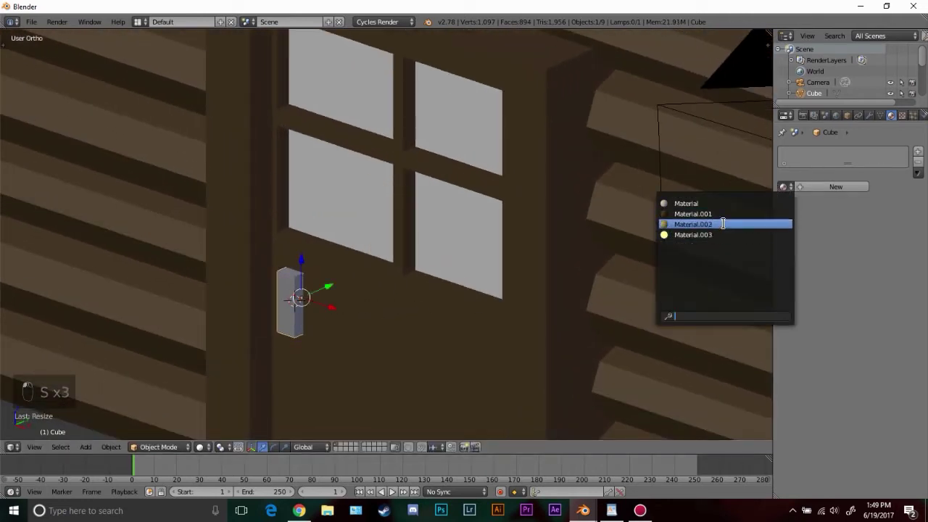
left_click(723, 224)
middle_click_drag(283, 335, 421, 307)
key("shift+z")
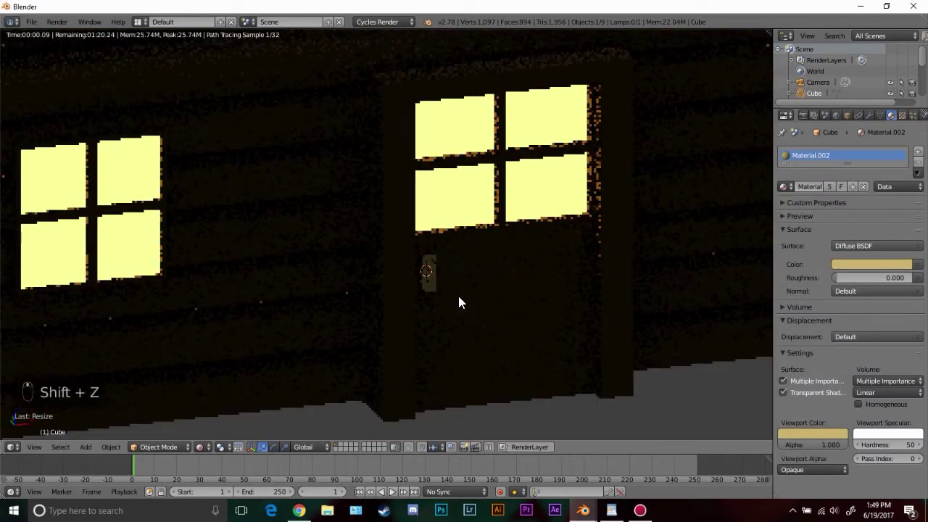
scroll(459, 302, "down", 2)
key("z")
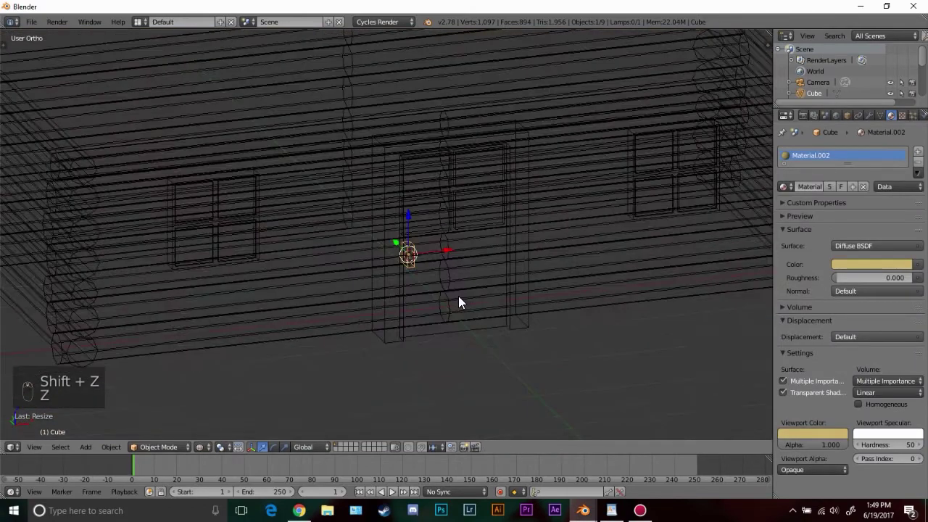
scroll(449, 297, "down", 3)
key("KP_1")
key("z")
mouse_move(407, 296)
middle_mouse_down()
mouse_move(472, 326)
mouse_move(319, 268)
middle_mouse_up()
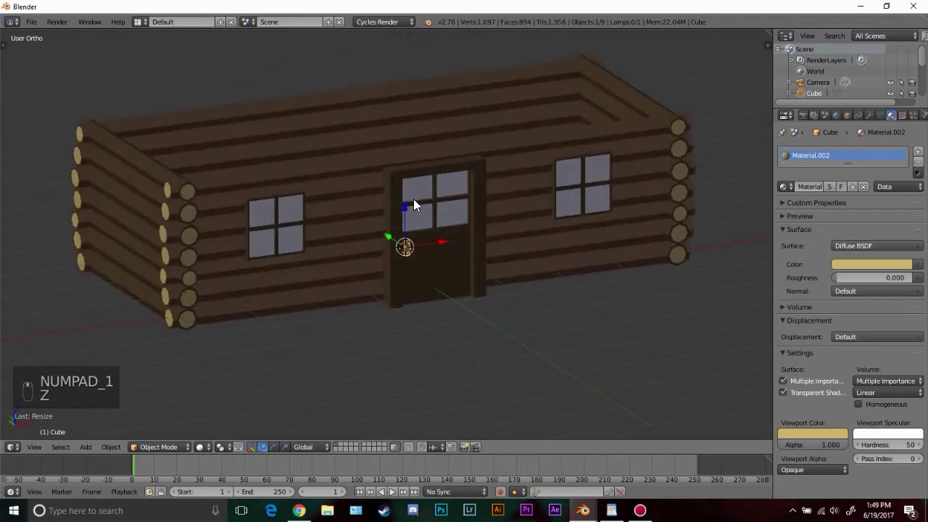
In wireframe side view, add a plane and move it above the centre of the cabin walls as the roof base
key("KP_1")
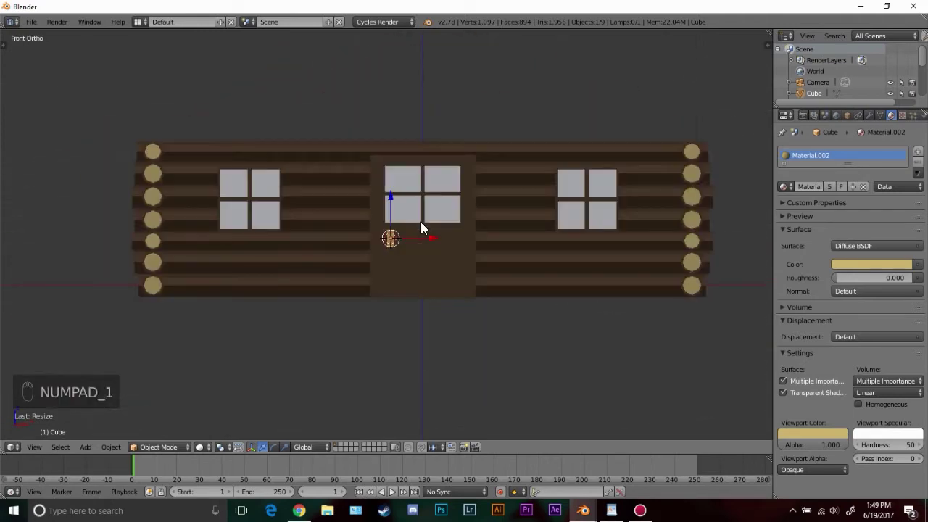
key("z")
key("KP_3")
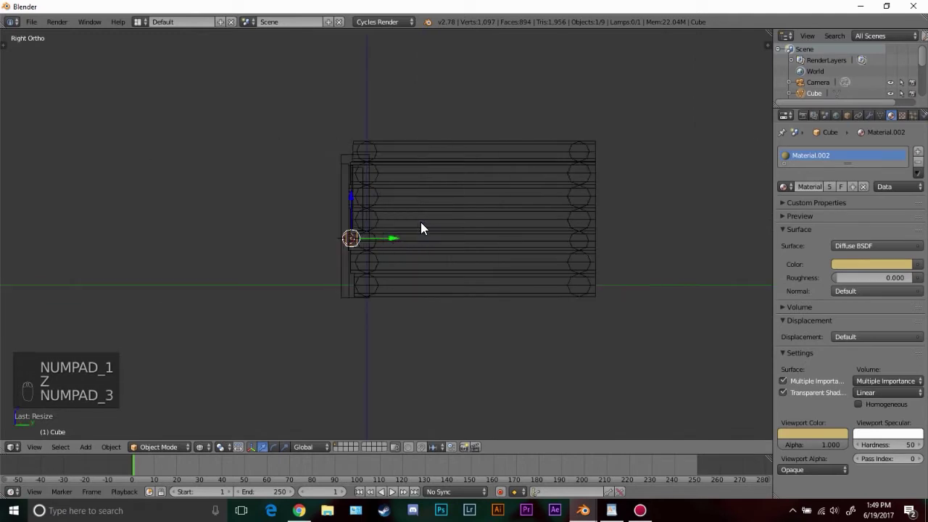
key("shift+a")
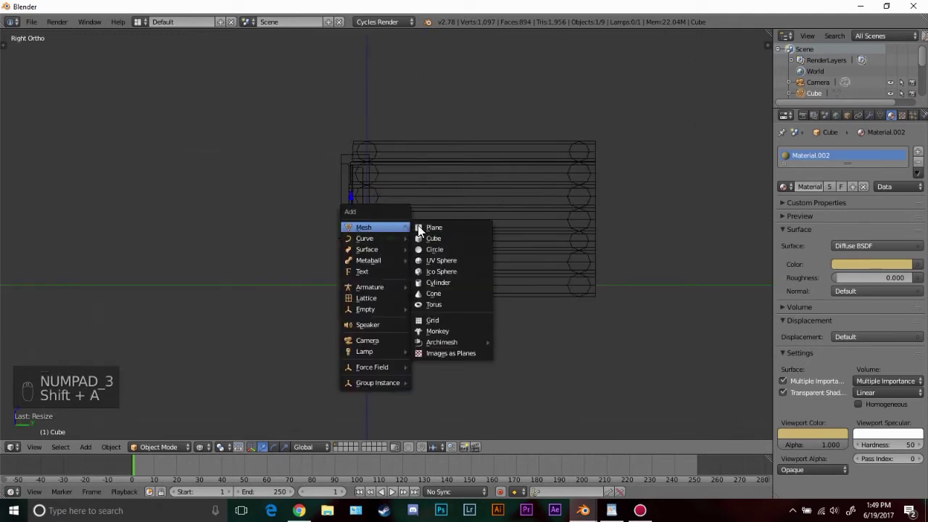
left_click(419, 229)
key("g")
left_click(483, 144)
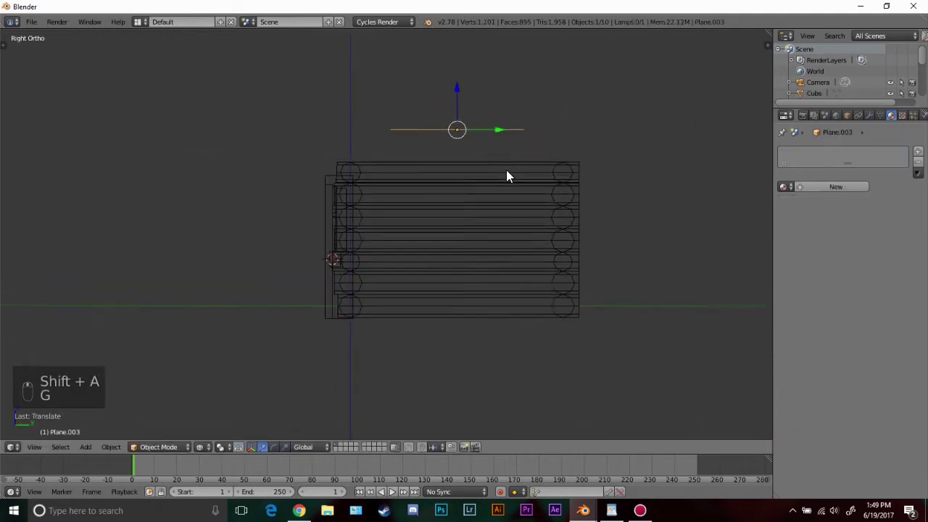
Cut a centred edge loop across the plane and raise it along Z by about 0.79 to form the gable ridge
key("Tab")
scroll(483, 145, "up", 3)
key("ctrl+r")
middle_click_drag(478, 110, 512, 176)
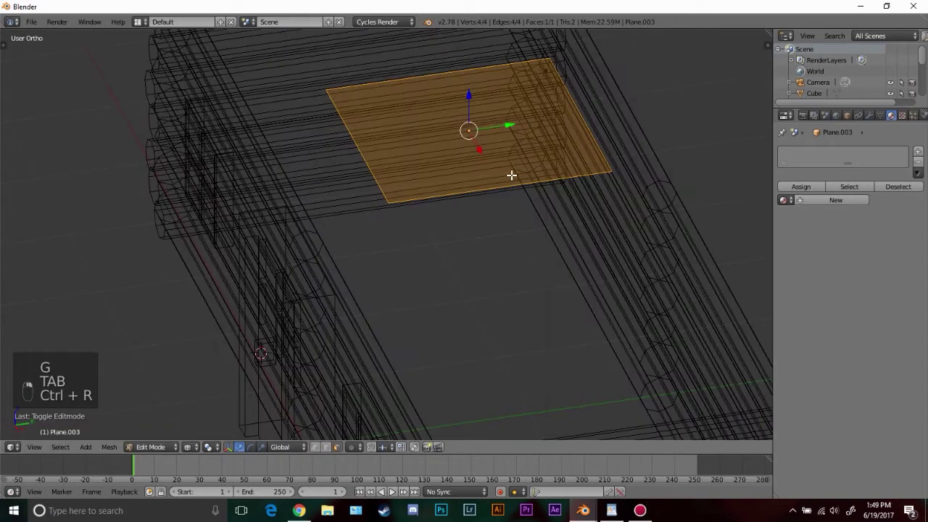
key("ctrl+r")
left_click(496, 154)
right_click(495, 155)
key("KP_1")
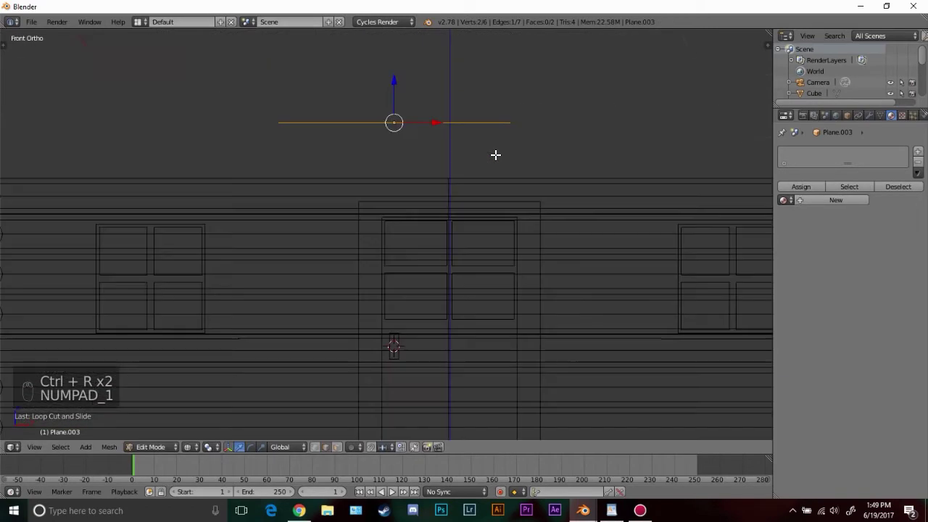
key("KP_3")
key("g")
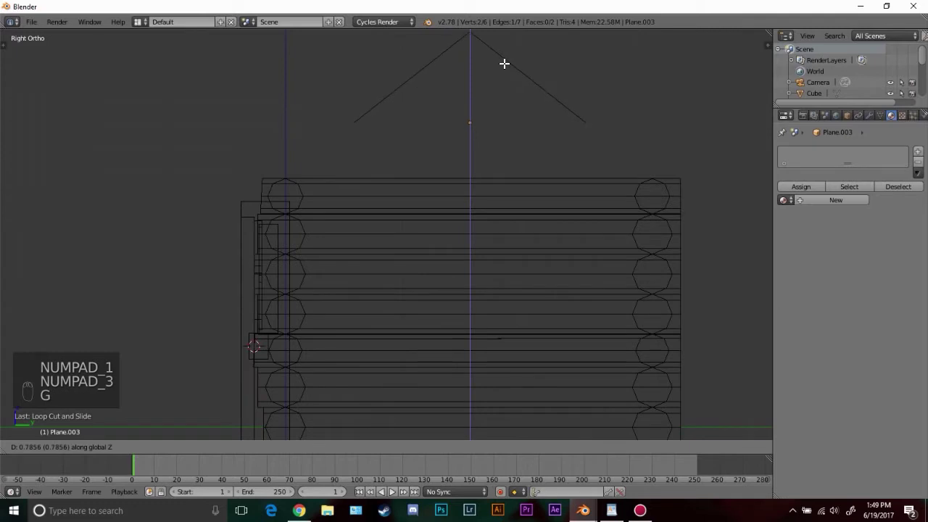
left_click(505, 66)
Enlarge the roof in side view and lower it so its eaves overhang the front and back walls
key("Tab")
scroll(522, 109, "down", 3)
key("s")
left_click(648, 139)
key("g")
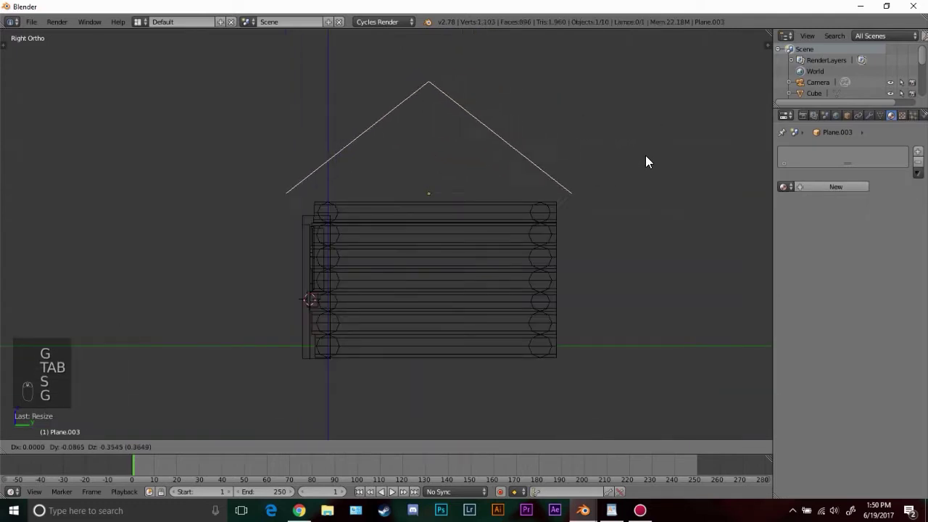
key("s")
key("g")
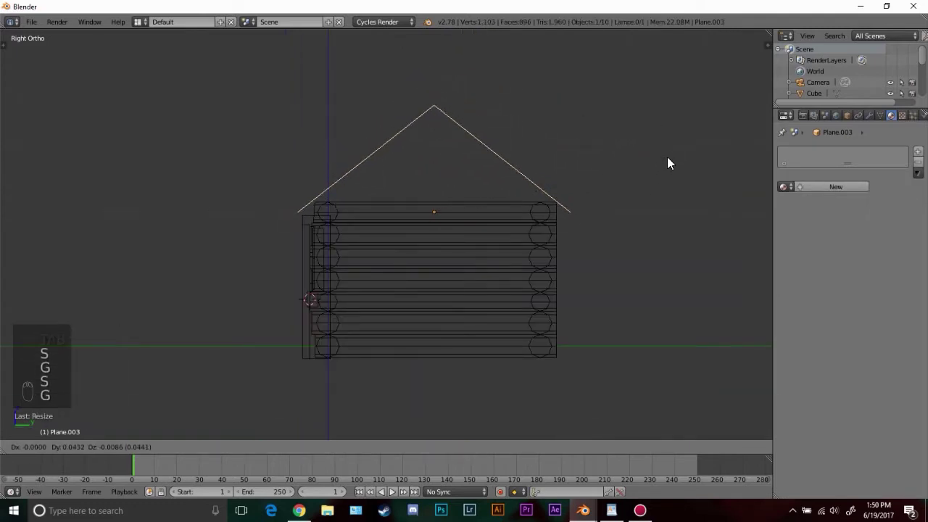
left_click(667, 161)
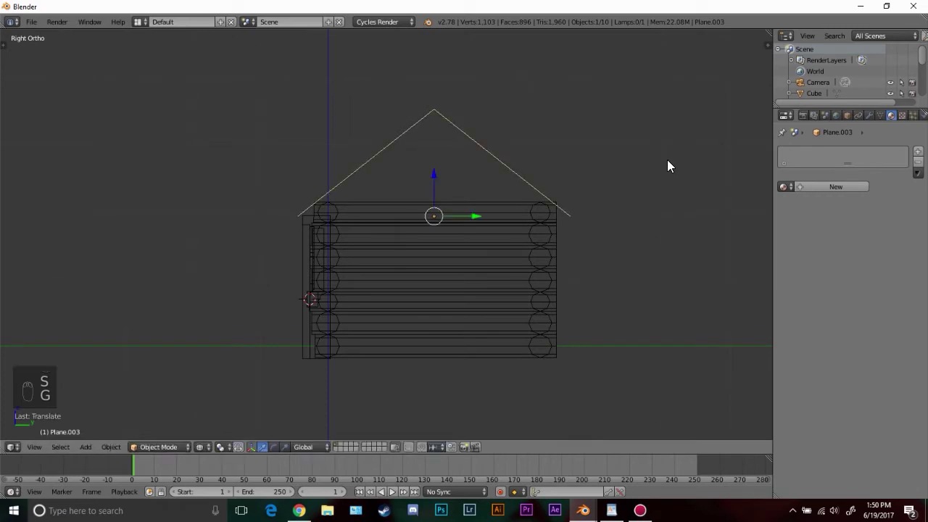
In front view, stretch the roof along X and centre it over the cabin, extending past both end walls
key("KP_1")
scroll(574, 137, "down", 1)
key("s")
key("x")
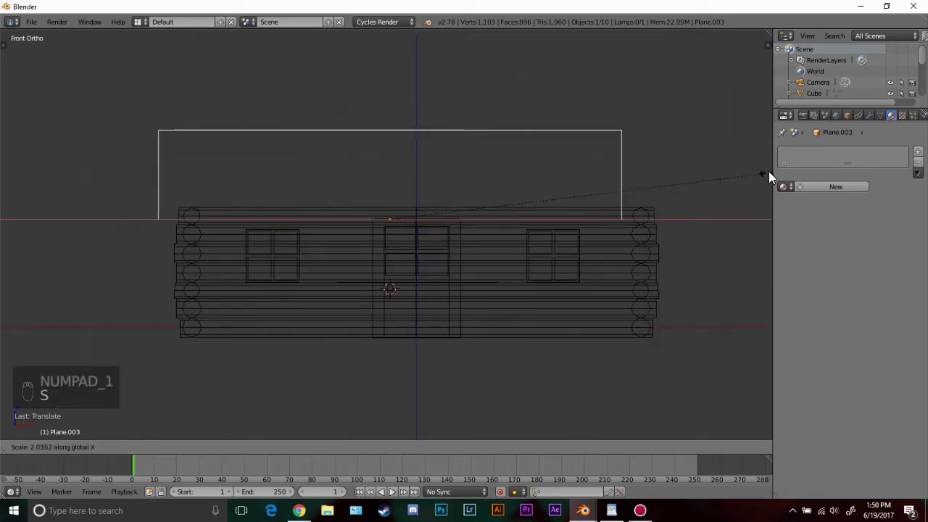
left_click(770, 176)
key("g")
left_click(580, 178)
key("s")
key("x")
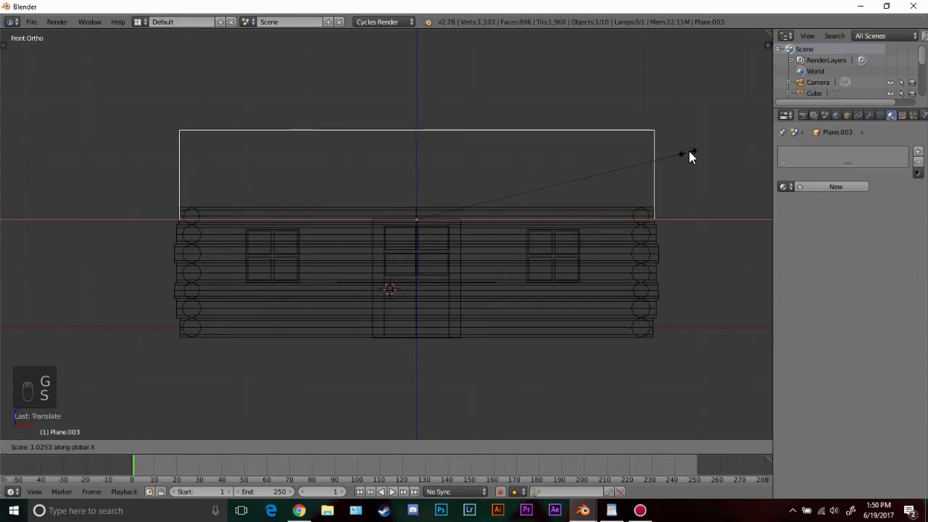
left_click(696, 149)
Return to solid shading and add a Solidify modifier to the roof with a thickness of 0.046
mouse_move(696, 150)
middle_mouse_down()
mouse_move(512, 242)
mouse_move(358, 258)
mouse_move(422, 238)
mouse_move(573, 216)
mouse_move(746, 147)
middle_mouse_up()
key("z")
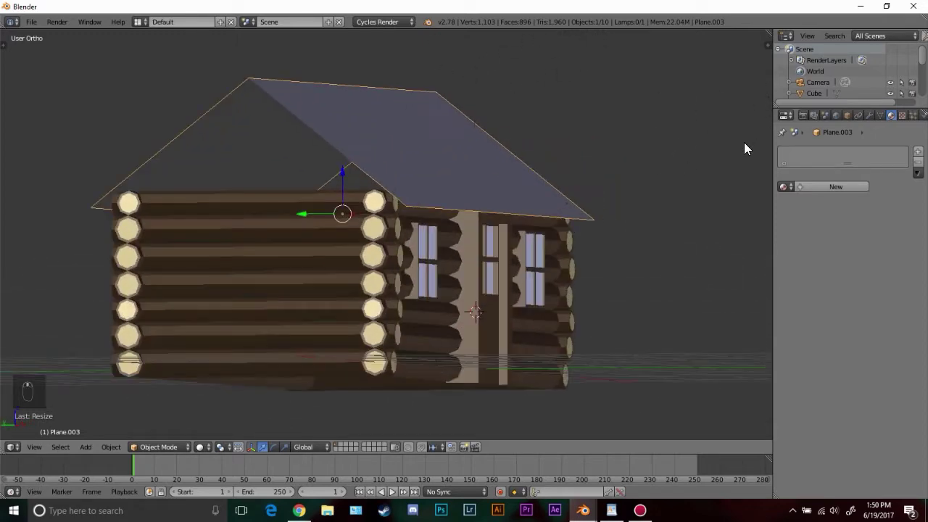
left_click(870, 114)
left_click(825, 149)
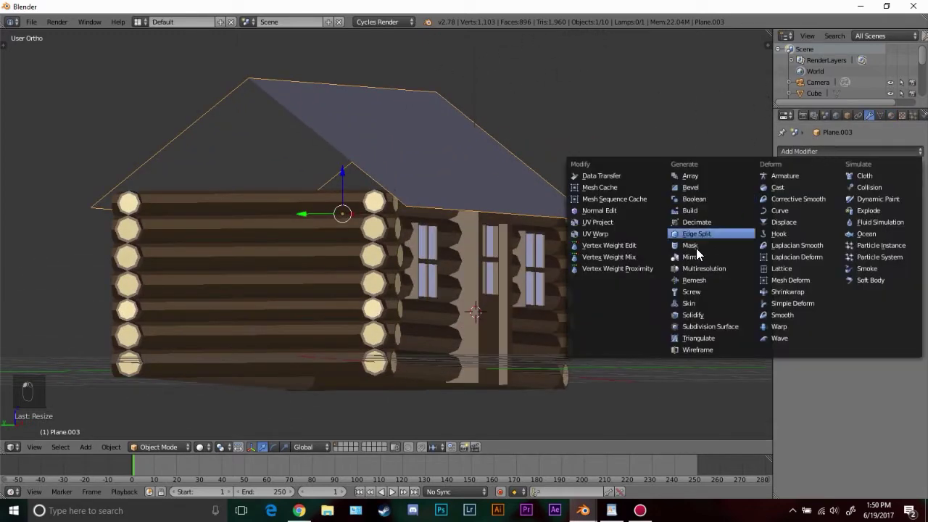
left_click(700, 318)
scroll(404, 173, "up", 5)
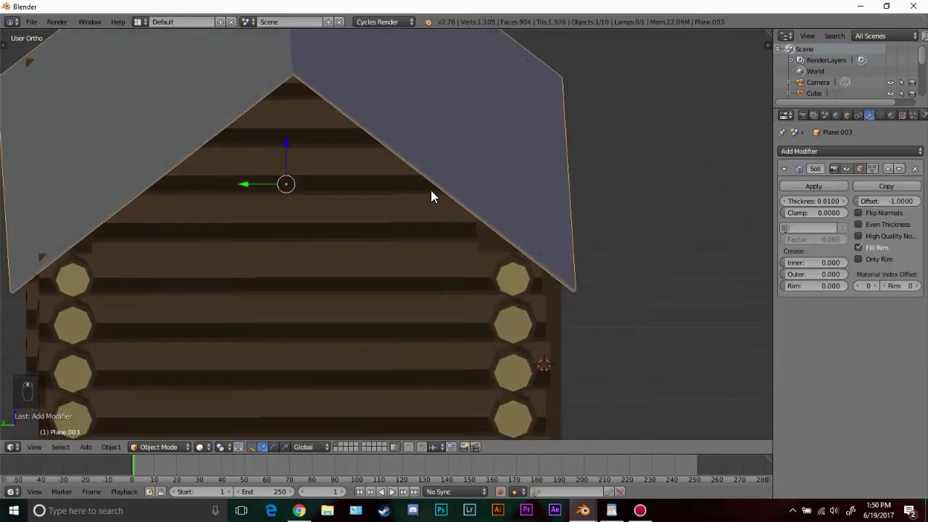
left_click_drag(805, 201, 841, 201)
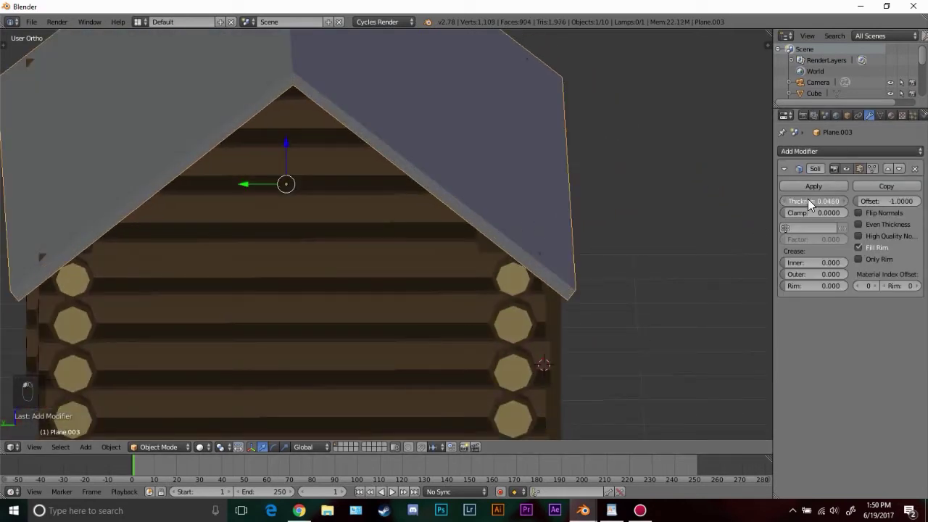
Adjust the thickened roof's height along Z so it rests on the top wall logs
key("g")
key("z")
left_click(596, 211)
middle_click_drag(596, 212, 490, 218)
scroll(491, 218, "down", 5)
middle_click_drag(594, 217, 670, 196)
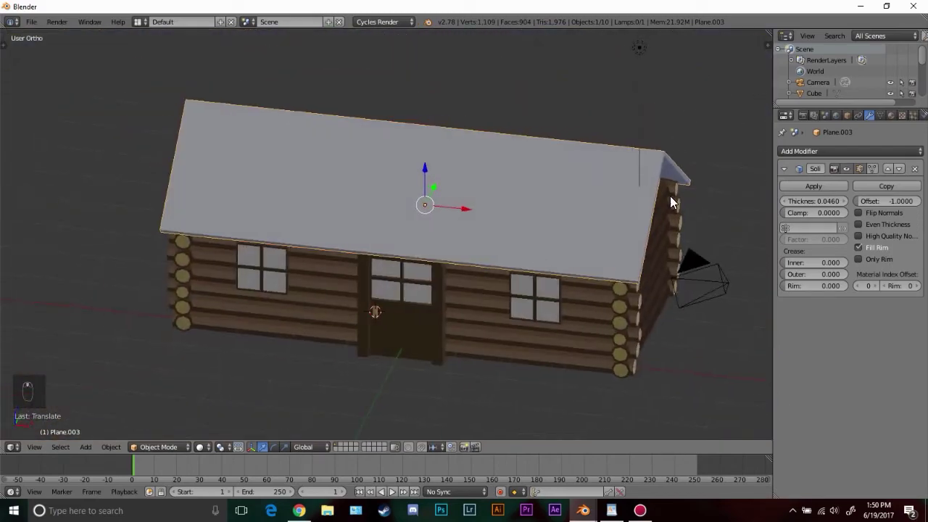
Assign the existing Material.001 to the roof and deselect everything
left_click(892, 116)
left_click(783, 186)
left_click(761, 211)
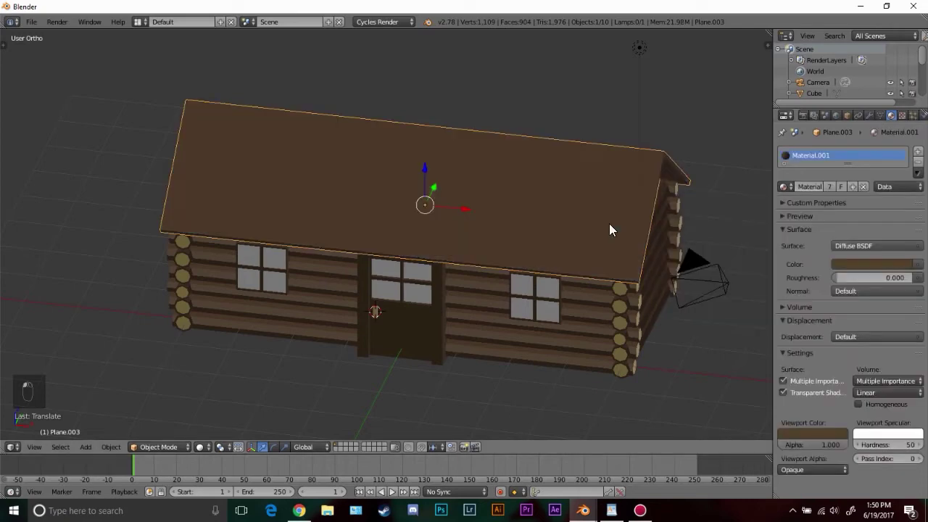
key("a")
middle_click_drag(261, 285, 438, 244)
scroll(373, 242, "up", 2)
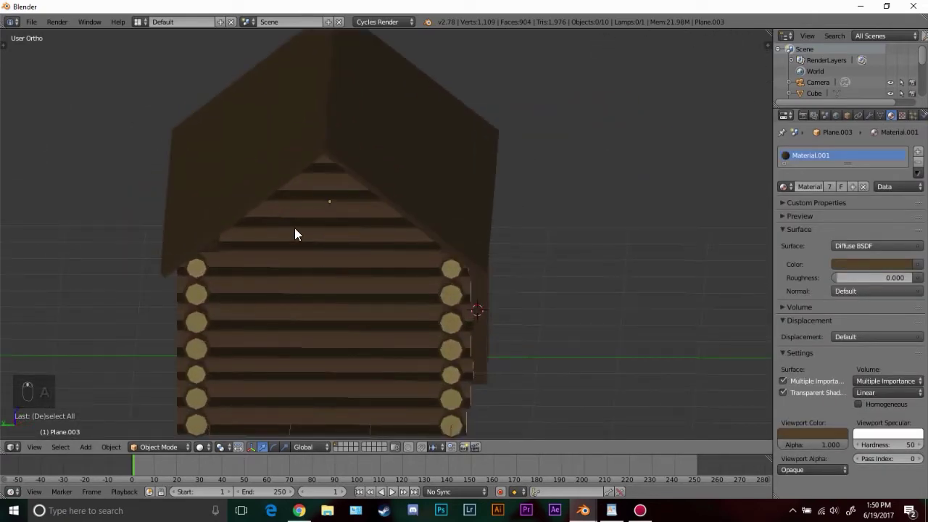
In wireframe, select the end-wall logs object, duplicate it and place the copy above the existing end walls
key("KP_1")
key("z")
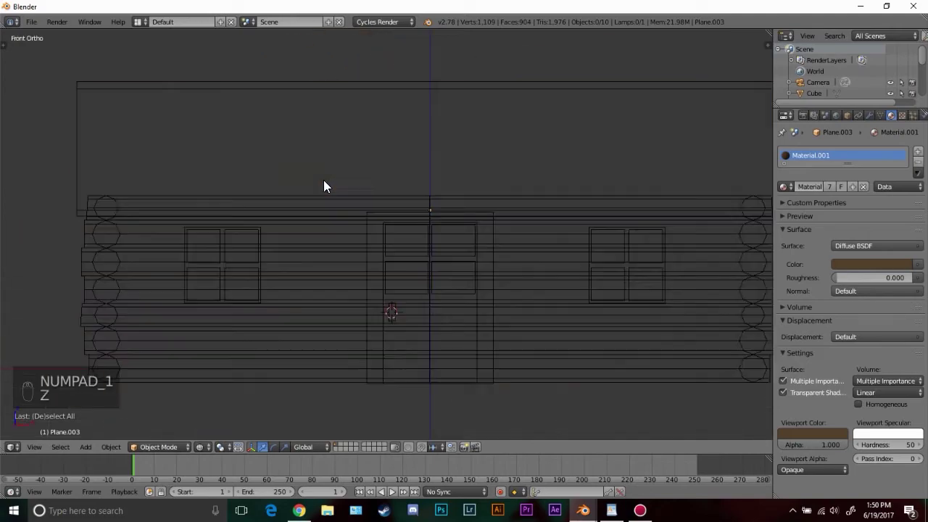
middle_click_drag(176, 263, 254, 262)
right_click(255, 263)
middle_click_drag(348, 200, 283, 335)
scroll(296, 316, "down", 3)
key("shift+d")
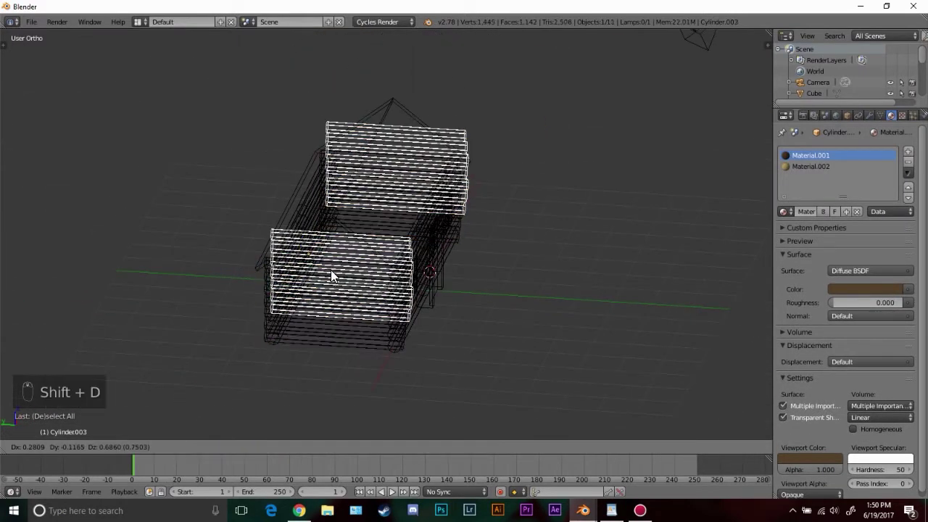
left_click(319, 223)
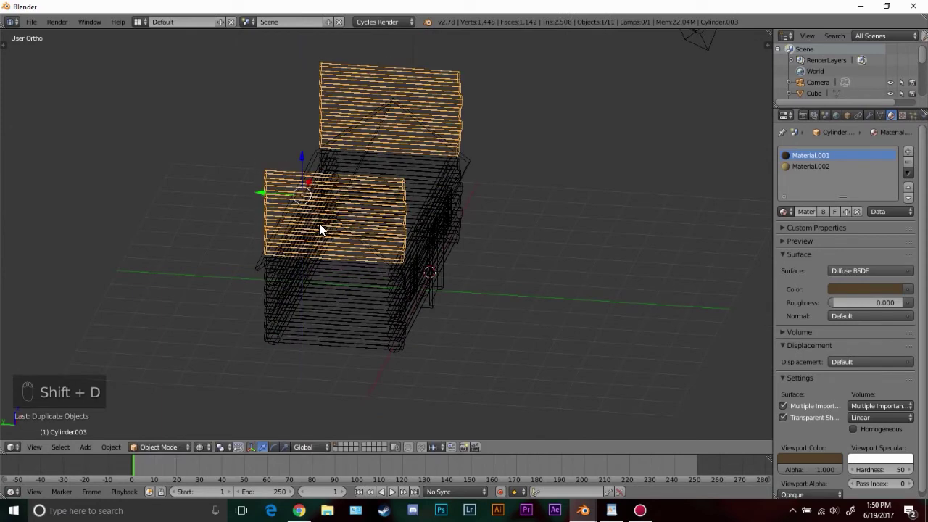
In side view, lower the duplicated end-wall logs along Z until they sit on the existing wall
key("KP_3")
scroll(499, 113, "up", 4)
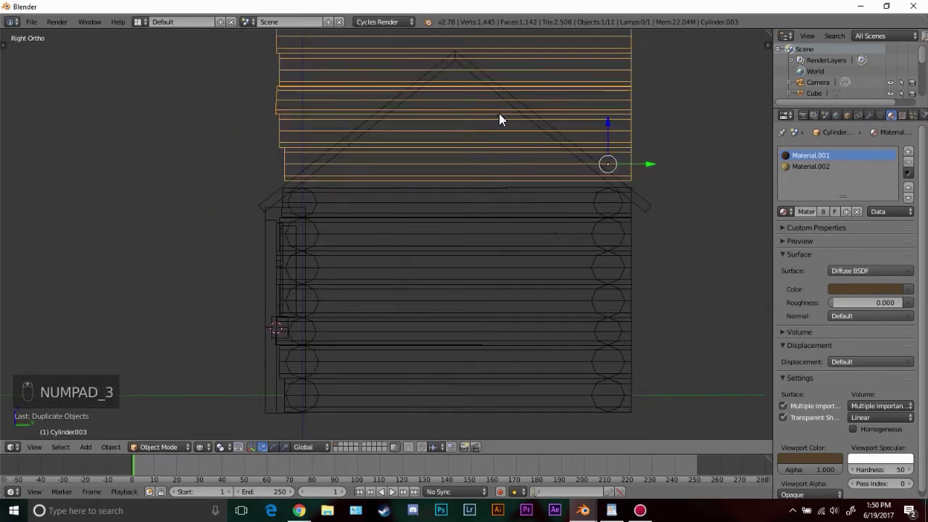
scroll(483, 159, "up", 2)
key("g")
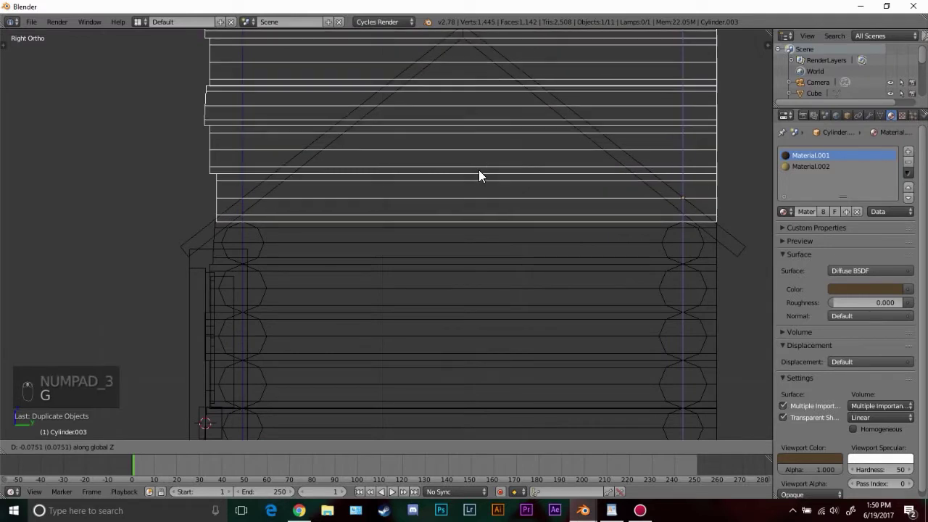
left_click(479, 170)
Delete the vertices of the duplicate's top three log rows above the roof ridge, then return to Object Mode in solid shading
middle_click_drag(513, 150, 471, 268, "shift")
scroll(471, 268, "down", 1)
key("Tab")
key("a")
key("a")
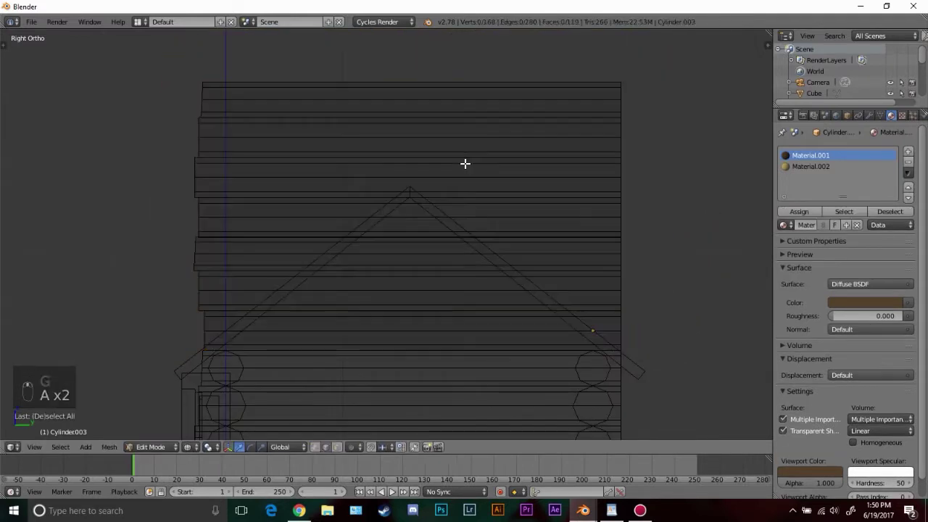
key("b")
left_click_drag(131, 46, 681, 176)
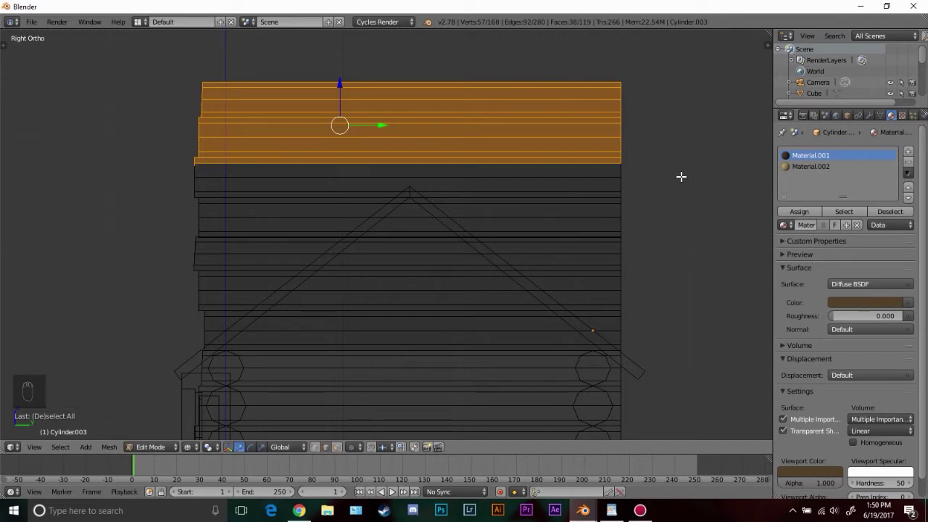
key("ctrl+l")
key("x")
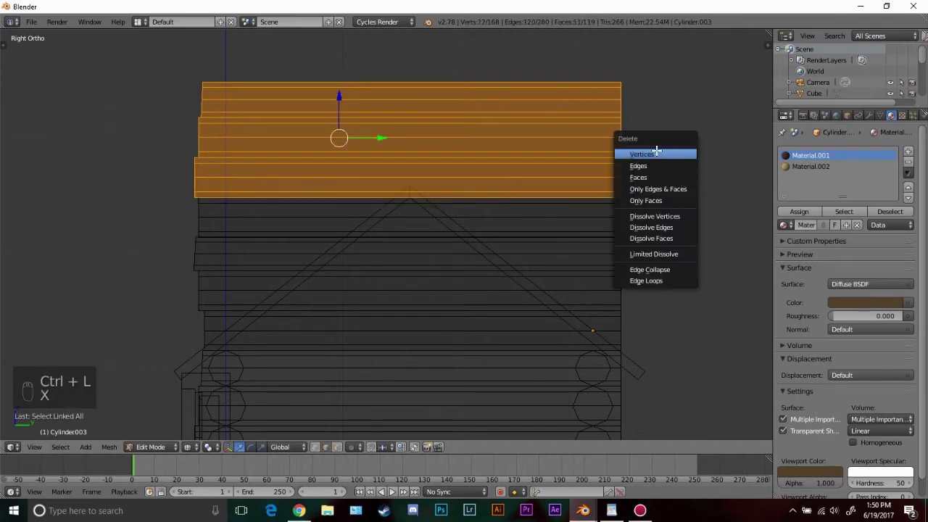
left_click(656, 150)
key("Tab")
key("z")
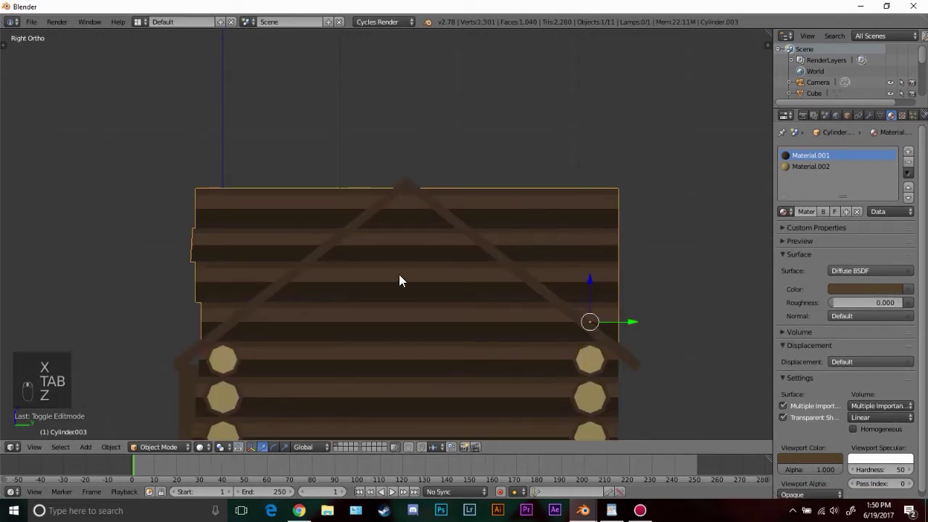
In Edit Mode, box-select the front ends of the topmost gable logs and move them inward along Y to the roof slope
key("Tab")
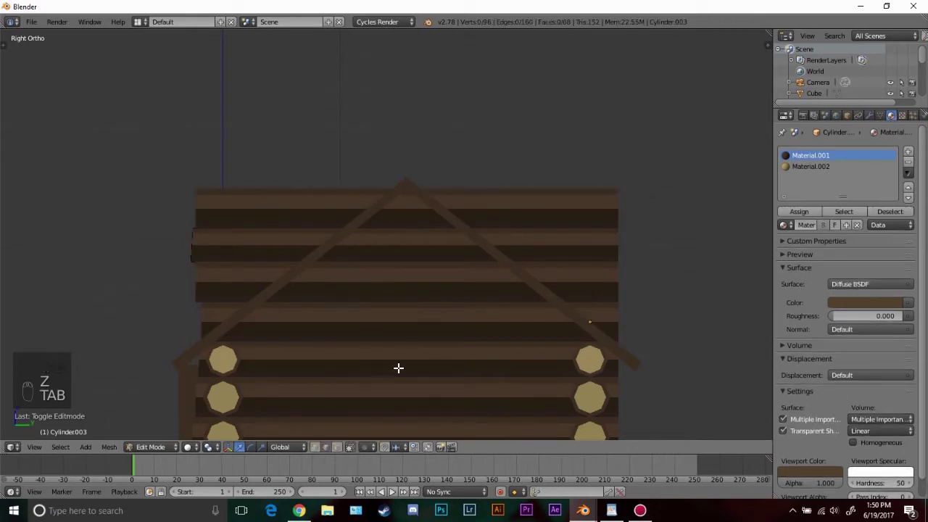
key("z")
middle_click_drag(193, 213, 233, 189, "shift")
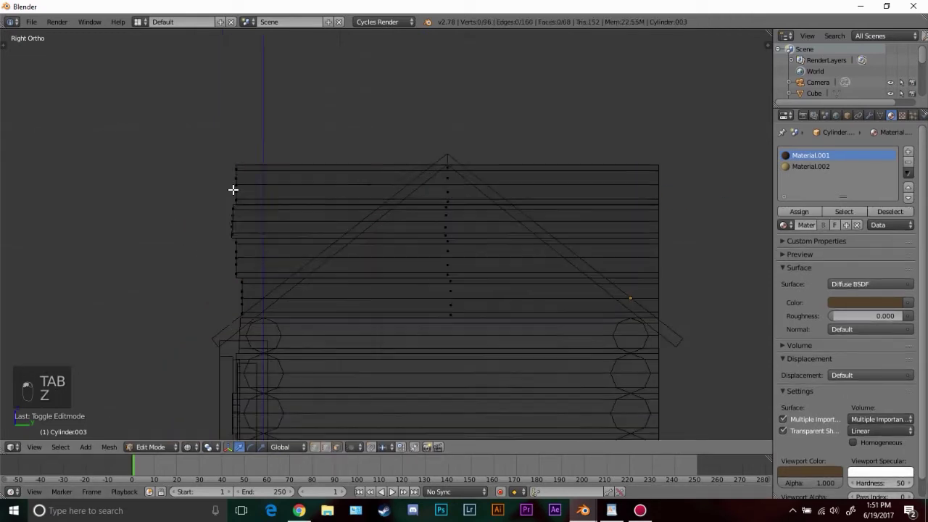
scroll(233, 189, "up", 2)
key("b")
left_click_drag(153, 98, 460, 171)
Shear the front ends of the topmost gable logs to the roof's slant and shift them along Y onto the slope
key("space")
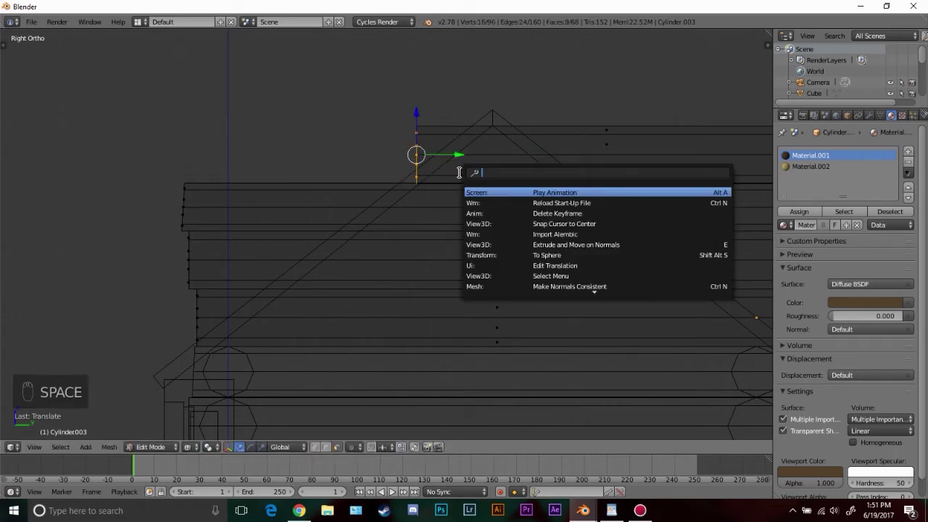
type("shea")
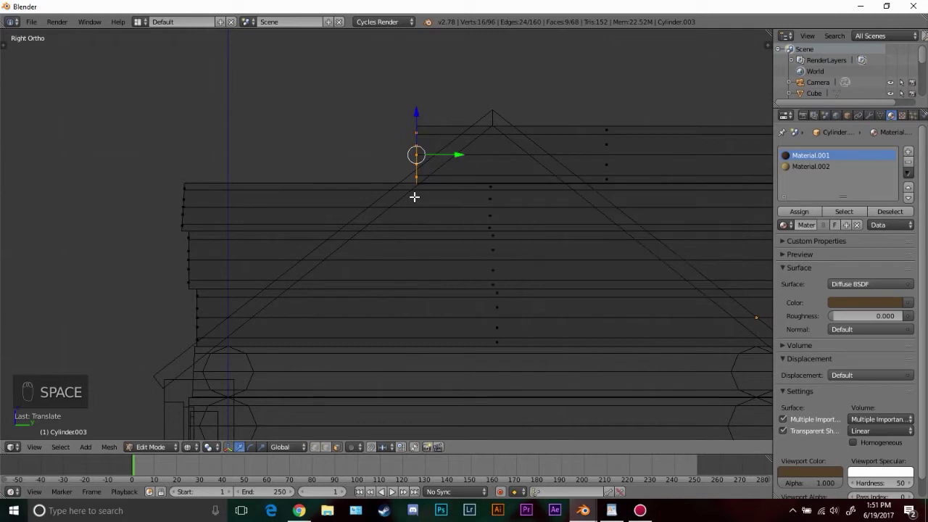
key("space")
type("shear")
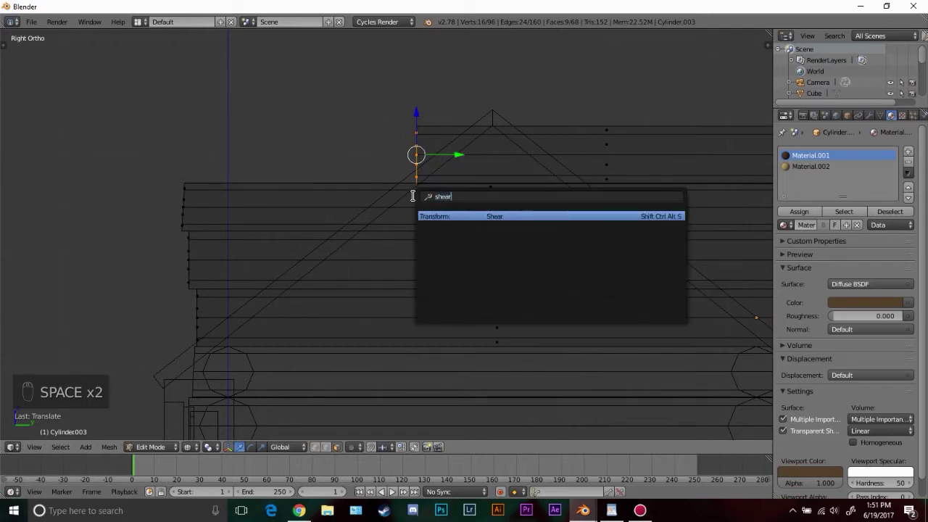
left_click(482, 216)
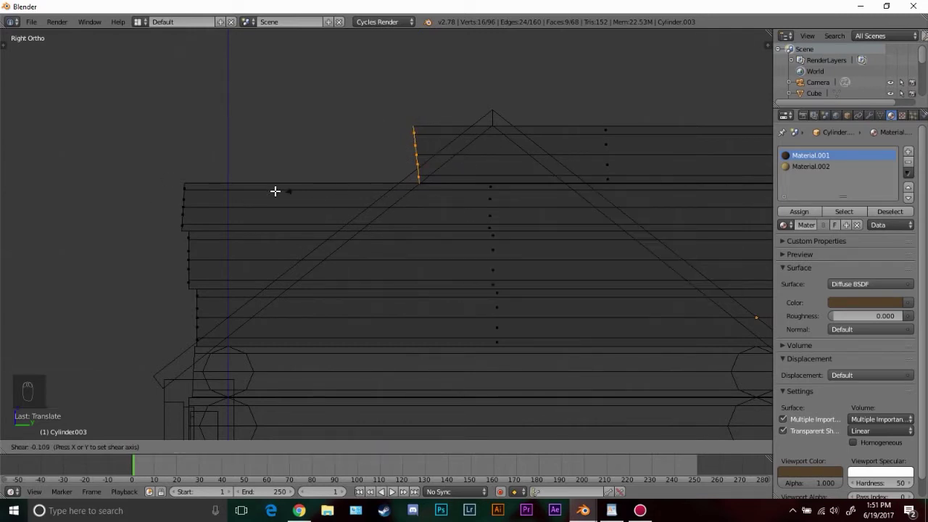
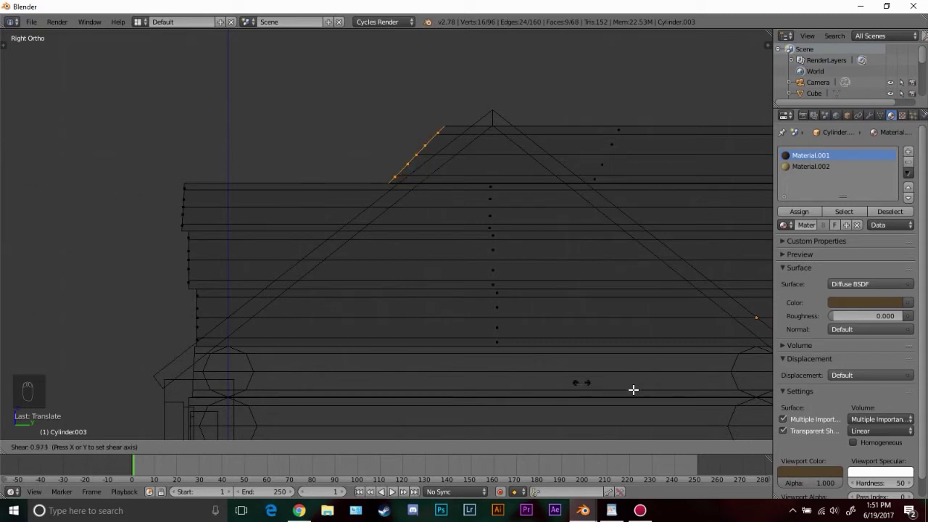
left_click(314, 359)
left_click_drag(456, 158, 483, 147)
In vertex select mode, select the open back ends of the four gable log rows and fill them with faces
middle_click_drag(514, 144, 213, 184, "shift")
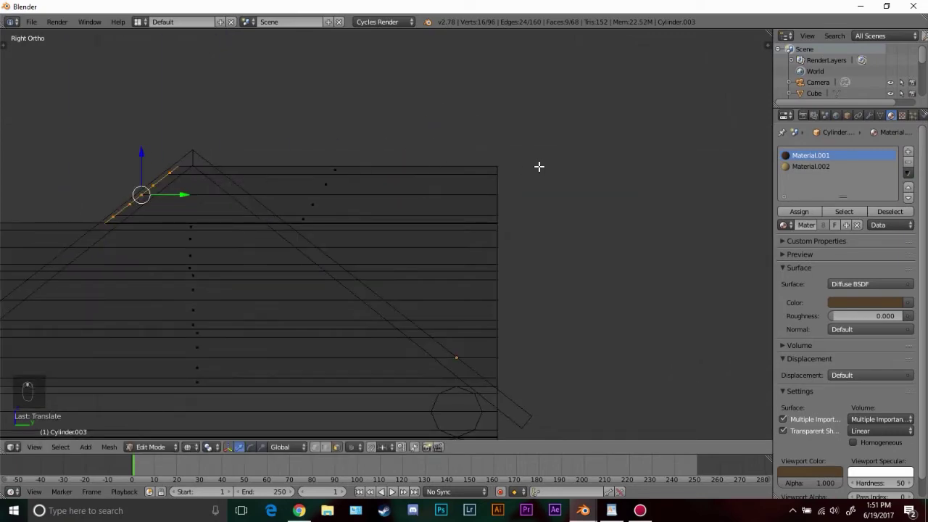
scroll(488, 187, "down", 2)
middle_click_drag(488, 187, 465, 198)
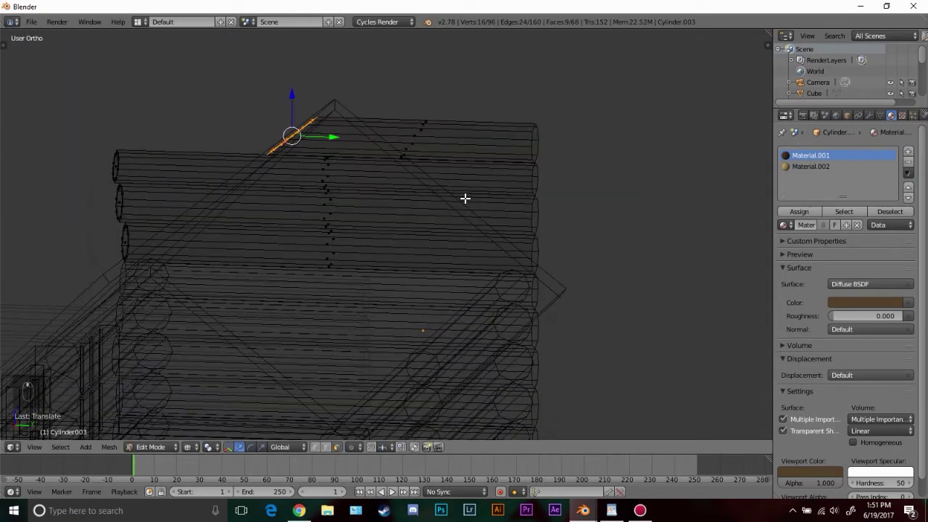
left_click(316, 447)
right_click(534, 143, "alt")
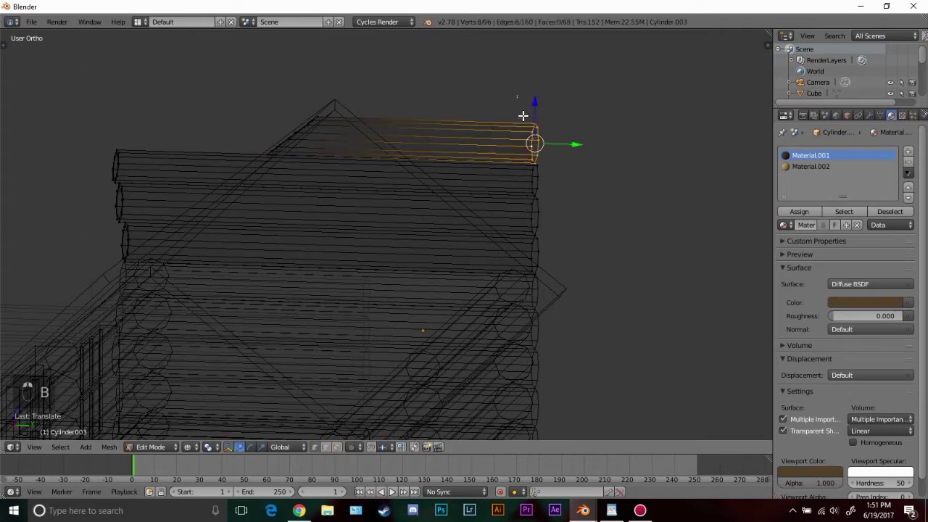
left_click_drag(523, 116, 583, 326)
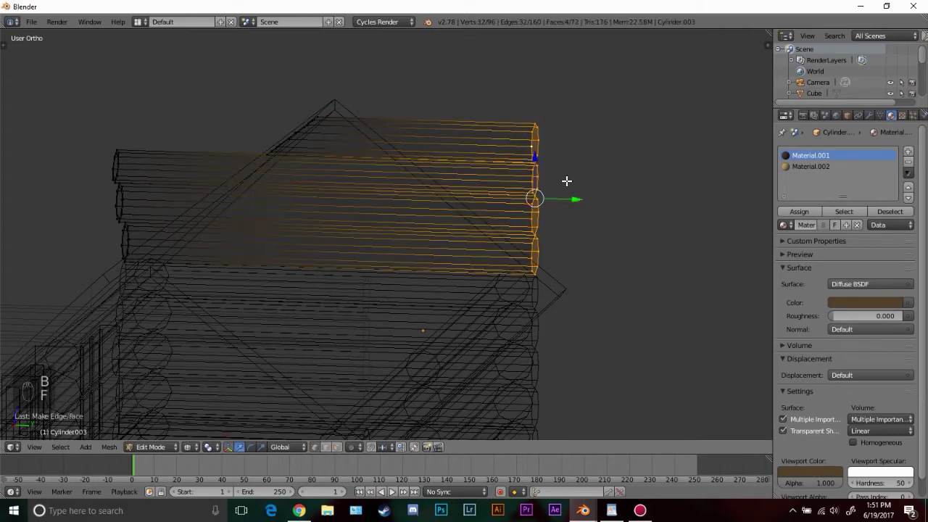
In side view, clear the selection and box-select the back-end vertices of the topmost gable log
key("KP_1")
key("KP_3")
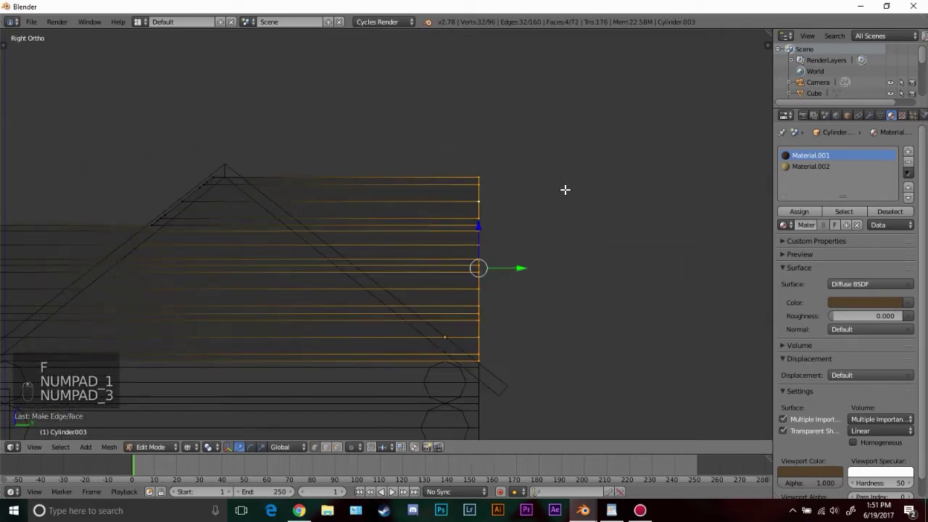
scroll(566, 190, "up", 3)
key("a")
key("b")
left_click_drag(523, 103, 575, 215)
middle_click_drag(590, 212, 607, 237)
middle_click_drag(595, 218, 195, 315, "shift")
scroll(269, 275, "up", 5)
Correct the selection to include the topmost log's own bottom vertex instead of the overlapping vertex of the log below
right_click(301, 307, "shift")
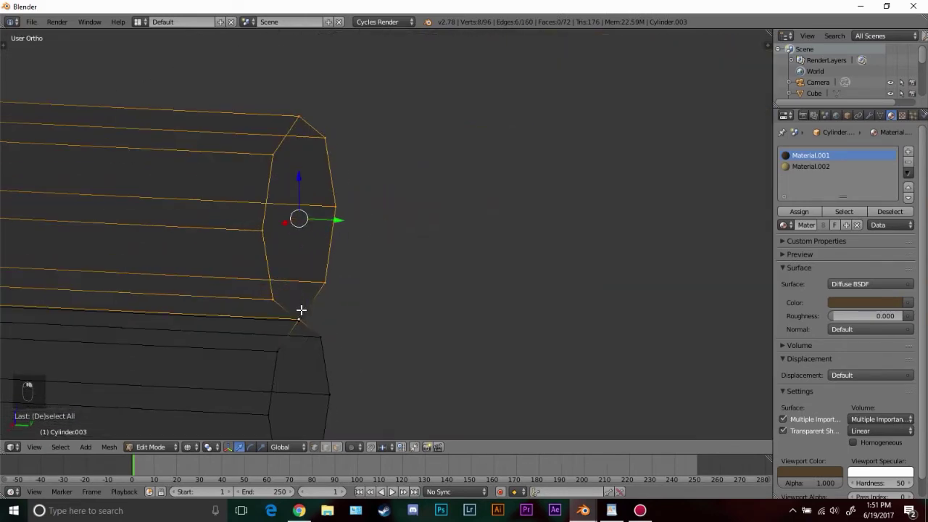
right_click(308, 305, "shift")
right_click(296, 328, "shift")
key("g")
right_click(300, 319)
right_click(306, 321, "shift")
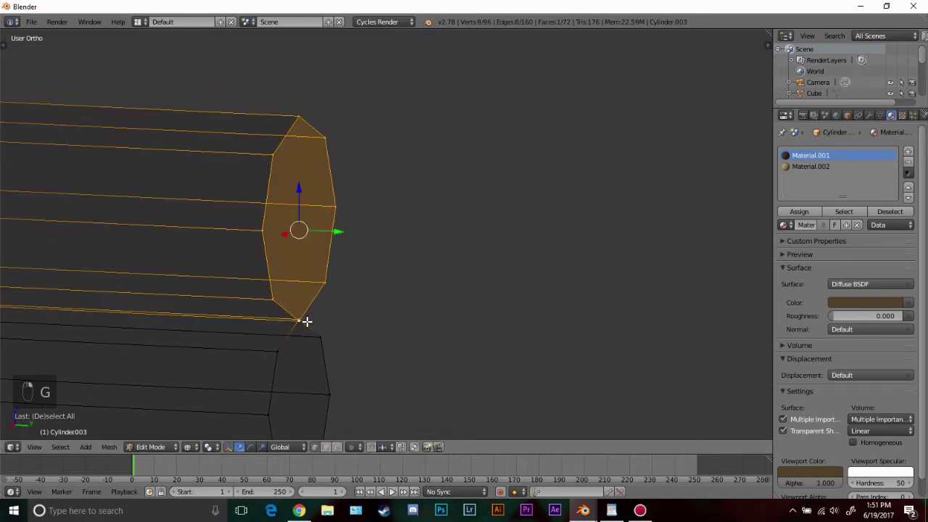
right_click(301, 326, "shift")
scroll(305, 327, "up", 4)
middle_click_drag(305, 327, 450, 188, "shift")
scroll(435, 207, "up", 2)
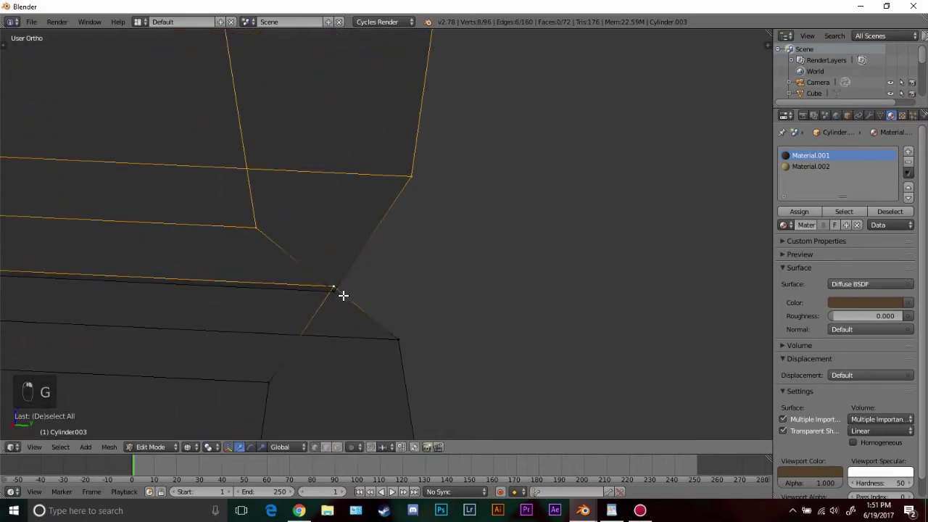
right_click(334, 304, "shift")
In side view, shear the back end of the topmost gable log toward the slant of the rear roof slope
scroll(424, 290, "down", 2)
key("KP_1")
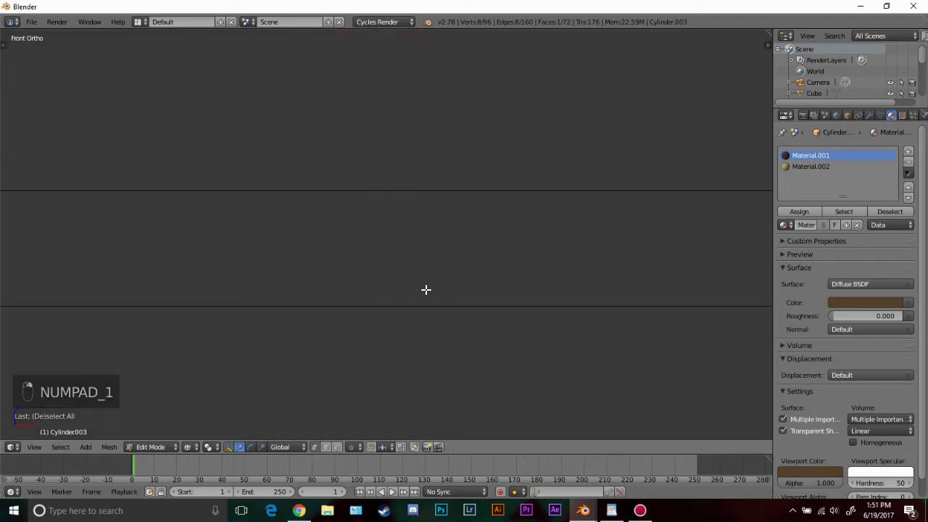
key("KP_3")
scroll(444, 230, "down", 9)
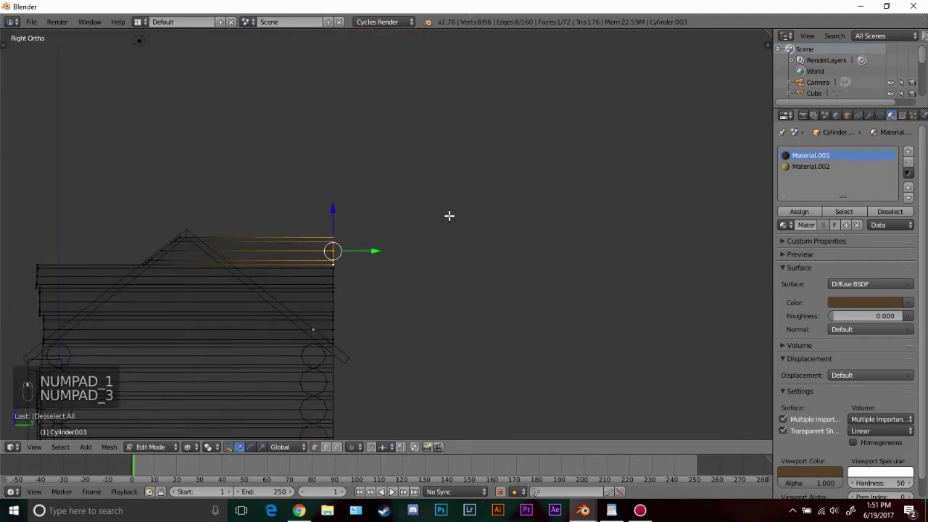
middle_click_drag(313, 295, 486, 209, "shift")
scroll(548, 208, "up", 3)
key("space")
type("shea")
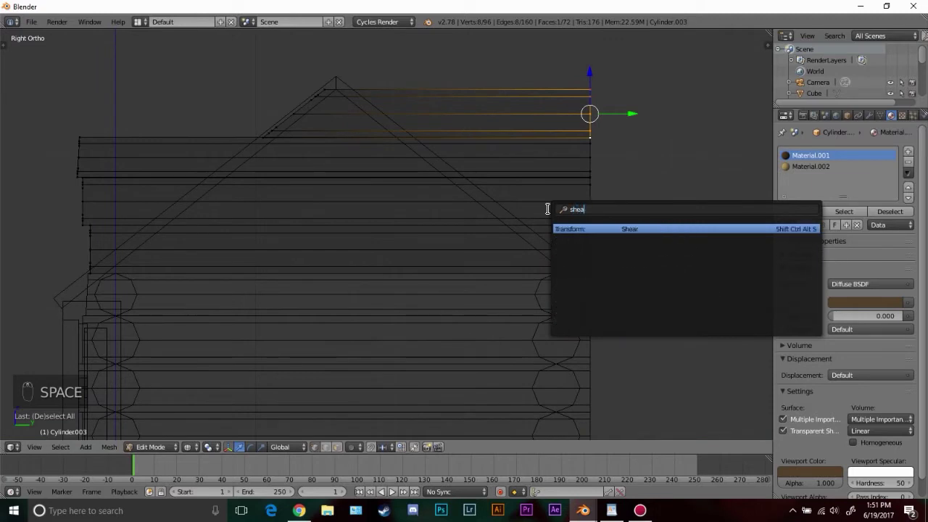
key("Return")
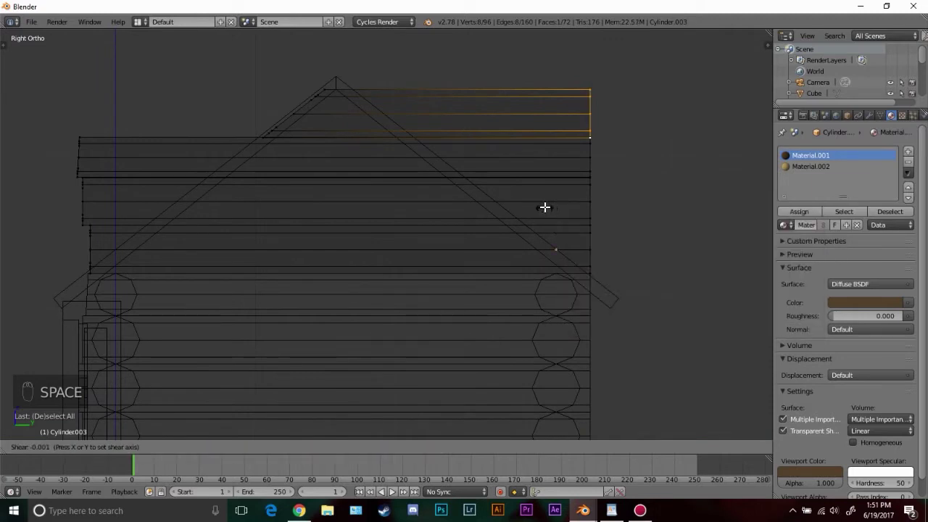
left_click(637, 202)
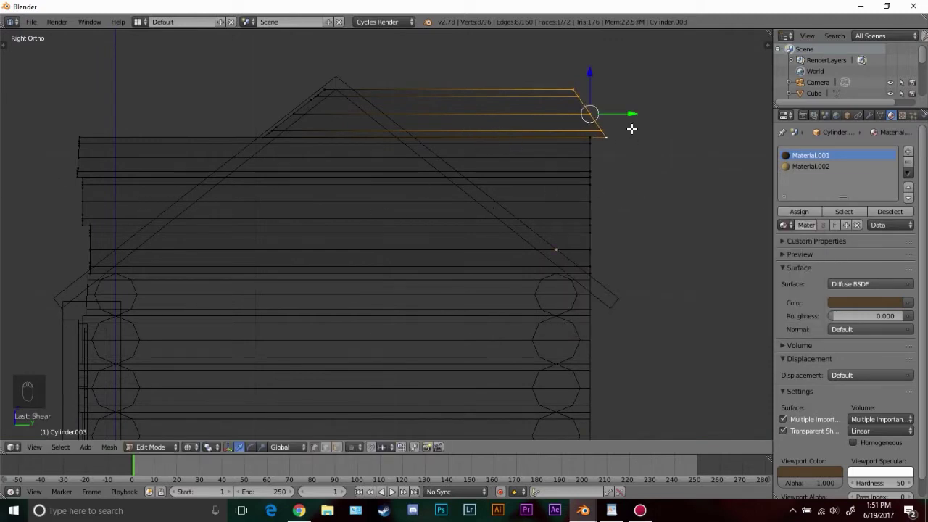
Move the topmost log's back end inward along Y to the rear roof slope and shear it further to match the slant
key("g")
key("y")
left_click(427, 126)
scroll(417, 112, "up", 3)
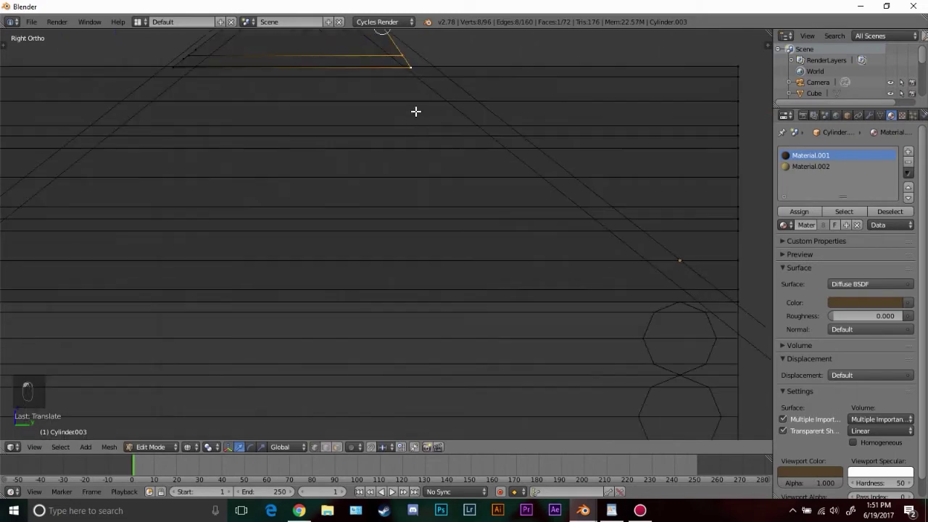
middle_click_drag(432, 68, 455, 169, "shift")
key("space")
key("Escape")
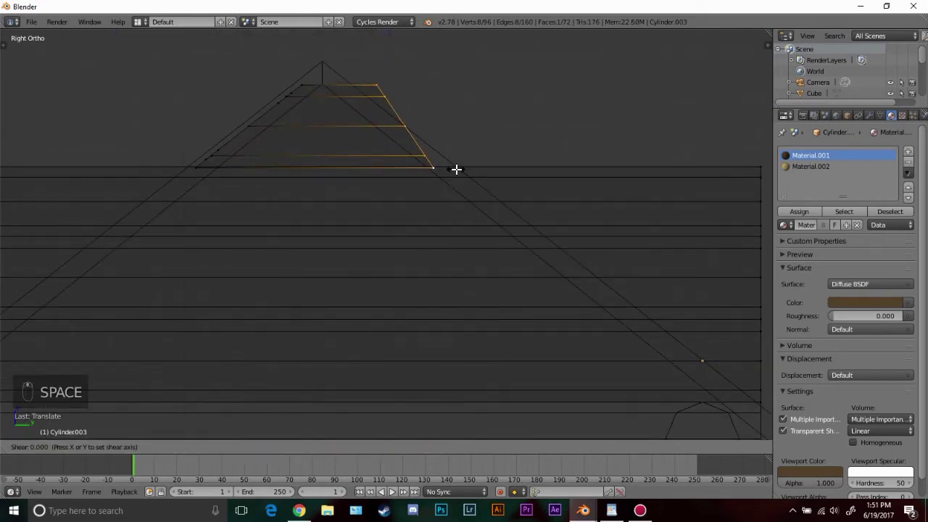
Move the back end of the second gable log row from the top inward along Y and shear it to the rear roof slope
key("KP_1")
key("KP_3")
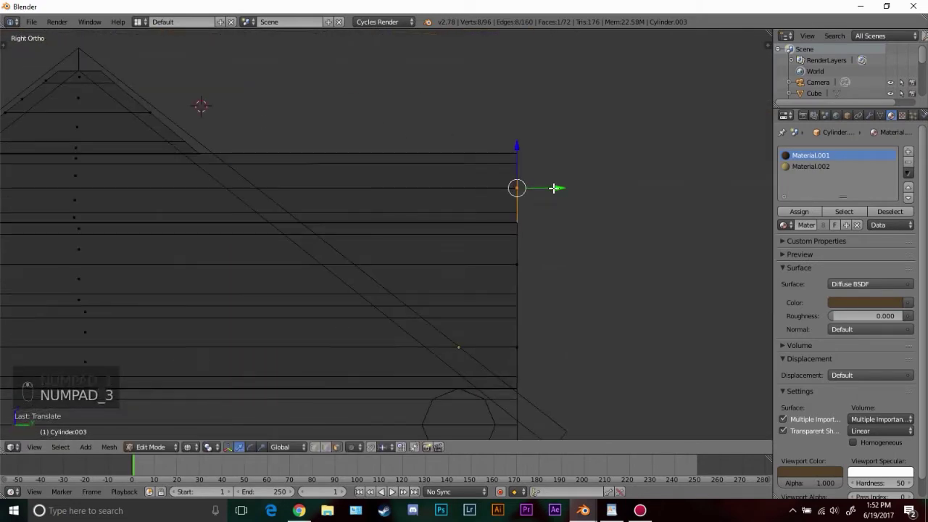
key("space")
key("Return")
left_click_drag(555, 189, 285, 189)
Box-select the front ends of the second gable row from the top, move them inward along Y and shear them to the roof slope
middle_click_drag(133, 216, 646, 194, "shift")
key("a")
key("b")
left_click_drag(120, 105, 192, 207)
left_click_drag(195, 166, 464, 177)
key("space")
key("Return")
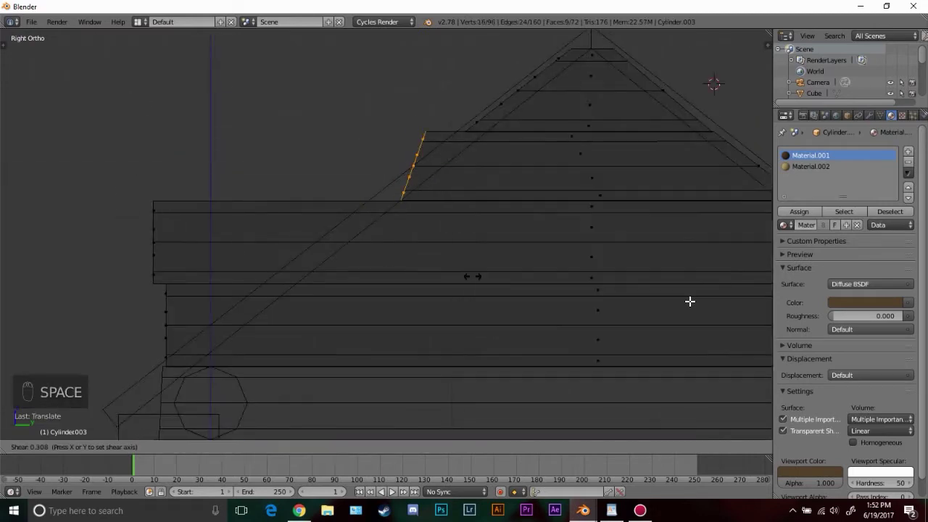
Select the back end of the third gable row from the top, move it inward along Y and shear it to the roof slope
middle_click_drag(618, 188, 260, 157, "shift")
right_click(671, 212)
key("space")
key("Return")
left_click_drag(719, 212, 526, 217)
key("space")
key("Return")
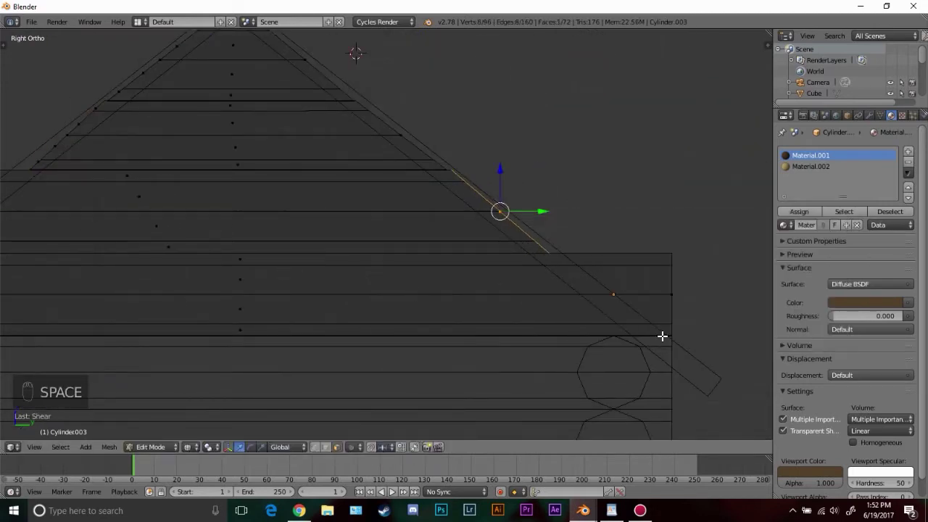
Select the back end of the lowest gable row, shift it inward along Y and shear it to the rear roof slope
right_click(651, 290)
key("space")
key("Return")
left_click_drag(696, 289, 625, 289)
middle_click_drag(180, 228, 652, 243, "shift")
Box-select the front ends of the third gable row from the top and shear them to match the front roof slope
key("a")
key("b")
left_click_drag(366, 156, 427, 265)
key("space")
key("Return")
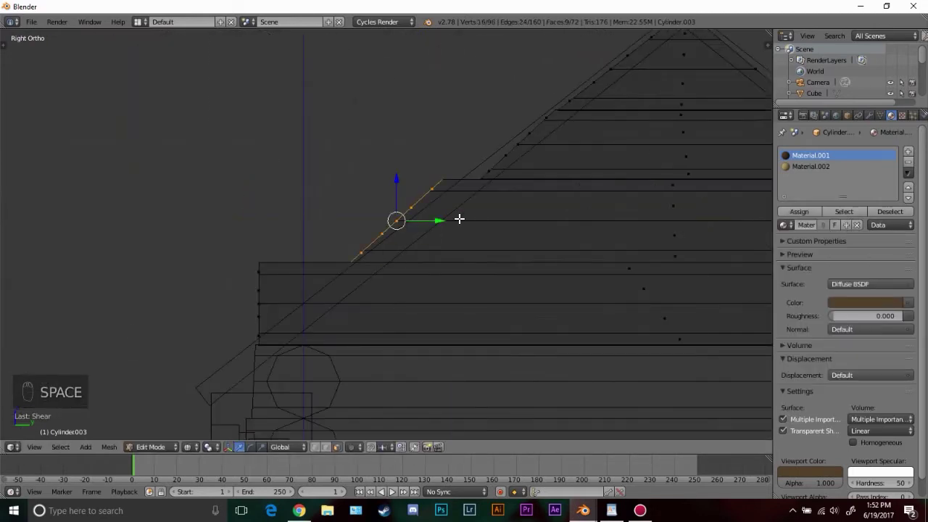
left_click(459, 218)
Fit the front ends of the lowest gable row to the roof slope and return to Object Mode in solid shading with nothing selected
key("a")
key("b")
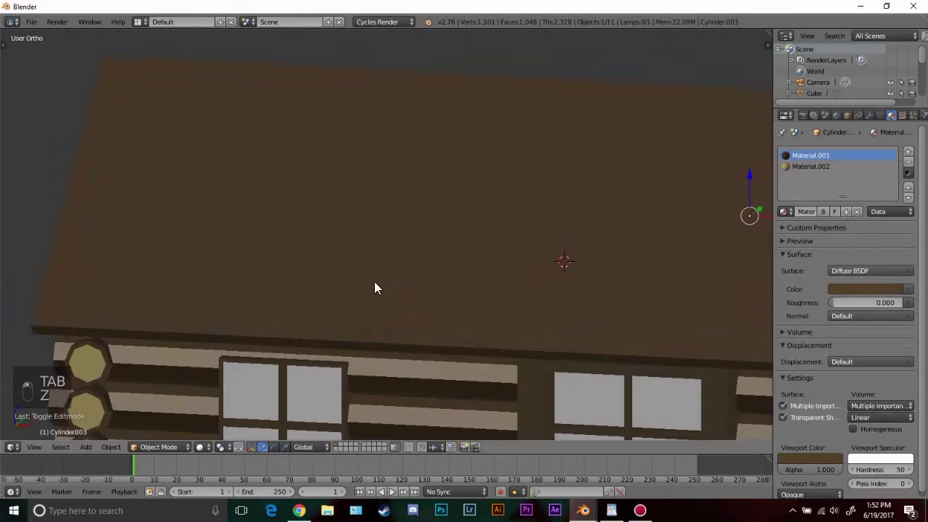
scroll(375, 282, "down", 4)
middle_click_drag(232, 279, 464, 174)
middle_click_drag(519, 181, 399, 221)
key("a")
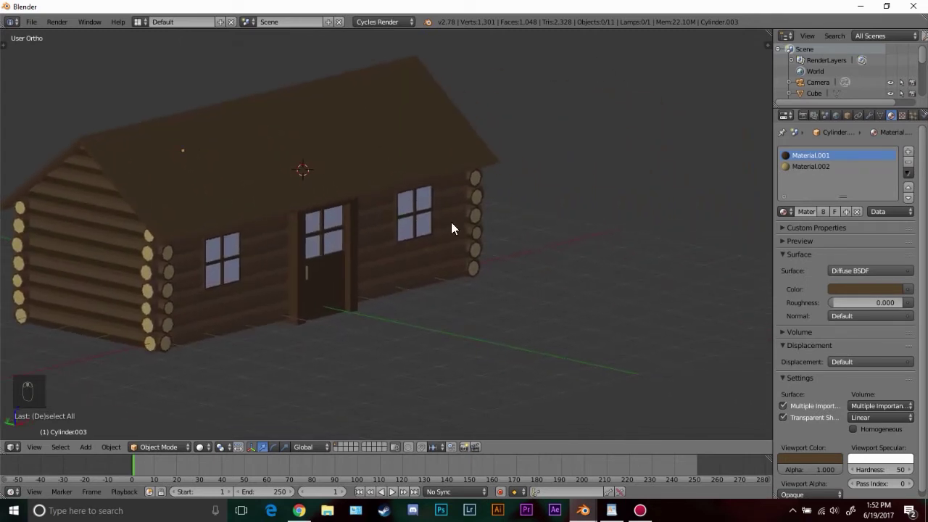
Add a plane and, in front view, lower it along Z to the base of the cabin
key("shift+a")
mouse_move(451, 222)
left_click(502, 221)
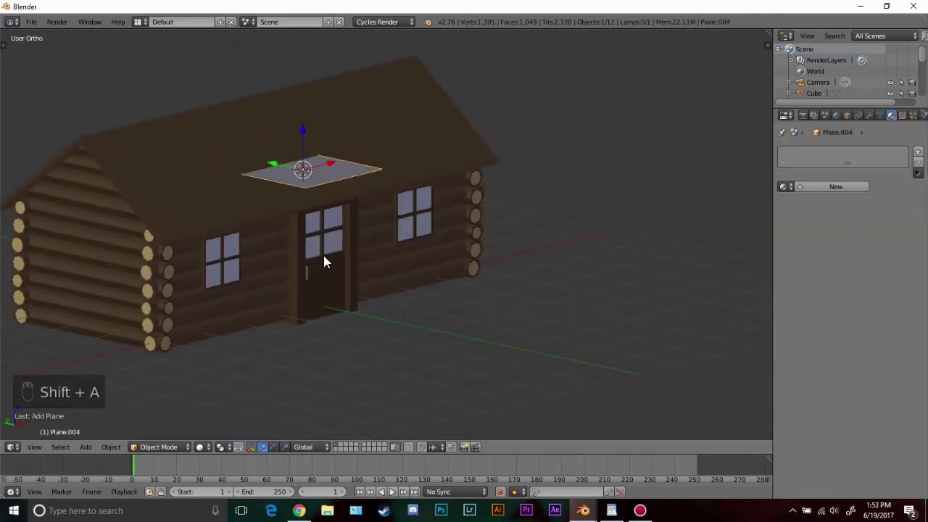
key("KP_1")
key("g")
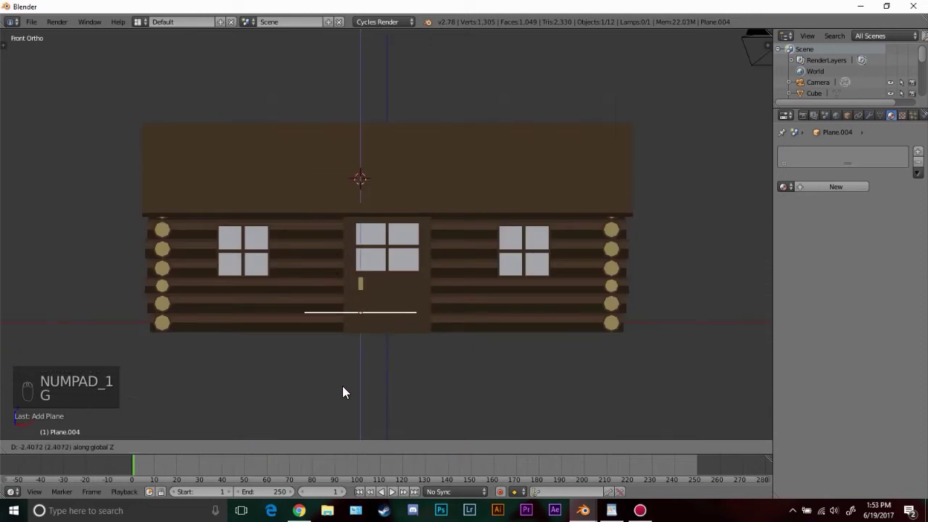
left_click(390, 368)
Scale the plane up into a large ground extending far beyond both ends of the cabin
scroll(393, 326, "down", 3)
key("s")
left_click(634, 308)
scroll(507, 293, "down", 2)
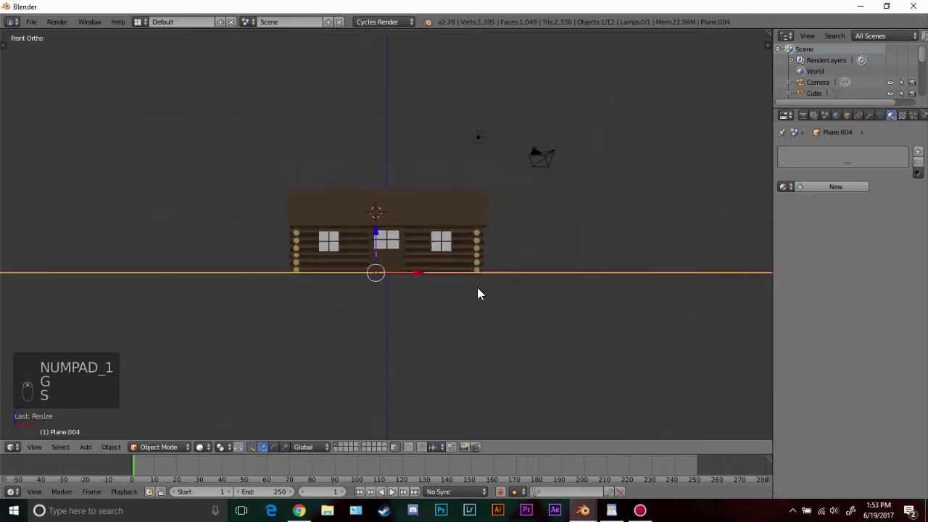
Scale up the ground plane so it extends well beyond the cabin on all sides
middle_click_drag(479, 292, 689, 234)
key("s")
left_click(489, 226)
key("s")
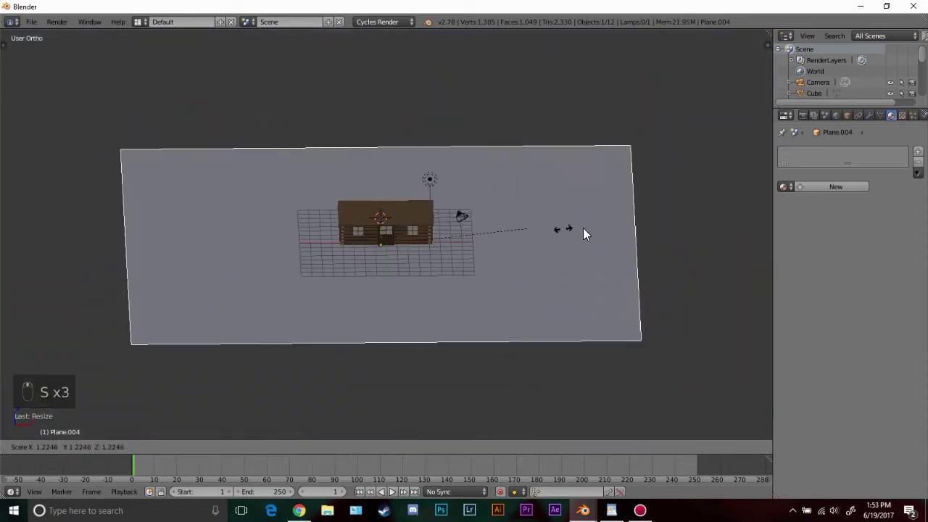
left_click(574, 231)
scroll(574, 232, "up", 3)
key("s")
left_click(534, 233)
Subdivide the ground plane's mesh six times in Edit Mode, then return to Object Mode
middle_click_drag(493, 257, 524, 254)
key("Tab")
key("w")
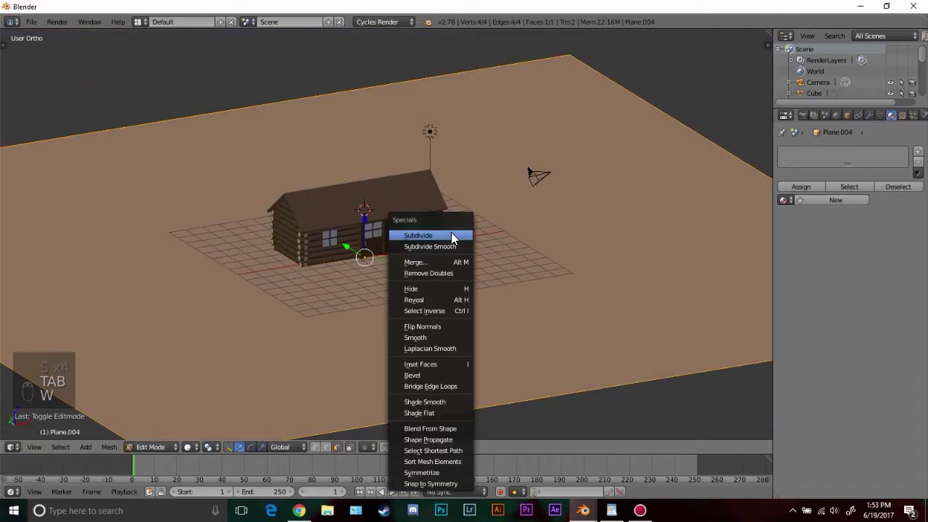
key("w")
key("w")
left_click(451, 232)
left_click(435, 234)
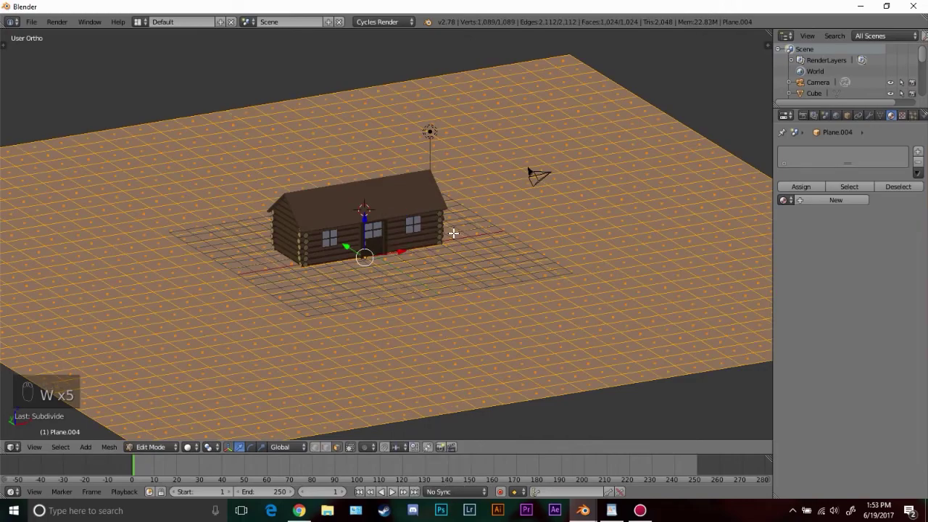
key("w")
left_click(456, 233)
middle_click_drag(456, 233, 436, 243)
scroll(436, 242, "up", 2)
key("Tab")
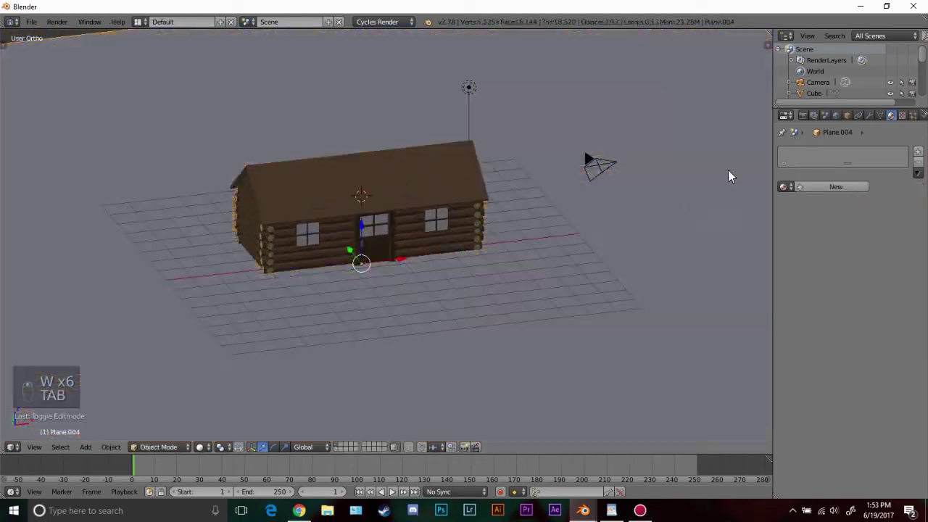
Add a Displace modifier to the ground plane with a new texture of type Clouds
left_click(870, 114)
left_click(801, 151)
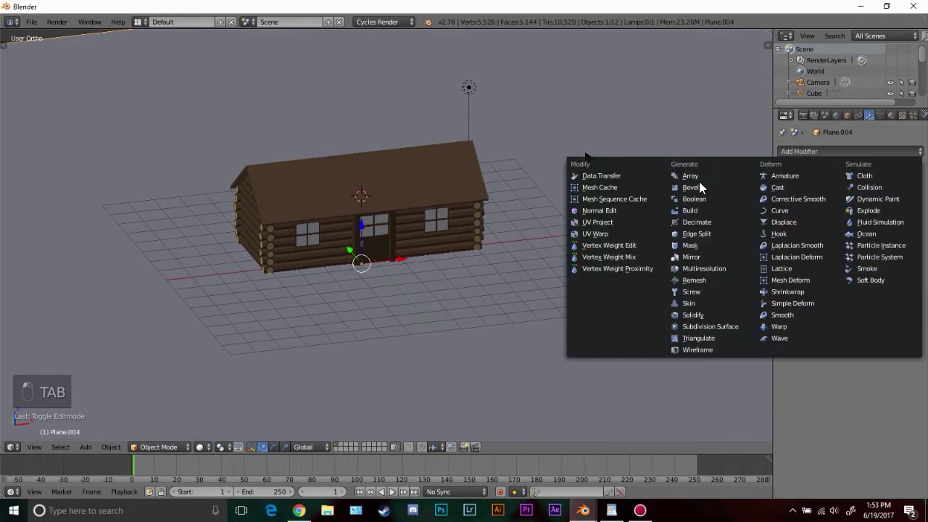
left_click(779, 222)
left_click(887, 213)
left_click(902, 114)
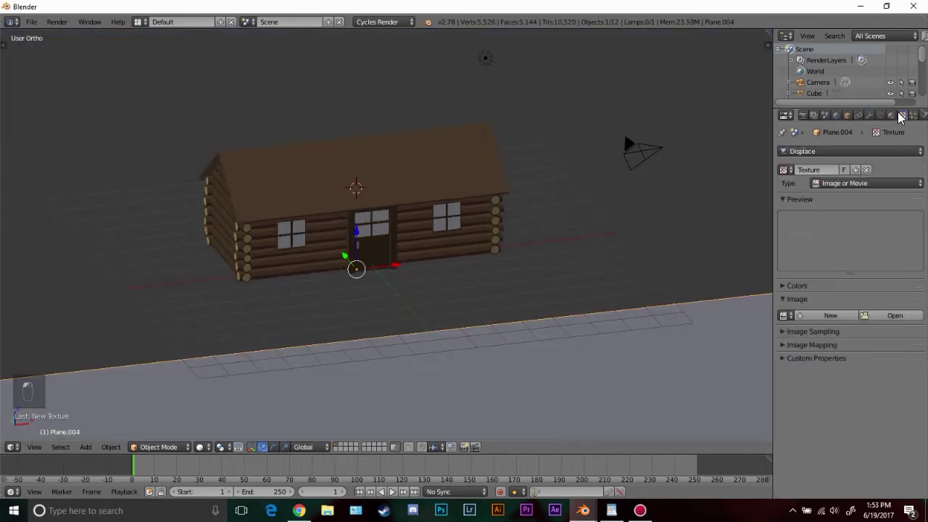
left_click(848, 183)
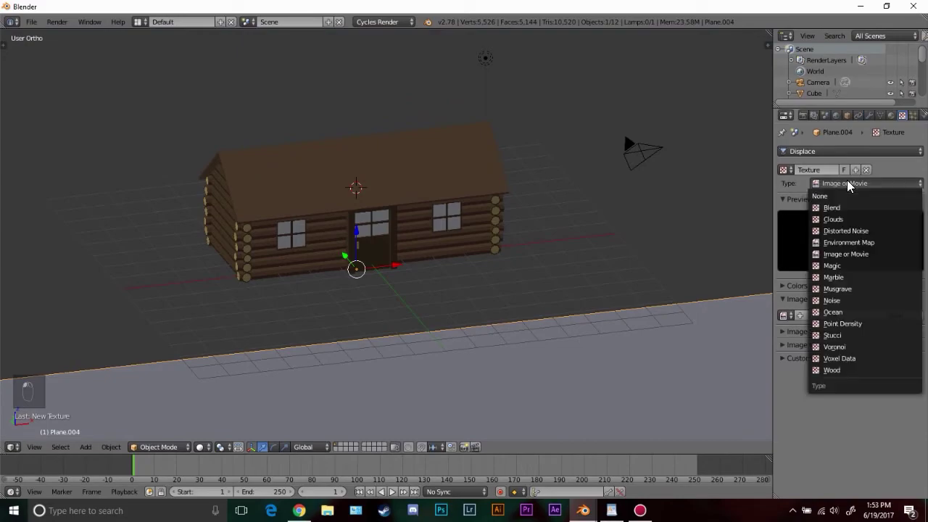
left_click(833, 219)
middle_click_drag(442, 240, 464, 249)
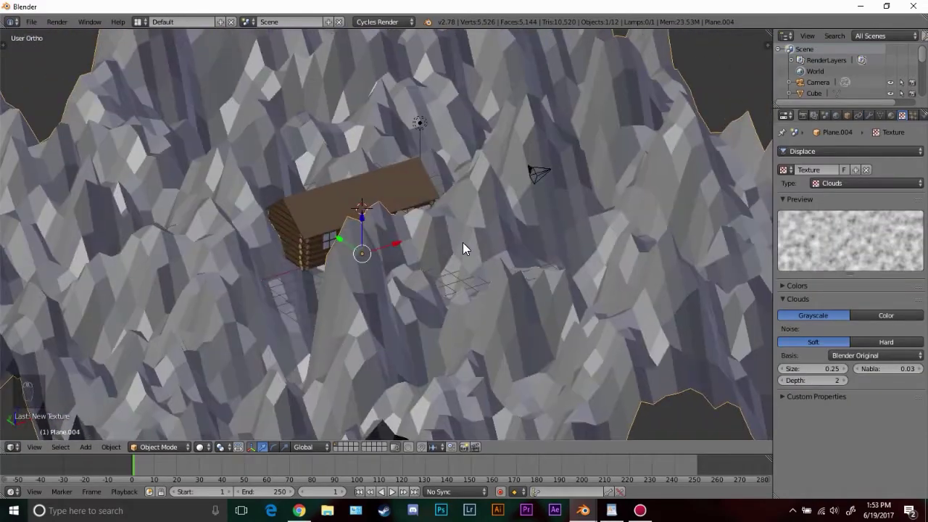
Set the ground plane's Displace strength to 0.100
left_click(869, 114)
left_click(857, 271)
left_click(857, 271)
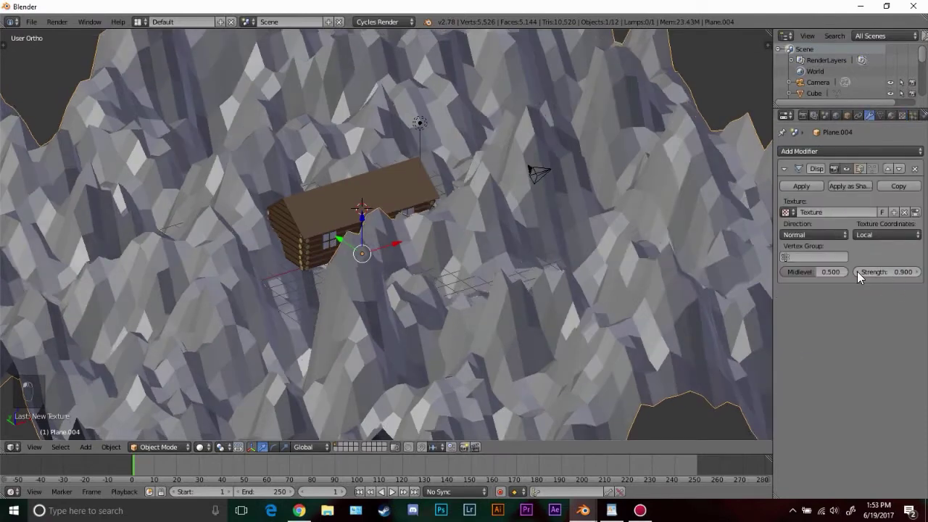
left_click(857, 271)
left_click(857, 271)
left_click(857, 271)
left_click(857, 271)
left_click(856, 271)
left_click(856, 271)
left_click(858, 271)
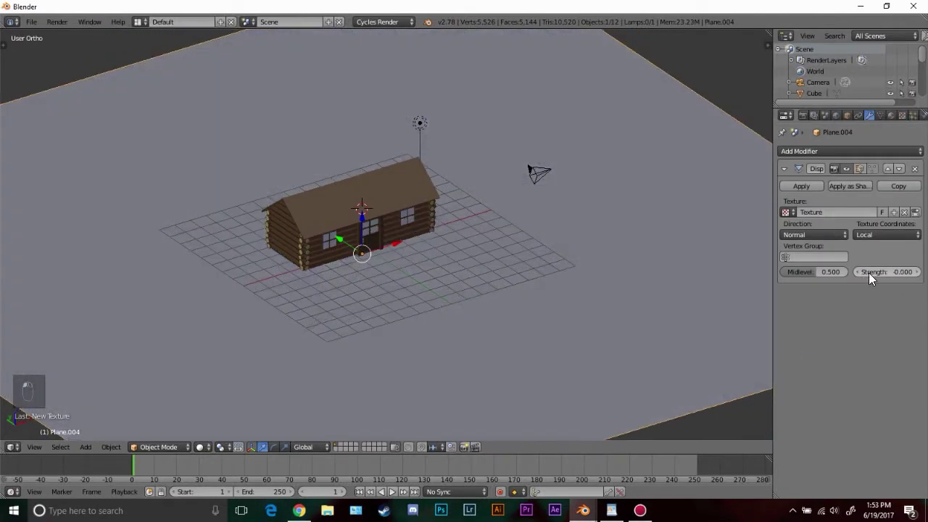
left_click(920, 271)
scroll(557, 294, "up", 3)
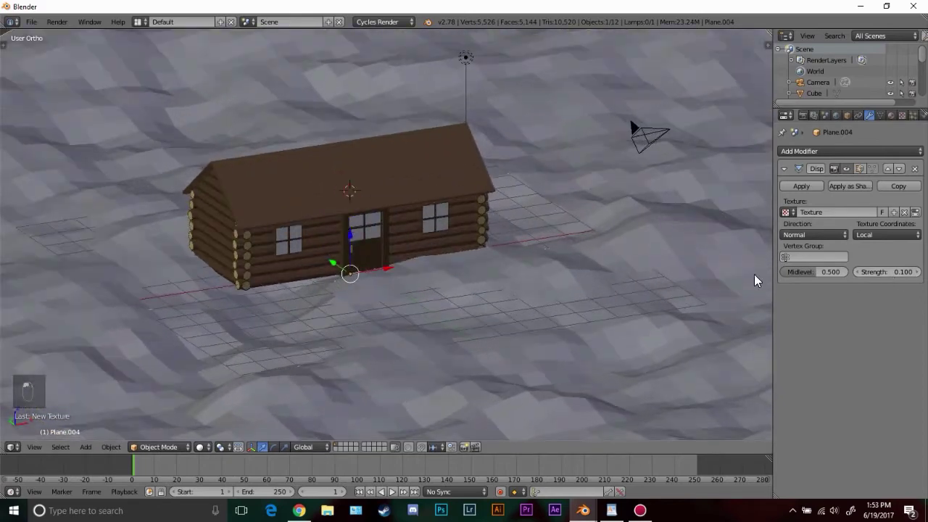
Apply the ground plane's scale
key("ctrl+a")
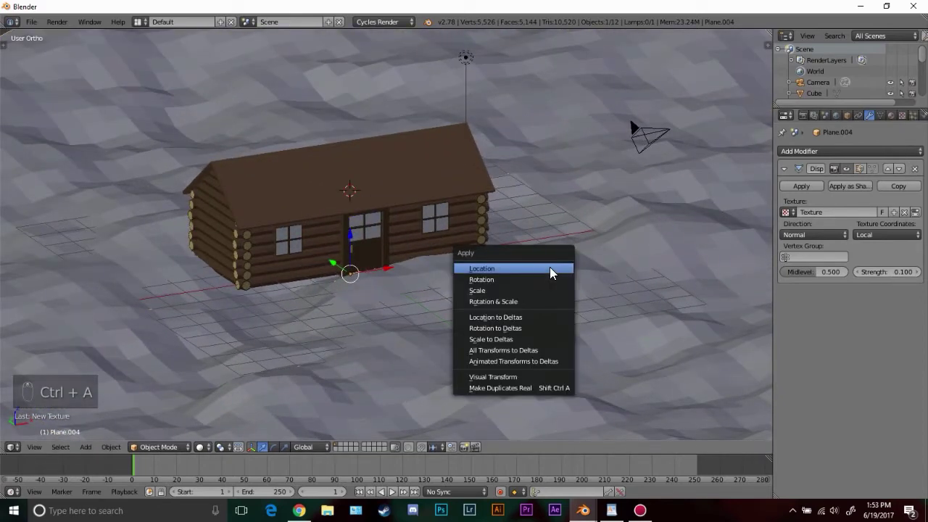
left_click(490, 289)
Set the ground plane's Displace strength to 0.150 while checking the terrain around the cabin's base
middle_click_drag(566, 205, 569, 245)
scroll(510, 264, "up", 6)
middle_click_drag(453, 284, 467, 247)
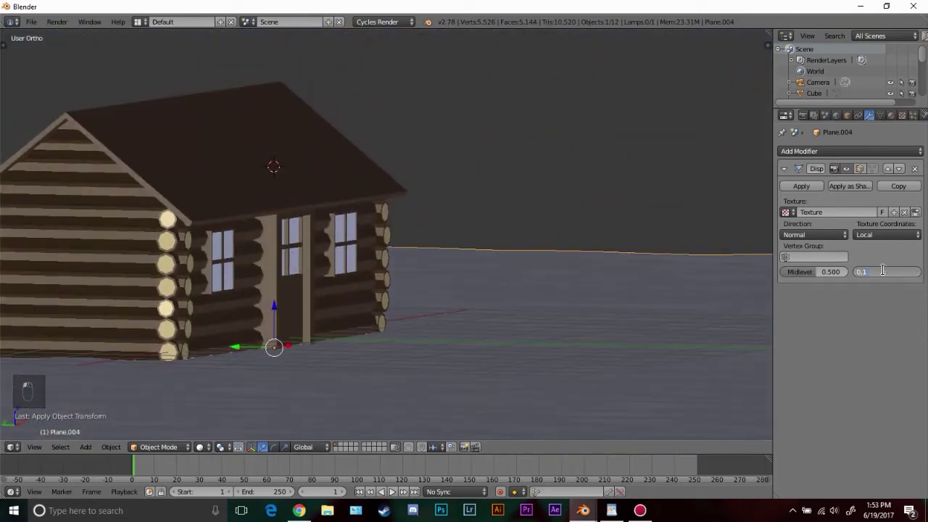
scroll(421, 311, "down", 2)
middle_click_drag(380, 318, 340, 345)
scroll(367, 337, "down", 2)
scroll(478, 234, "down", 3)
Align the camera to a low, close view of the cabin's front
middle_click_drag(479, 235, 467, 216)
scroll(493, 222, "up", 6)
scroll(466, 218, "up", 1)
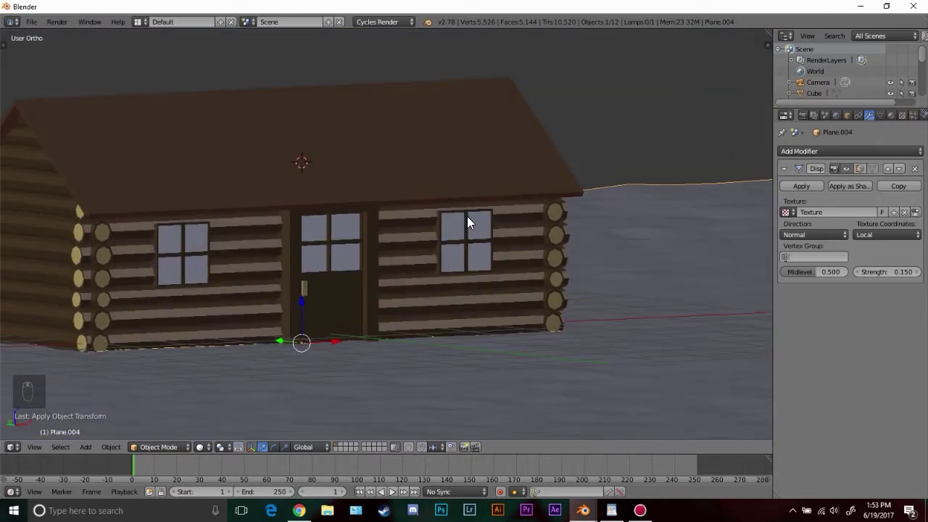
key("ctrl+alt+KP_0")
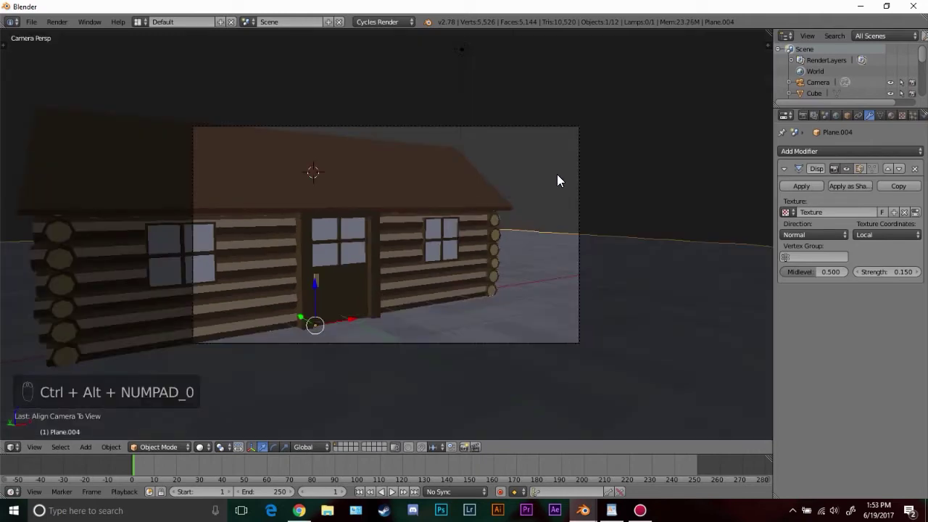
Move the camera back along its local Z axis and shift it to frame the cabin's whole front
right_click(578, 198)
key("g")
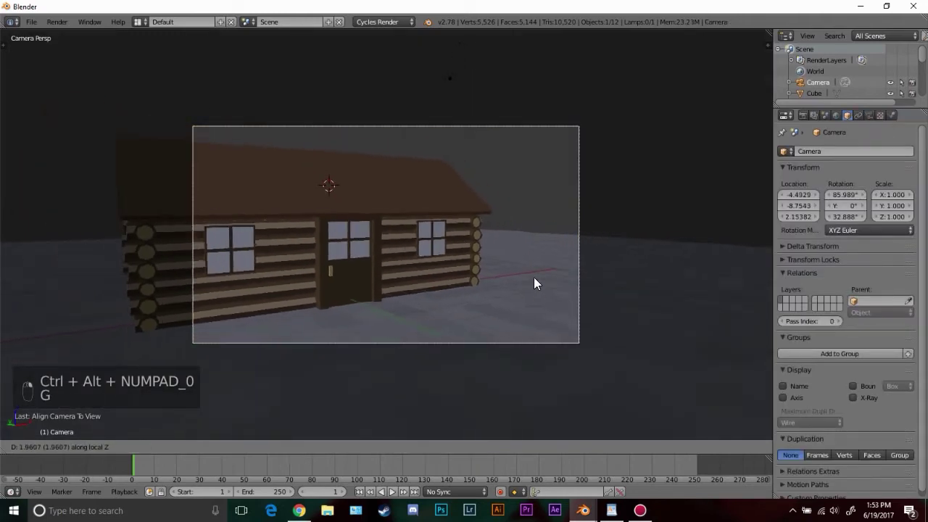
left_click(496, 263)
key("g")
left_click(504, 332)
key("g")
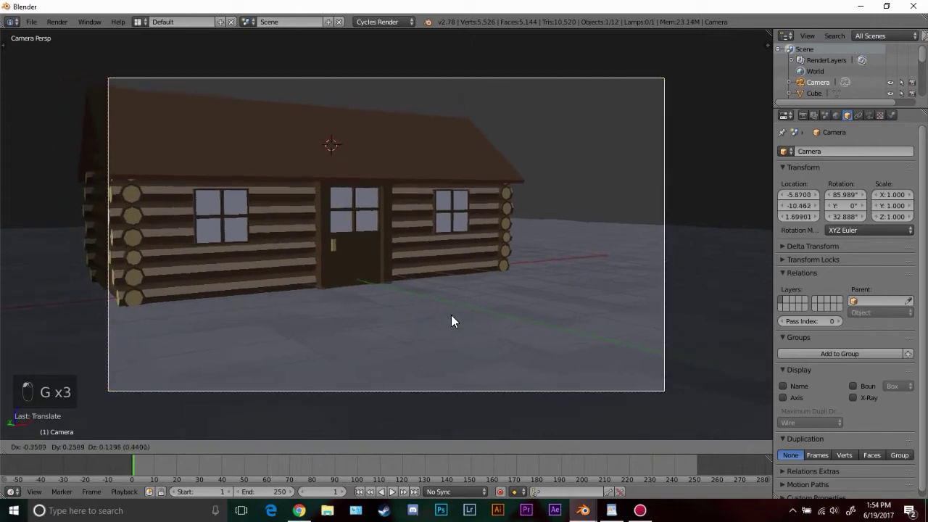
left_click(432, 324)
Rotate the camera slightly with trackball rotation to refine the framing of the cabin
key("r")
key("r")
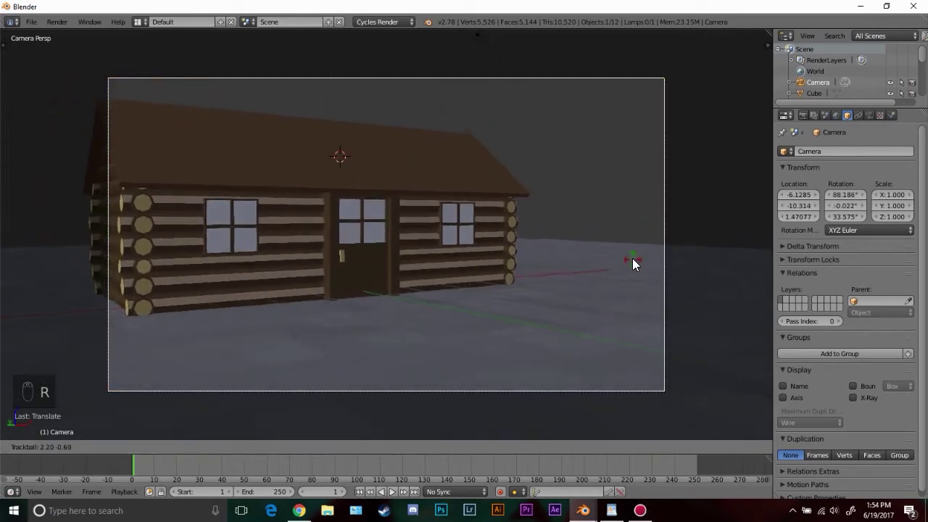
left_click(636, 265)
Preview the scene's lighting through the camera in rendered shading, then return to solid shading
key("shift+z")
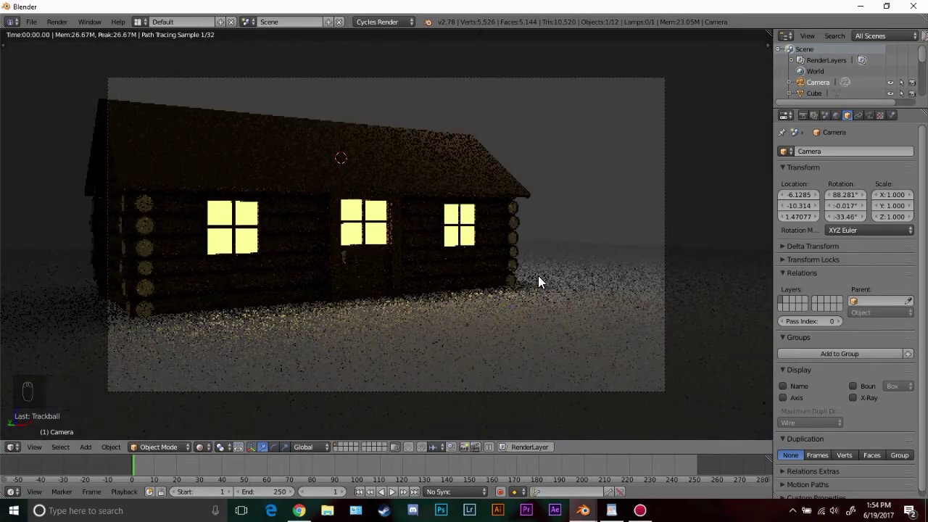
key("z")
key("z")
key("z")
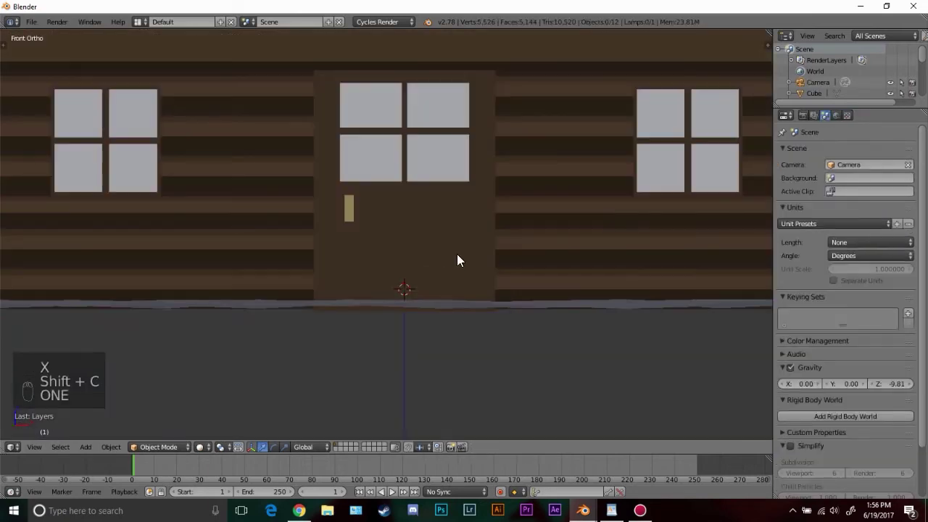
Switch to the empty second layer and center the view on the 3D cursor
scroll(457, 257, "down", 2)
key("2")
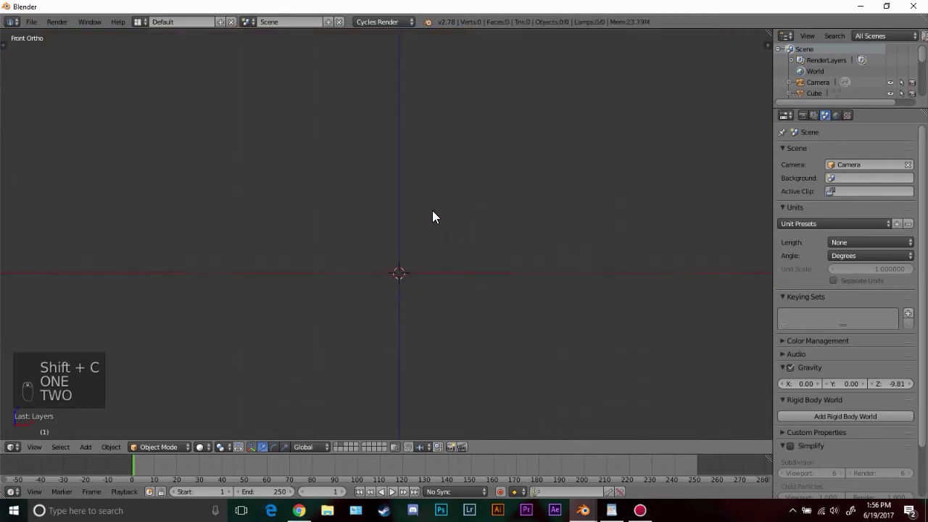
middle_click_drag(409, 285, 420, 268, "shift")
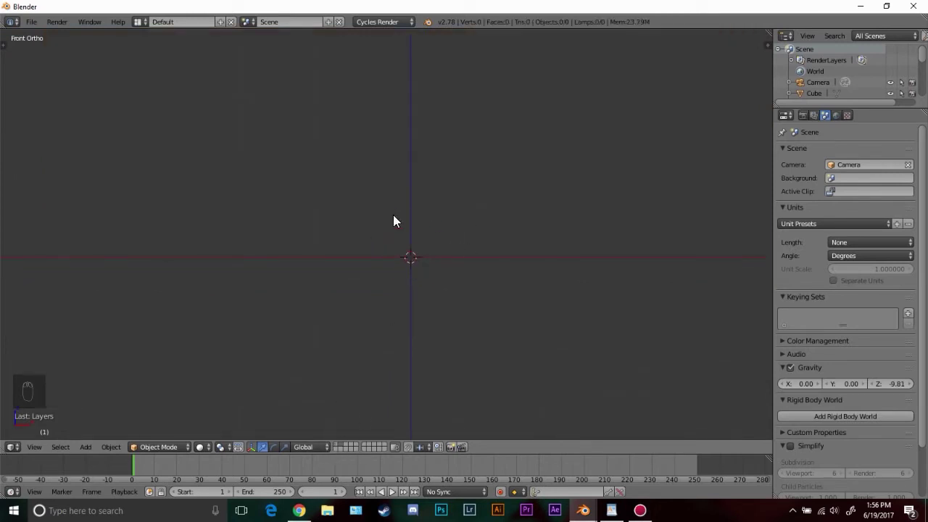
Add a cylinder mesh at the 3D cursor and set its vertex count to 5
key("shift+a")
mouse_move(396, 217)
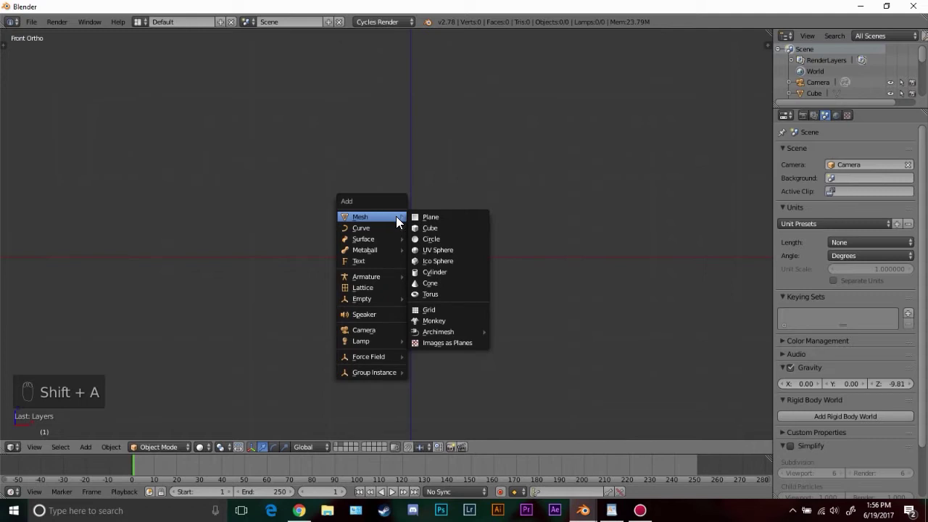
left_click(436, 273)
key("t")
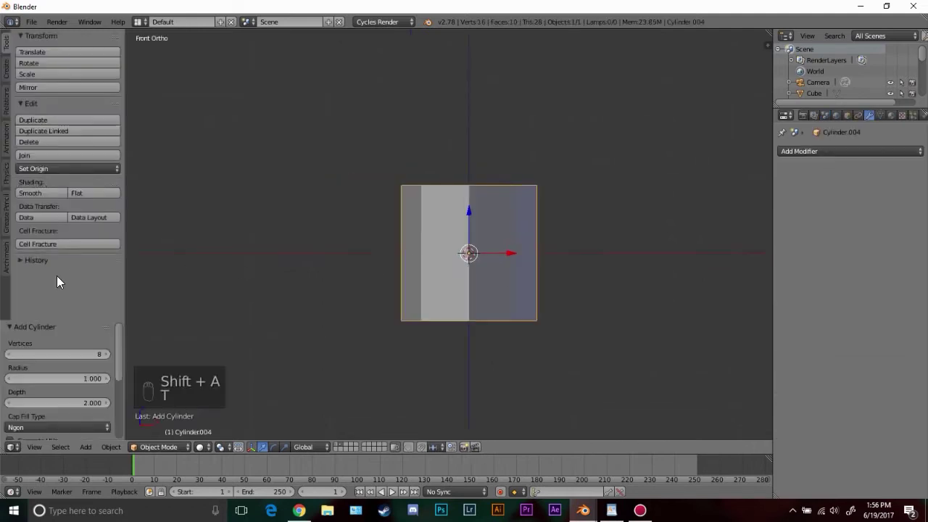
left_click(7, 355)
left_click(7, 355)
left_click(8, 354)
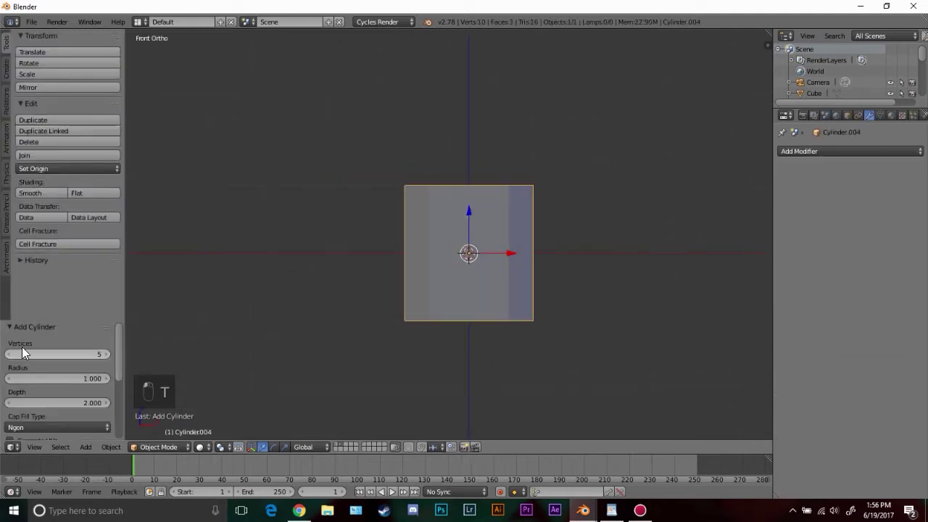
key("t")
middle_click_drag(624, 218, 645, 246)
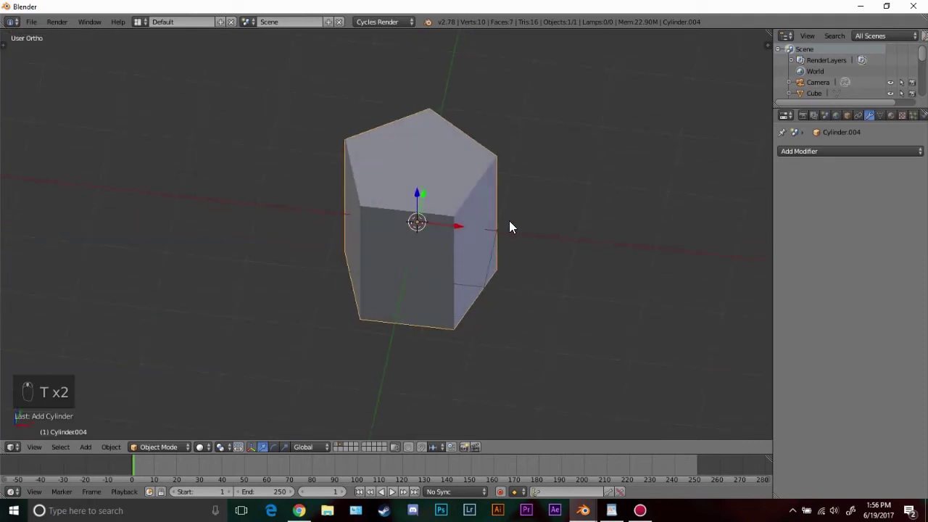
Scale the cylinder into a thin, tall trunk and raise it along Z until its base rests on the ground line
key("KP_1")
key("s")
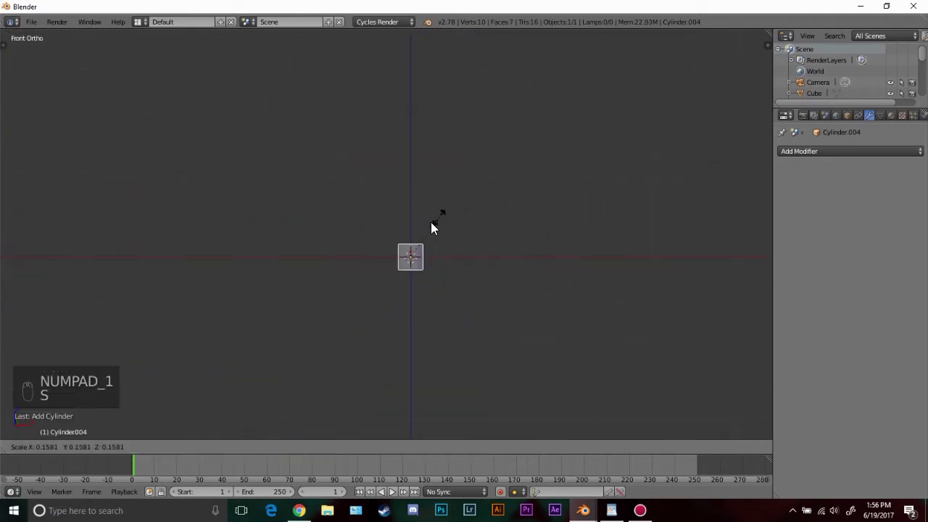
left_click(428, 226)
key("s")
key("g")
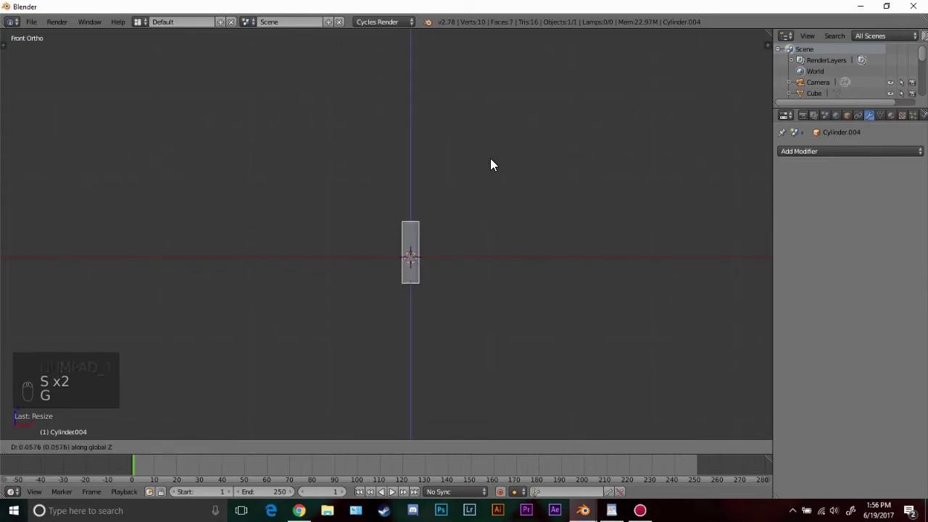
left_click(492, 139)
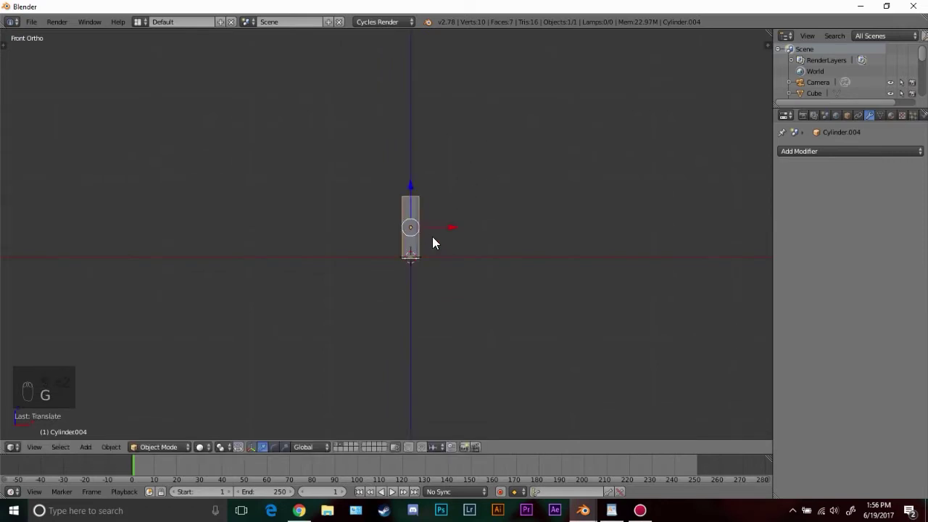
Extrude the trunk's top face in place and scale it outward by about 4.5
scroll(523, 230, "up", 5)
middle_click_drag(565, 137, 486, 227, "shift")
key("Tab")
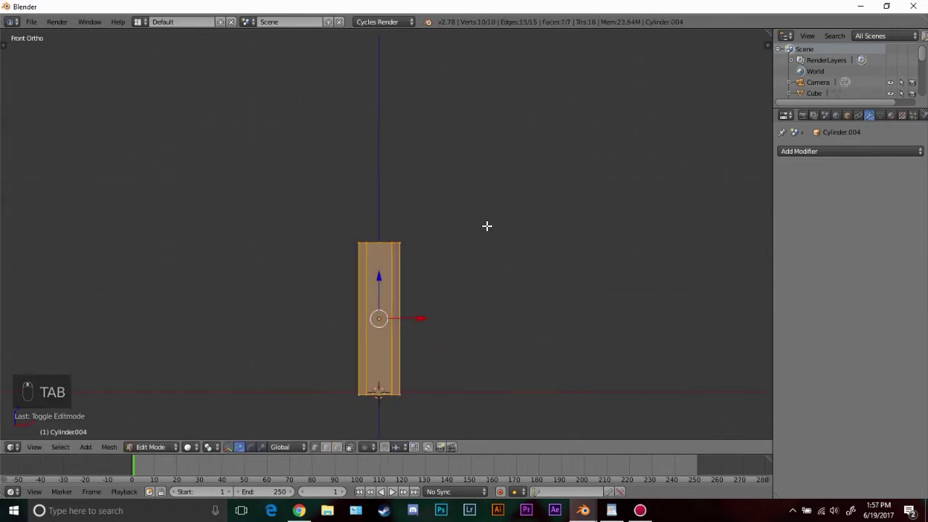
key("a")
key("a")
key("b")
key("z")
key("b")
left_click_drag(296, 206, 437, 247)
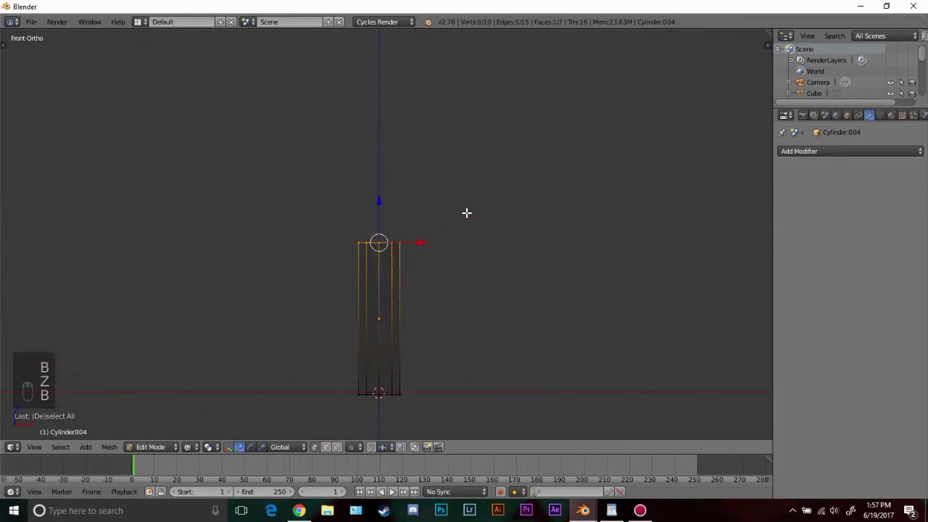
key("e")
right_click(472, 177)
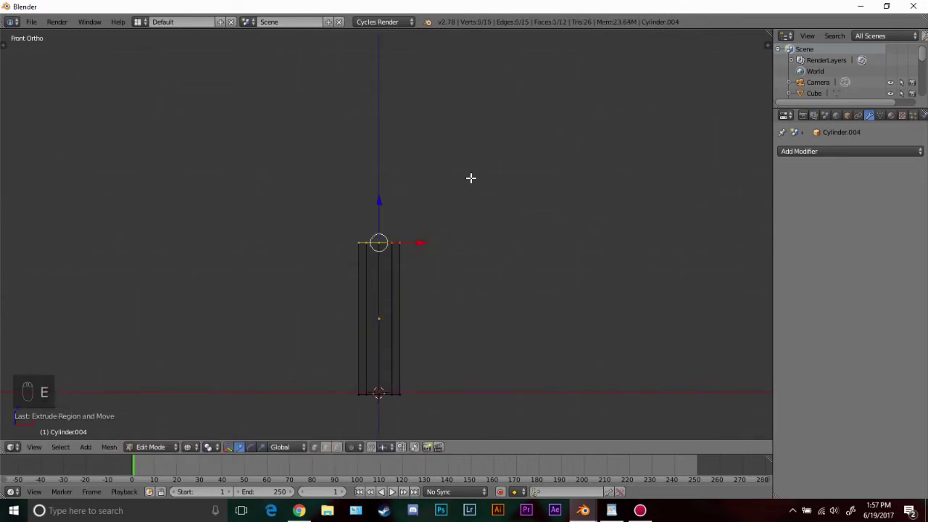
key("s")
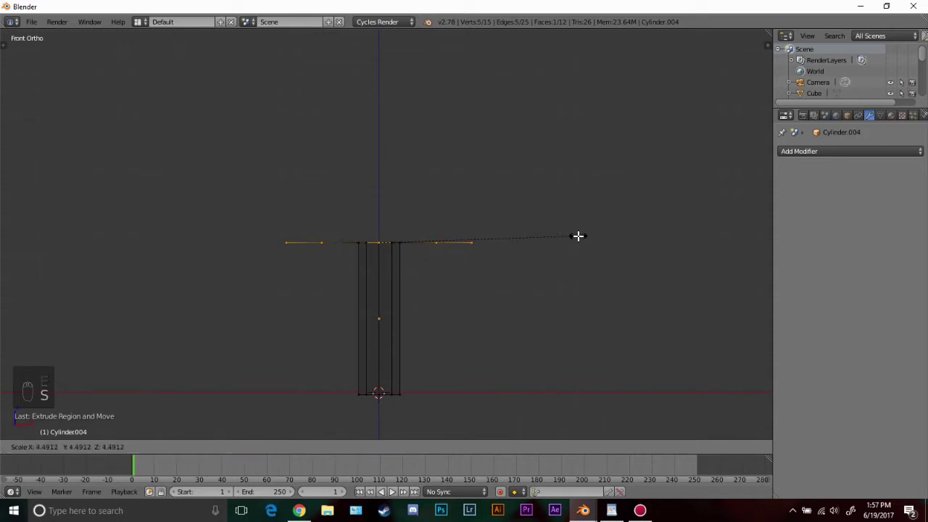
left_click(578, 236)
Extrude the widened rim above the trunk upward and scale its top inward by about 0.4 to form the lowest foliage tier
middle_click_drag(578, 234, 520, 283, "shift")
key("e")
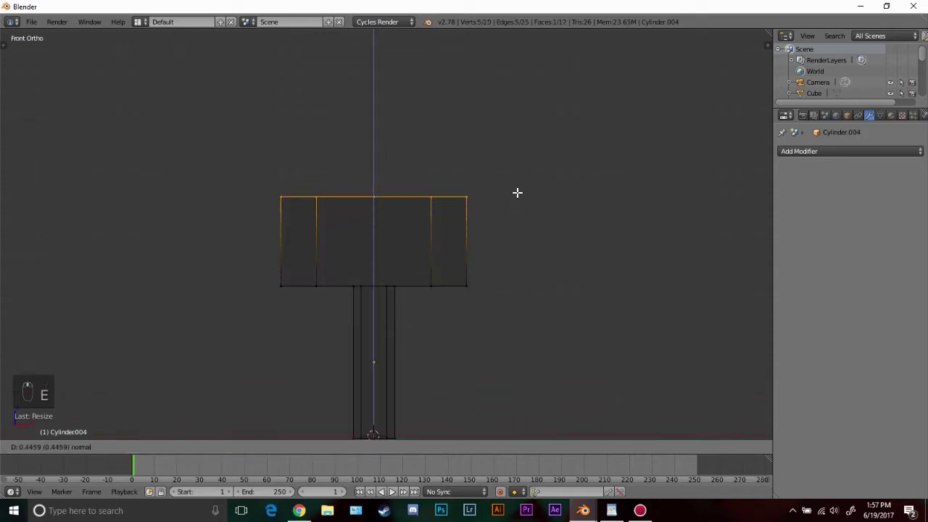
left_click(518, 181)
key("s")
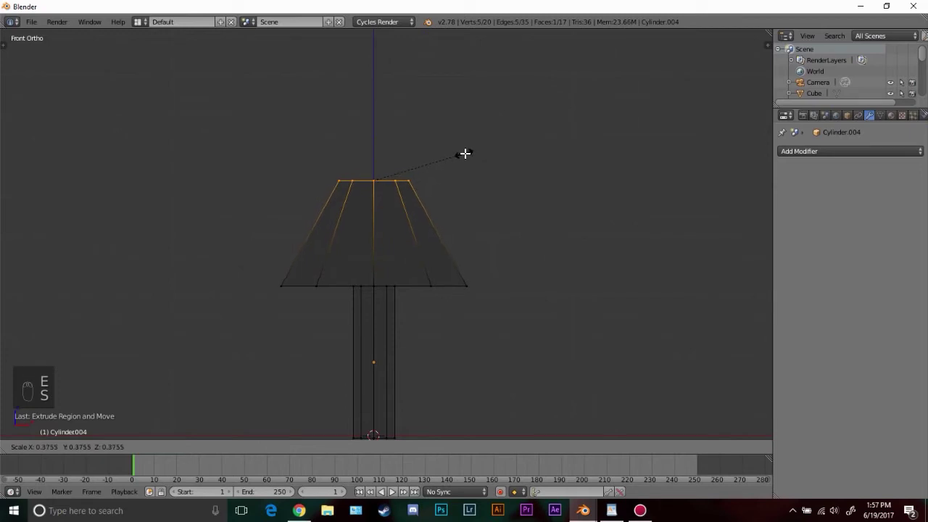
left_click(471, 156)
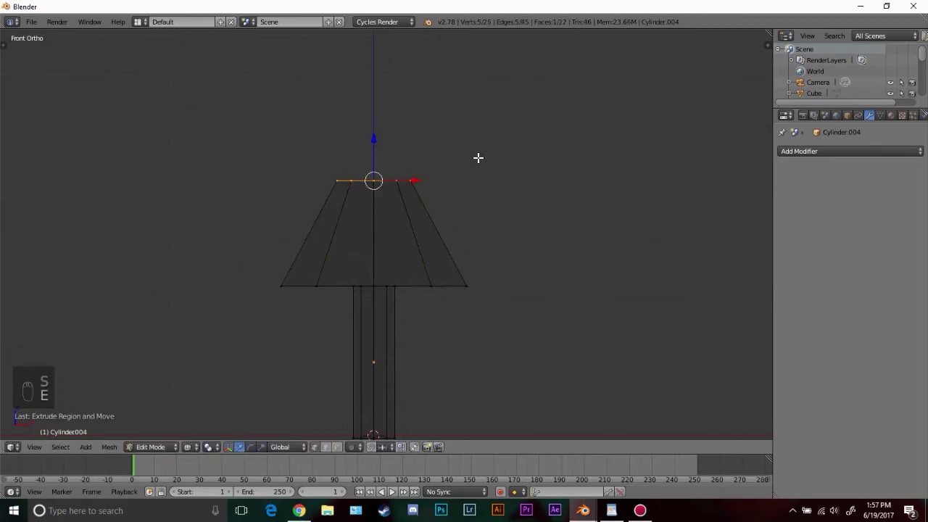
Extrude the lowest tier's top in place, scale it outward by about 2.26 and lower it along Z as the second tier's rim
key("s")
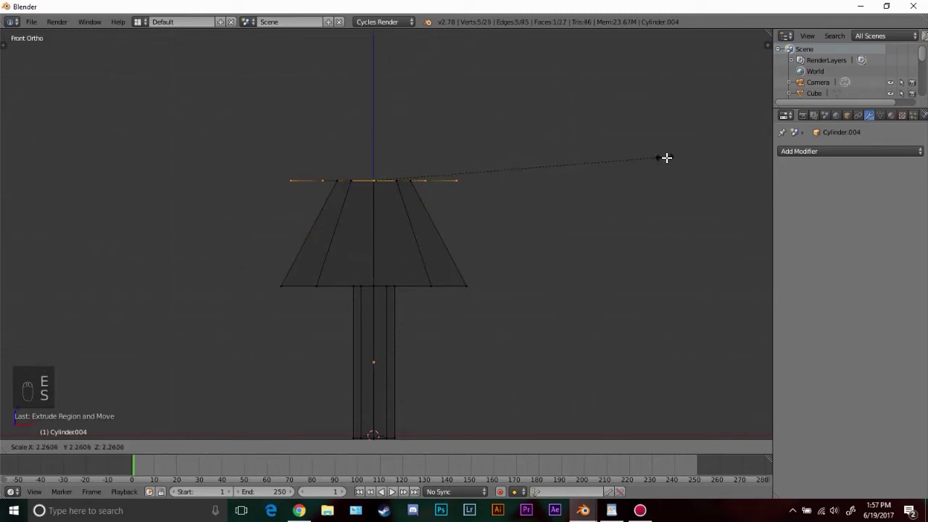
left_click(666, 157)
key("g")
key("z")
left_click(653, 216)
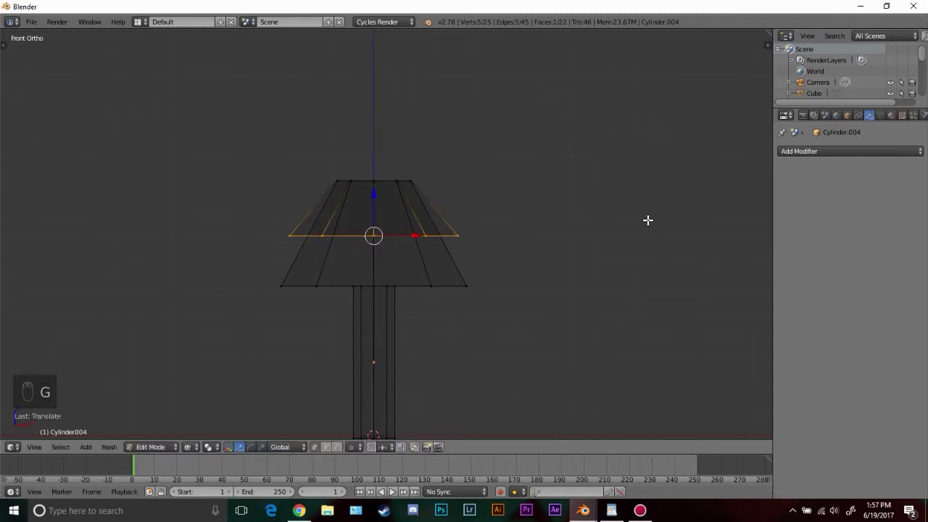
Extrude the second tier's rim upward and scale its top inward to taper the tier
key("e")
left_click(511, 116)
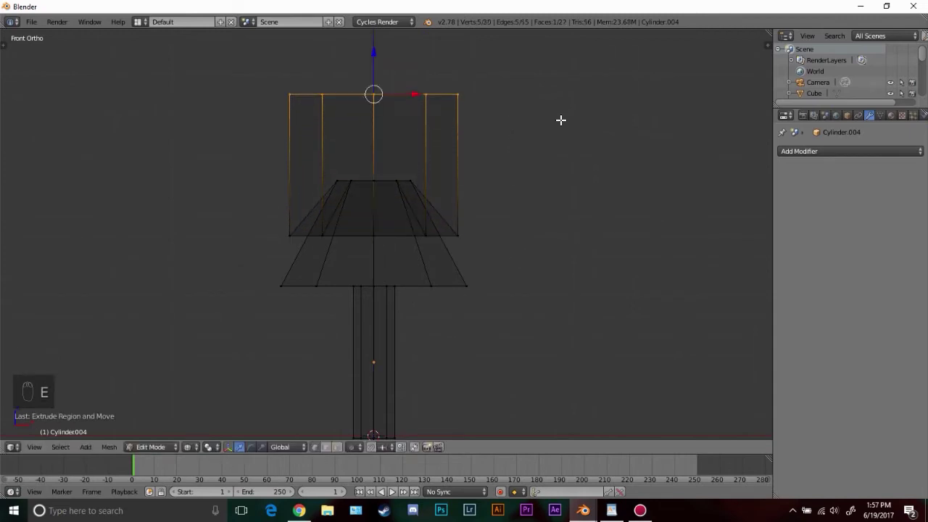
key("s")
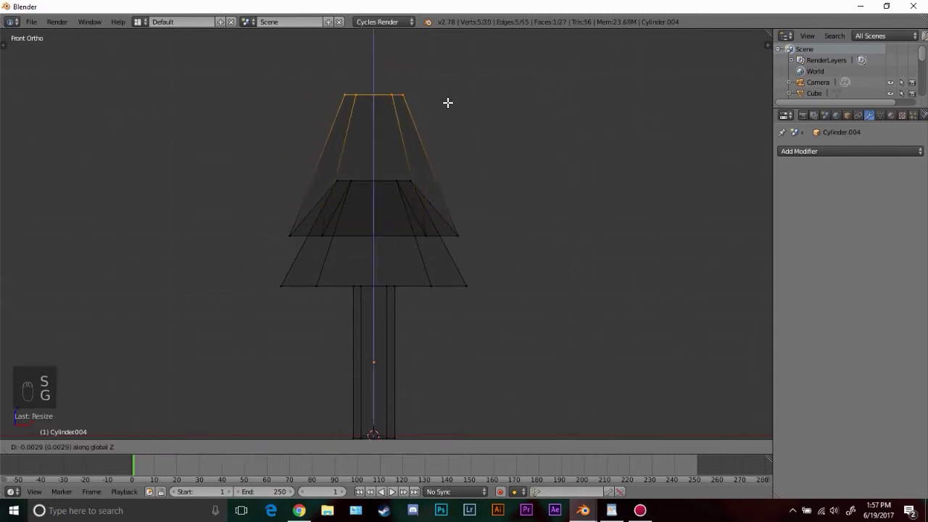
left_click(449, 116)
middle_click_drag(451, 137, 440, 219, "shift")
Extrude the second tier's top in place, scale it outward by about 2.3, lower it along Z and widen it slightly as the third tier's rim
key("e")
left_click(442, 236)
key("s")
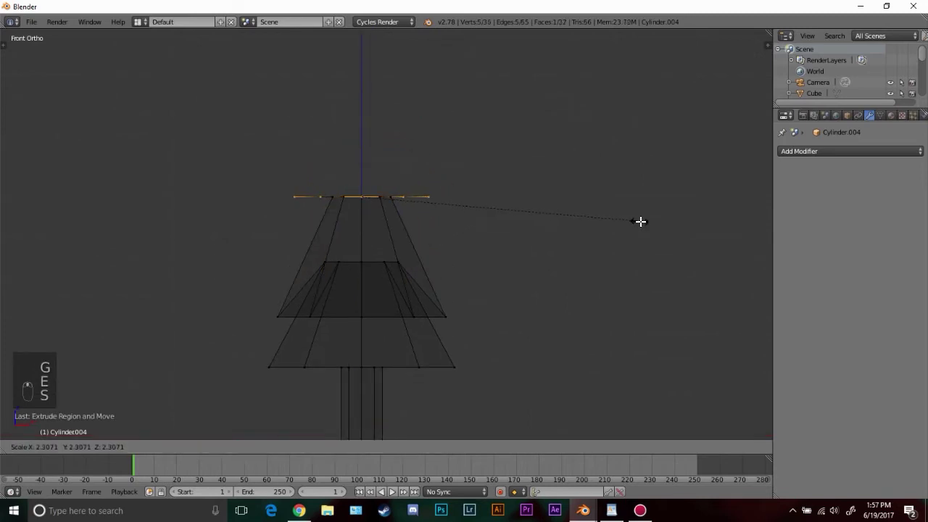
left_click(640, 221)
key("g")
right_click(462, 219)
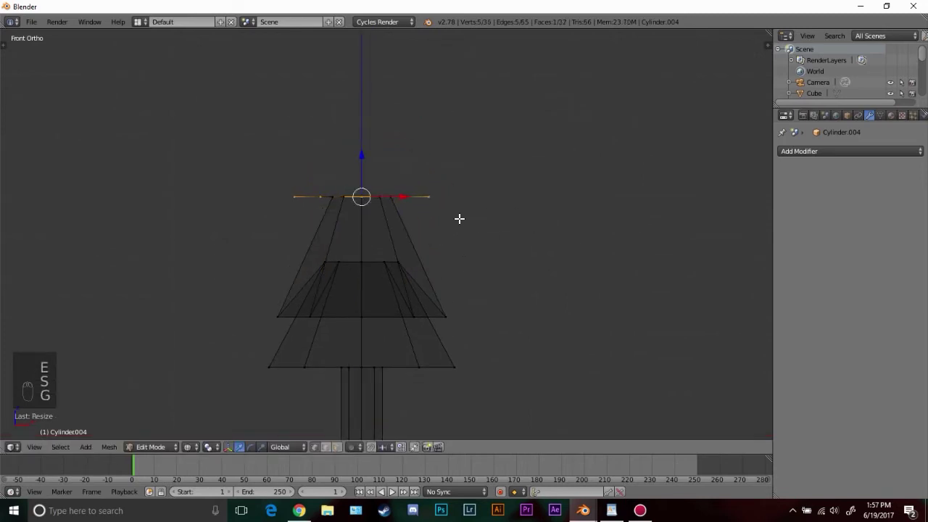
key("g")
key("z")
left_click(466, 276)
key("s")
left_click(500, 264)
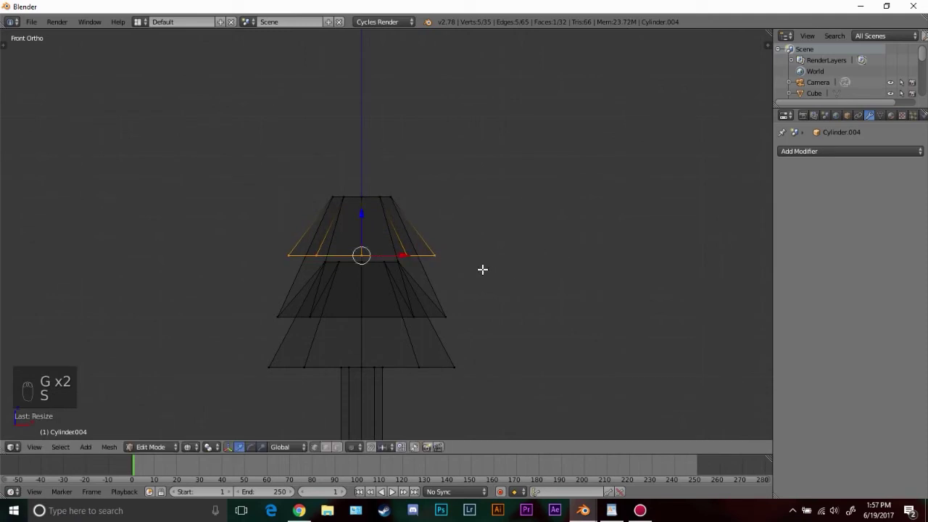
Extrude the third tier's rim upward, scale its top inward and lower it slightly along Z
key("e")
left_click(459, 123)
key("s")
left_click(431, 119)
key("g")
key("z")
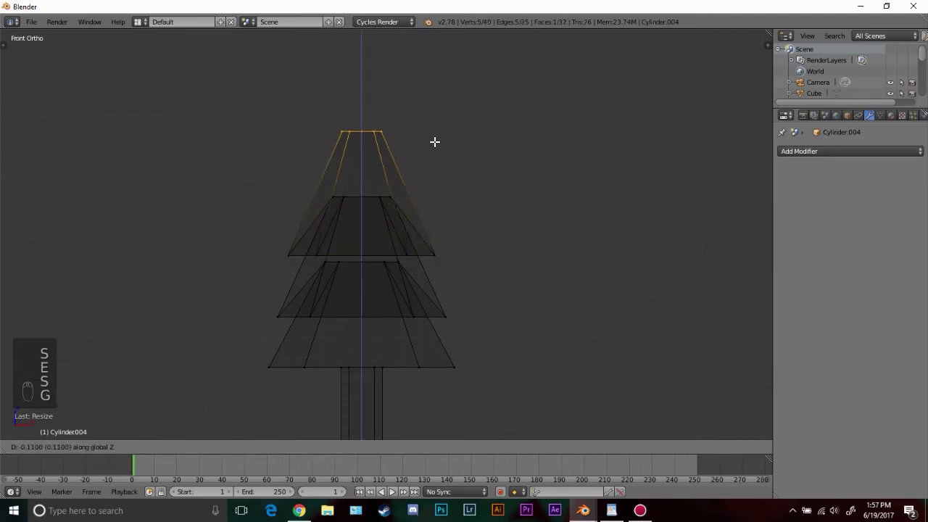
left_click(428, 158)
Extrude the third tier's top in place, scale it outward and lower it as the fourth tier's rim, with solid shading on
key("e")
right_click(430, 160)
key("s")
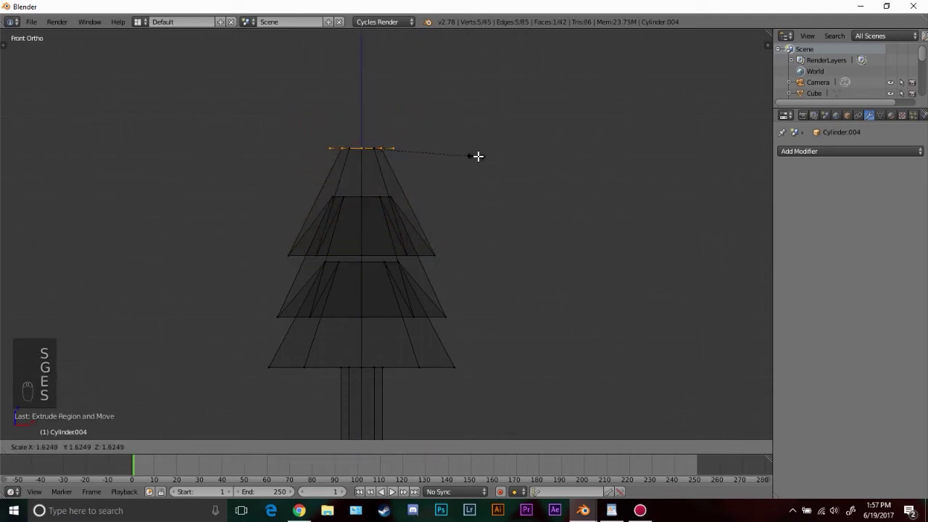
left_click(493, 154)
key("z")
key("g")
left_click(500, 201)
Widen the fourth tier's rim and adjust its height so it ends slightly narrower than the tier below and overlaps that tier's top
key("s")
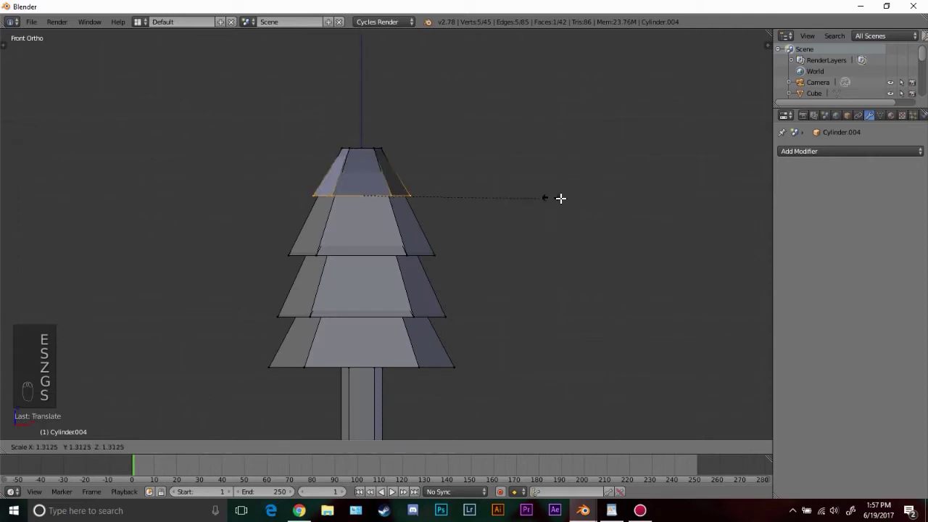
left_click(609, 203)
key("g")
left_click(614, 216)
key("s")
left_click(609, 216)
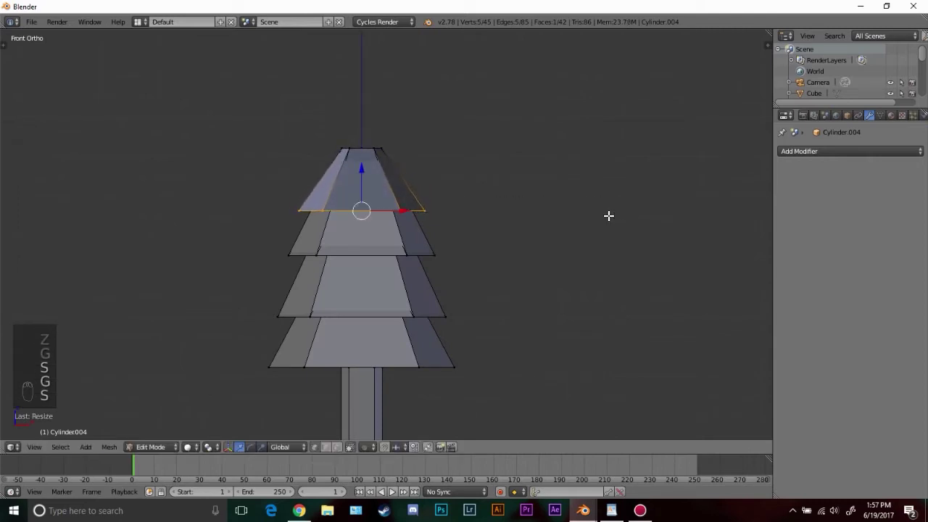
key("g")
left_click(609, 201)
key("s")
left_click(573, 205)
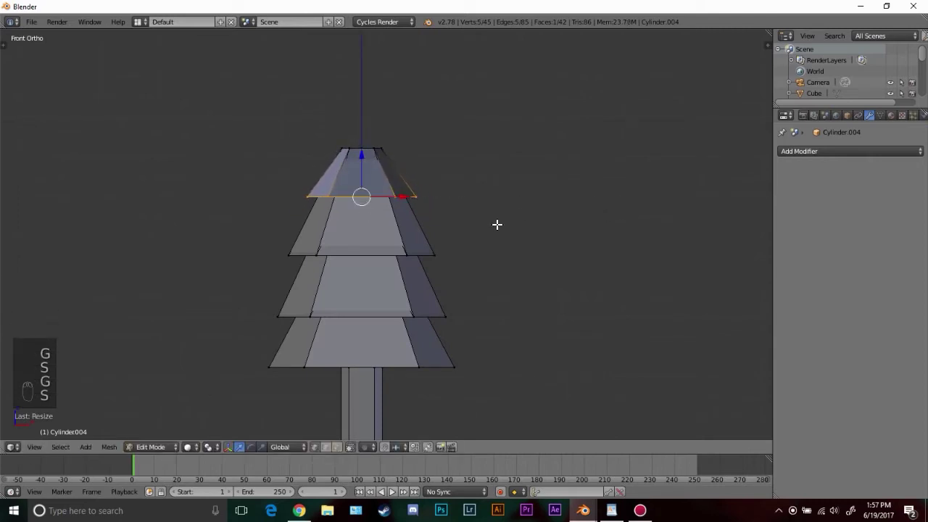
Extrude the fourth tier's rim upward, scale its top inward, lower it to shorten the tier and switch to wireframe shading
key("e")
left_click(474, 133)
key("s")
left_click(439, 116)
key("g")
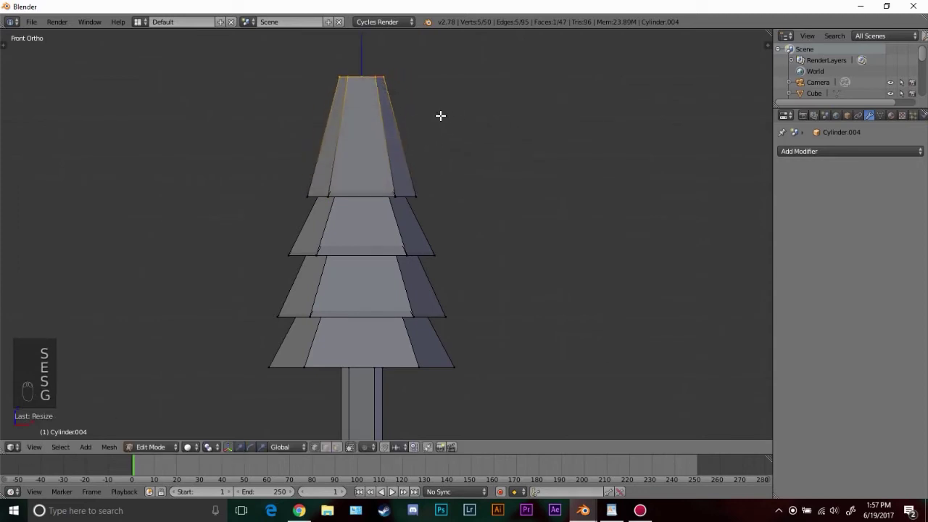
middle_click(441, 130)
left_click(446, 170)
scroll(449, 179, "up", 1)
key("z")
middle_click_drag(453, 145, 447, 179, "shift")
scroll(449, 175, "up", 2)
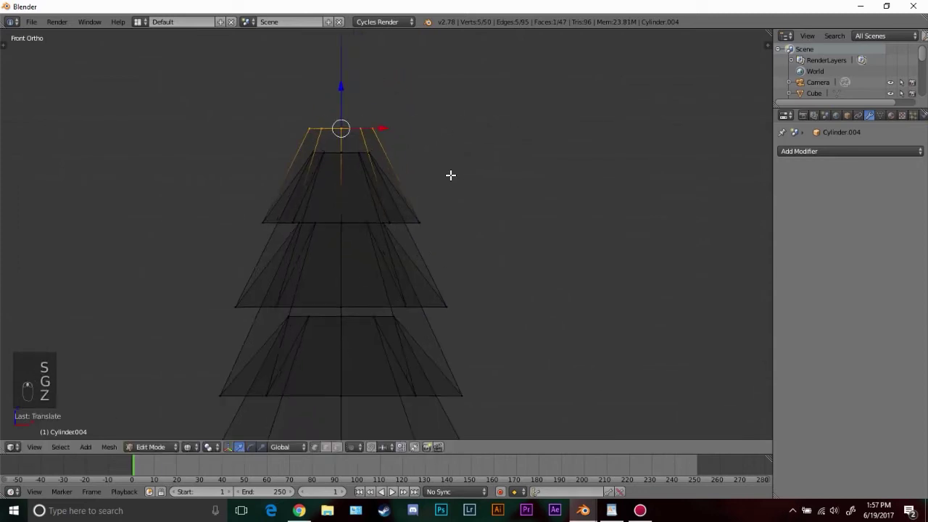
Extrude the fourth tier's top in place, scale it outward and lower it along Z as the fifth tier's rim
key("e")
left_click(461, 156)
key("s")
left_click(592, 169)
key("g")
middle_click(591, 192)
left_click(590, 222)
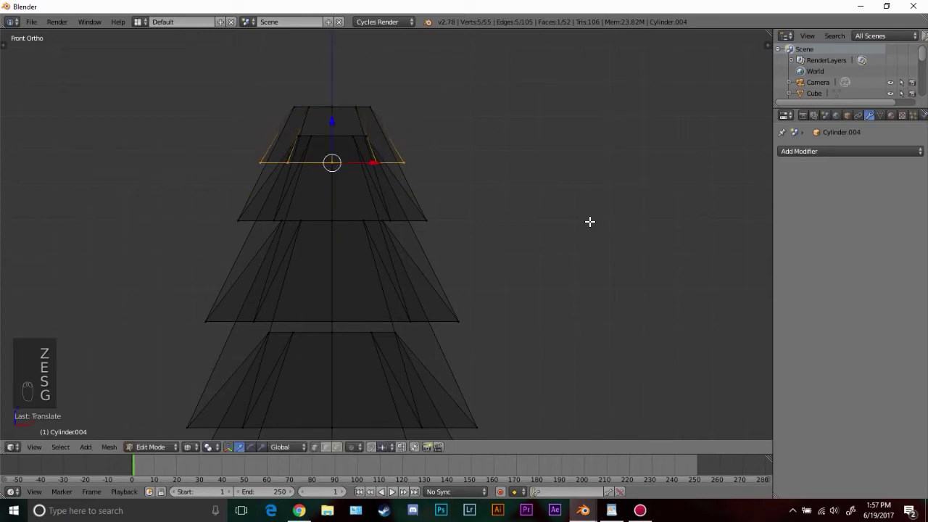
key("s")
left_click(611, 216)
Raise the fifth tier's rim slightly along Z
scroll(384, 195, "down", 3)
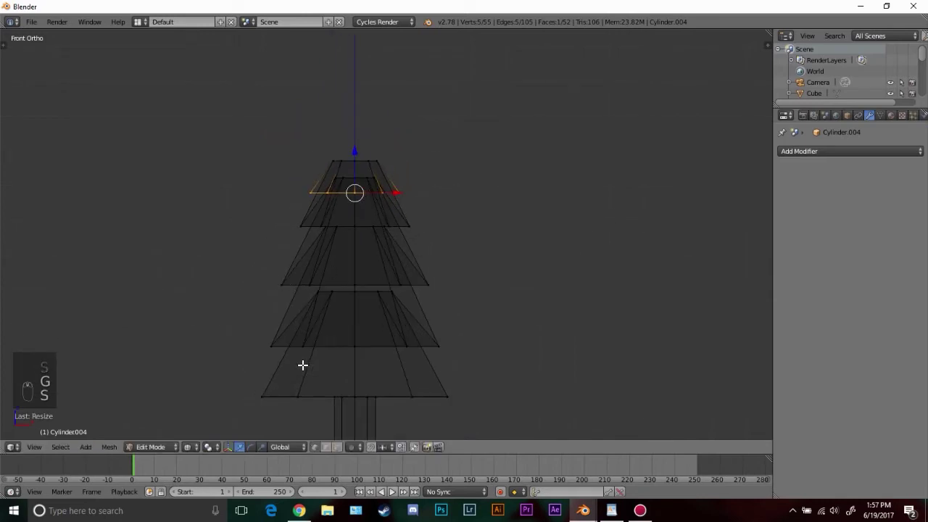
scroll(371, 174, "up", 2)
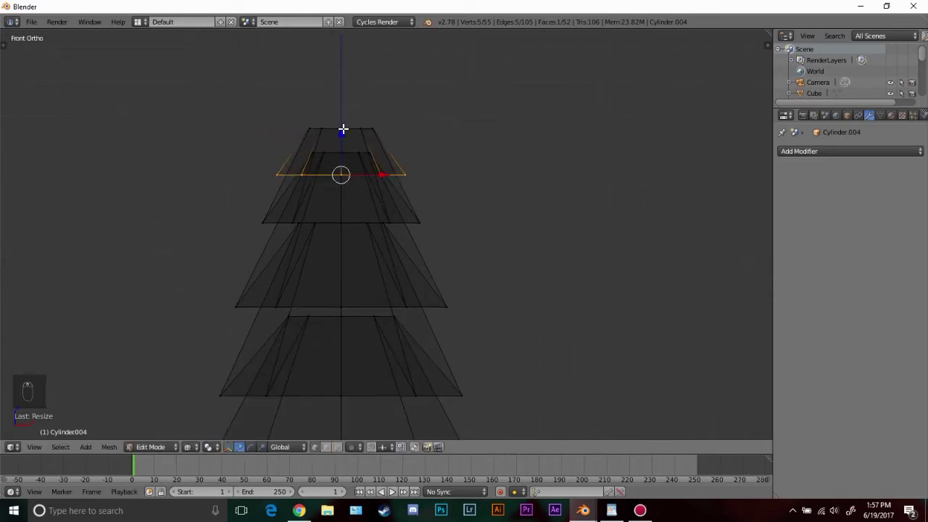
left_click_drag(343, 129, 342, 120)
scroll(344, 127, "down", 1)
middle_click_drag(353, 150, 348, 228, "shift")
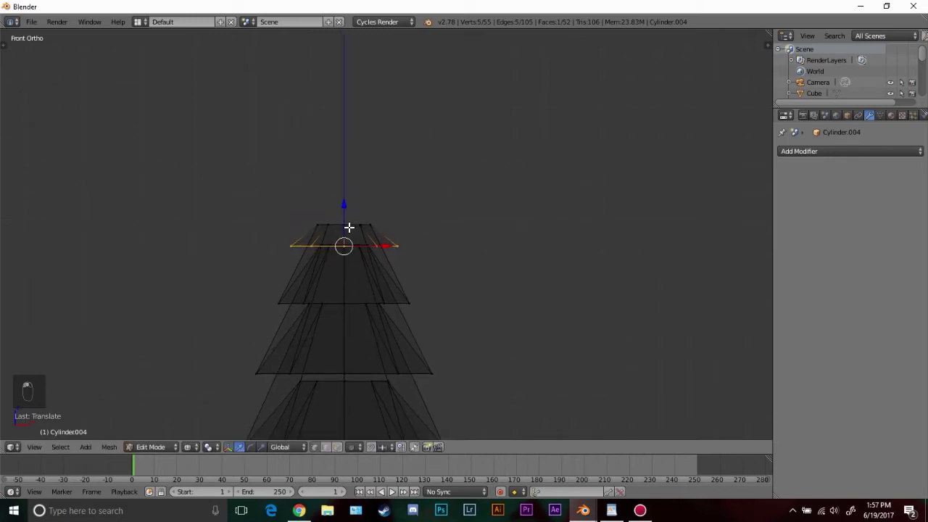
Extrude the fifth tier's rim upward, scale and lower it into a narrow treetop, and return to Object Mode with solid shading
key("e")
left_click(351, 127)
key("s")
left_click(381, 151)
key("g")
left_click(382, 170)
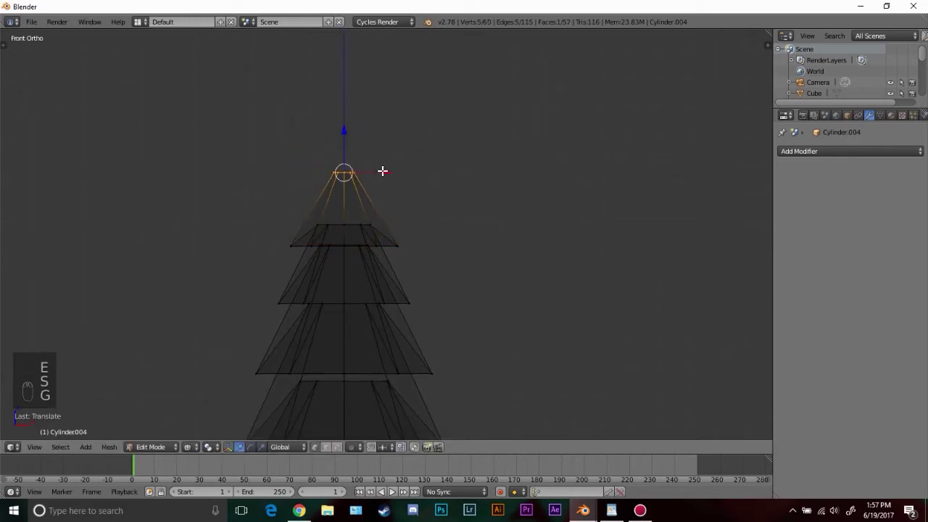
key("z")
key("Tab")
scroll(411, 306, "down", 7)
middle_click_drag(413, 309, 392, 319)
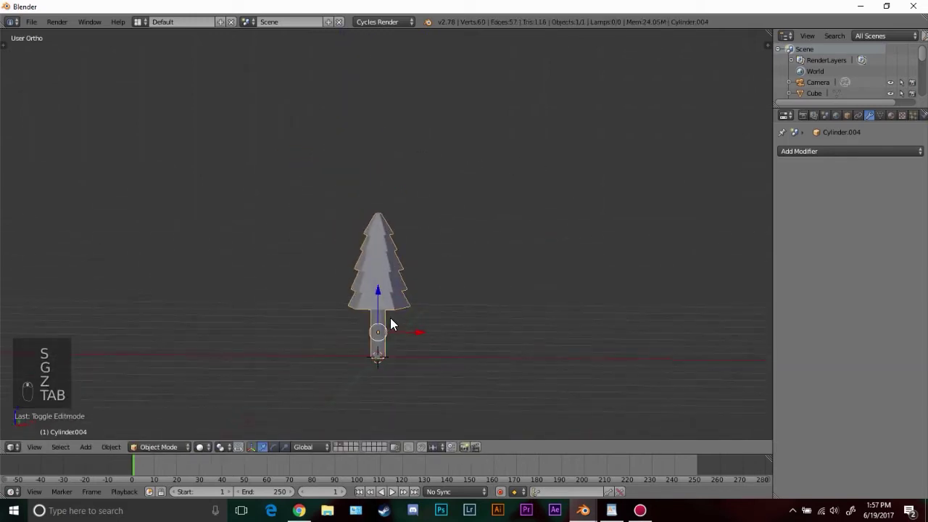
In front wireframe view, box-select the trunk's bottom vertices in Edit Mode and raise them along Z to shorten the trunk
key("KP_1")
key("Tab")
middle_click_drag(448, 329, 428, 273, "shift")
scroll(428, 273, "up", 3)
key("z")
key("a")
key("b")
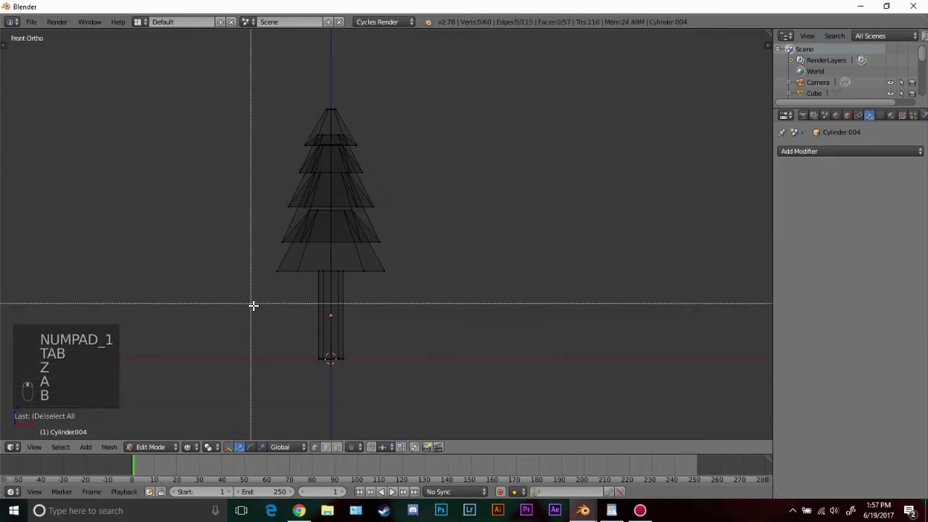
left_click_drag(253, 305, 378, 378)
left_click_drag(334, 319, 339, 265)
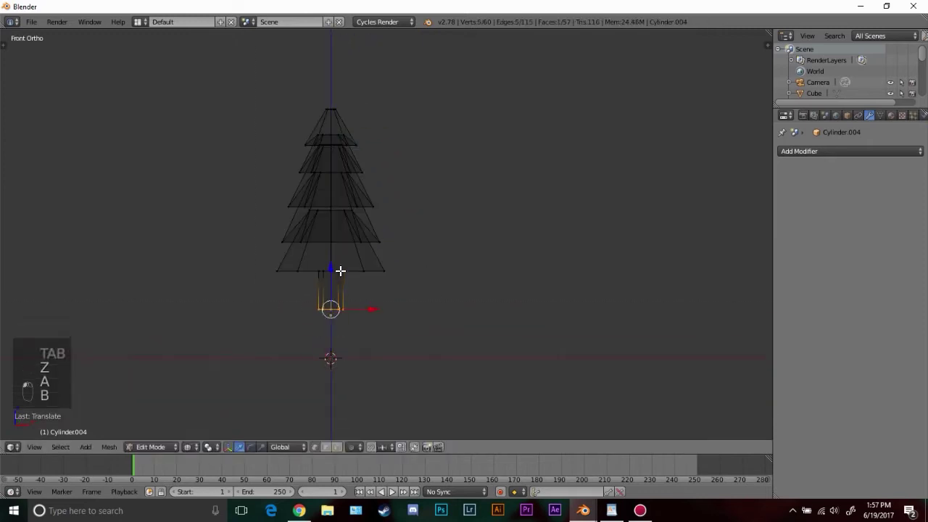
key("g")
key("z")
left_click(344, 257)
In Object Mode, scale the whole tree up by about 1.6 and move it down toward the ground line
key("Tab")
key("s")
left_click(533, 195)
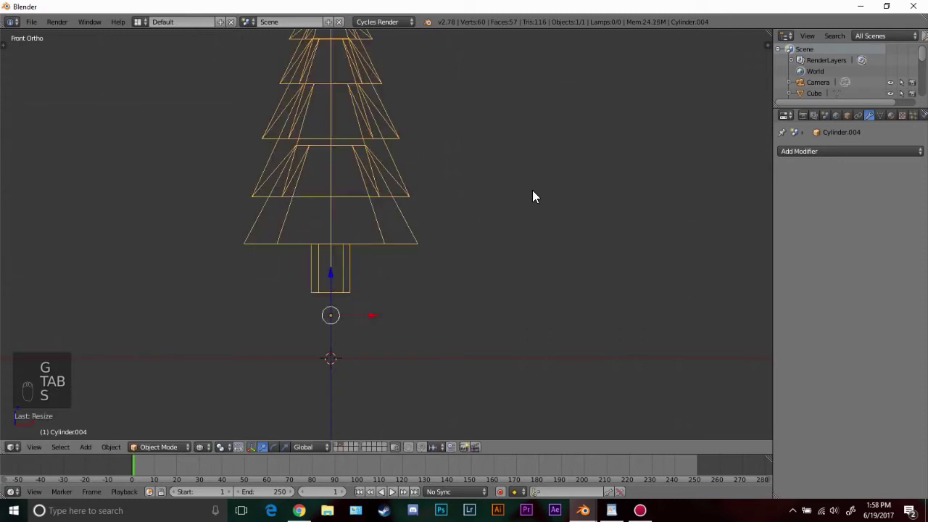
key("g")
left_click(532, 255)
Shift the entire mesh down to the object's origin in Edit Mode and move the tree so its base rests on the ground line
key("a")
key("a")
key("a")
key("a")
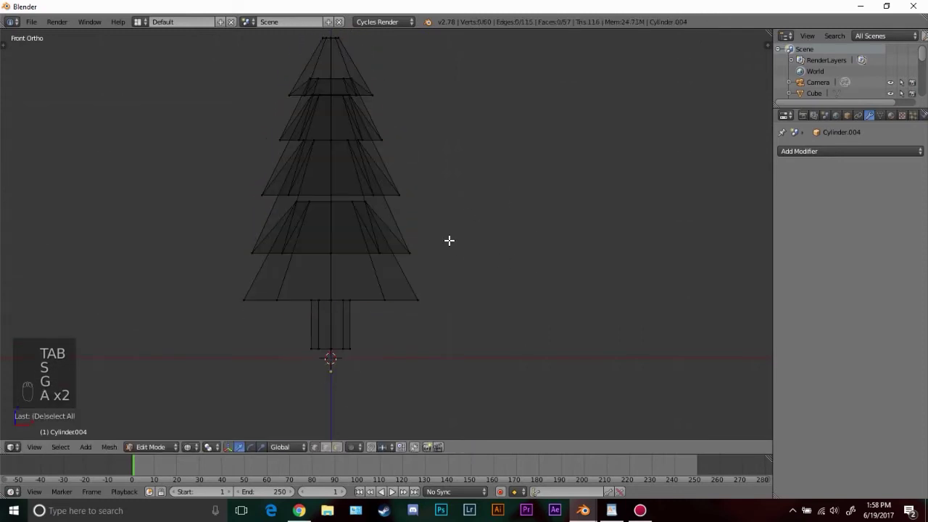
key("g")
left_click(446, 259)
key("Tab")
key("g")
left_click(450, 250)
key("z")
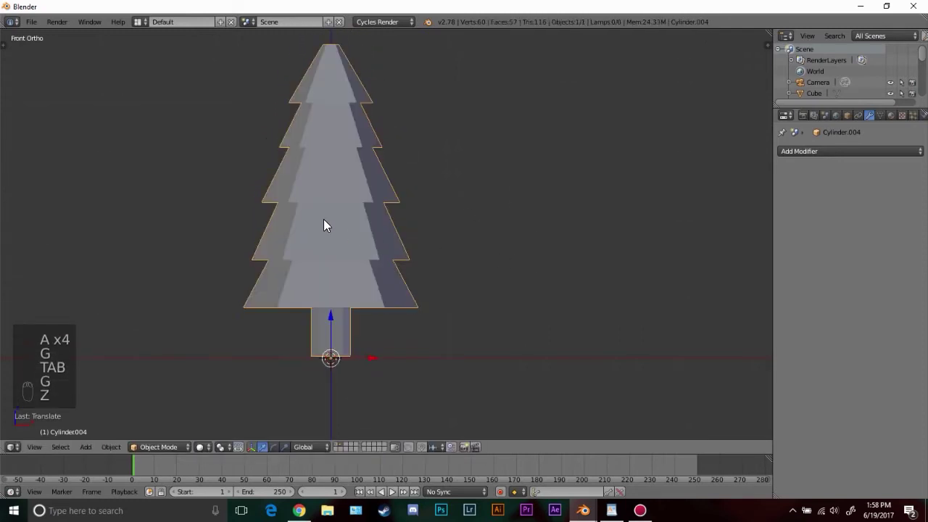
Give the tree a new material and set its diffuse color to dark green, hex 096E15
scroll(323, 219, "down", 3)
middle_click_drag(323, 219, 414, 251)
key("a")
scroll(358, 257, "up", 4)
key("a")
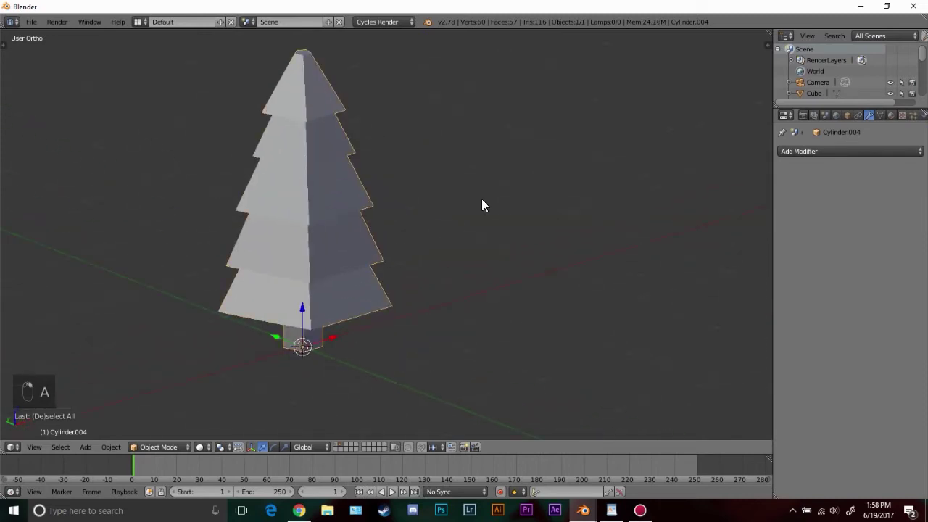
left_click(892, 115)
left_click(834, 187)
left_click(859, 264)
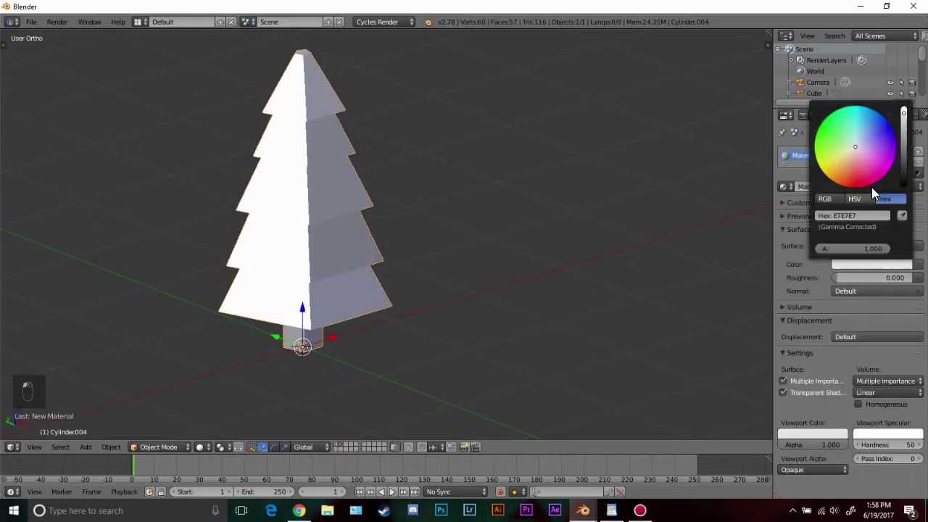
left_click_drag(905, 171, 904, 150)
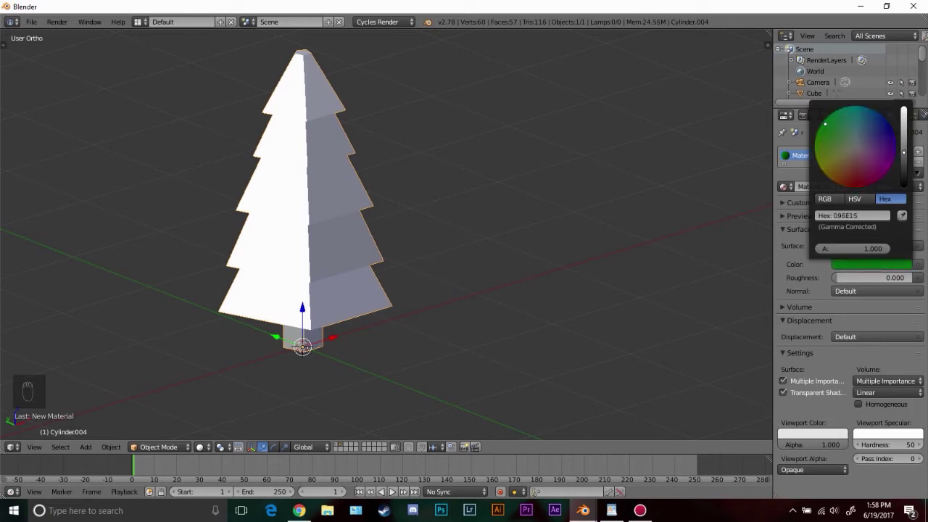
Select the tree's trunk faces in Edit Mode and assign them the existing Dark material in a second material slot
scroll(359, 313, "up", 1)
middle_click_drag(358, 315, 343, 290)
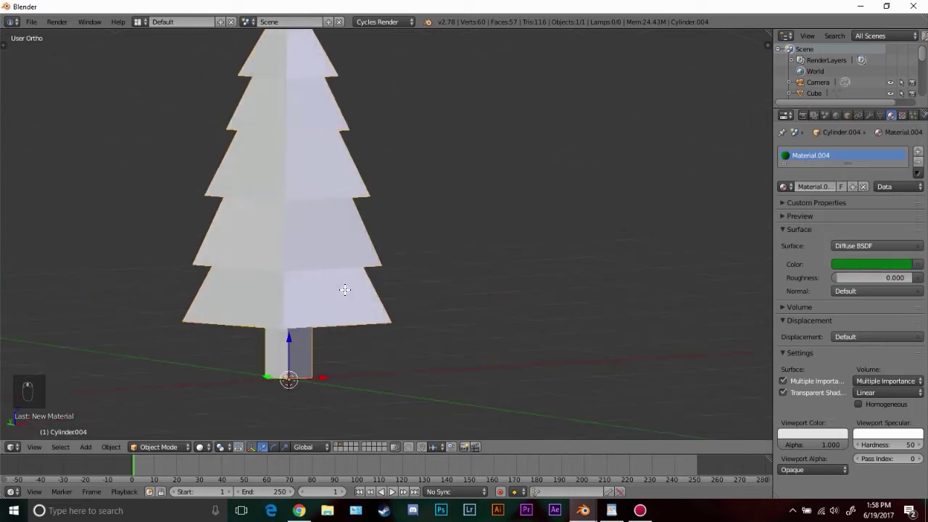
key("Tab")
middle_click_drag(315, 355, 325, 271, "shift")
scroll(323, 276, "up", 2)
key("z")
left_click(340, 447)
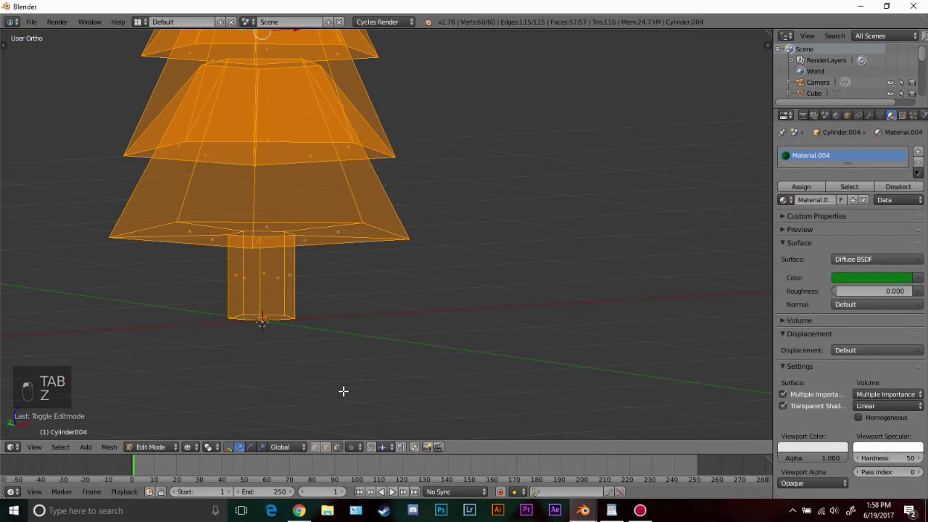
right_click(297, 280, "alt")
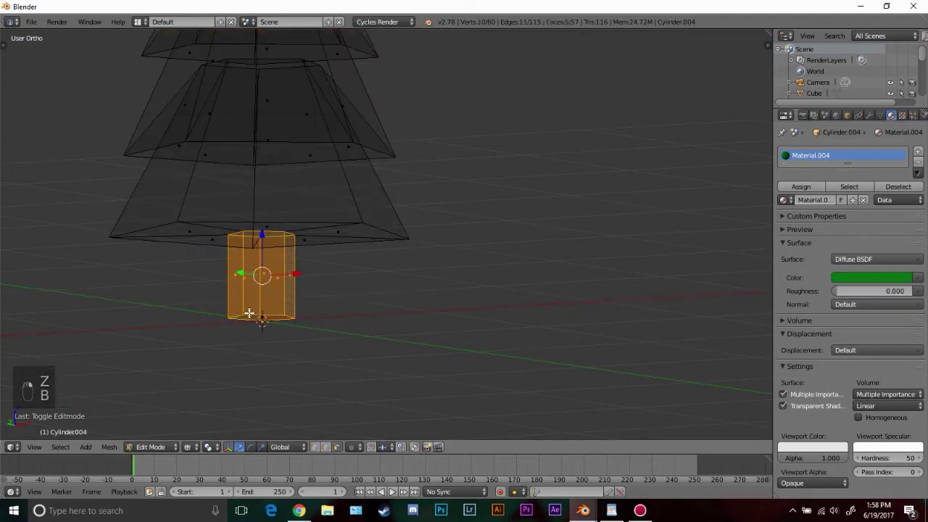
left_click(917, 151)
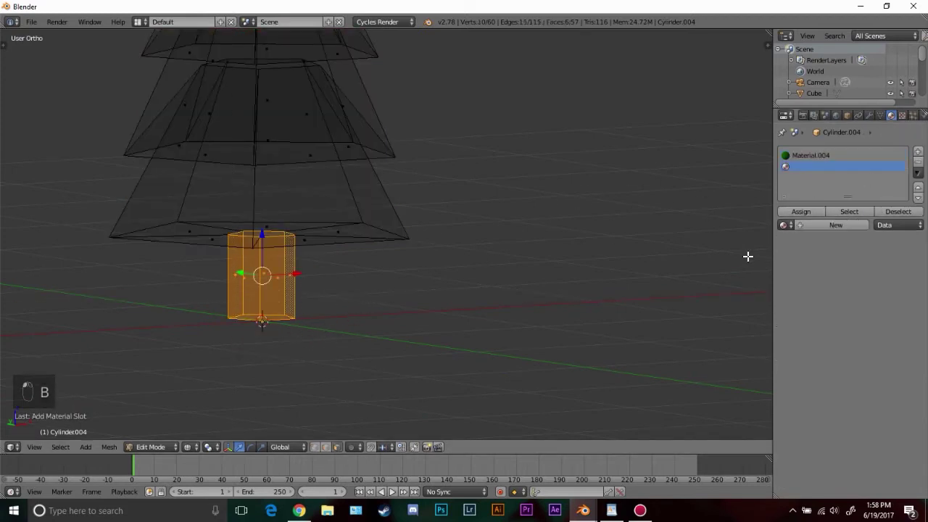
left_click(785, 225)
left_click(724, 241)
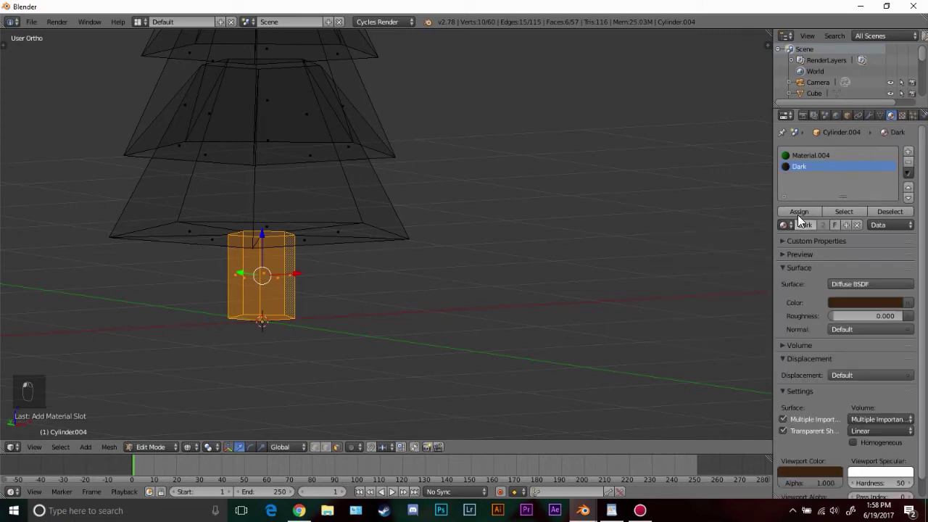
key("Tab")
Preview the tree's green foliage and brown trunk in Rendered shading, and return to solid shading
key("shift+z")
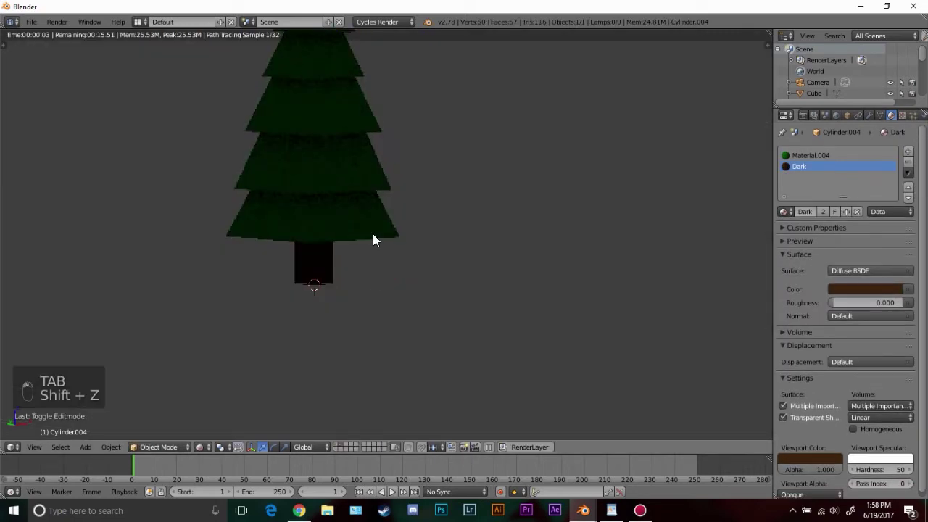
mouse_move(402, 255)
middle_mouse_down("shift")
mouse_move(404, 265)
mouse_move(422, 255)
mouse_move(328, 277)
mouse_move(413, 276)
middle_mouse_up("shift")
key("z")
key("z")
key("z")
scroll(405, 265, "down", 3)
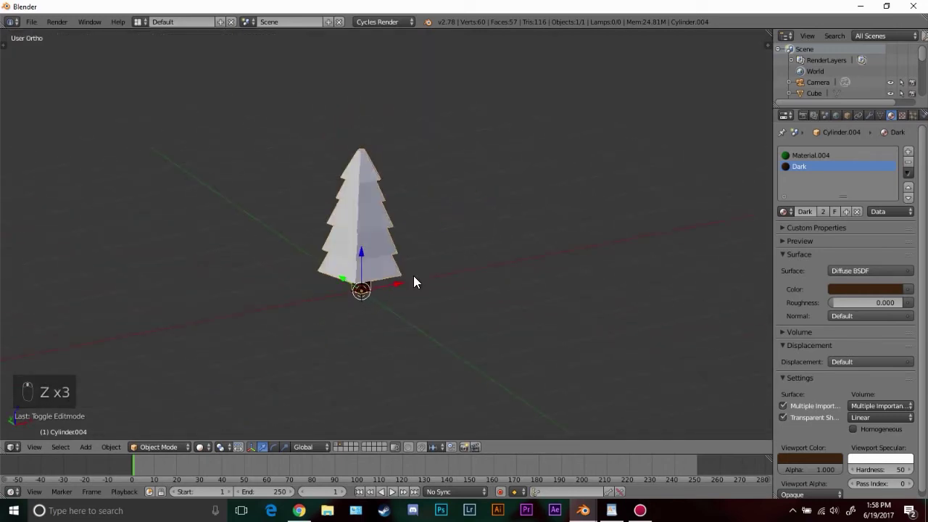
Move the tree to the first layer and display that layer with the cabin through the camera
key("m")
key("2")
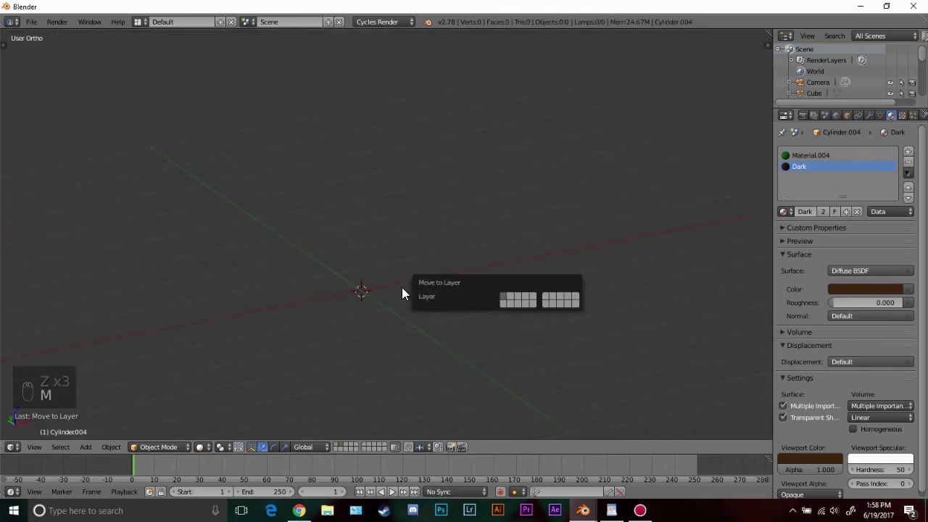
key("1")
scroll(440, 241, "down", 3)
key("KP_0")
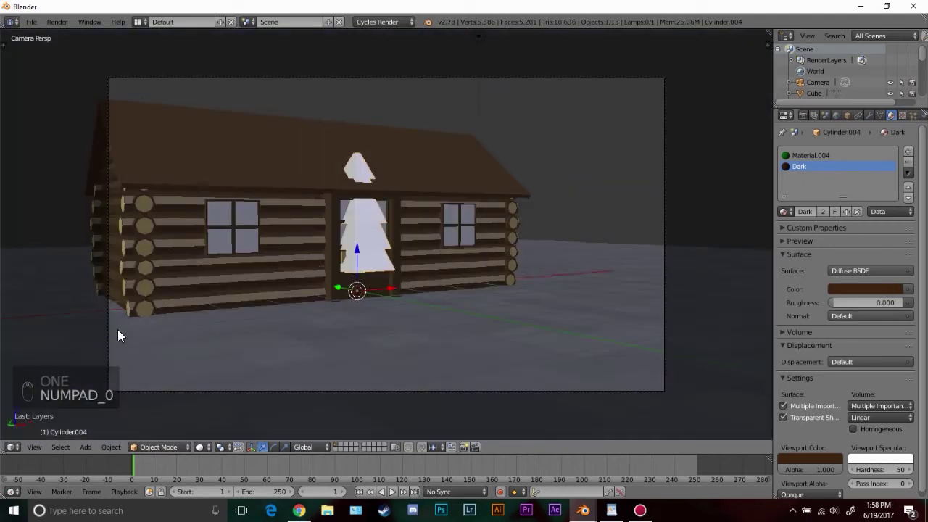
In top wireframe view, move the tree out beside the cabin's right front corner and rotate it slightly
left_click(540, 260)
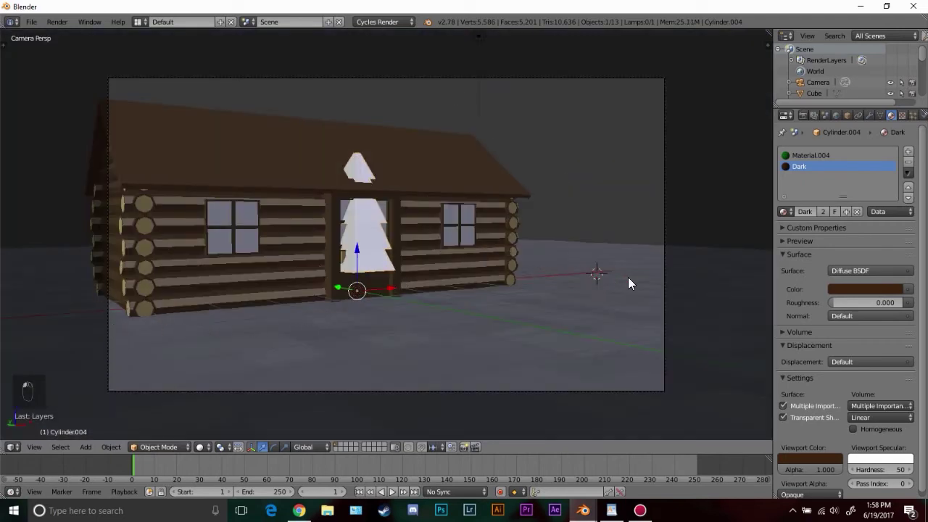
key("KP_7")
key("z")
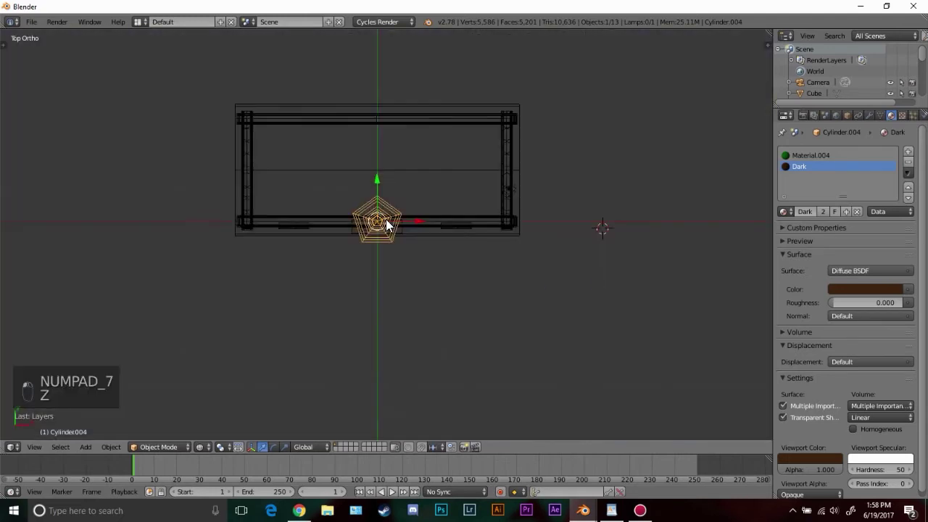
key("g")
left_click(522, 220)
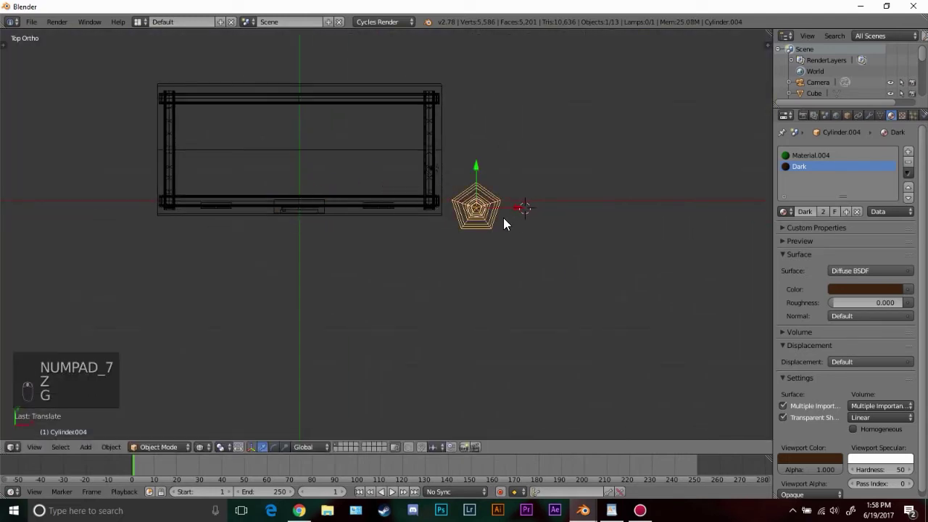
key("r")
left_click(587, 178)
Duplicate the tree, scale the copy up and place it diagonally in front of the first tree
key("shift+d")
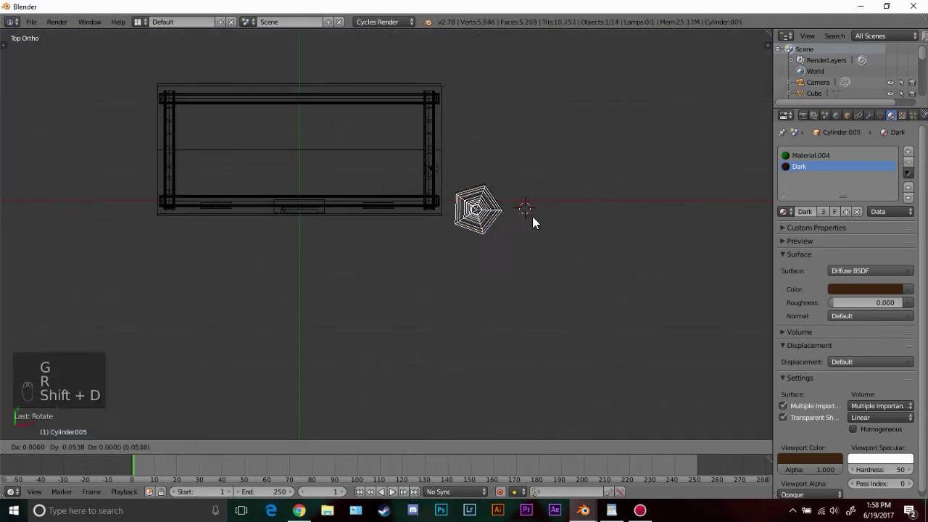
left_click(570, 239)
key("s")
left_click(599, 219)
key("g")
left_click(576, 258)
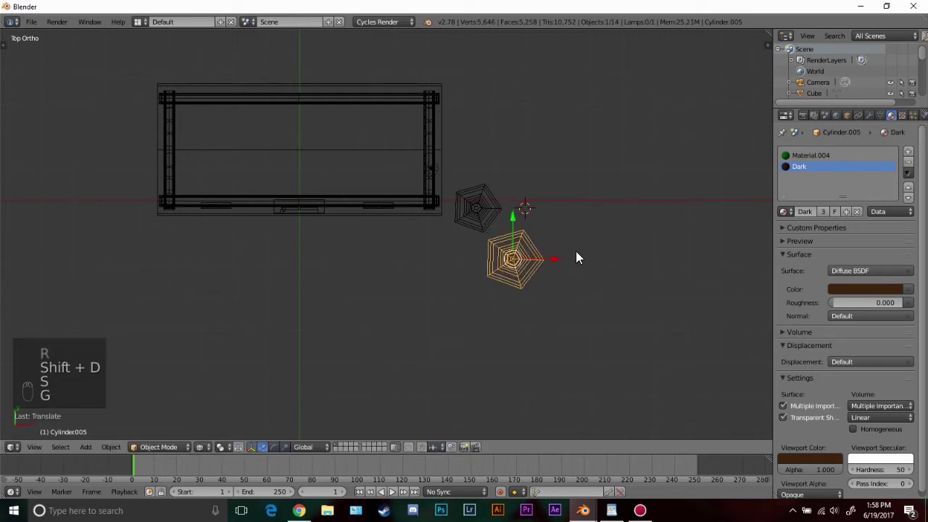
Duplicate the larger tree, scale the copy down slightly and place it to the right of the first tree
key("shift+f")
right_click(590, 218)
key("shift+d")
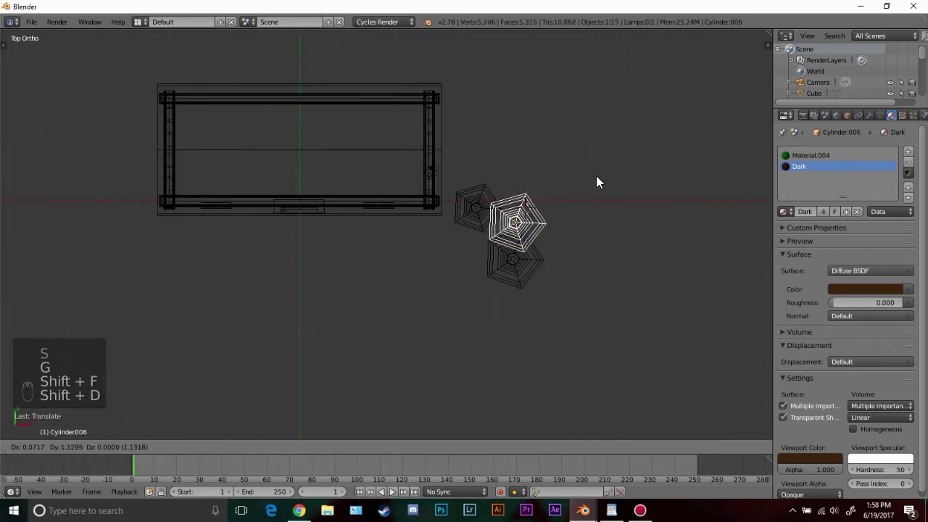
left_click(635, 150)
key("s")
left_click(640, 136)
key("g")
left_click(564, 226)
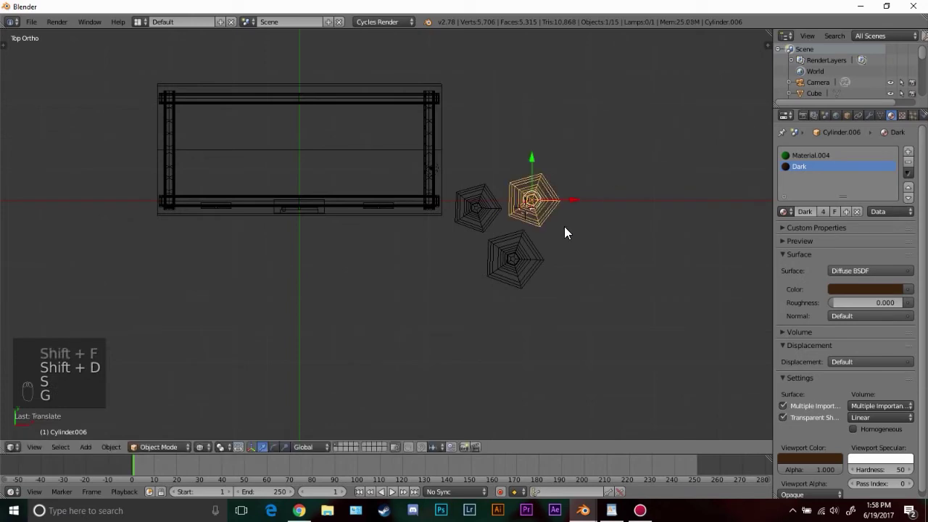
middle_click_drag(564, 226, 571, 122)
key("s")
left_click(602, 93)
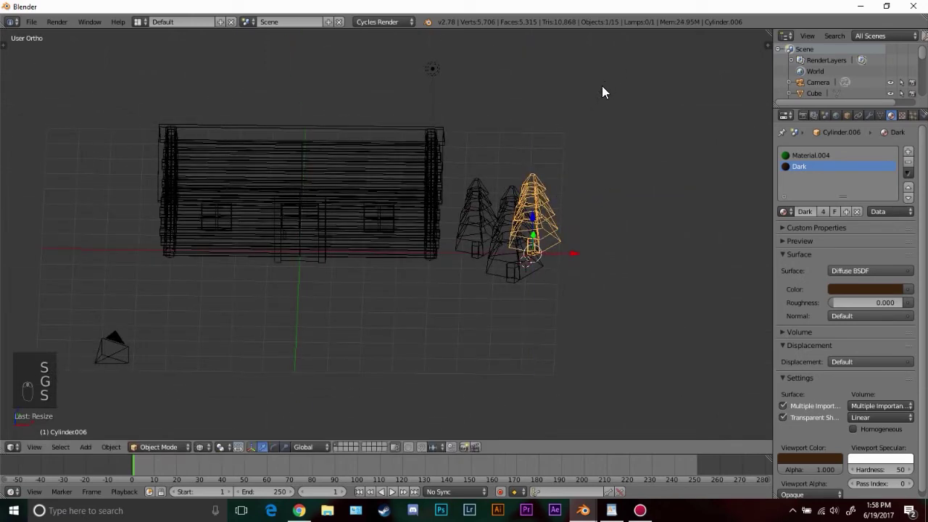
Box-select the three trees in top view and place a duplicate of the group in front of them
key("KP_7")
key("a")
key("a")
key("b")
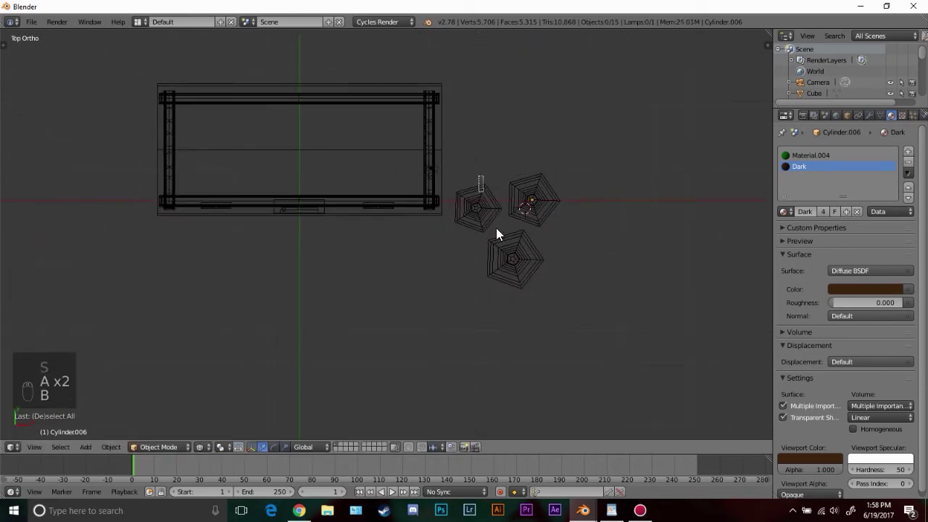
left_click_drag(498, 232, 487, 216)
key("shift+d")
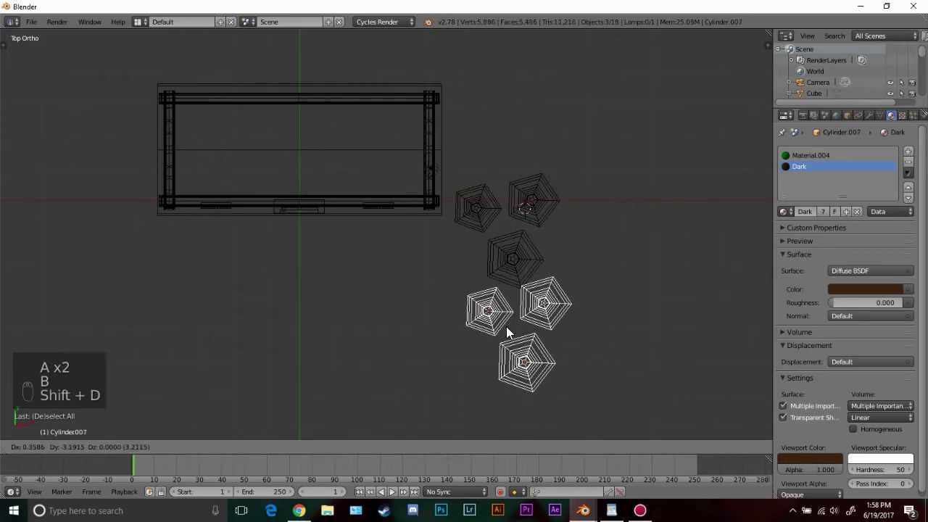
left_click(517, 330)
Duplicate the three-tree group again, place it to the right of the others and rotate it slightly
key("shift+d")
left_click(595, 255)
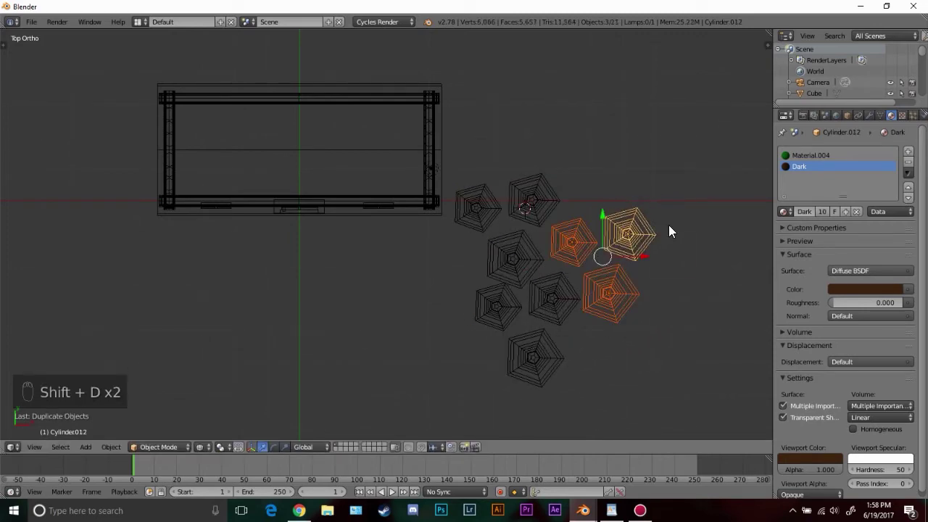
key("r")
left_click(661, 218)
key("g")
left_click(657, 218)
Duplicate the right-hand group of three trees, rotate the copy and position it at the rear right of the forest
key("shift+d")
left_click(663, 222)
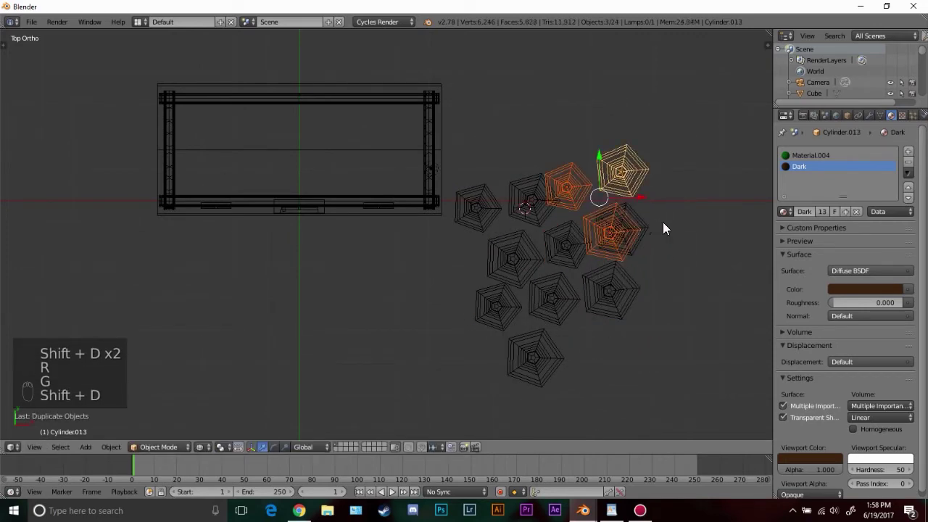
key("r")
left_click(482, 245)
key("g")
left_click(540, 160)
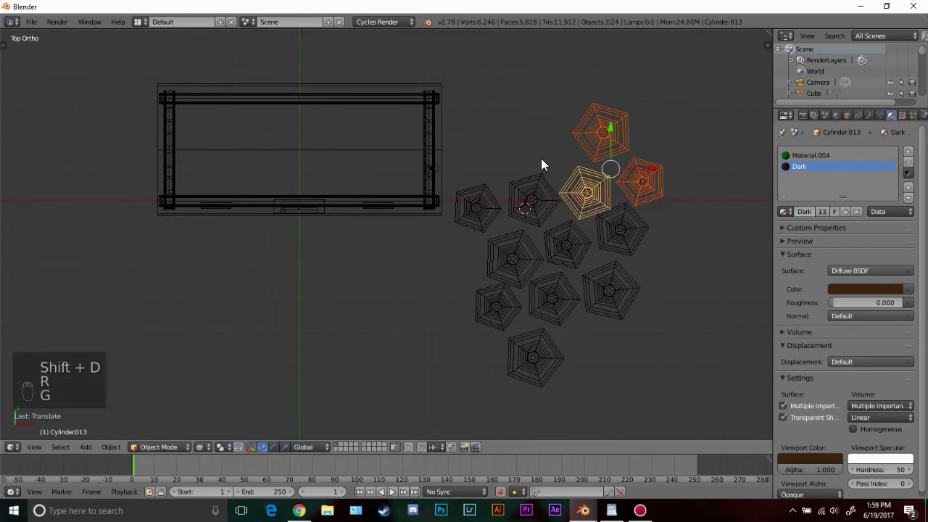
Move the rearmost tree closer to the cabin's right side and delete the outermost small tree of the rear group
right_click(618, 127)
key("g")
left_click(519, 152)
key("x")
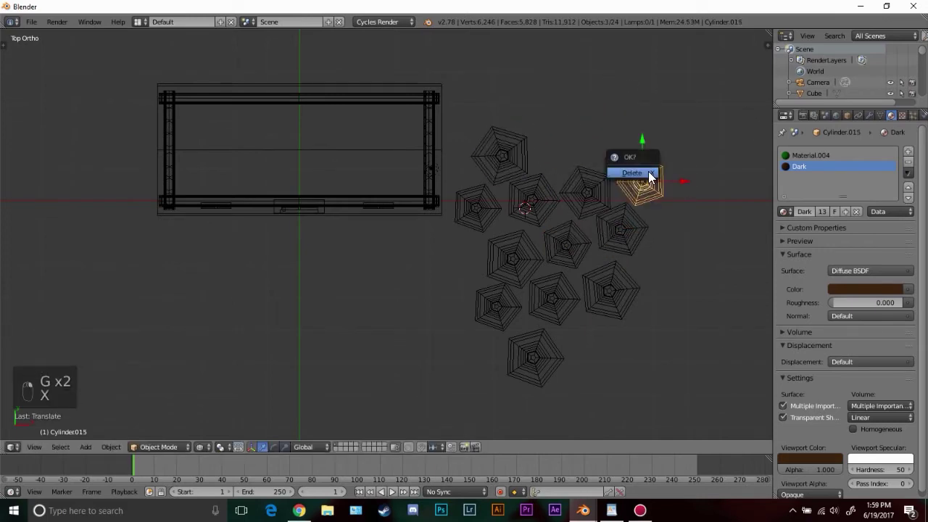
left_click(649, 171)
Preview the cabin and forest from the camera in Rendered shading, and return to solid shading
key("KP_0")
key("z")
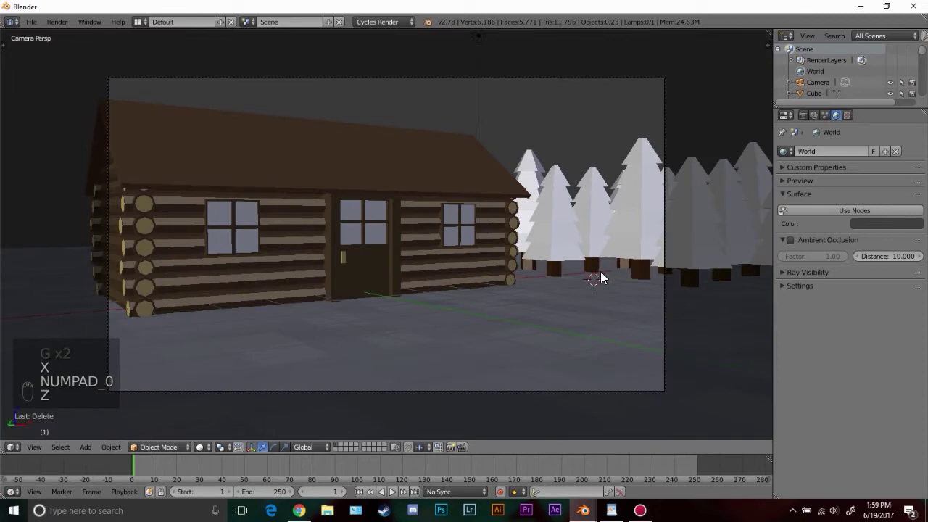
key("shift+z")
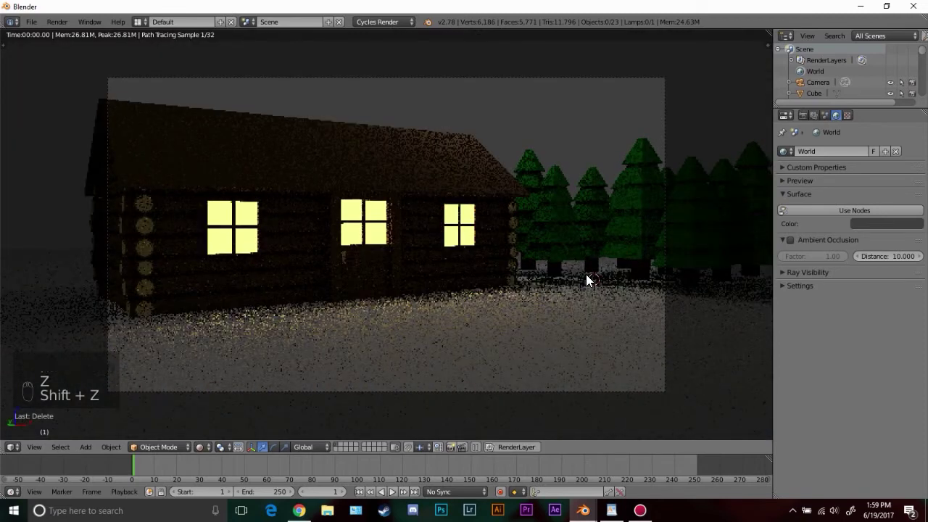
key("z")
key("z")
key("z")
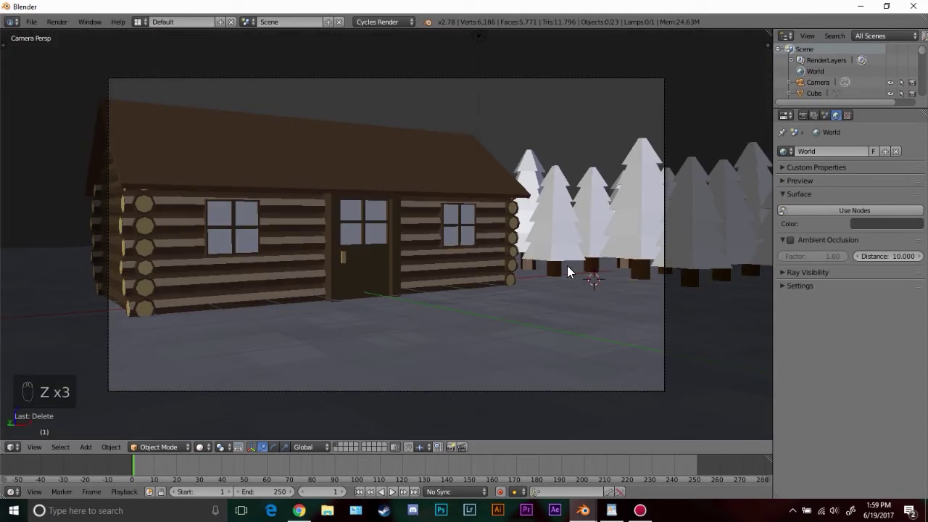
Duplicate a large tree, place the copy at the cabin's left front corner and lower it to the ground
key("KP_7")
key("z")
right_click(593, 275)
key("shift+d")
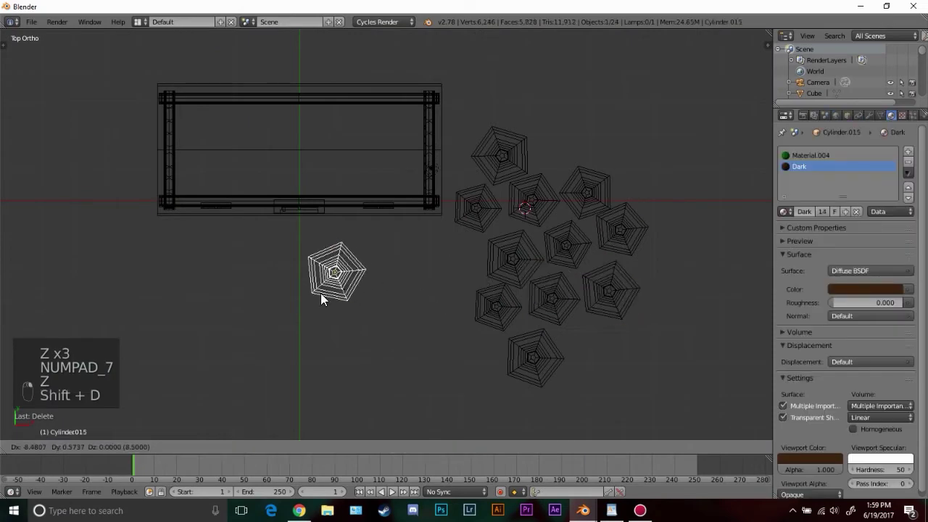
left_click(172, 262)
key("KP_0")
key("g")
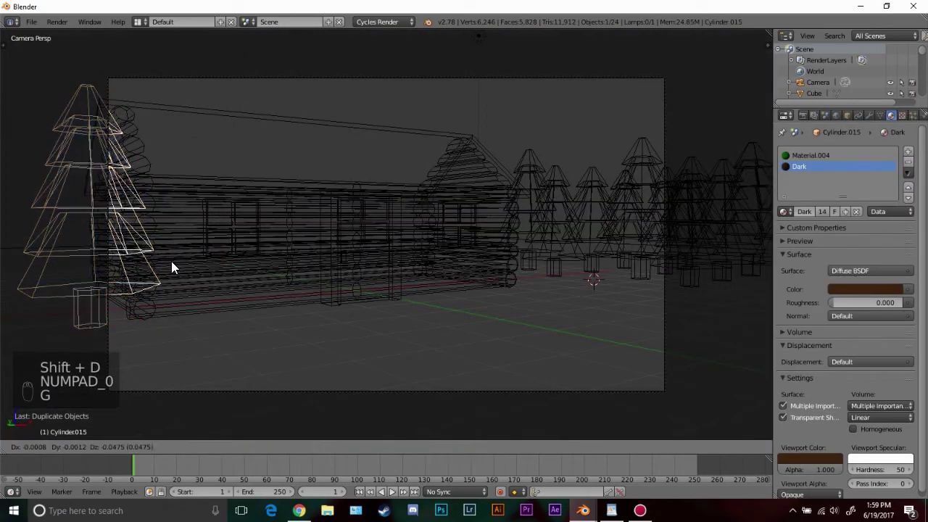
key("z")
key("g")
left_click(170, 303)
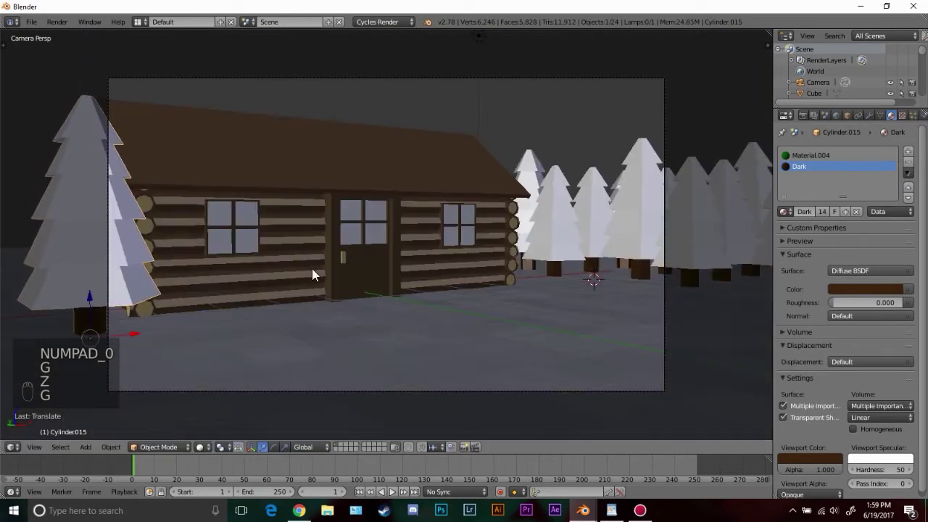
In front wireframe view, box-select all the trees to the right of the cabin and lower them onto the terrain
key("z")
middle_click_drag(665, 219, 449, 202, "shift")
key("KP_1")
scroll(556, 258, "up", 6)
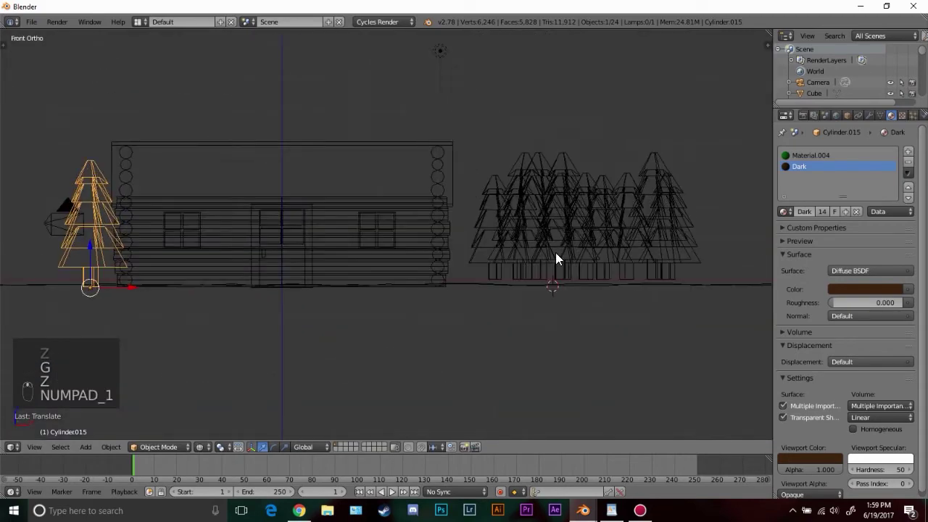
key("a")
key("a")
key("b")
left_click_drag(402, 94, 686, 223)
scroll(681, 220, "down", 3)
key("b")
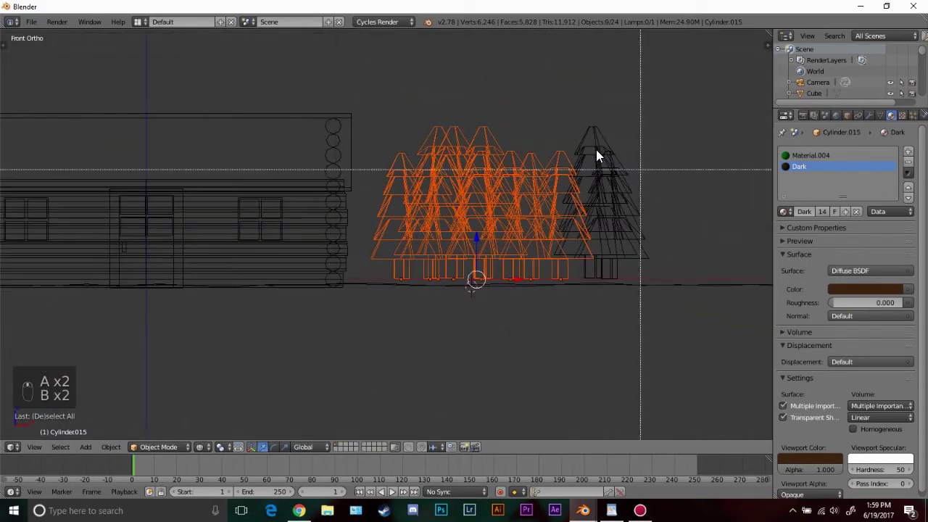
left_click_drag(596, 149, 687, 267)
key("b")
scroll(578, 219, "up", 2)
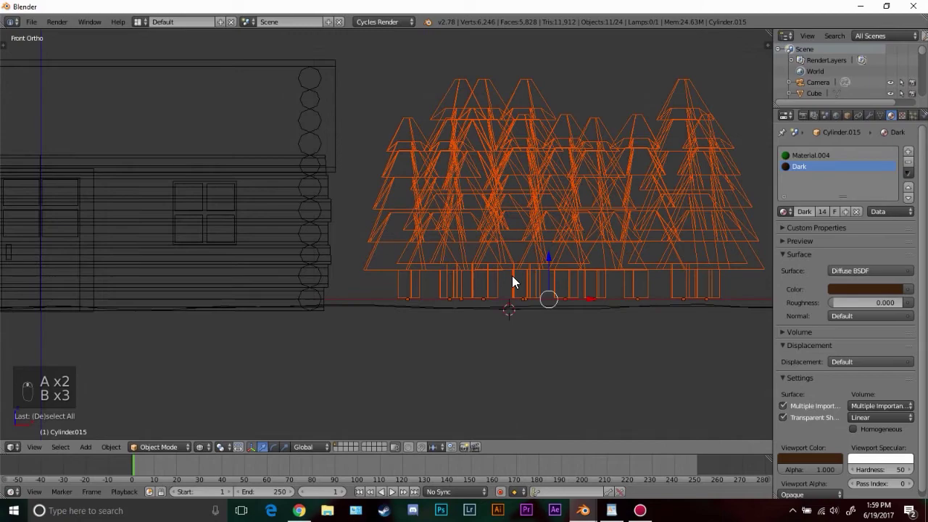
key("g")
left_click(548, 265)
Check the lowered trees from the camera in Rendered shading, return to solid shading and select a rear tree outside the frame
key("KP_0")
key("z")
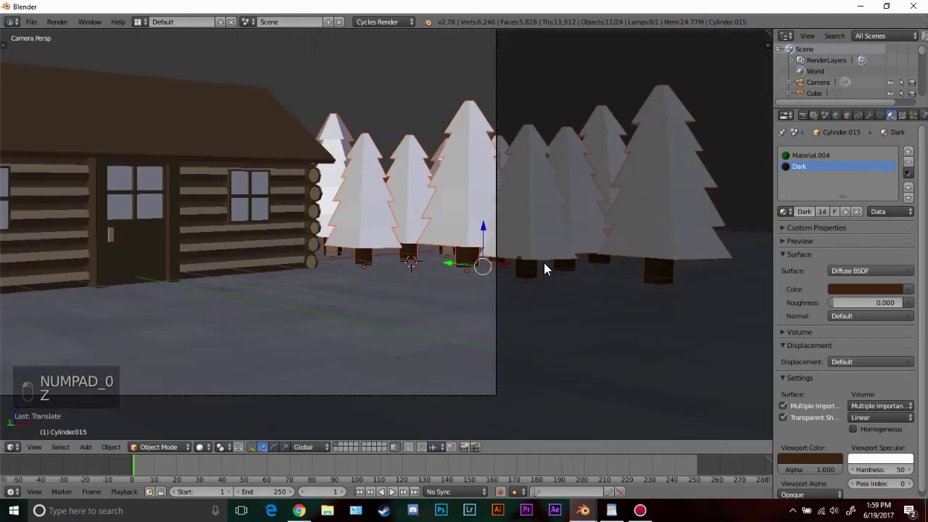
key("shift+z")
scroll(416, 201, "down", 4)
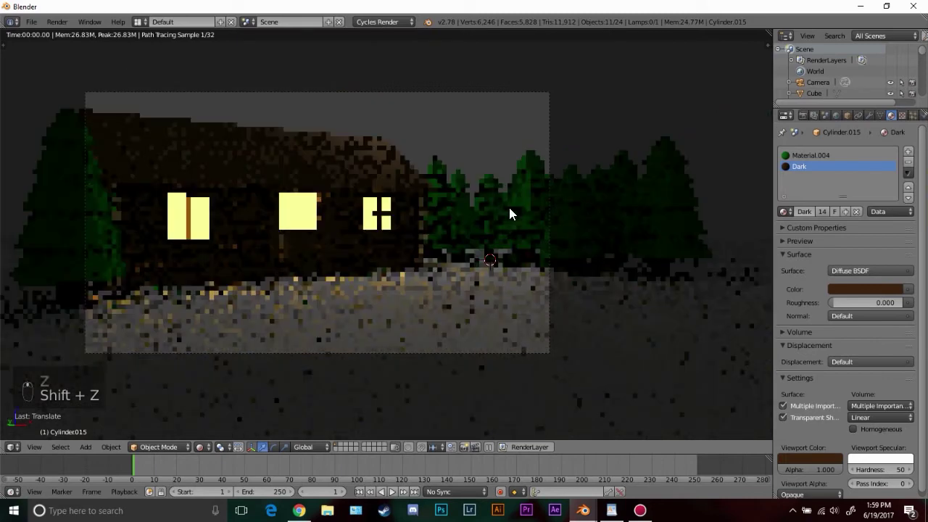
key("z")
key("z")
right_click(621, 190)
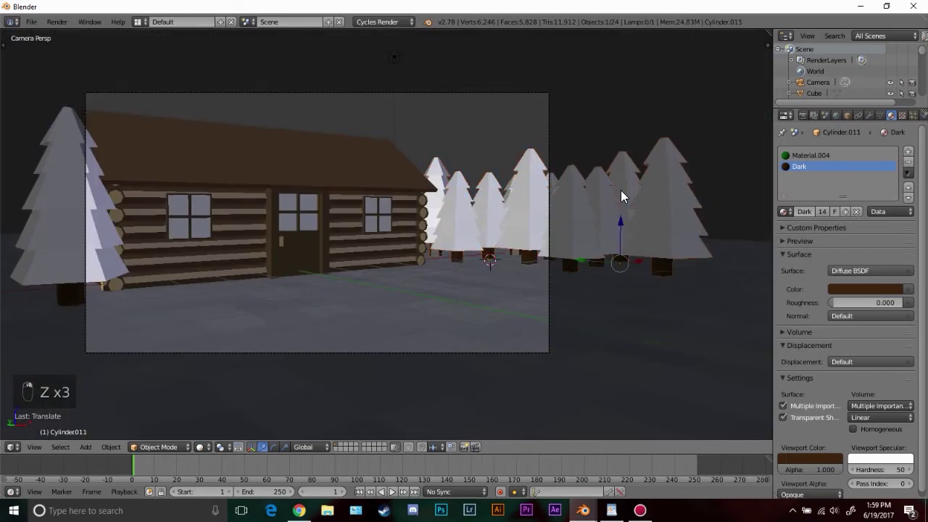
Delete the surplus large tree standing outside the camera frame to the right of the cabin
right_click(665, 199)
key("x")
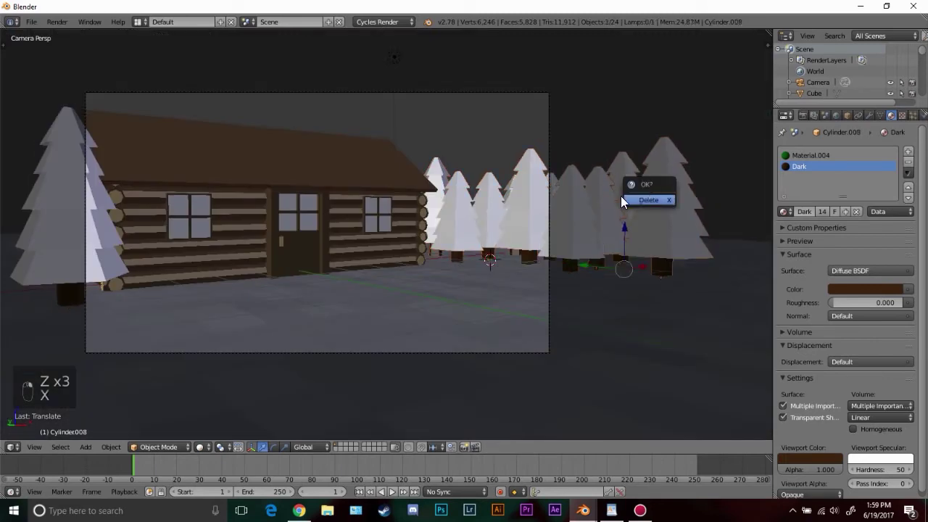
left_click(644, 200)
scroll(298, 213, "up", 5)
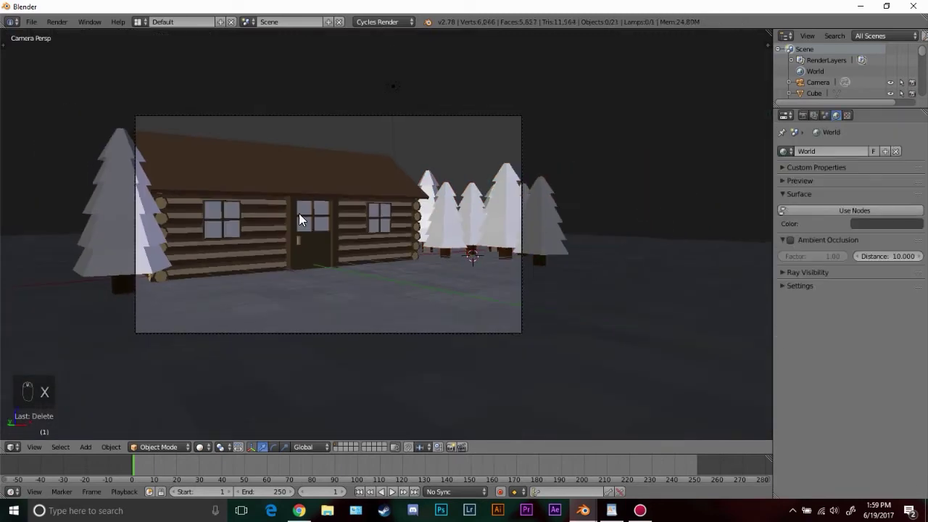
scroll(507, 214, "down", 4)
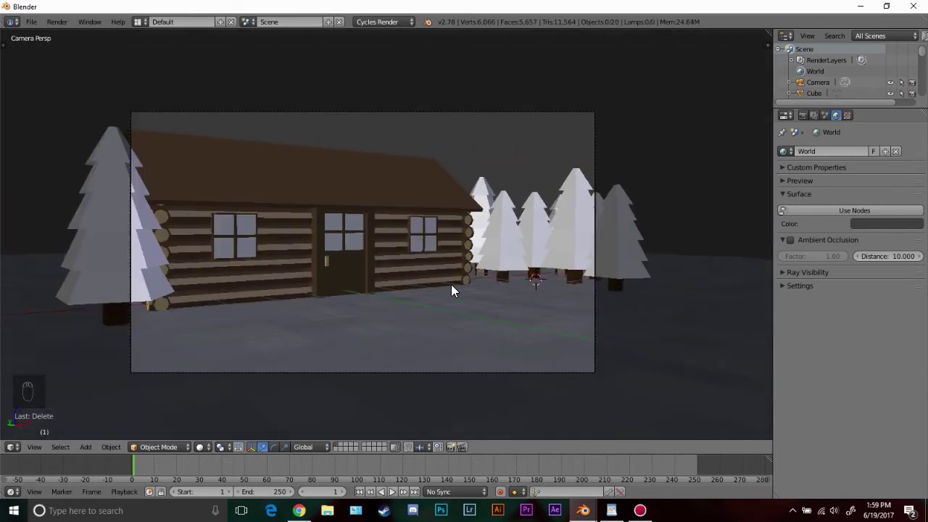
scroll(379, 269, "up", 1)
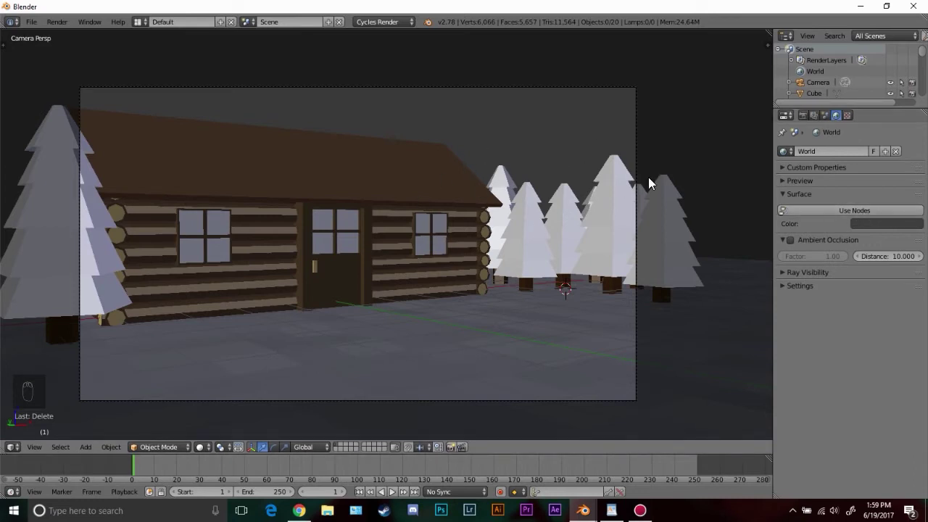
Enable nodes for the world surface and use a Sky Texture as the background colour
left_click(857, 209)
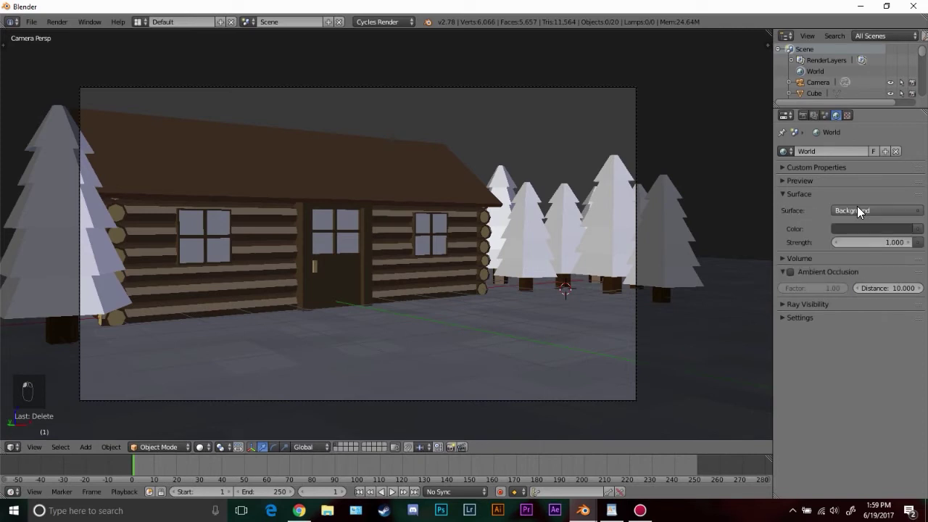
left_click(917, 228)
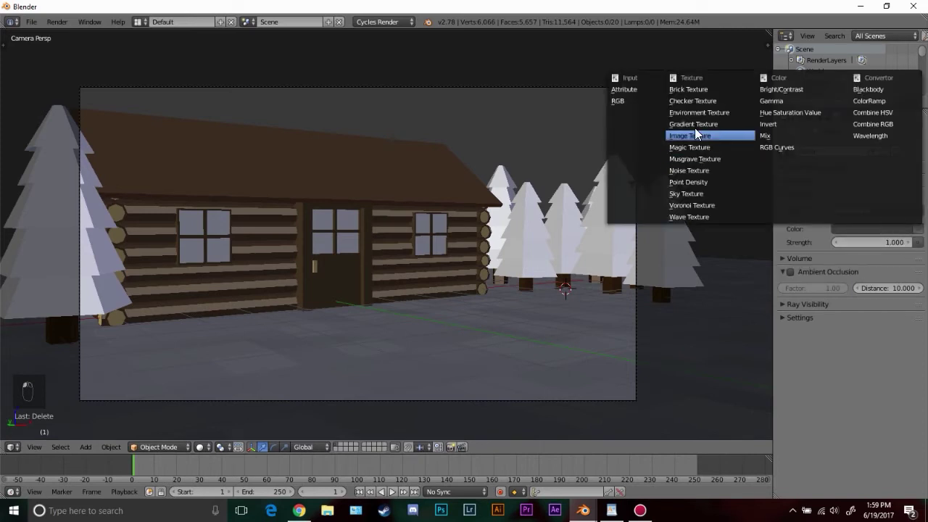
left_click(684, 193)
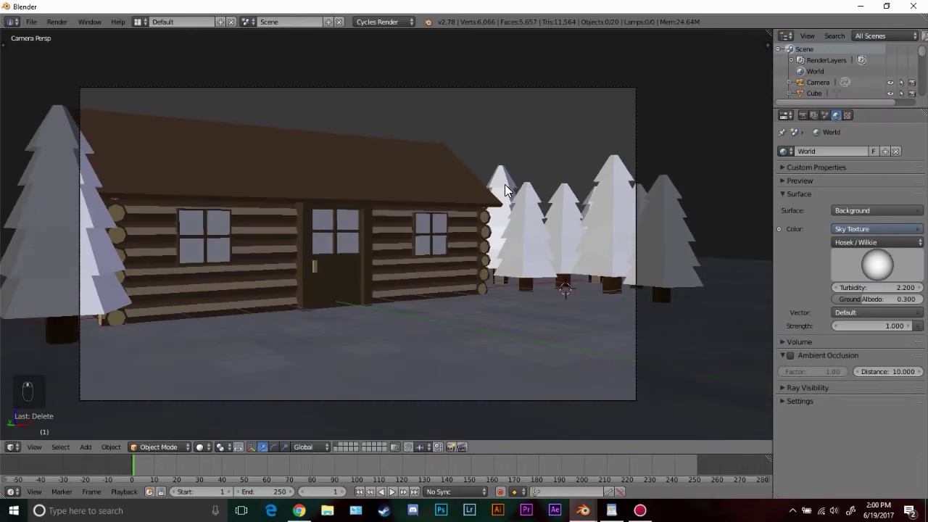
Preview the sky in Rendered shading, set the world background strength to 0.1, and return to solid shading
key("shift+z")
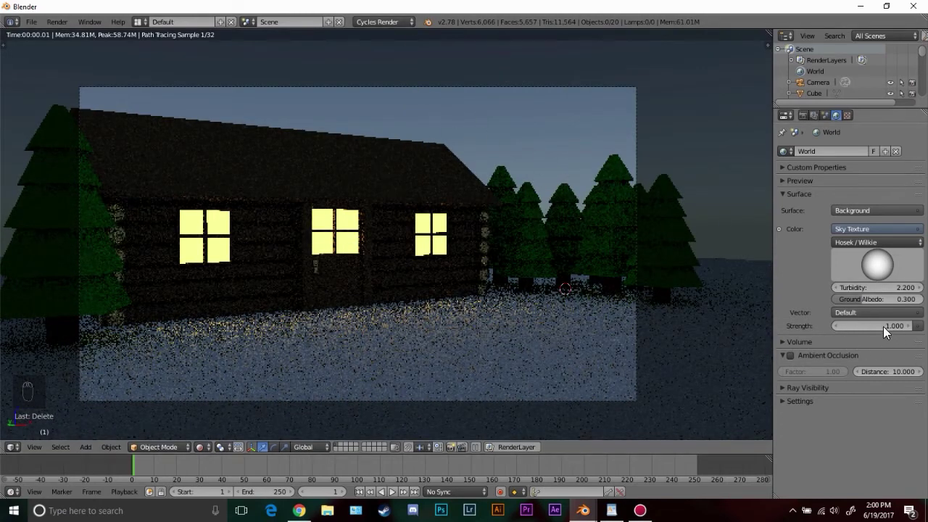
left_click(859, 326)
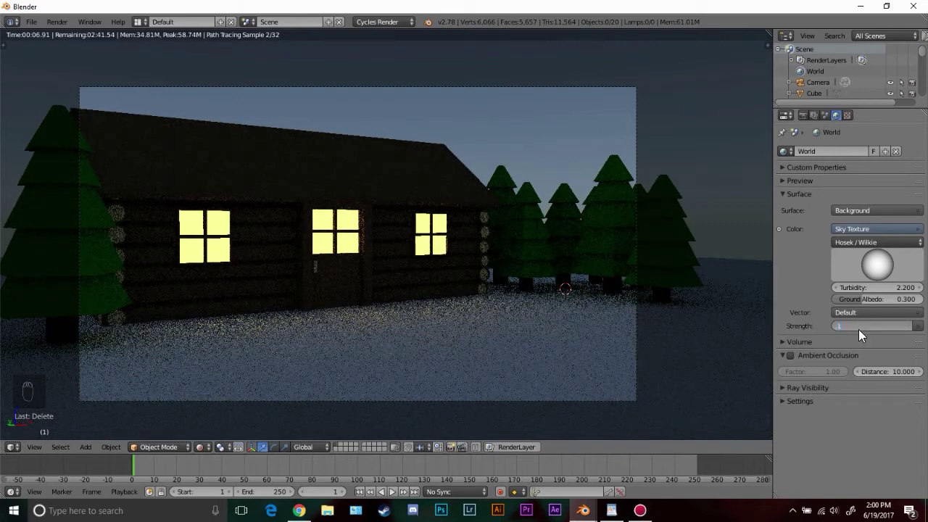
type("0.1")
key("Return")
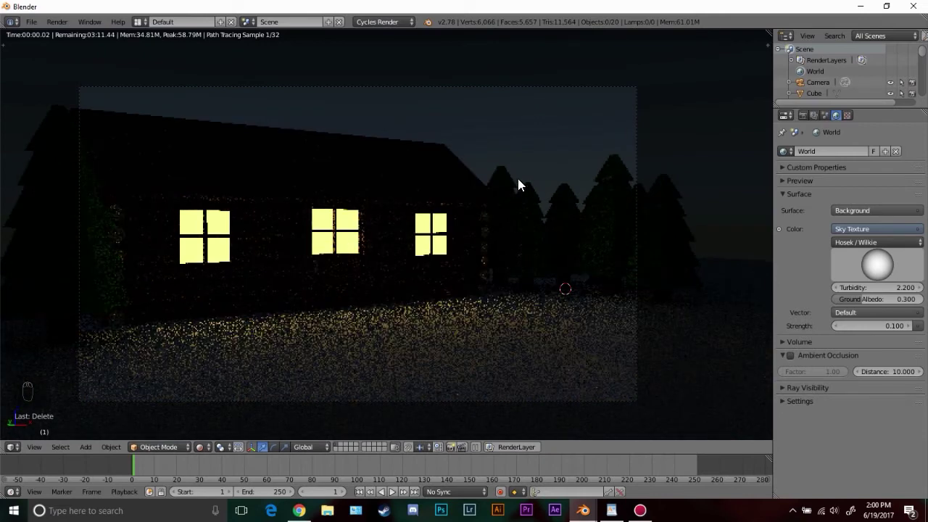
key("z")
key("z")
key("z")
In top wireframe view, duplicate a tree right of the cabin twice and place the copies side by side behind the group
key("KP_7")
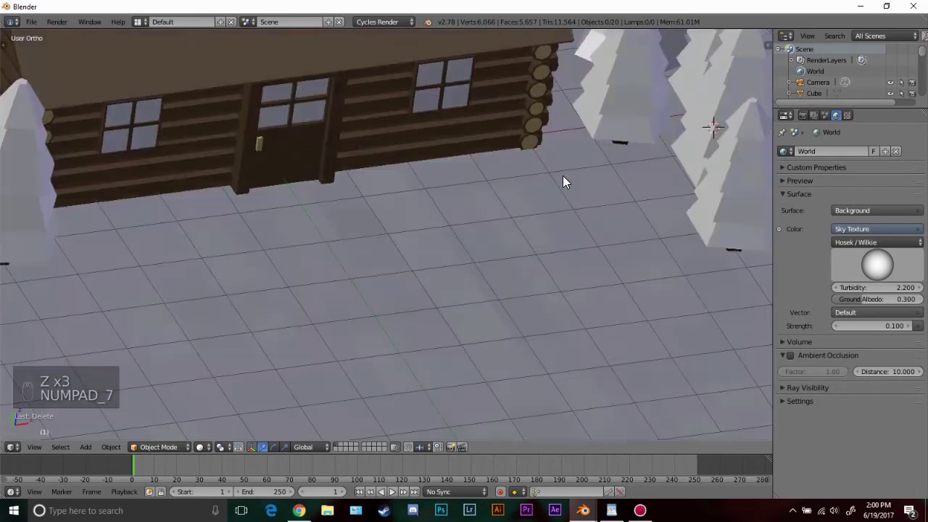
key("z")
right_click(525, 274)
scroll(501, 308, "down", 3)
key("shift+d")
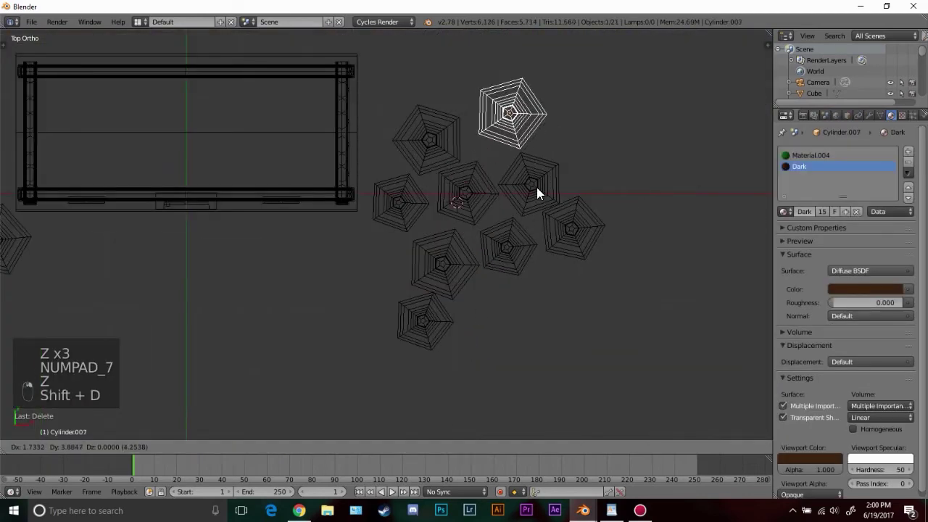
left_click(535, 190)
key("shift+d")
left_click(607, 195)
Duplicate the rearmost tree once more, scale the copy up slightly and place it at the back of the group
key("shift+d")
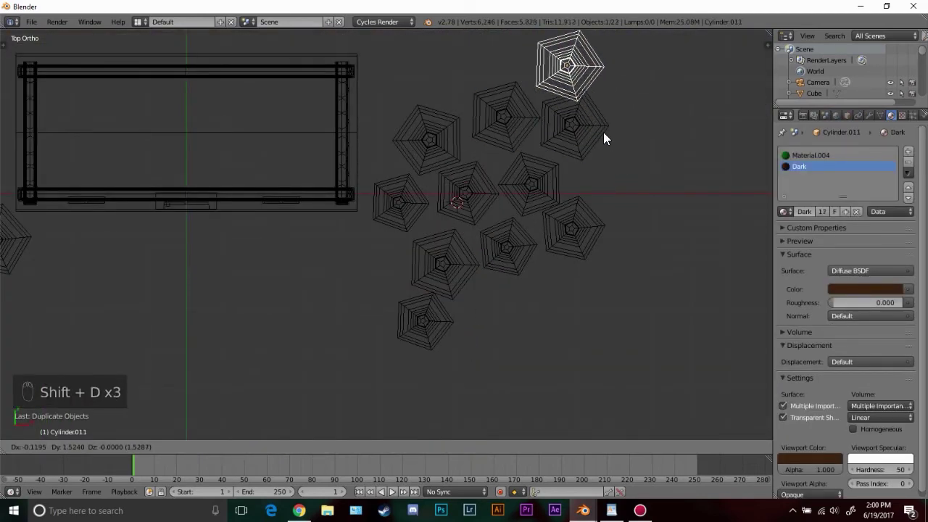
key("s")
left_click(727, 134)
key("g")
left_click(719, 121)
Scale up the rear right tree slightly, then reposition it from the camera view to fill the gap between the front trees
right_click(597, 122)
key("s")
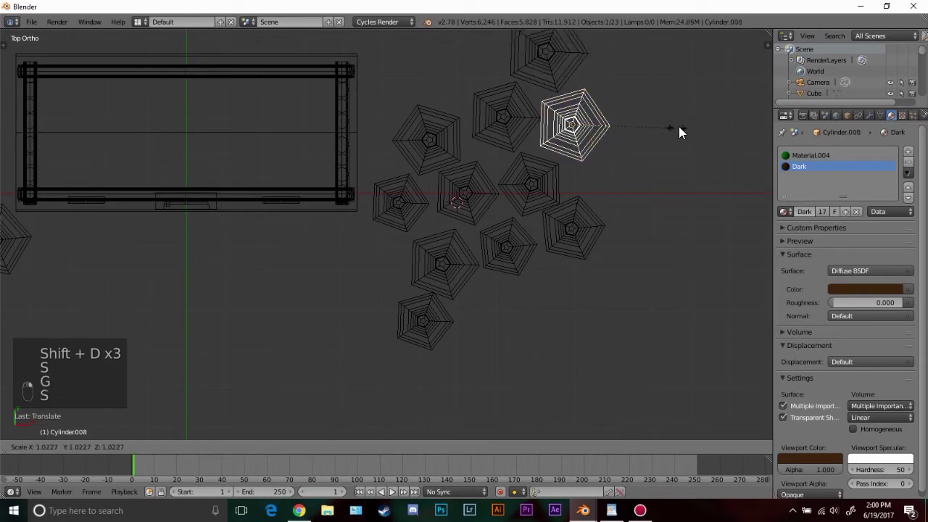
left_click(689, 126)
key("g")
left_click(706, 128)
key("KP_0")
key("z")
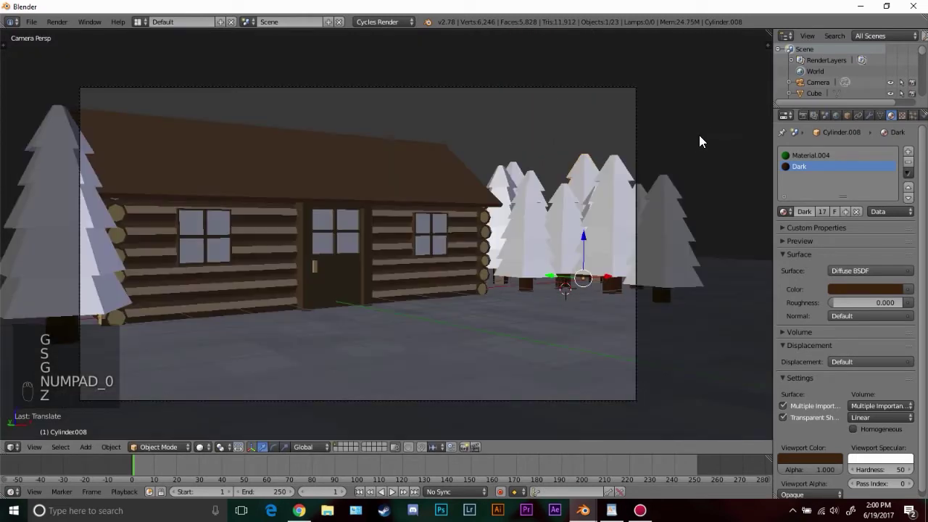
key("g")
left_click(674, 157)
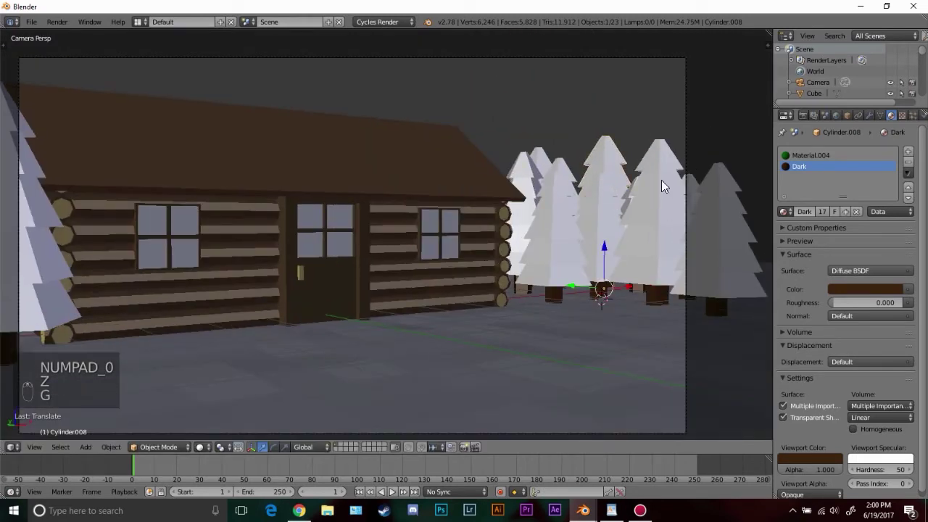
Check the fuller tree group from the camera in Rendered shading and return to solid shading
key("shift+z")
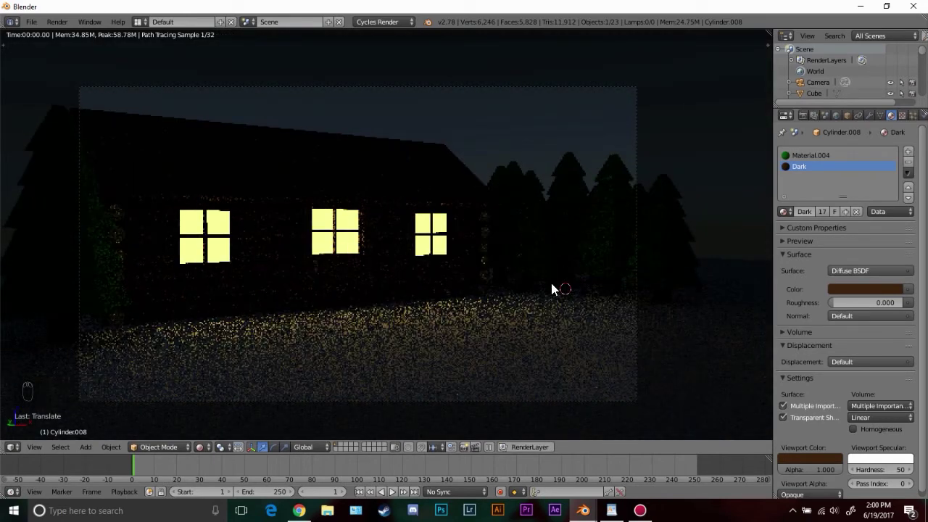
key("z")
key("z")
key("z")
scroll(433, 286, "up", 2)
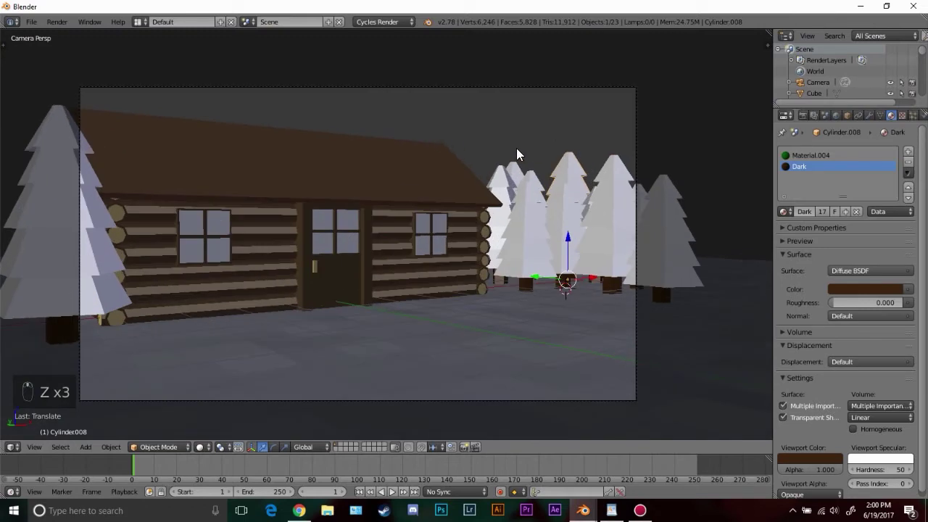
Switch to the empty second layer in front wireframe view and reset the 3D cursor to the origin
scroll(405, 190, "down", 5)
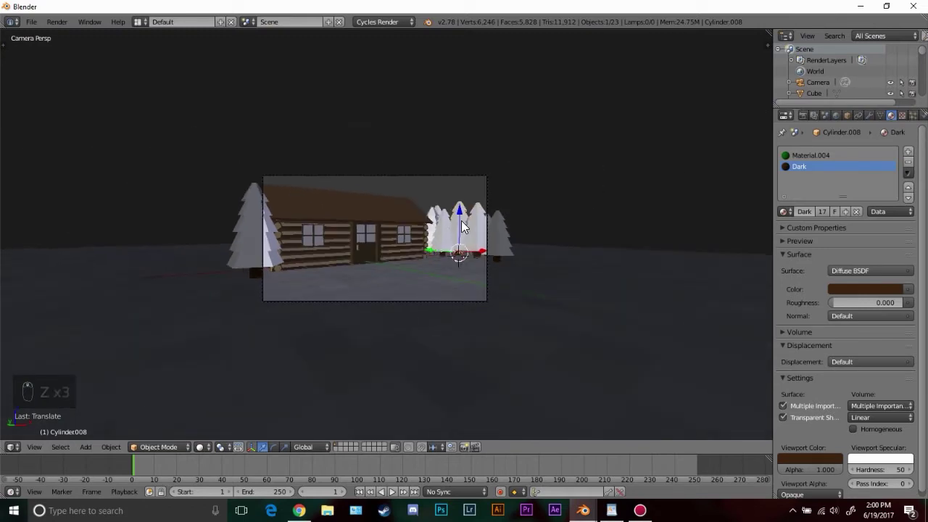
key("KP_1")
key("z")
scroll(434, 252, "down", 2)
key("2")
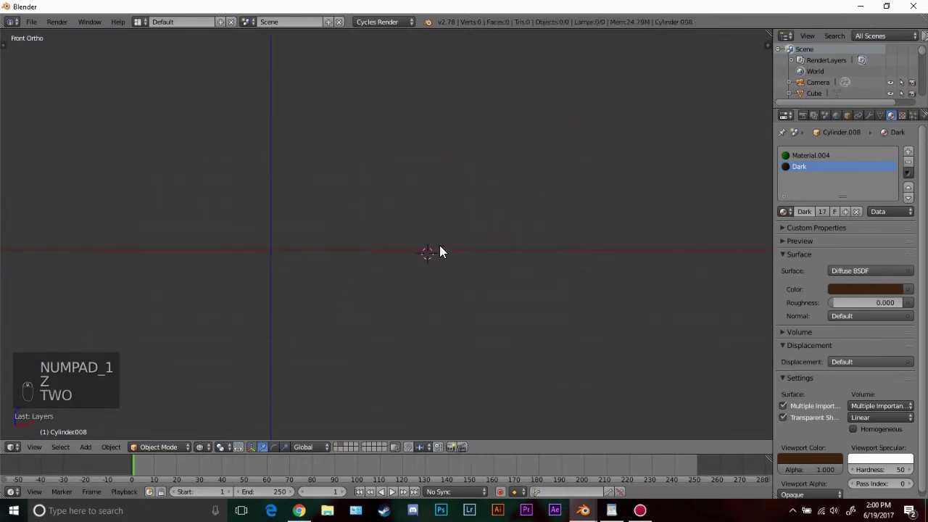
key("shift+c")
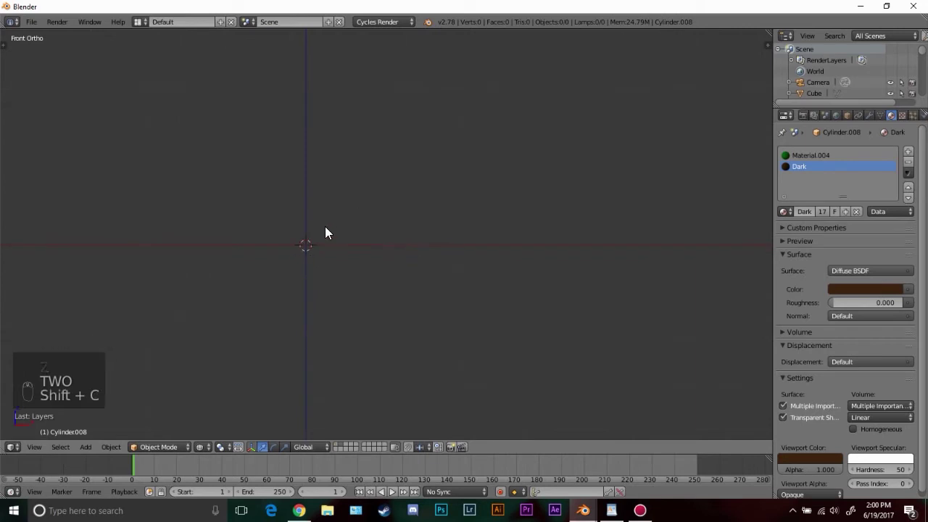
Add a UV sphere at the origin and scale it up to about 2.5 times its size
key("shift+a")
mouse_move(345, 243)
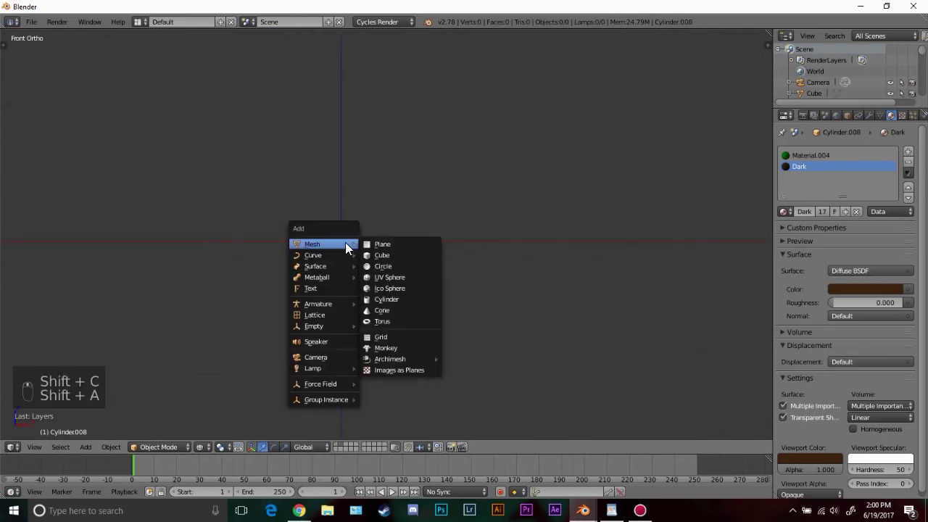
left_click(399, 277)
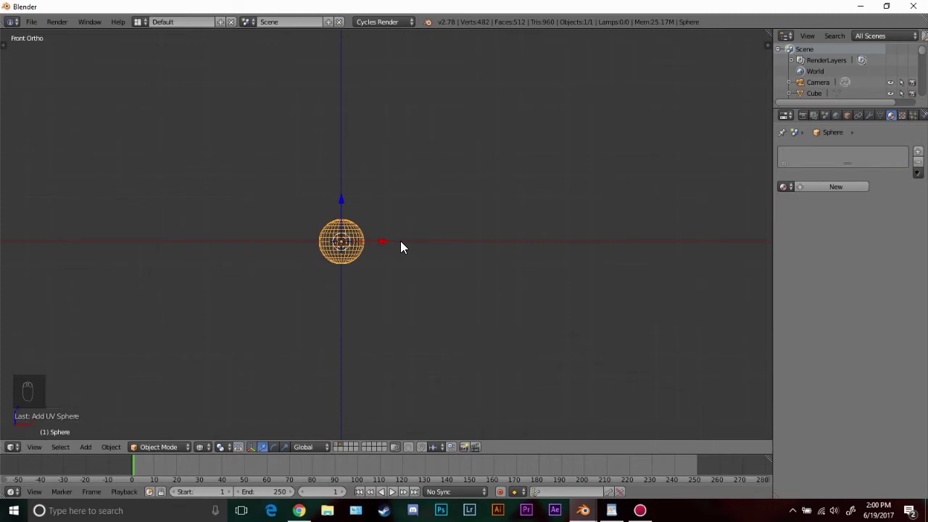
scroll(422, 282, "up", 2)
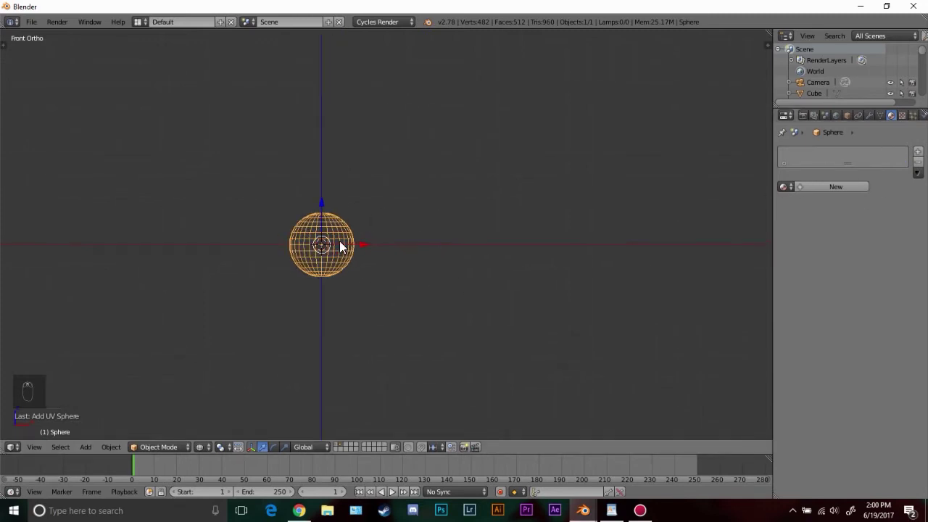
key("s")
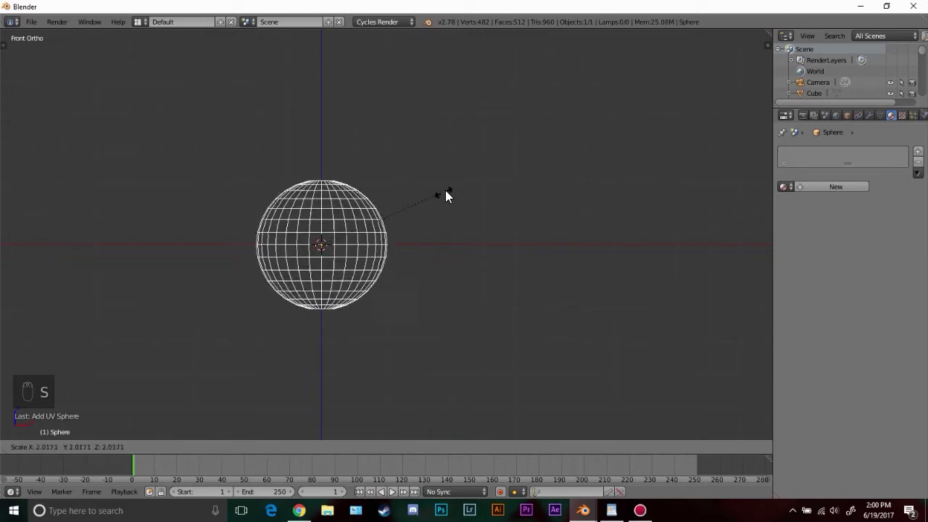
left_click(472, 186)
In Edit Mode, duplicate the sphere to its lower left and lower right, offsetting the second copy to overlap as a cloud
middle_click_drag(336, 232, 381, 238, "shift")
key("Tab")
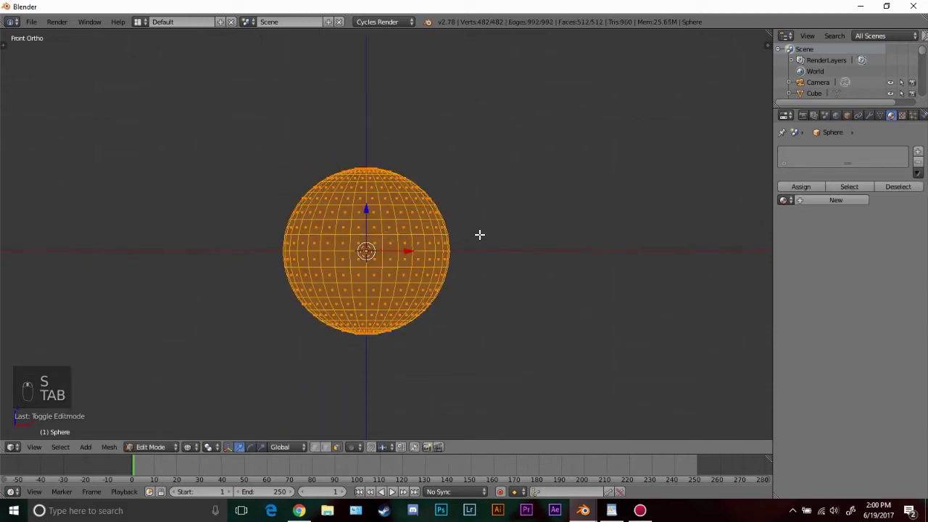
key("shift+d")
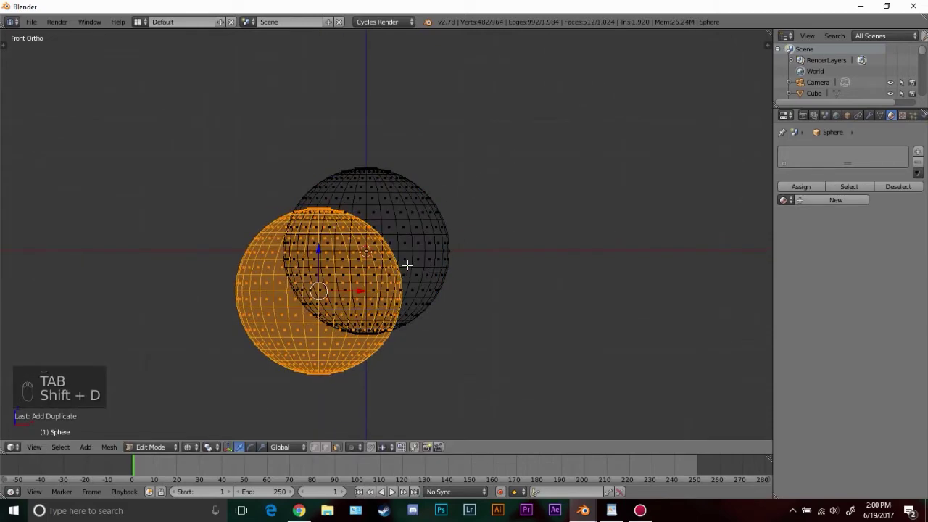
left_click(407, 265)
key("shift+d")
left_click(518, 311)
middle_click_drag(517, 310, 486, 318)
left_click_drag(488, 302, 517, 289)
key("KP_1")
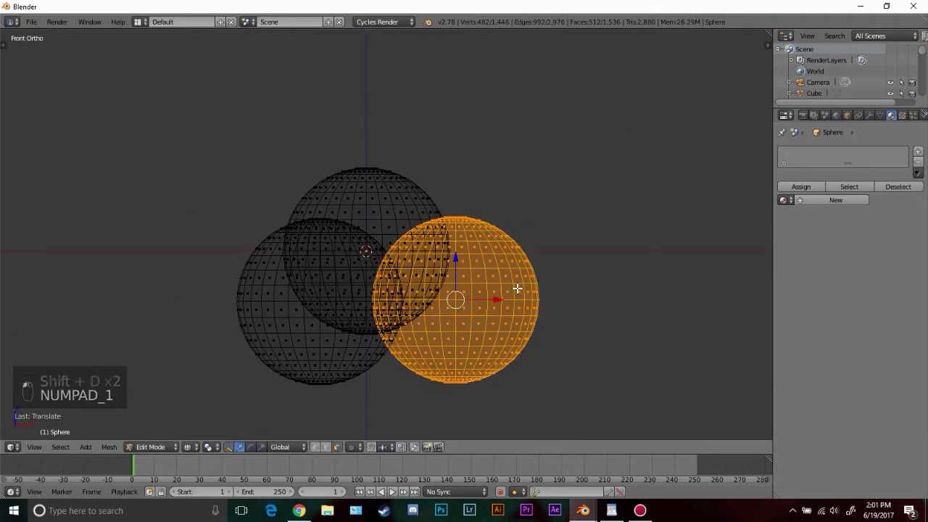
Add two more sphere copies to the cloud, one above the lower-right sphere and one to its right
key("shift+d")
left_click(505, 203)
key("shift+d")
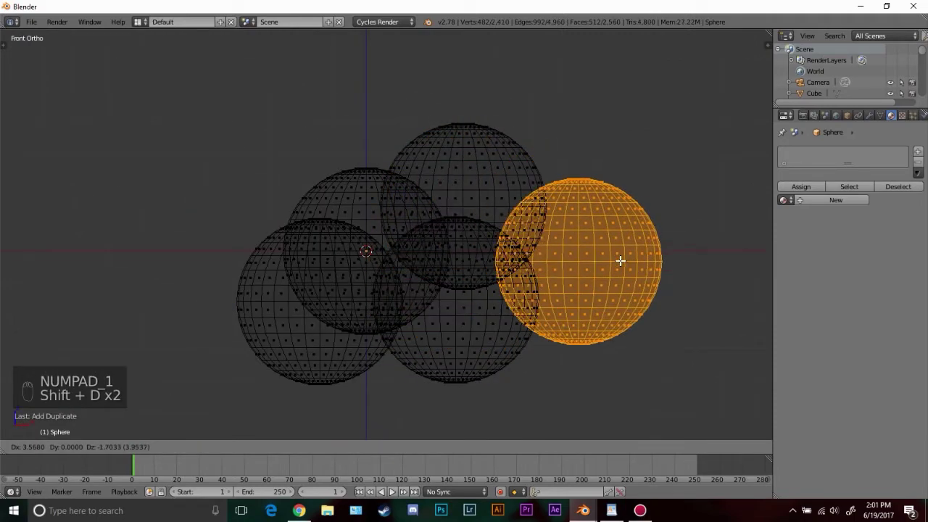
left_click(620, 261)
middle_click_drag(617, 259, 595, 313)
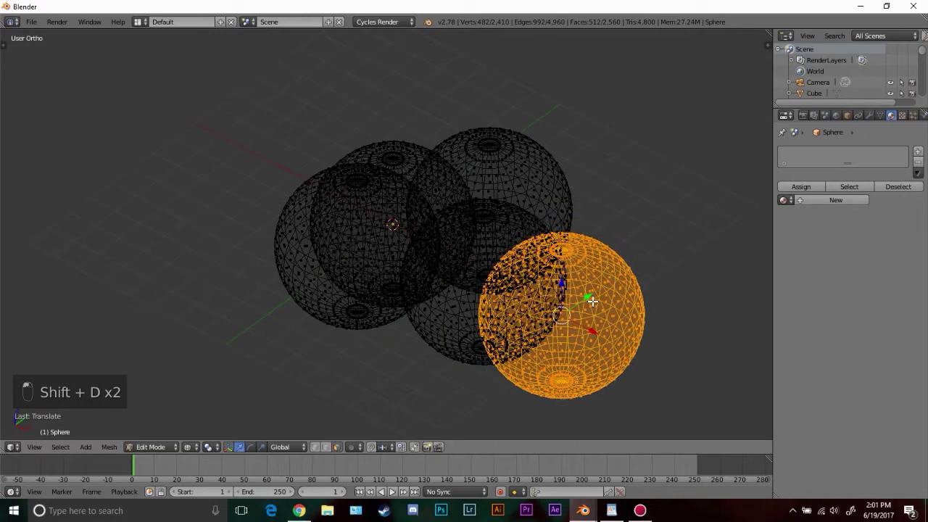
In front view, add two sphere copies at the cloud's left end, one above the other
key("KP_1")
key("shift+d")
left_click(266, 239)
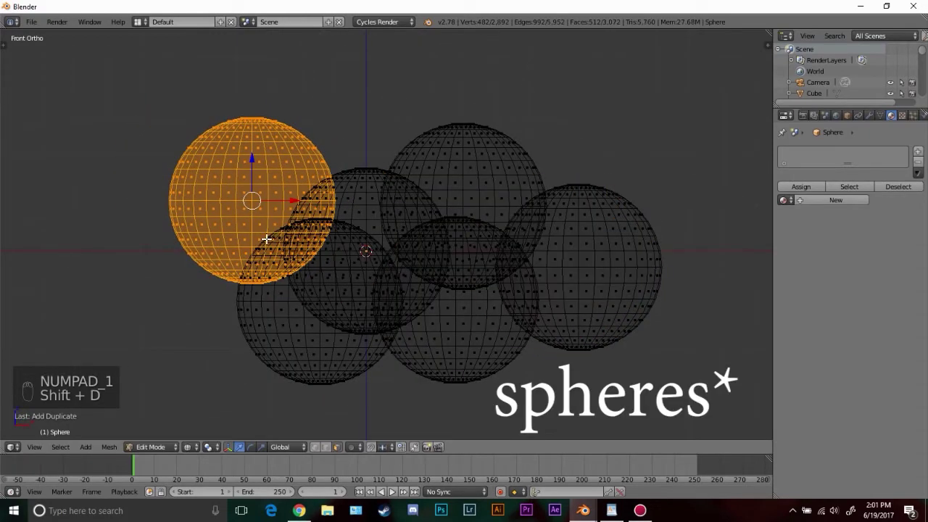
key("shift+d")
left_click(221, 332)
Add sphere copies at the cloud's upper right and lower right, adjusting the lower copy's position from an angled view
key("shift+d")
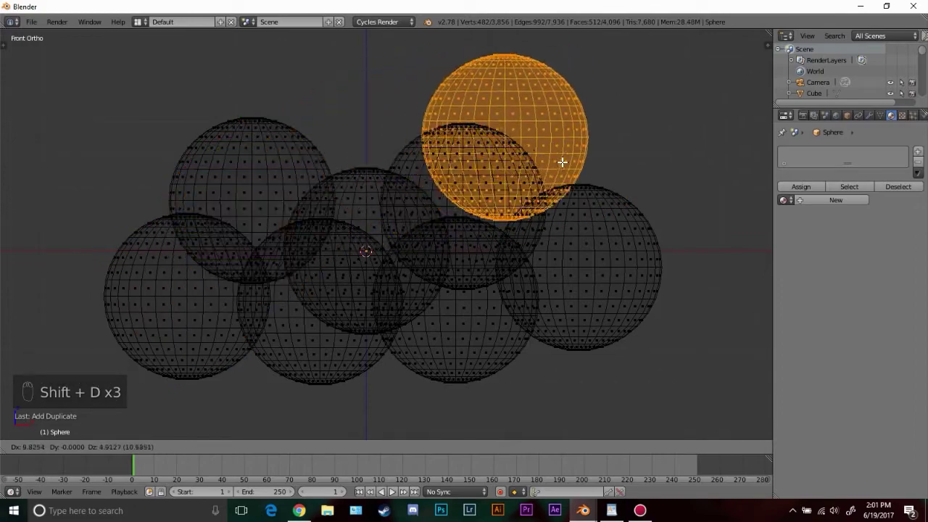
left_click(603, 191)
scroll(588, 210, "down", 3)
key("shift+d")
left_click(541, 316)
middle_click_drag(541, 317, 471, 355)
left_click_drag(501, 326, 493, 327)
middle_click_drag(432, 310, 499, 256)
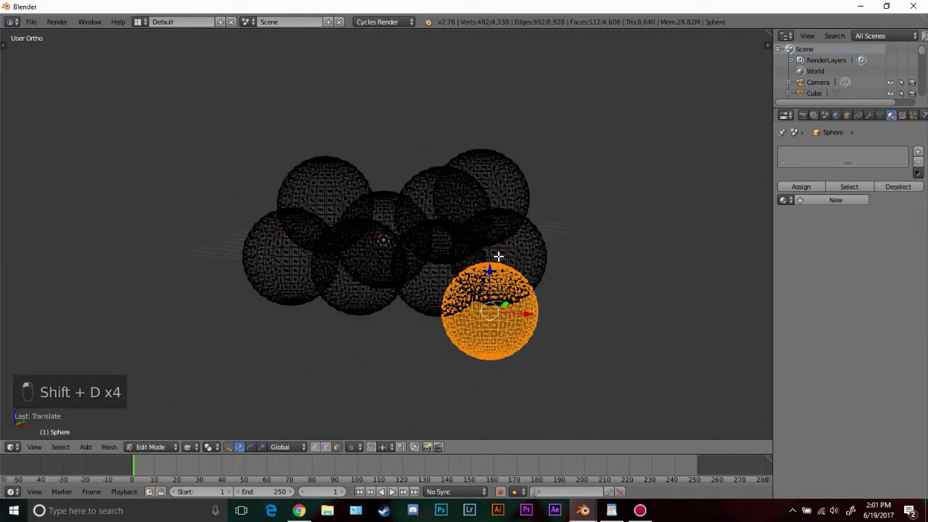
In front view, add two final sphere copies at the cloud's right end, and return to Object Mode in solid shading
key("KP_1")
key("shift+d")
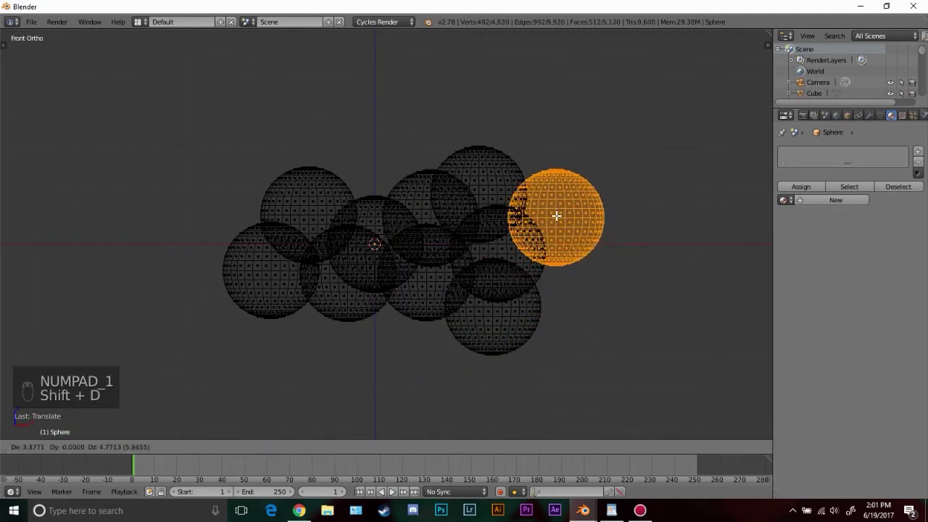
left_click(556, 216)
key("shift+d")
left_click(568, 314)
key("Tab")
mouse_move(486, 272)
middle_mouse_down()
mouse_move(528, 275)
mouse_move(455, 271)
mouse_move(539, 267)
middle_mouse_up()
scroll(537, 273, "down", 2)
key("z")
scroll(514, 269, "up", 4)
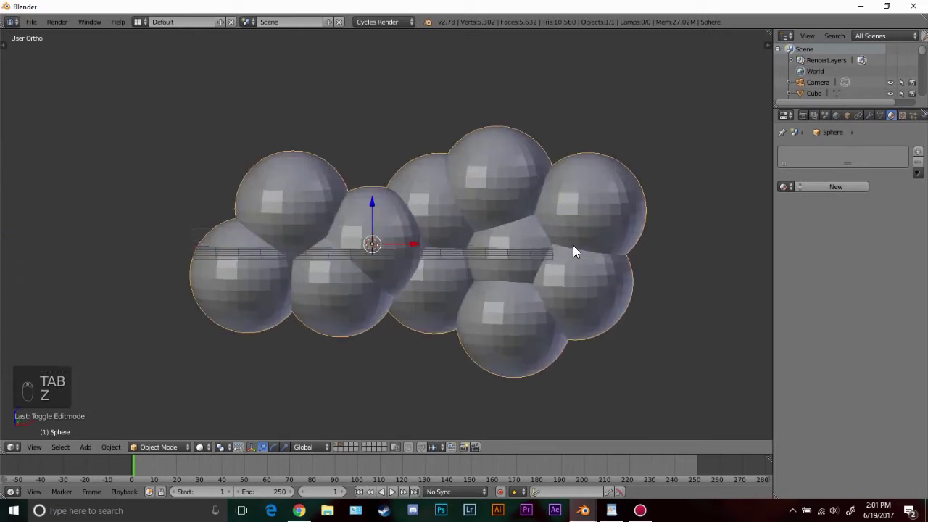
Switch to an empty layer and add an ico sphere with 1 subdivision
left_click(344, 444)
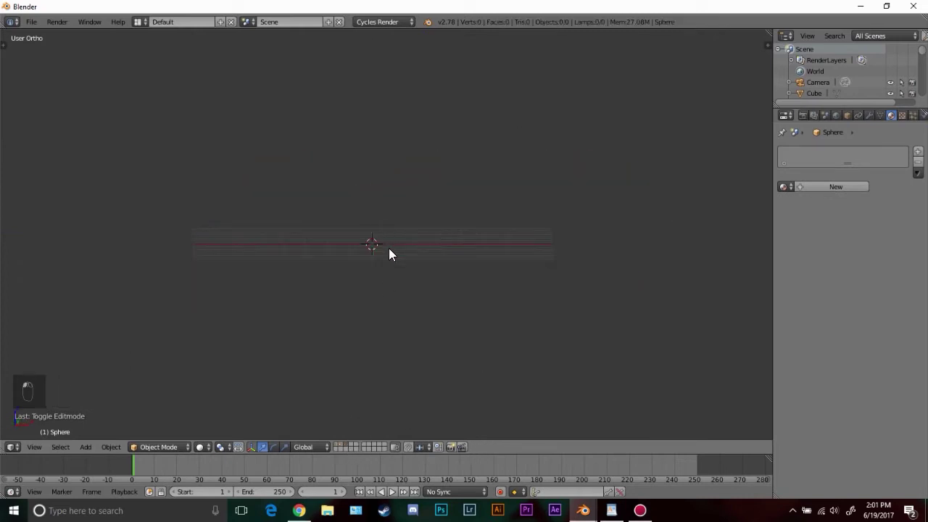
key("shift+a")
mouse_move(388, 255)
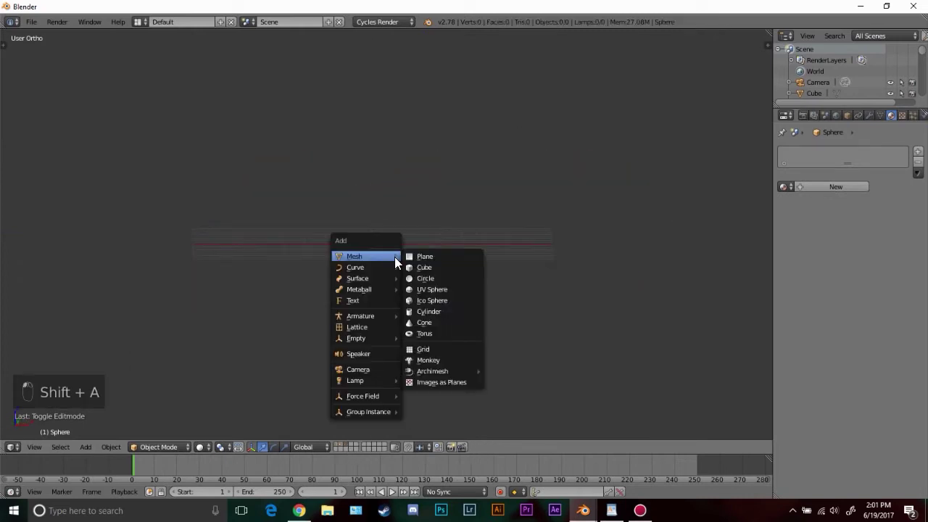
left_click(439, 302)
key("t")
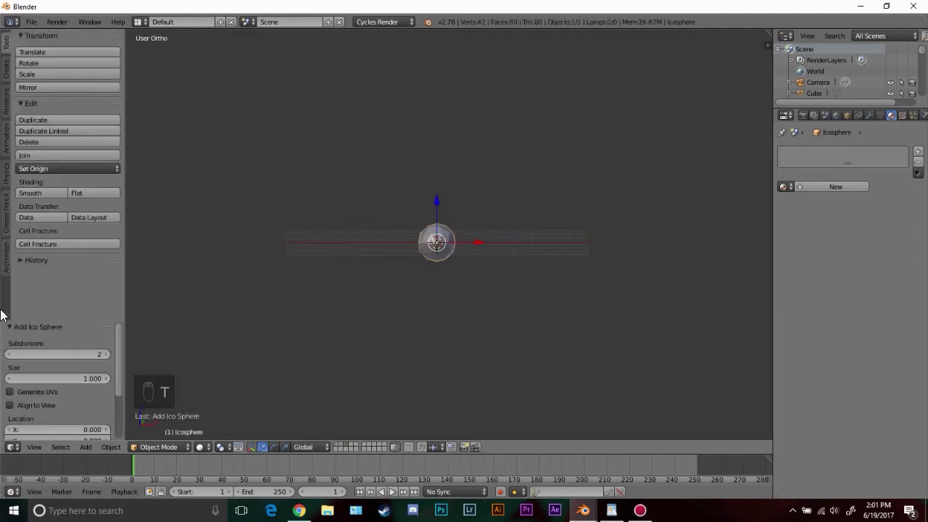
left_click(10, 354)
scroll(414, 256, "up", 2)
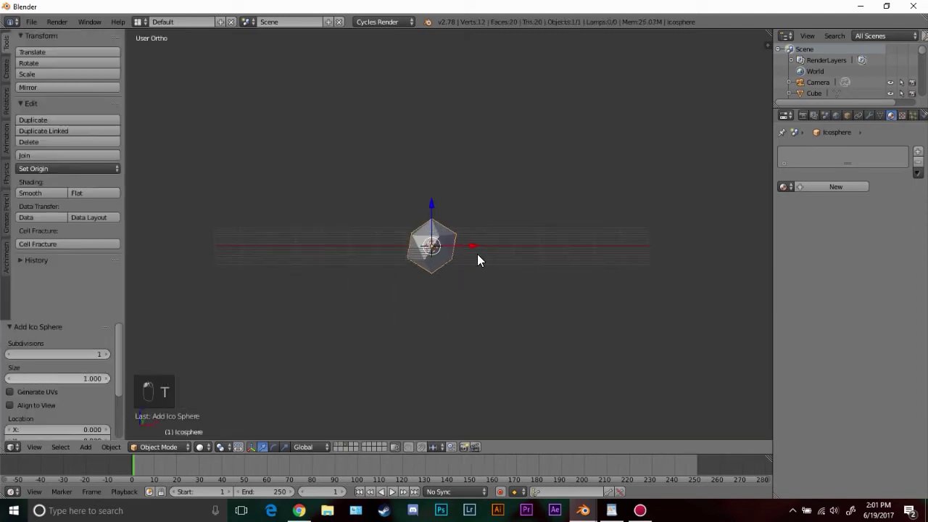
key("t")
Give the ico sphere a new material with an Emission surface in pale yellow
left_click(838, 188)
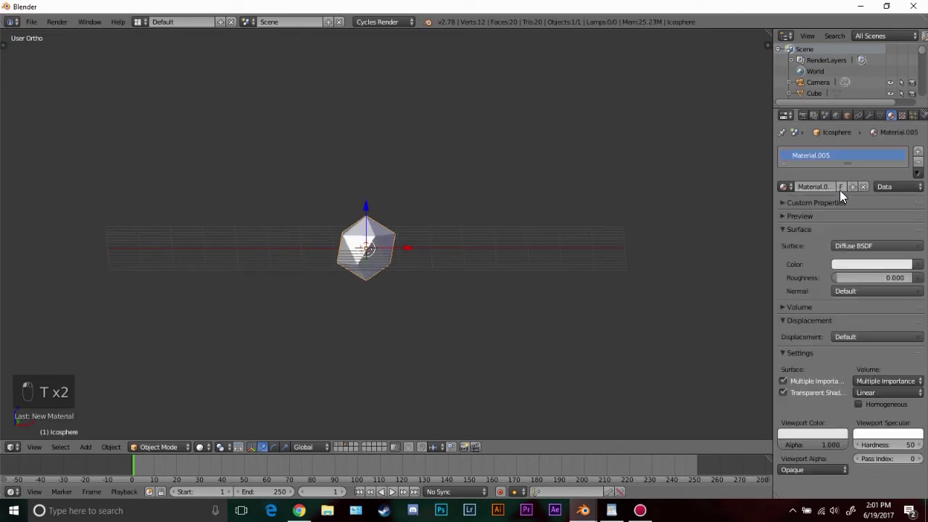
left_click(869, 246)
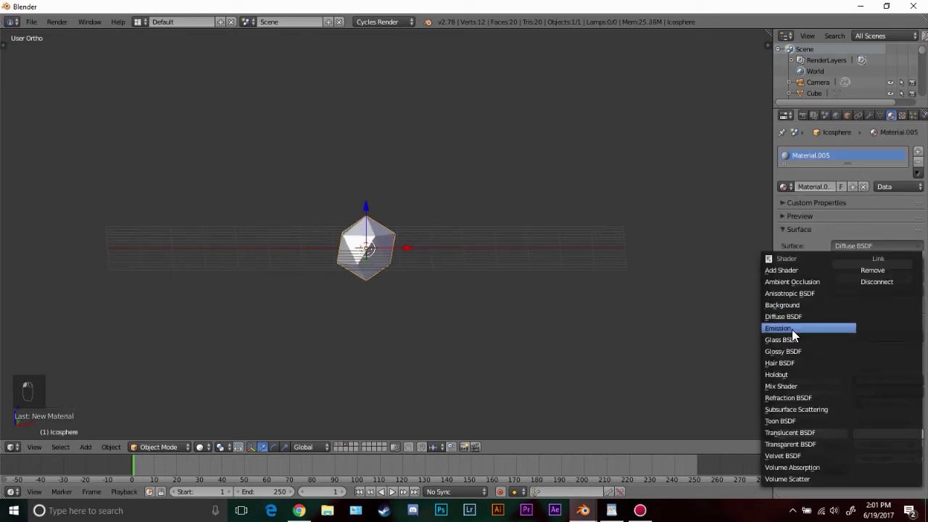
left_click(792, 329)
left_click(872, 262)
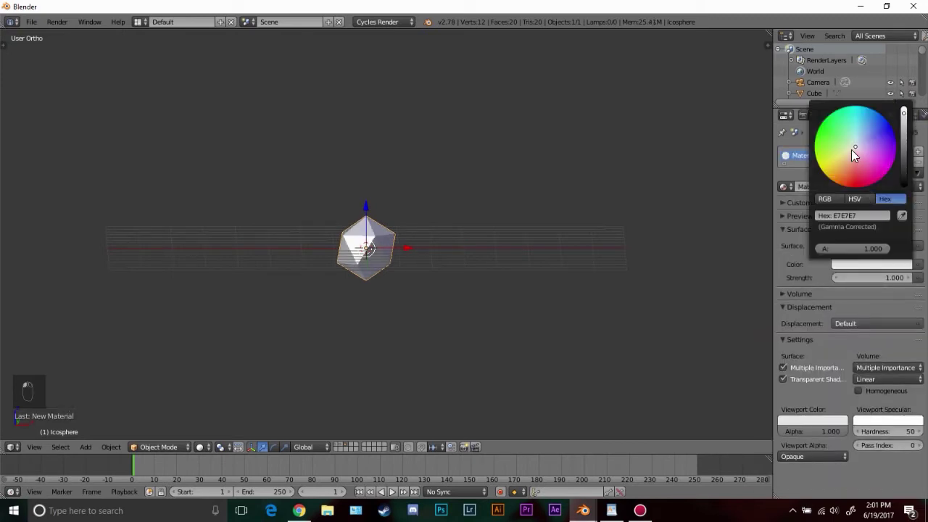
left_click_drag(852, 150, 847, 154)
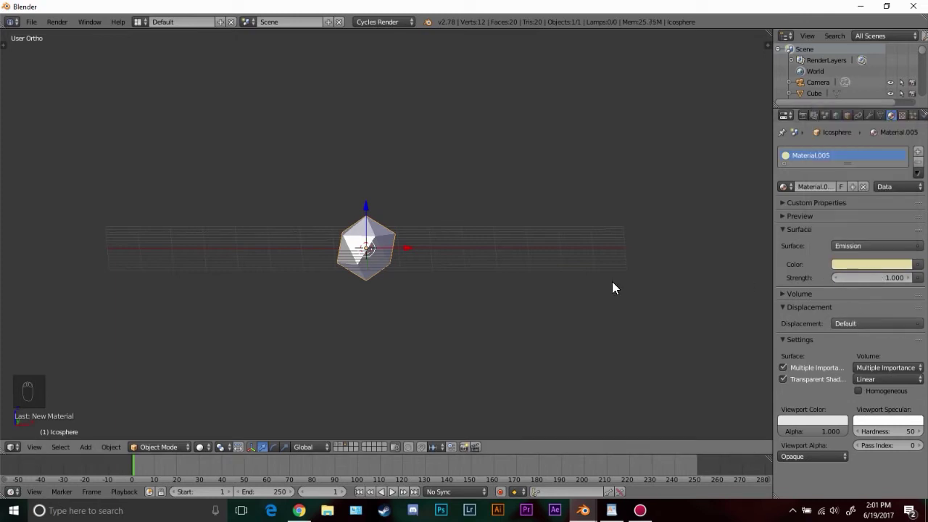
Show the cloud's layer, select the cloud and add a particle system of type Hair to it
key("2")
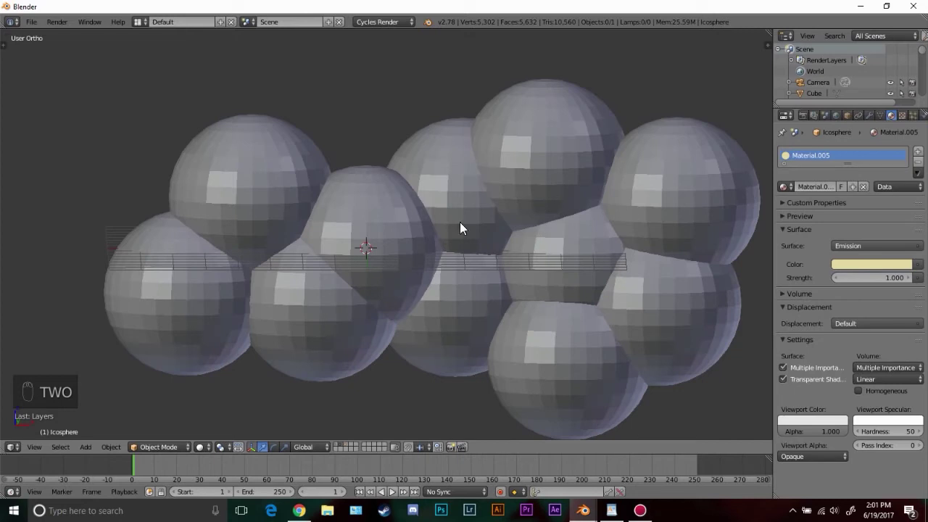
right_click(561, 187)
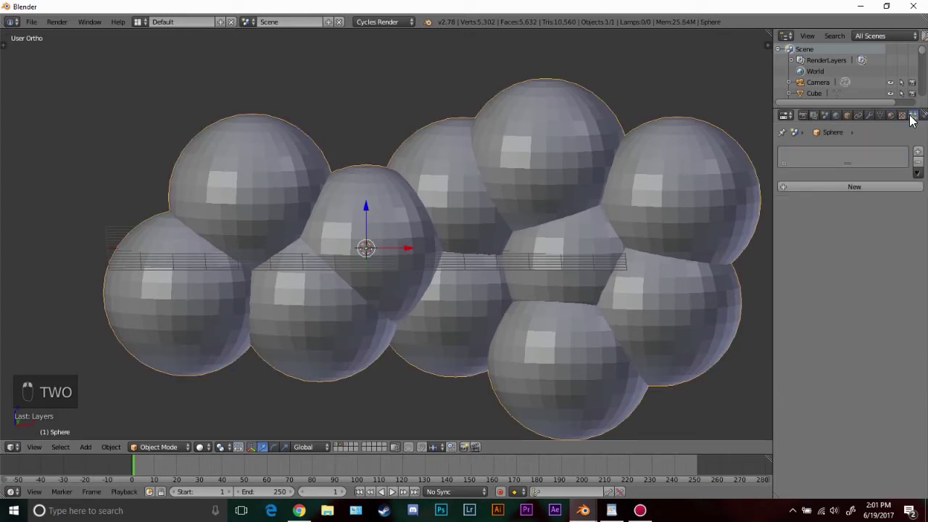
left_click(854, 187)
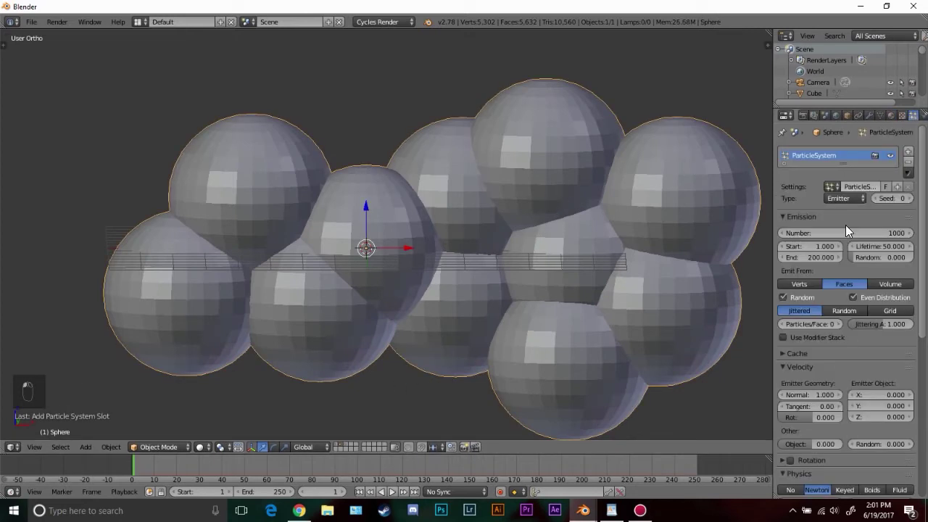
left_click(841, 193)
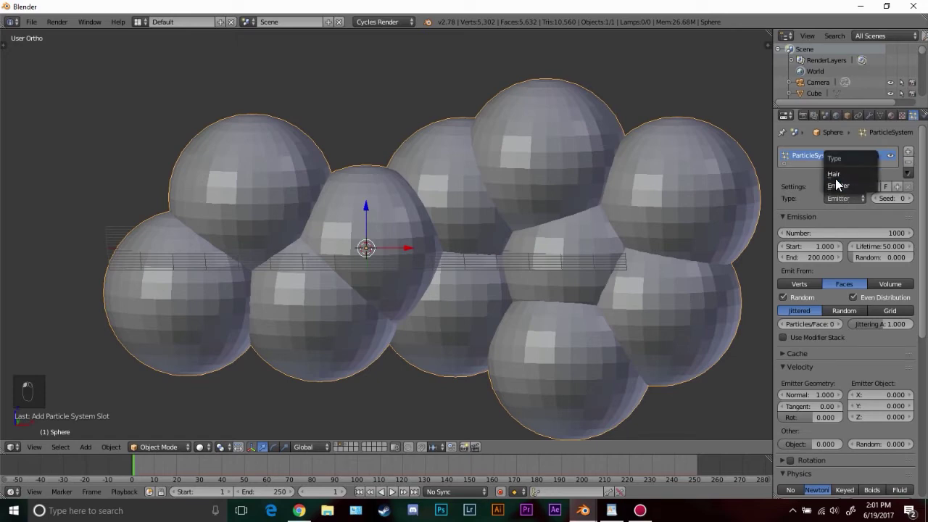
left_click(839, 171)
Render the cloud's hair particles as an object, using Icosphere as the dupli object
scroll(880, 288, "down", 3)
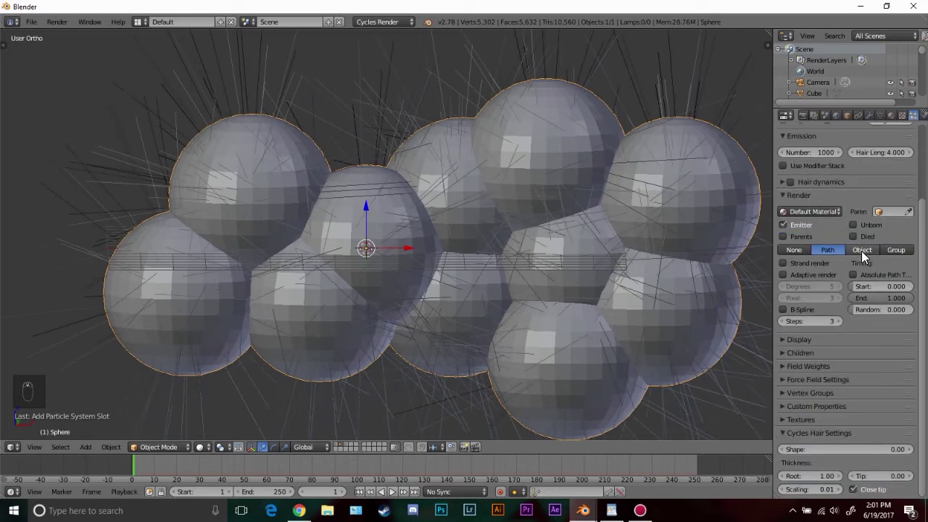
left_click(861, 250)
left_click(873, 263)
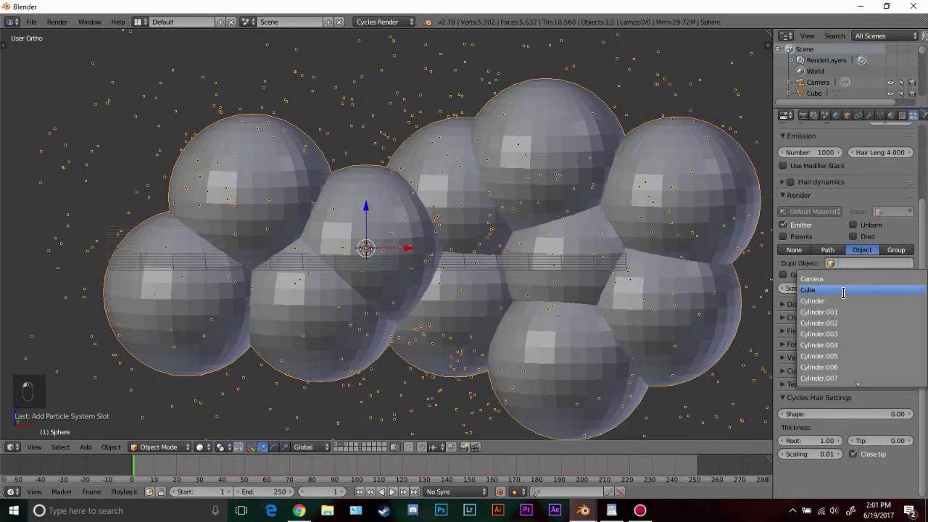
type("ic")
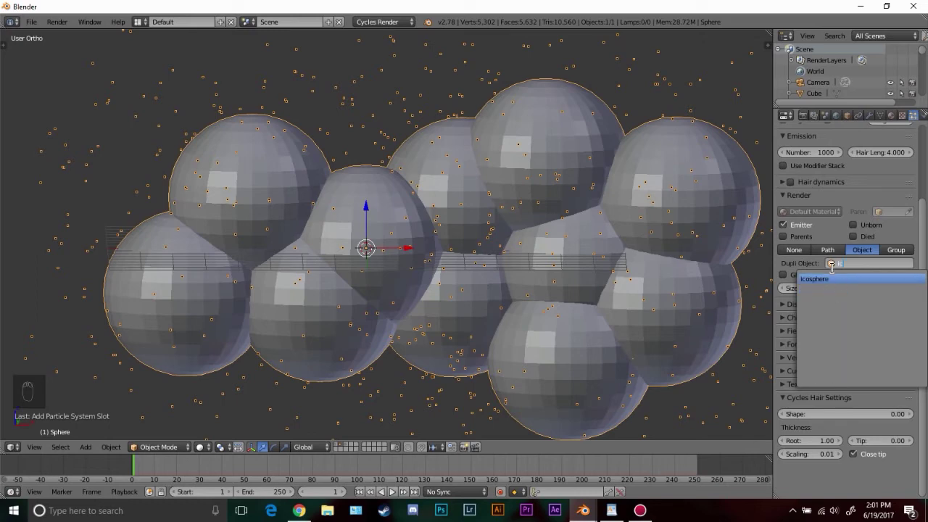
left_click(815, 279)
middle_click_drag(595, 254, 629, 258)
Enable the advanced particle settings and set the particle size to 0.020 with a random size of about 0.756
left_click(788, 288)
scroll(838, 261, "up", 5)
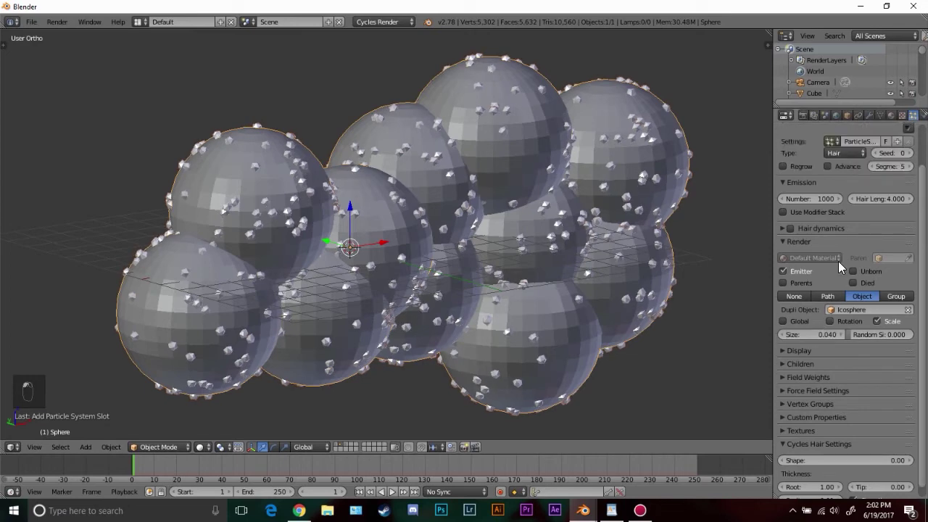
left_click(828, 212)
scroll(805, 330, "down", 5)
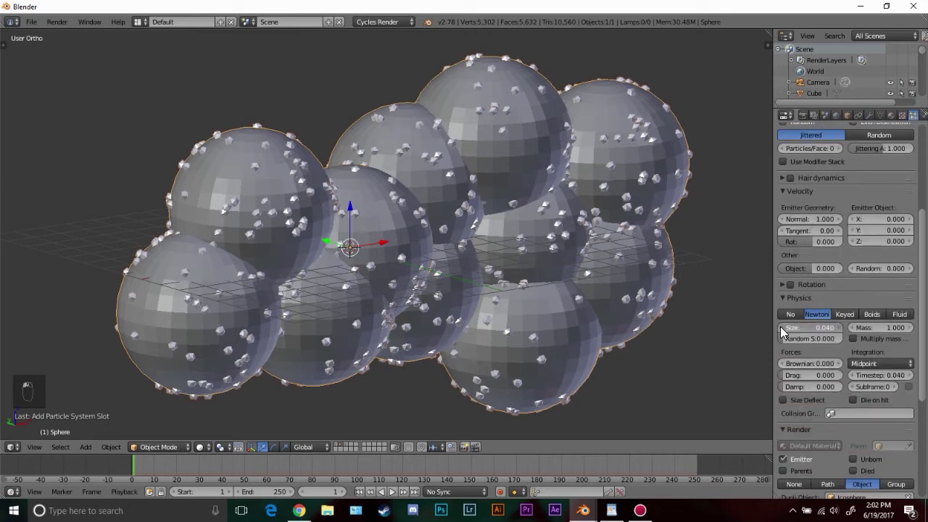
left_click(782, 328)
left_click(785, 329)
left_click_drag(801, 341, 834, 336)
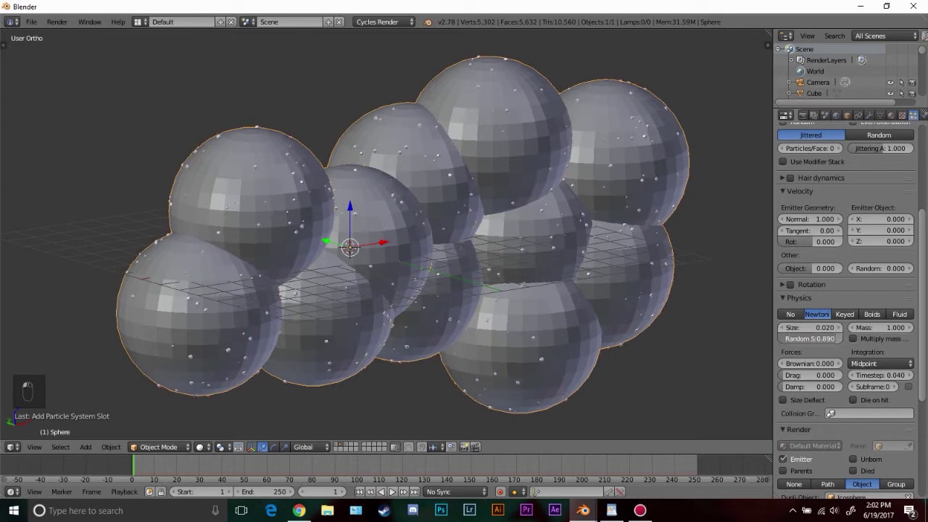
Preview the star particles in rendered shading, turn off rendering of the emitter, and return to solid shading
middle_click_drag(622, 325, 495, 192)
key("shift+z")
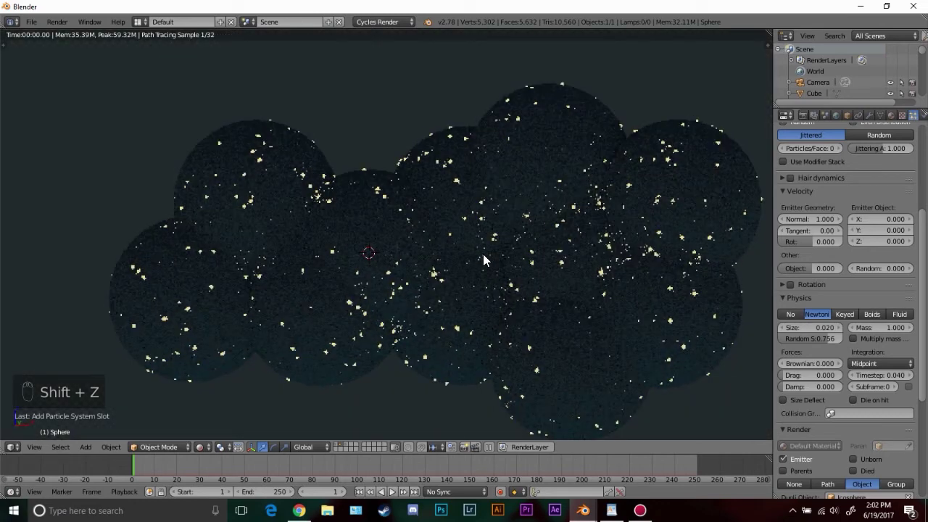
key("z")
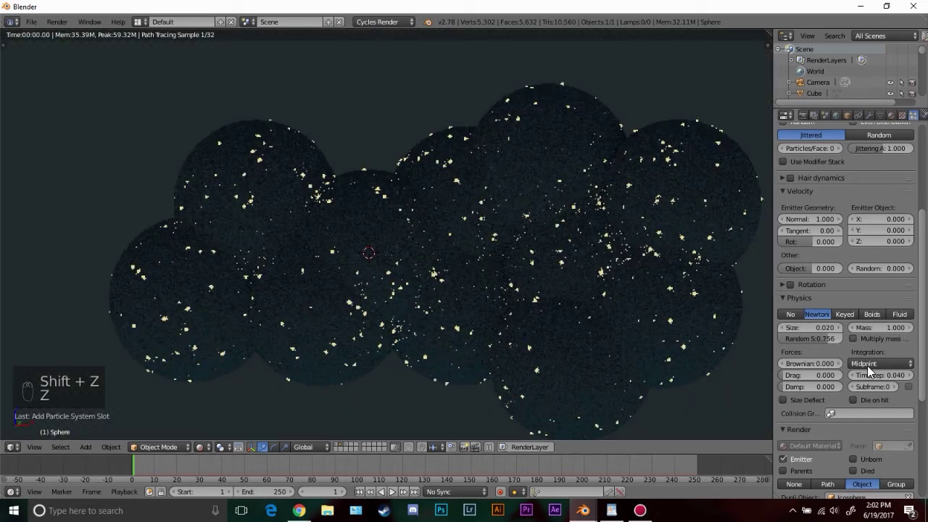
left_click(783, 459)
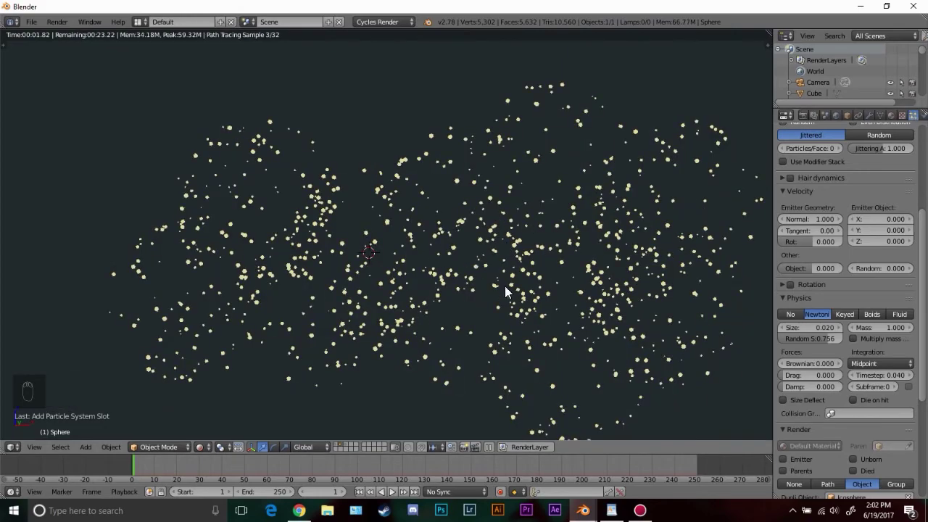
key("z")
key("z")
key("z")
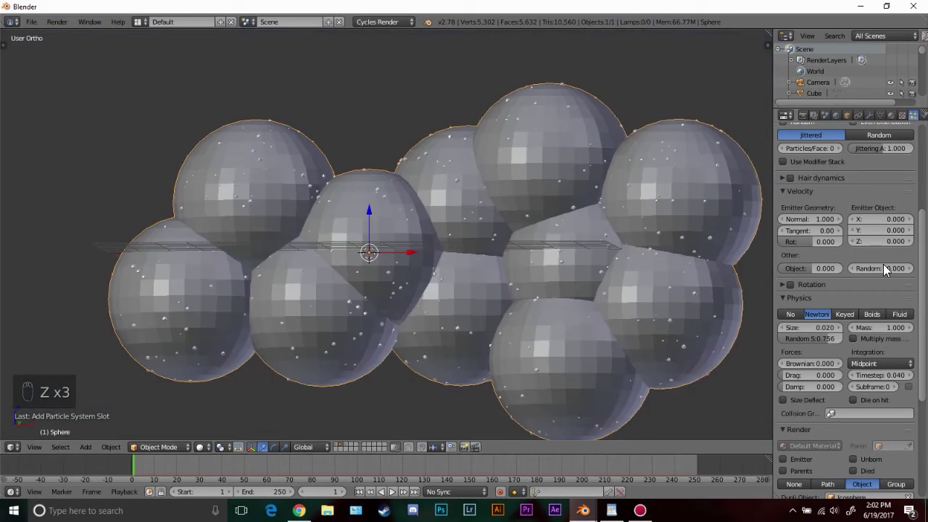
Set the number of particles to 200 and check their density in a rendered preview
scroll(877, 264, "up", 5)
left_click(802, 220)
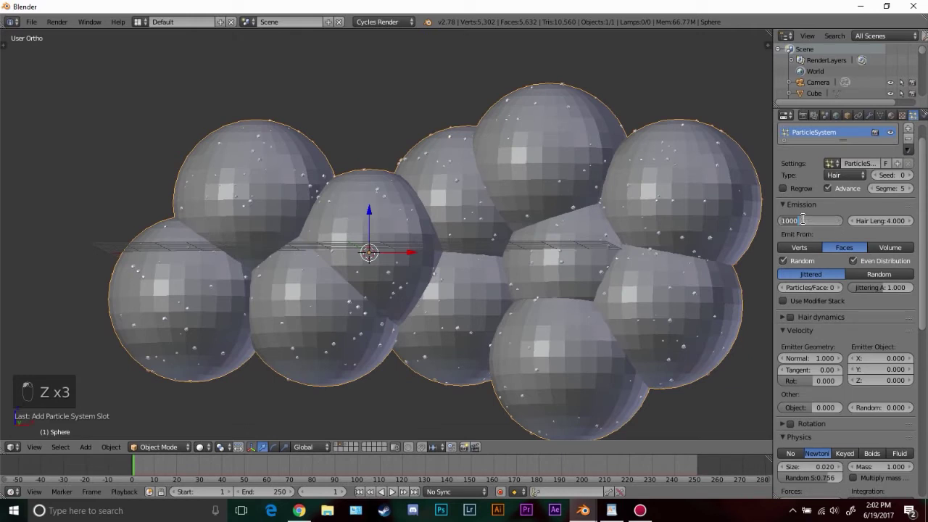
type("200")
key("Return")
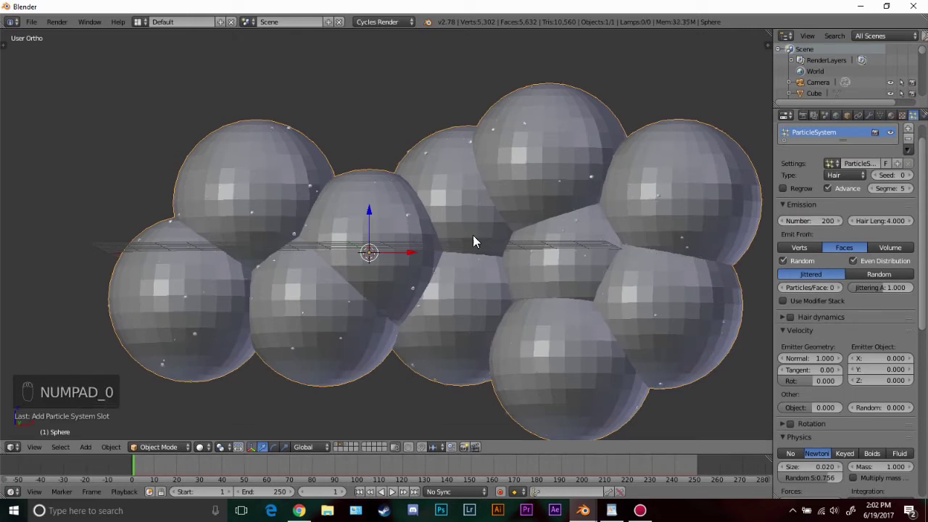
key("shift+z")
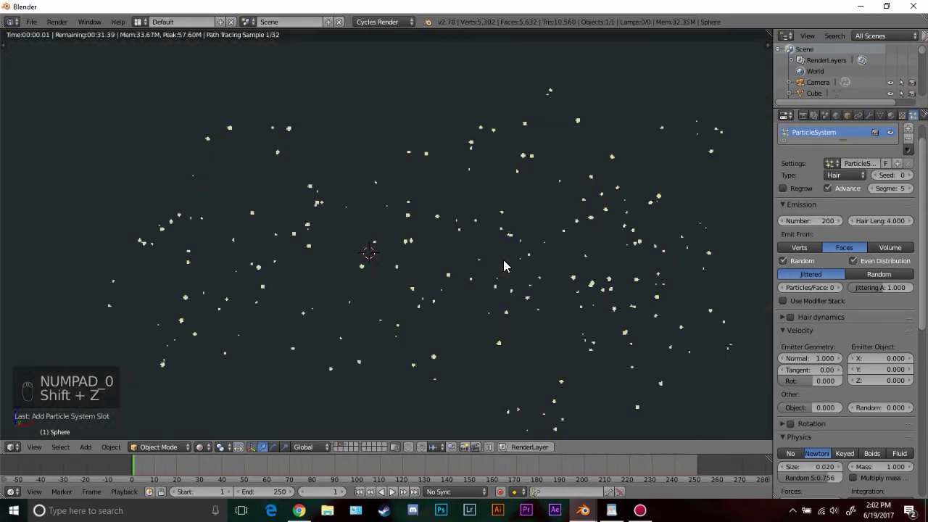
key("z")
key("z")
key("z")
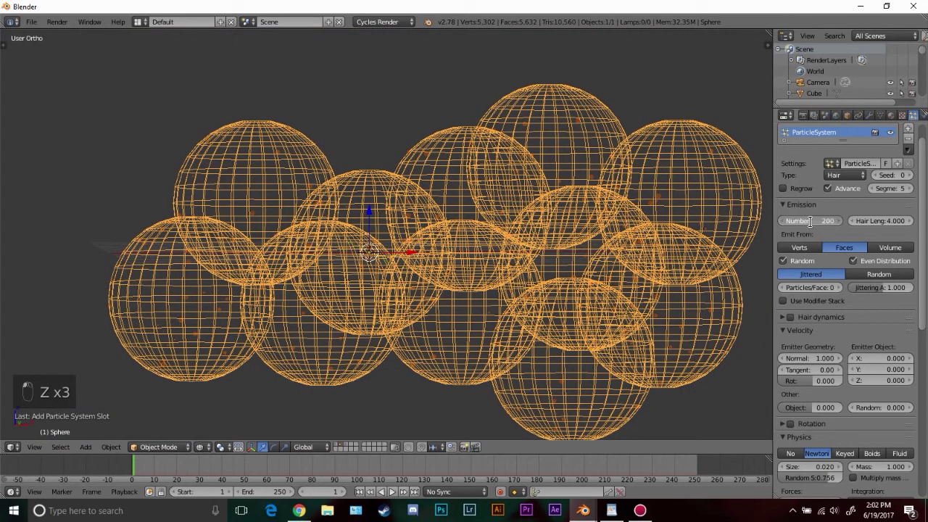
Set the number of particles to 120, check the rendered preview, and return to solid shading
left_click(810, 221)
type("120")
key("Return")
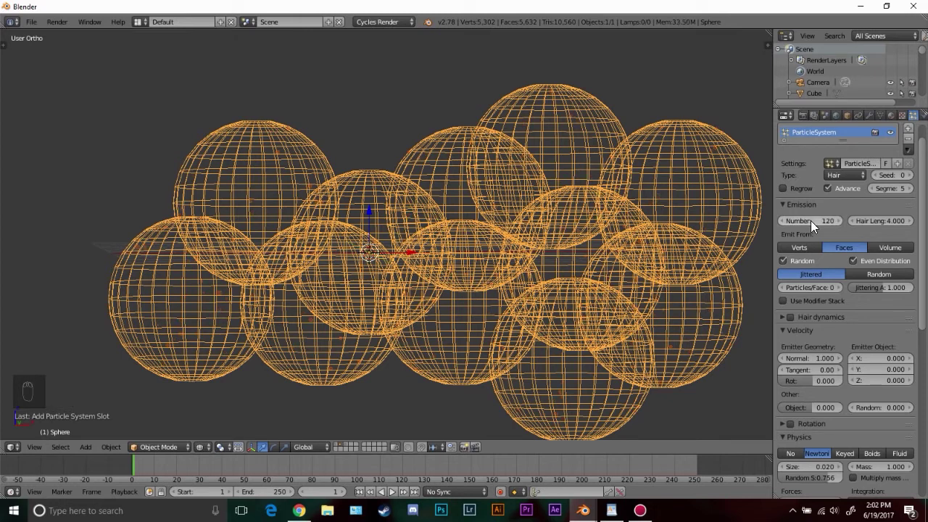
key("shift+z")
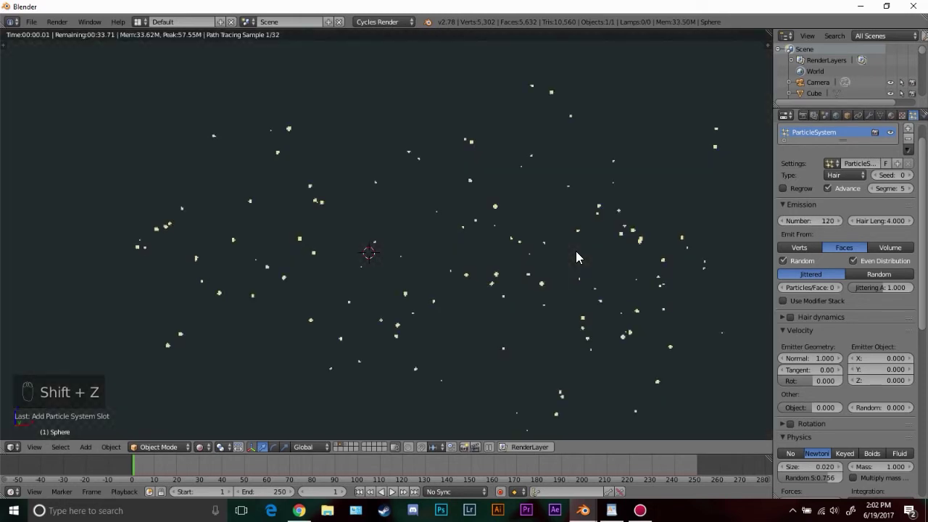
key("z")
key("z")
key("z")
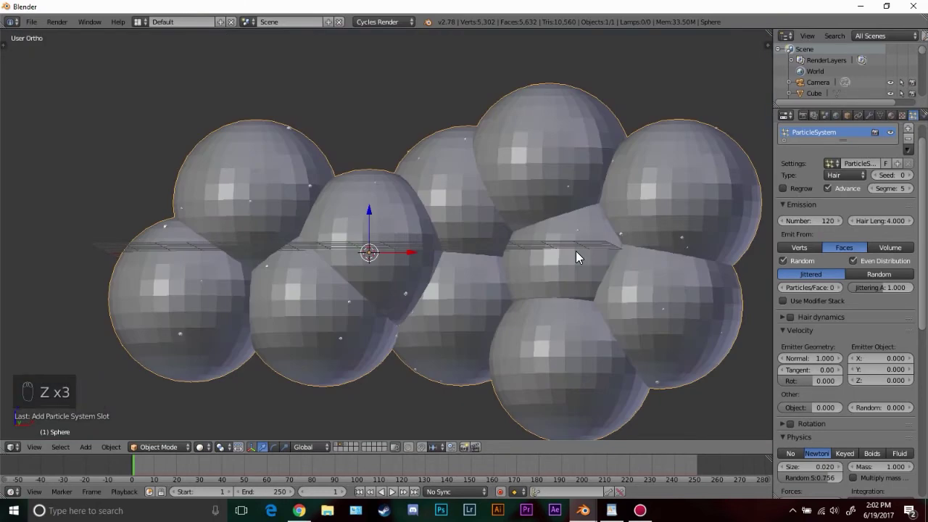
Show the cabin's layer together with the cloud and, in top view, move the cloud behind the cabin and rotate it slightly
key("shift+1")
key("KP_0")
key("KP_0")
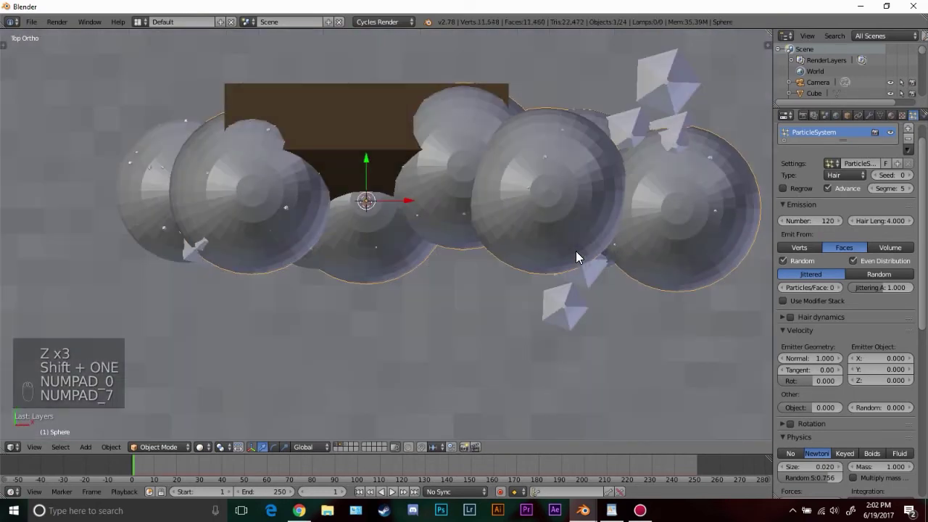
key("KP_7")
key("g")
key("r")
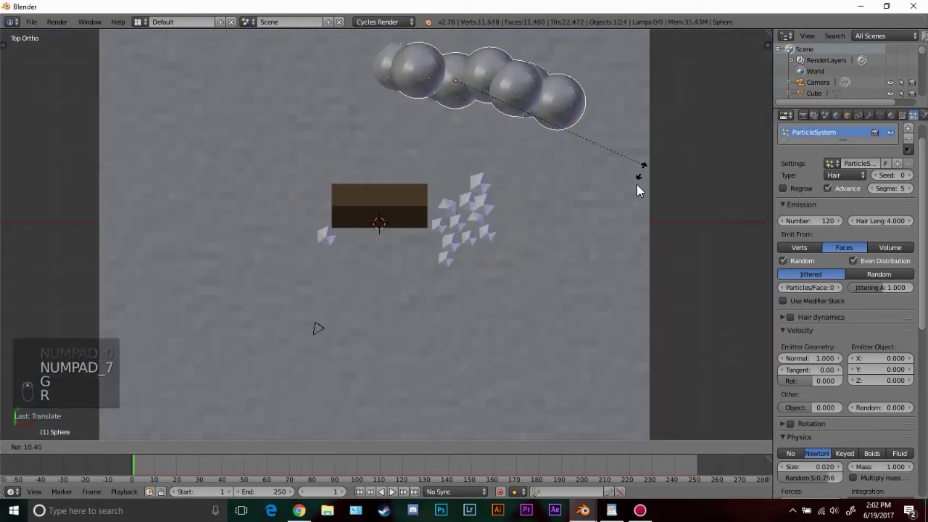
key("g")
left_click(655, 123)
In camera view, raise the cloud above the cabin roof and trees and scale it up about 1.3 times
key("KP_0")
key("g")
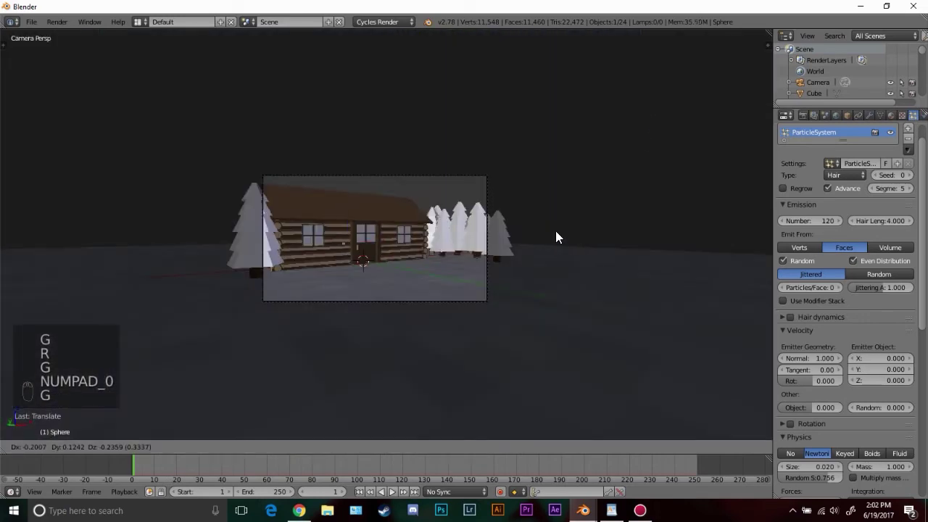
left_click(564, 181)
key("g")
left_click(609, 175)
scroll(609, 177, "up", 3)
key("s")
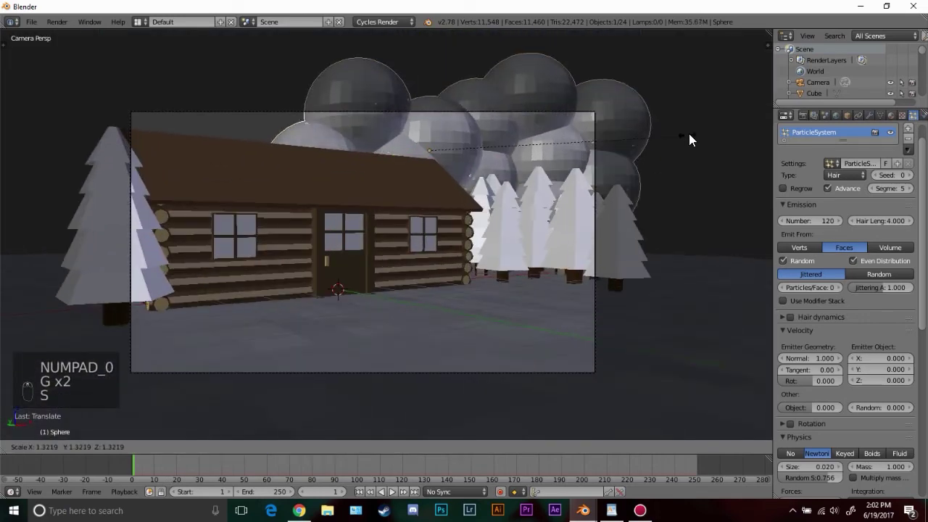
left_click(685, 138)
Move the cloud further up the sky, enlarge it slightly, adjust its position behind the roof, and preview the scene rendered
key("g")
left_click(651, 107)
key("s")
left_click(680, 104)
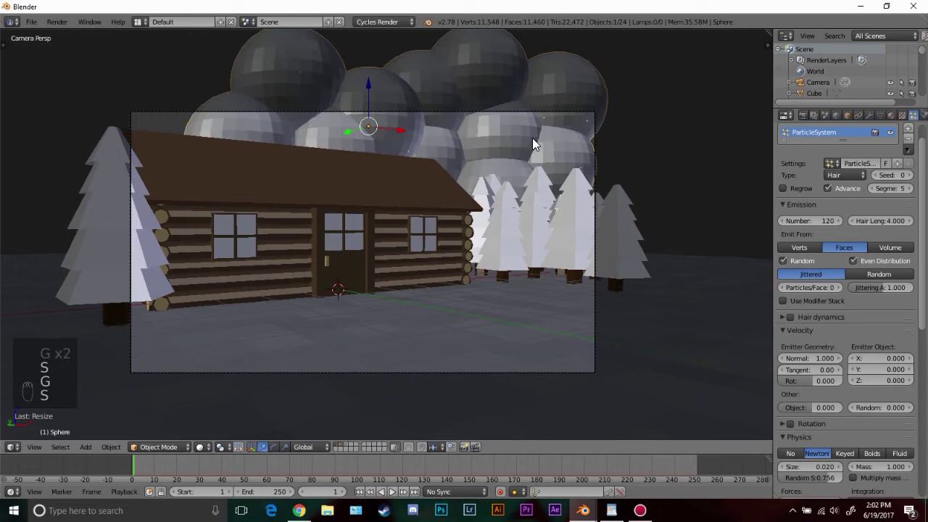
key("g")
left_click(522, 130)
key("shift+z")
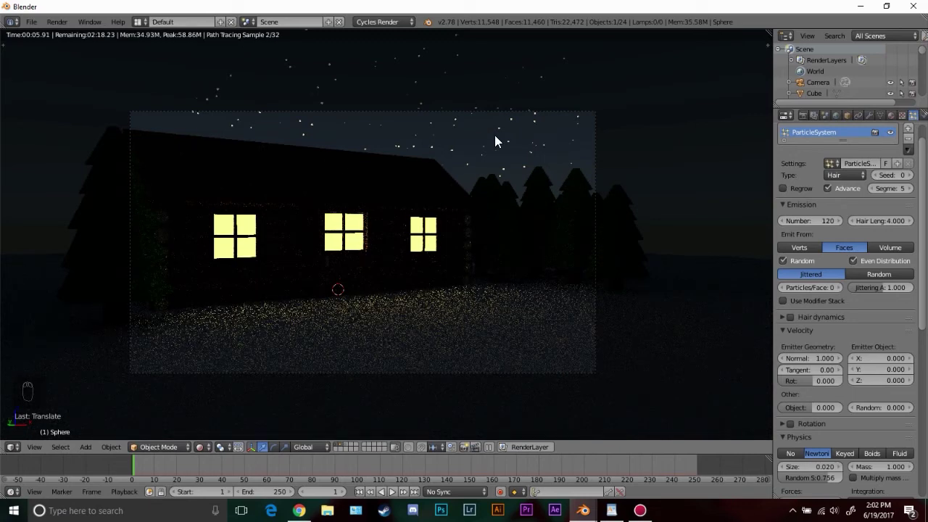
Lower the star cloud slightly behind the cabin roof and preview the scene rendered
key("g")
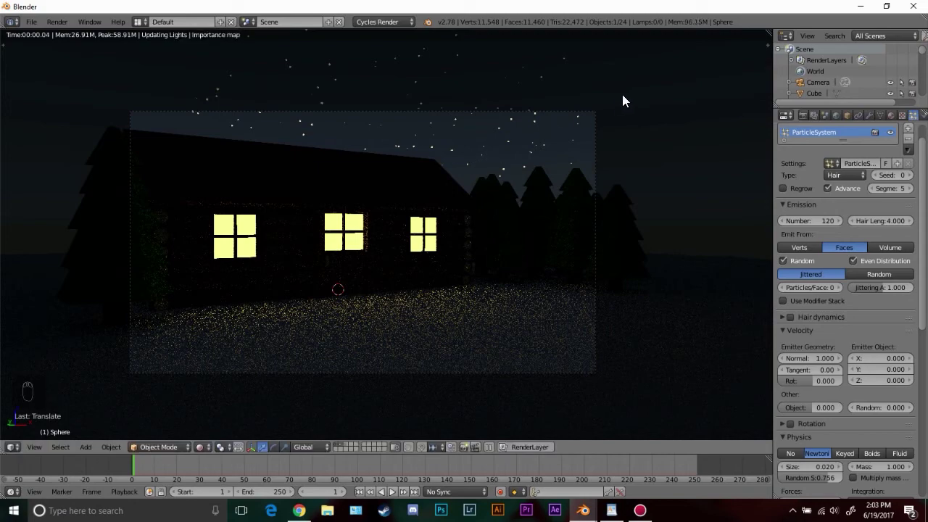
key("z")
key("z")
key("z")
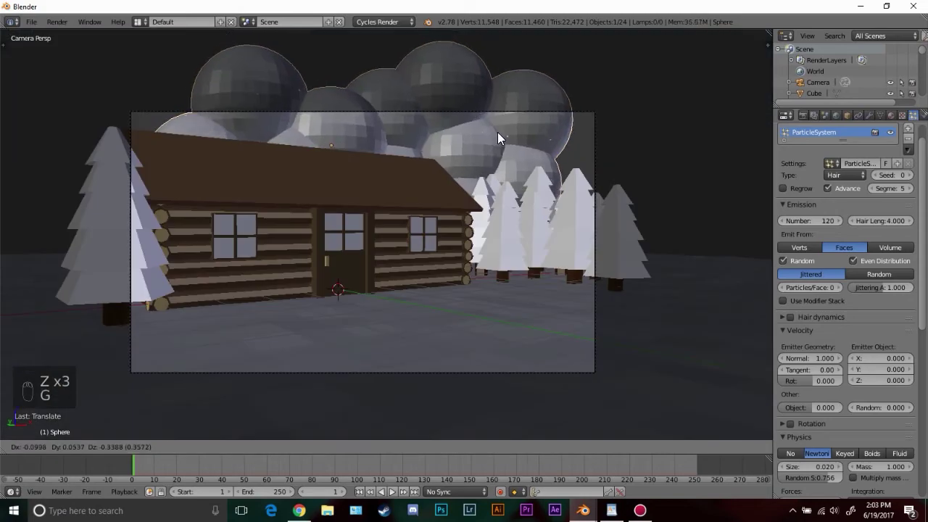
left_click(503, 139)
key("shift+z")
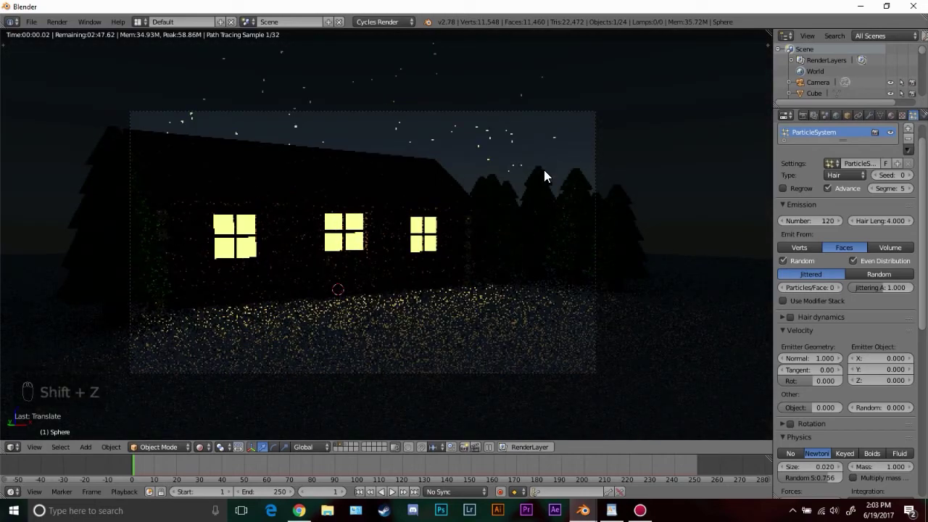
Flatten the star cloud by scaling it down along the Z axis and check the rendered preview
key("z")
key("z")
key("z")
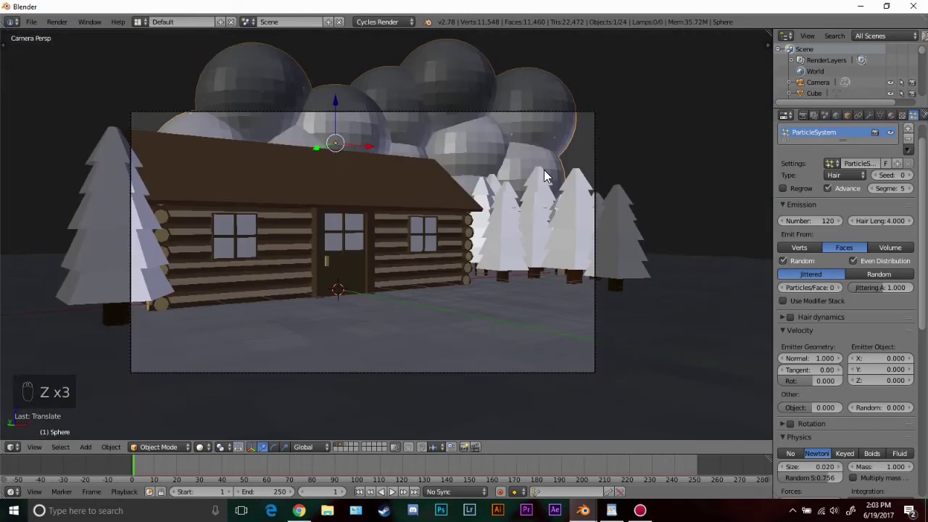
key("s")
left_click(546, 126)
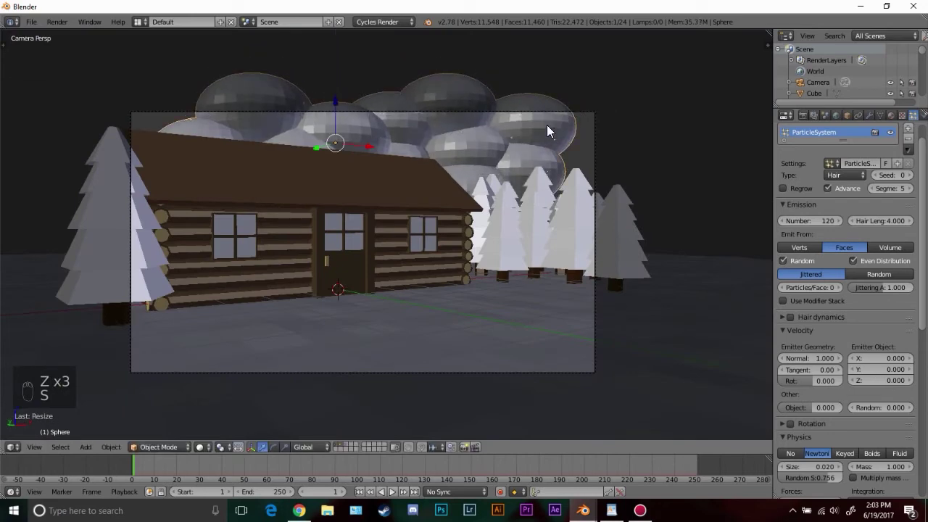
key("shift+z")
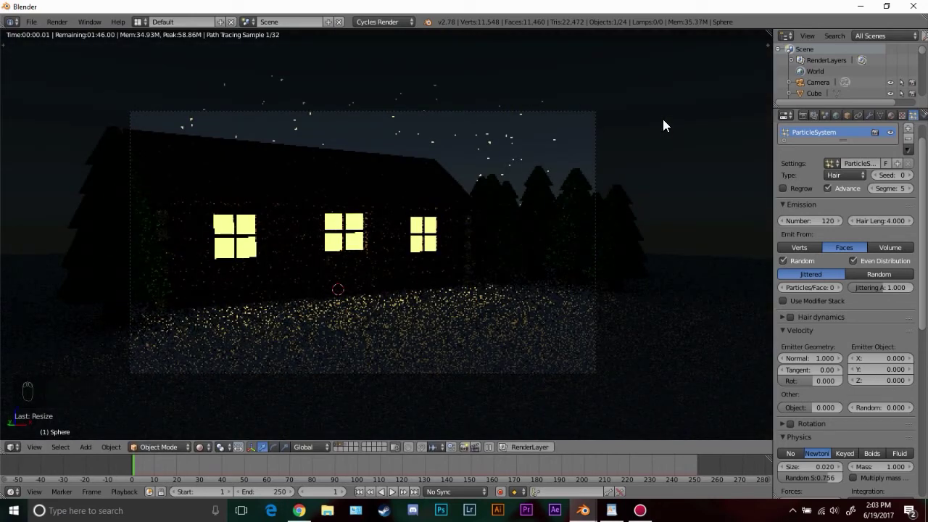
Return to solid shading, deselect everything, add an Area lamp and raise it above the ground in front of the cabin
key("z")
key("z")
key("z")
key("z")
key("z")
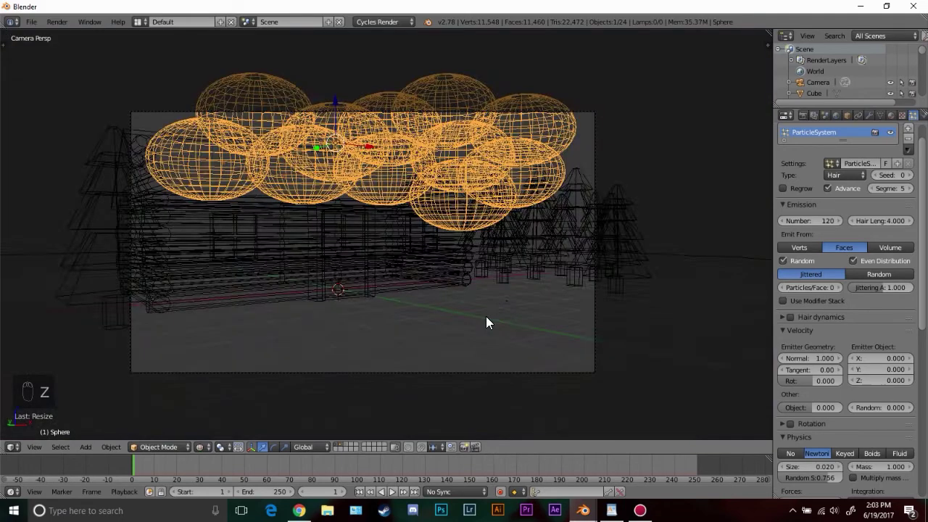
key("a")
scroll(490, 265, "down", 2)
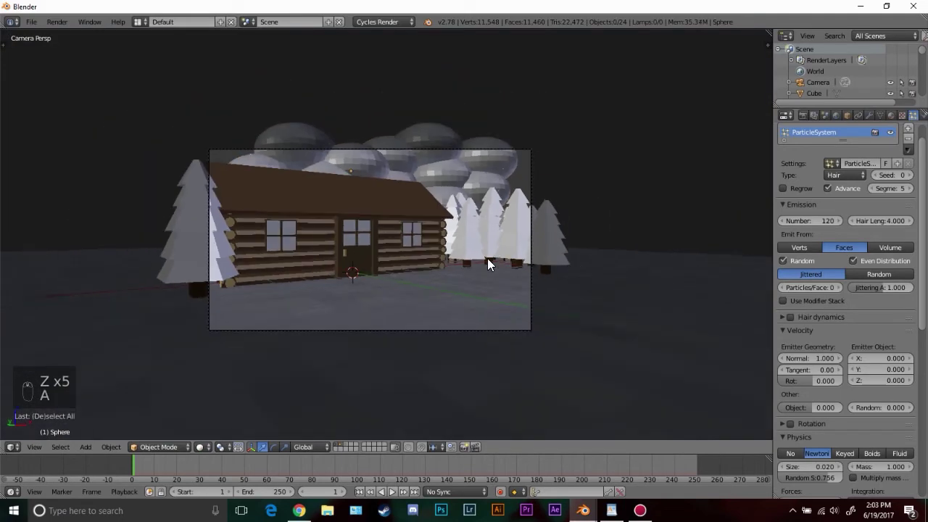
middle_click_drag(528, 211, 430, 298)
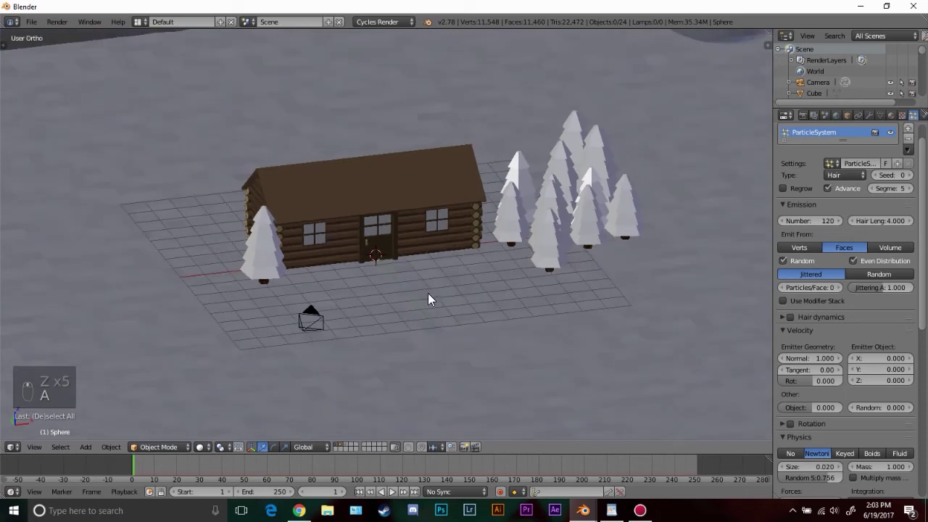
key("shift+a")
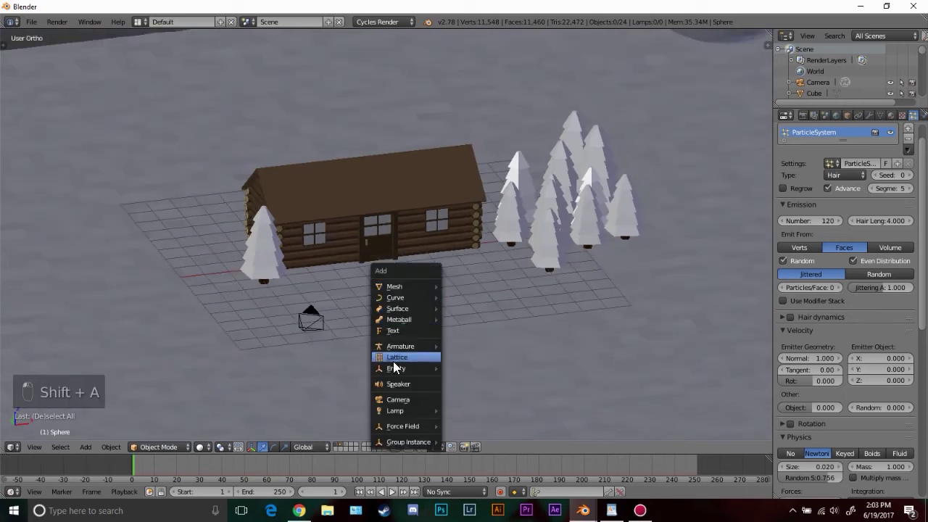
mouse_move(407, 411)
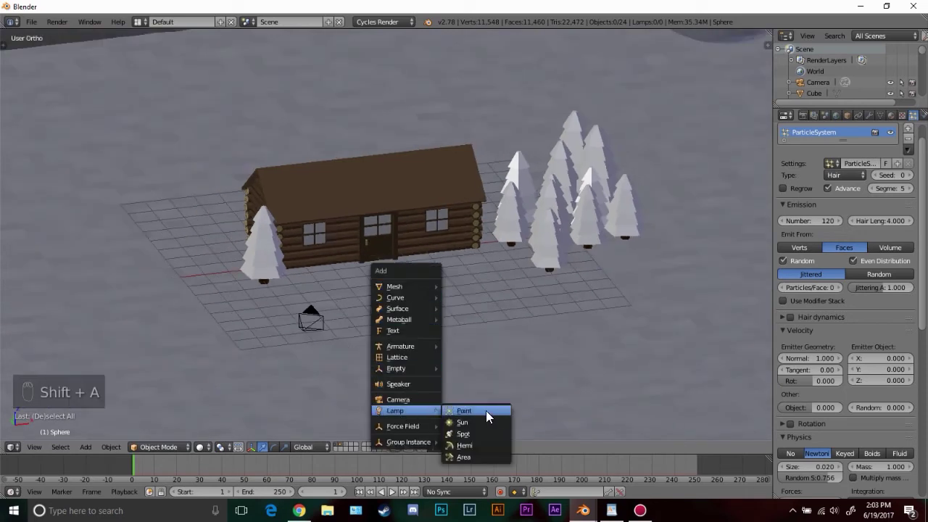
left_click(468, 468)
key("g")
left_click(488, 296)
middle_click_drag(487, 296, 592, 219)
Preview the scene rendered from the camera and set the area lamp's emission strength to 20
left_click(870, 115)
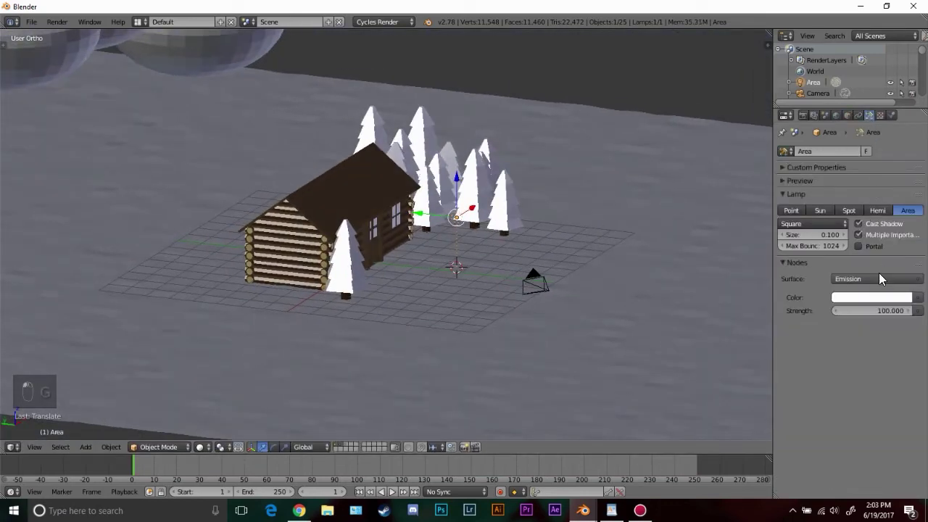
key("KP_0")
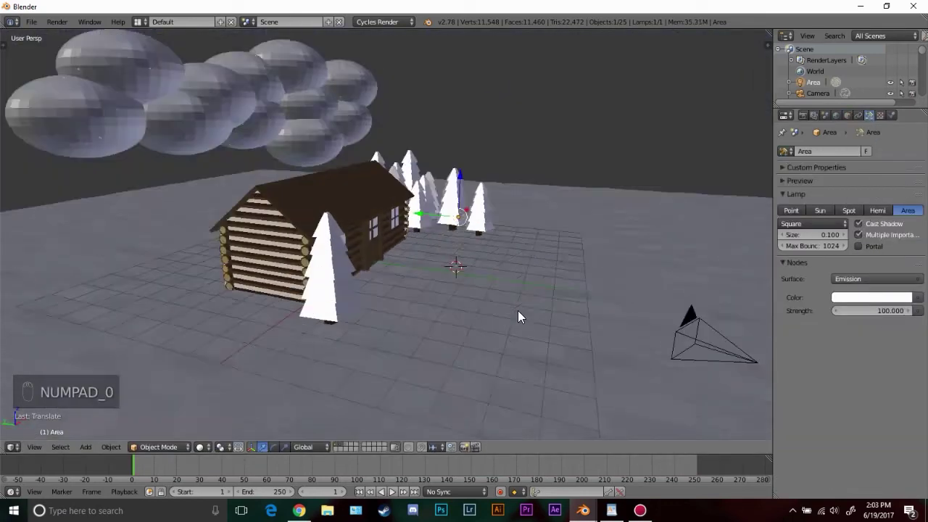
key("shift+z")
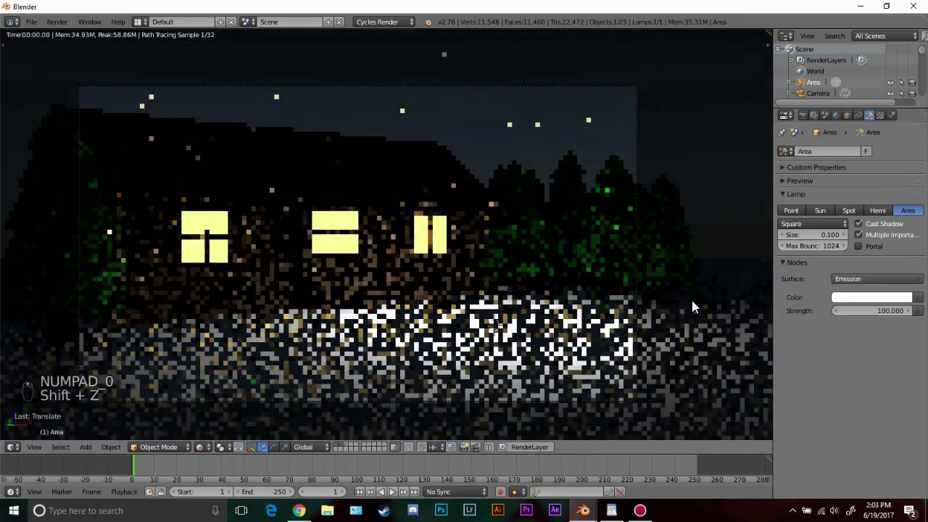
left_click(878, 311)
type("20")
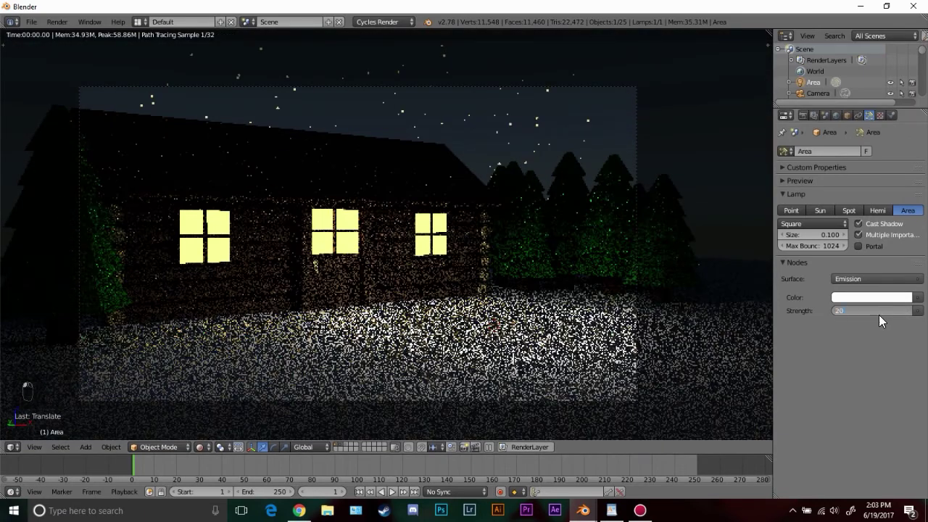
key("Return")
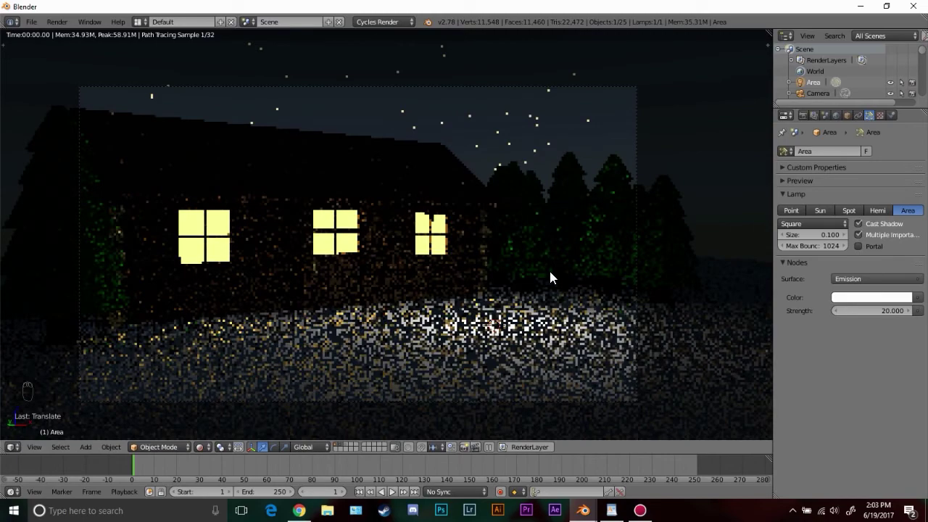
In top view, move the area lamp closer to the cabin's front wall and preview the camera view rendered
key("z")
key("z")
key("z")
key("KP_7")
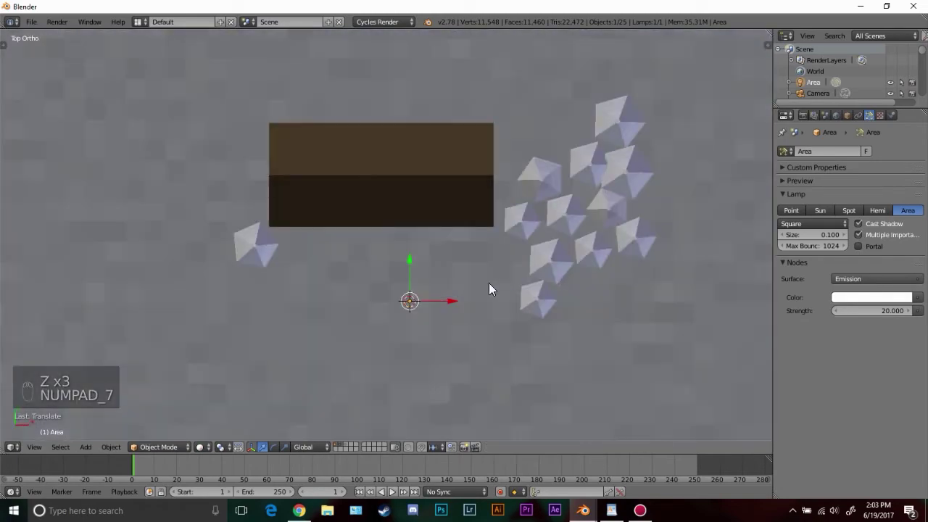
key("g")
left_click(429, 209)
key("KP_0")
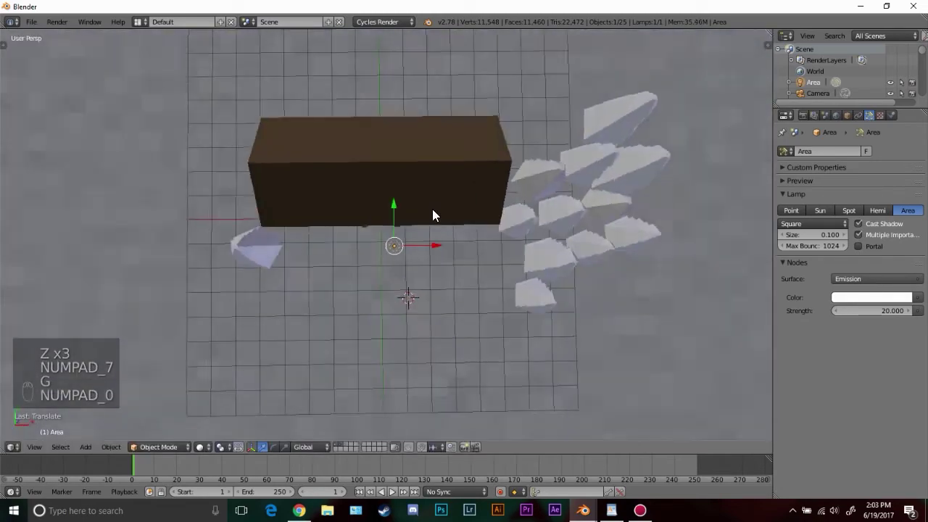
key("shift+z")
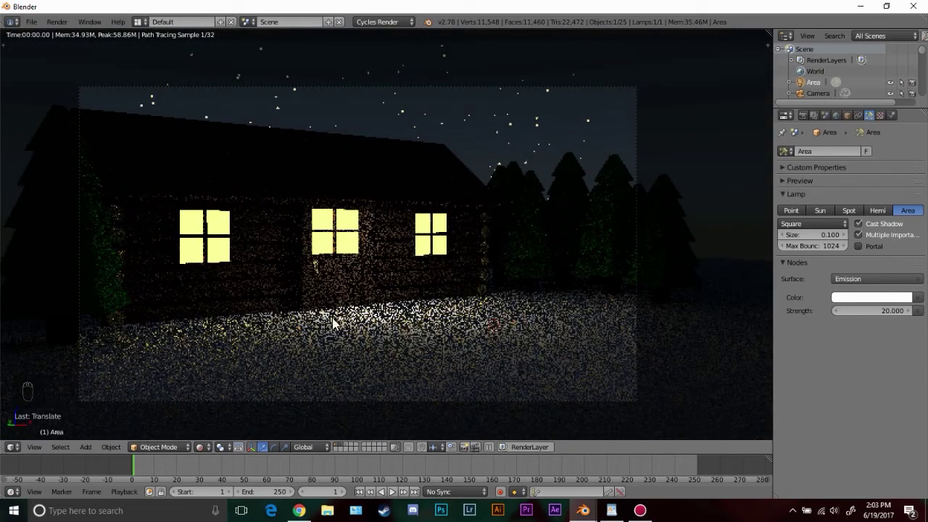
Give the ground plane a new material and set its surface to Mix Shader
right_click(536, 351)
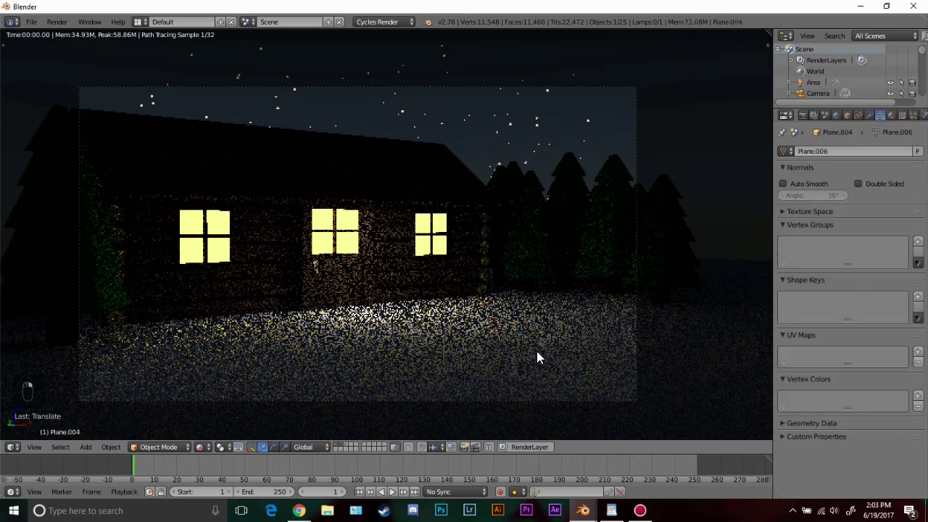
left_click(890, 114)
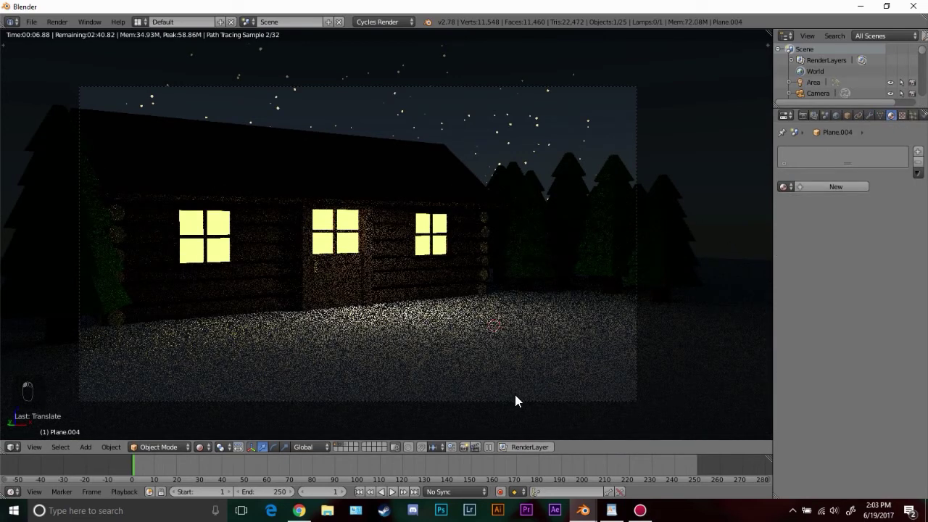
left_click(840, 187)
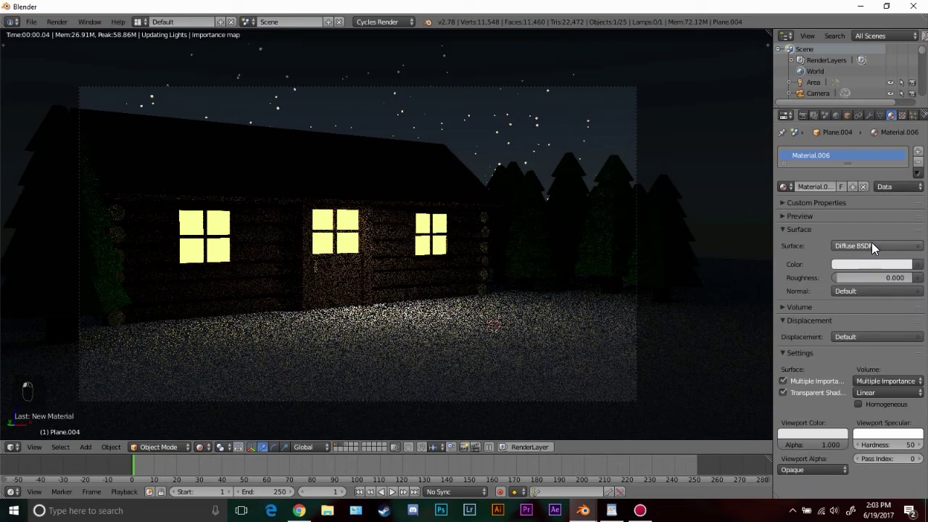
left_click(871, 246)
left_click(781, 385)
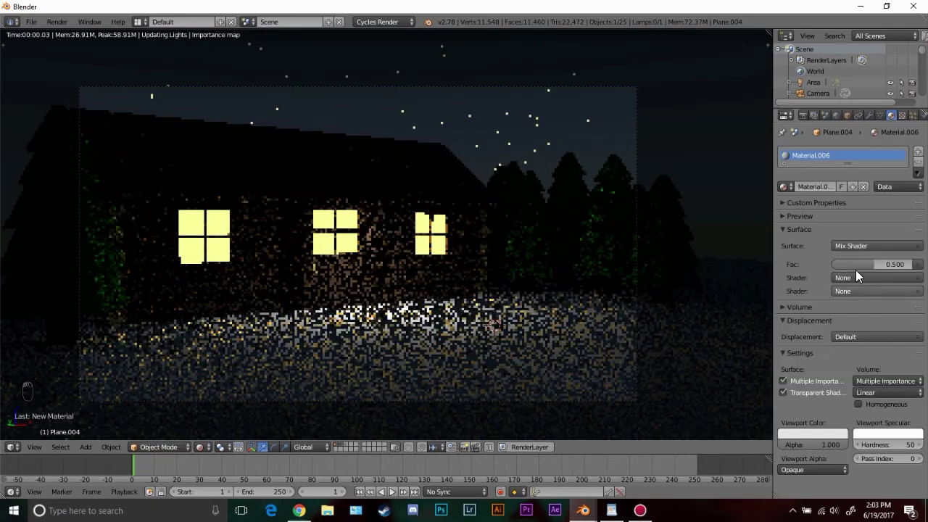
Mix Diffuse BSDF with Glossy BSDF in the ground material, using a mix factor of 0.1
left_click(853, 276)
left_click(845, 103)
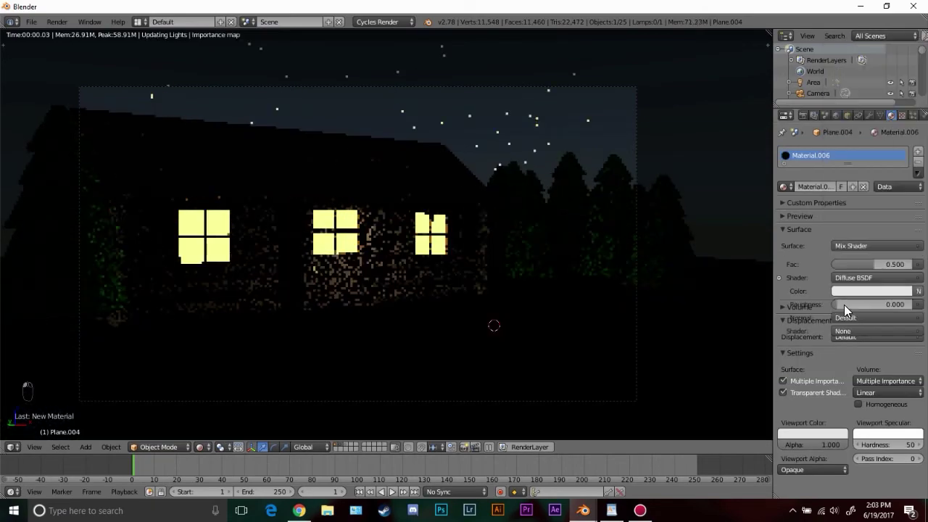
left_click(842, 330)
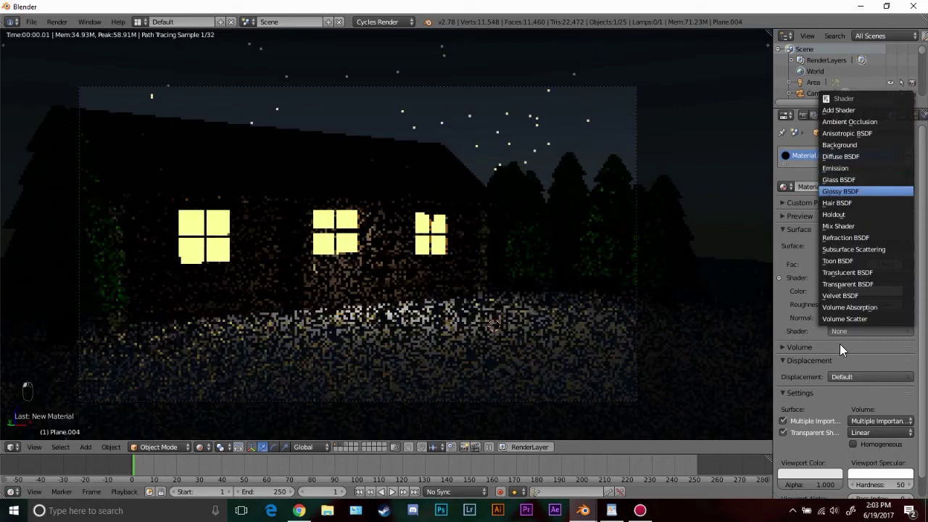
left_click(837, 191)
left_click(879, 260)
type("0.1")
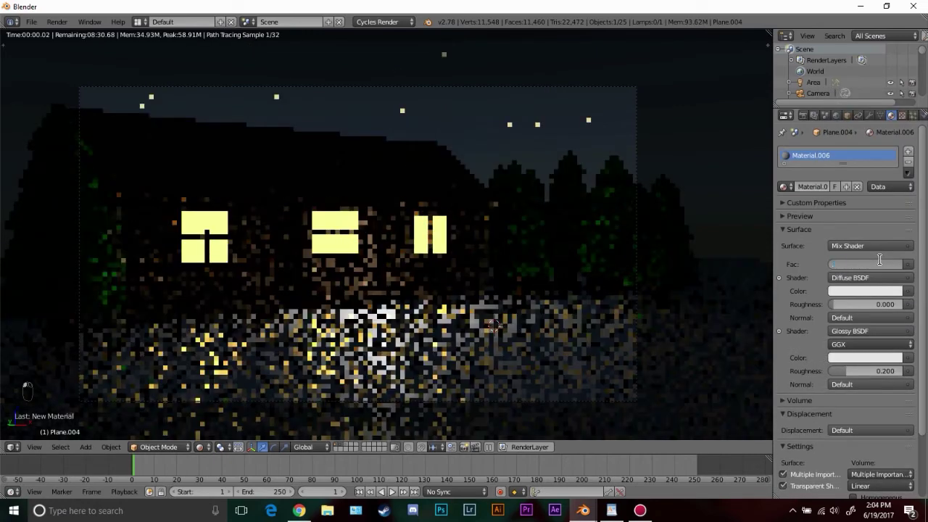
key("Return")
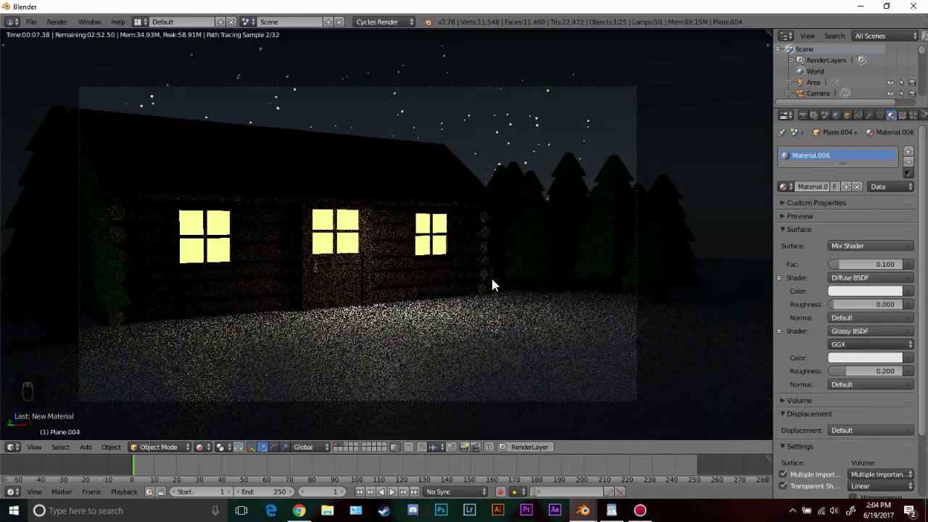
Return the viewport to solid shading and place the 3D cursor on the cabin roof
key("z")
key("z")
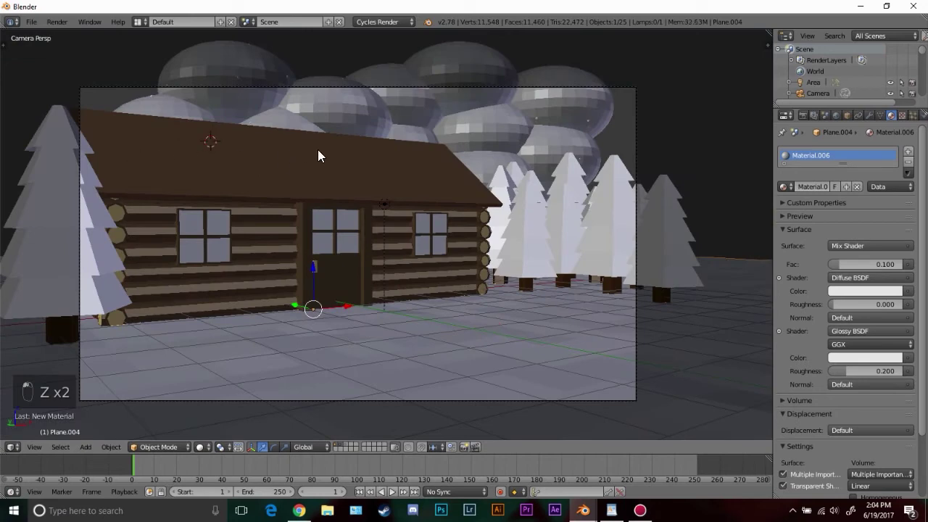
left_click(347, 170)
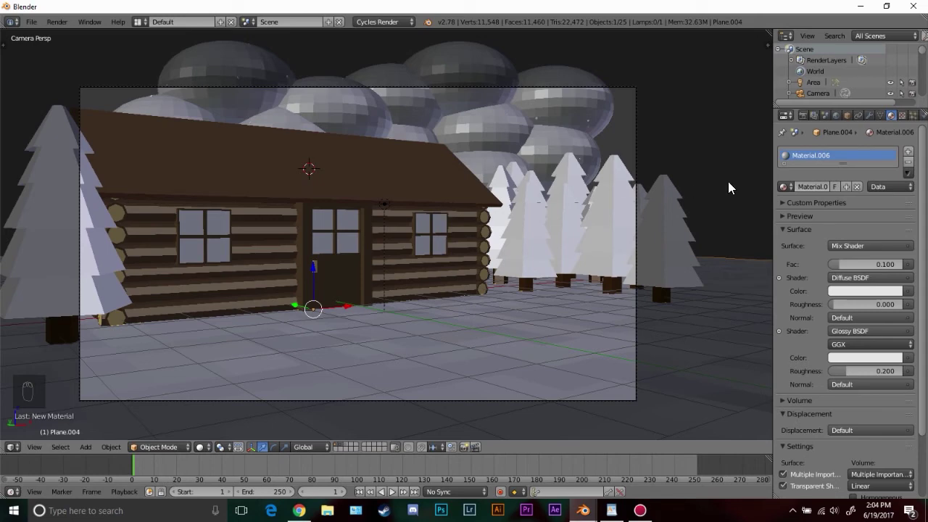
Set the number of render samples to 500 in the scene's sampling settings
left_click(803, 115)
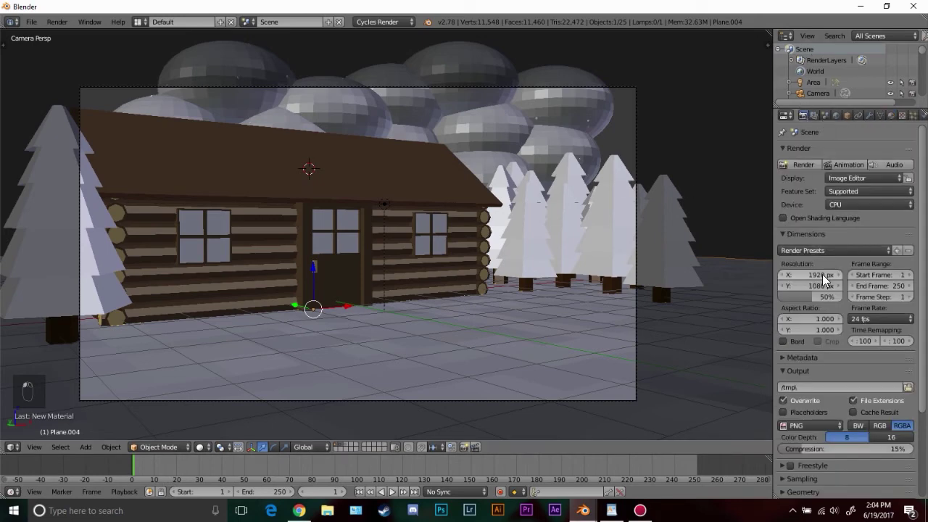
scroll(858, 328, "down", 3)
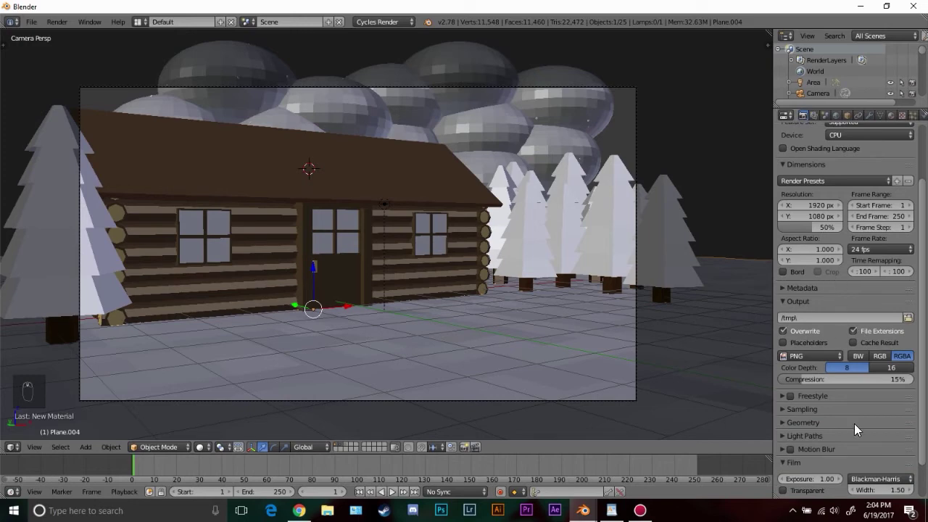
left_click(808, 409)
scroll(855, 394, "down", 3)
left_click(878, 391)
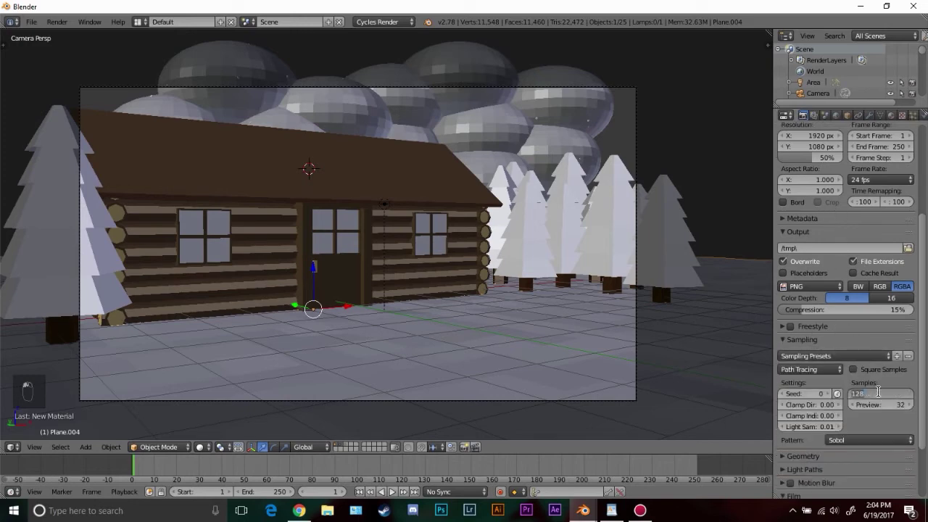
type("500")
key("Return")
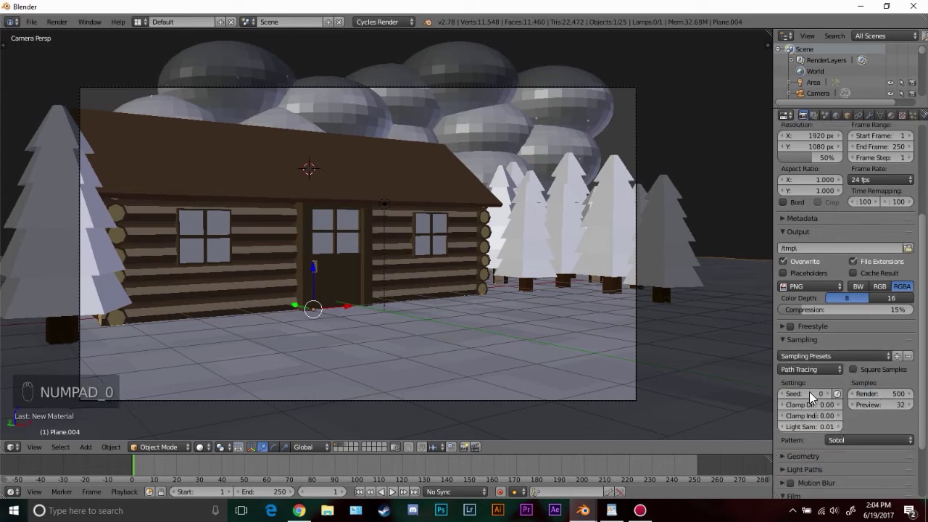
left_click(805, 340)
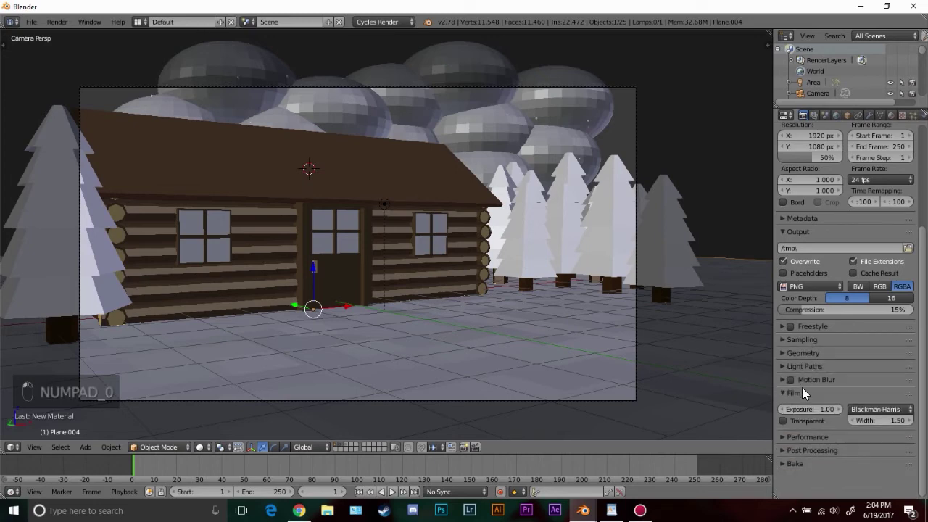
left_click(805, 353)
left_click(796, 352)
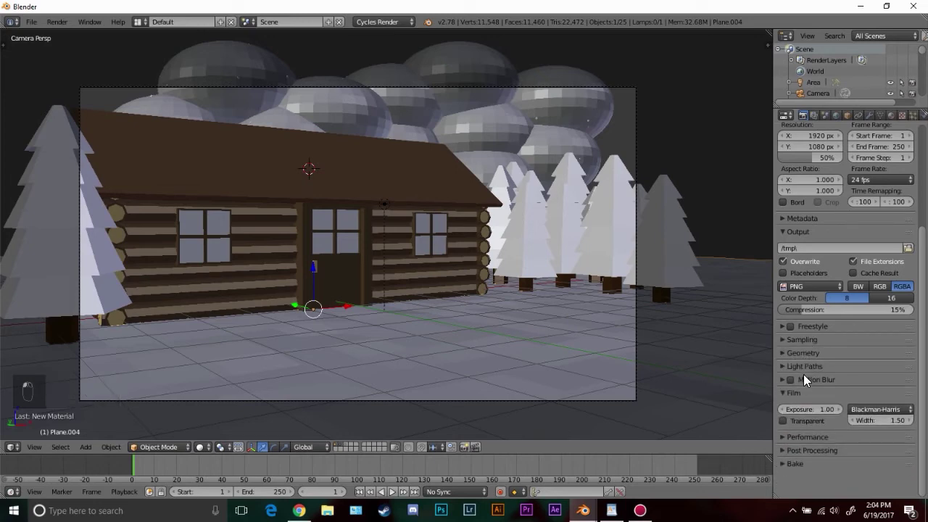
left_click(808, 366)
scroll(819, 384, "down", 3)
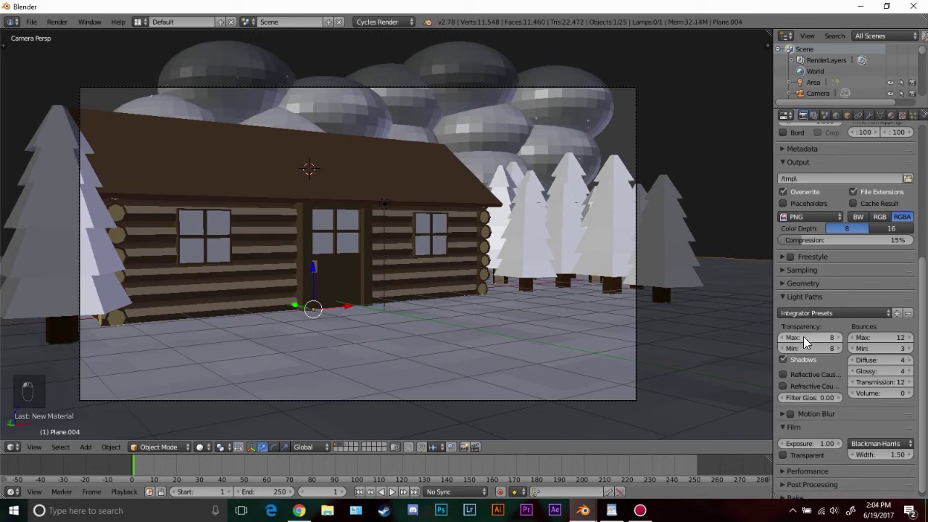
left_click(828, 297)
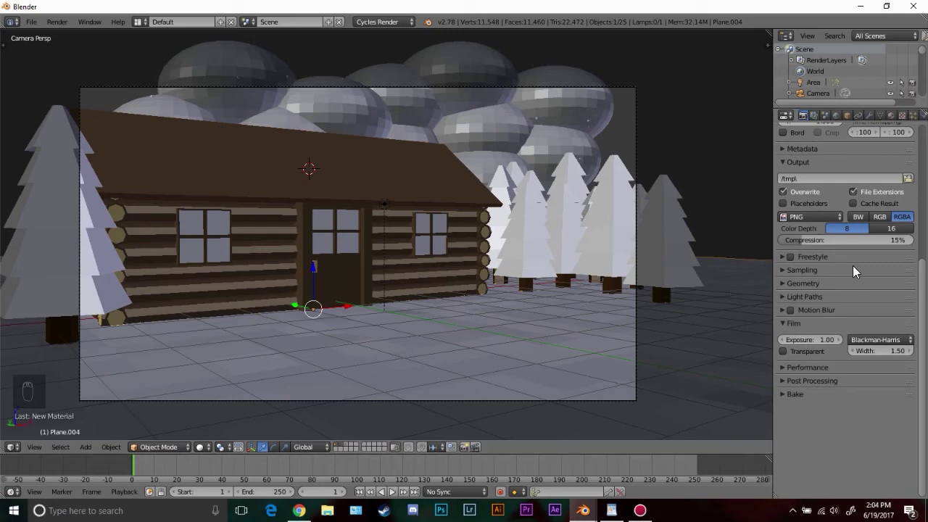
Save the project to the Desktop as "Cabin Tutorial" and render the scene as a still image
left_click_drag(921, 284, 908, 135)
key("ctrl+s")
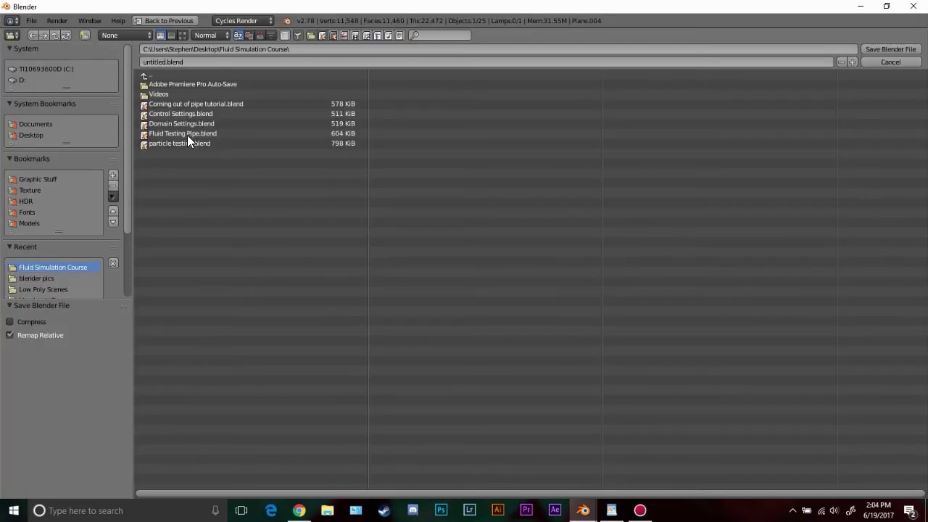
left_click(31, 135)
left_click(208, 62)
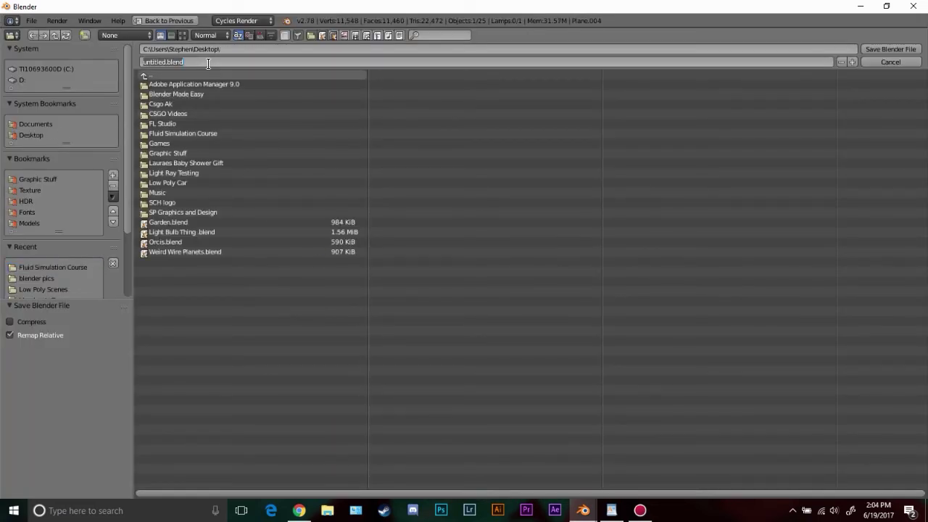
type("Cabin Tu")
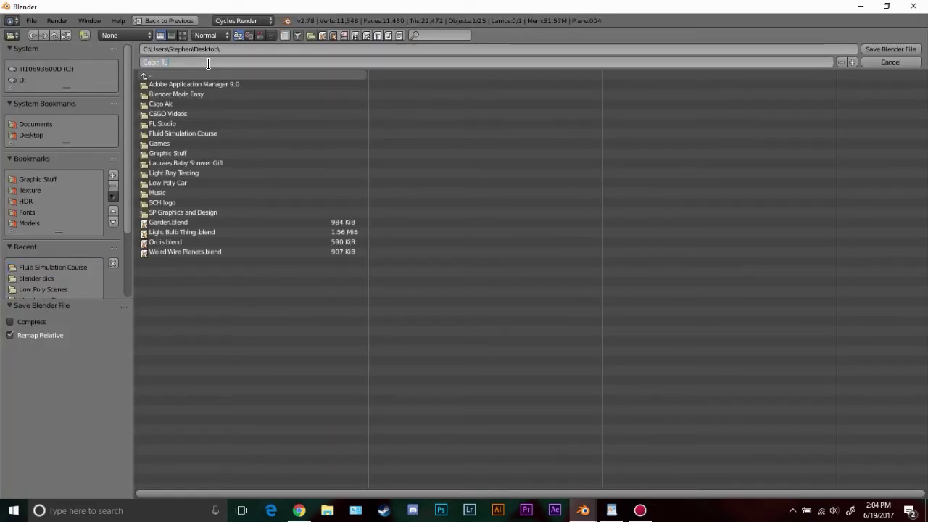
type("torial")
key("Return")
key("Return")
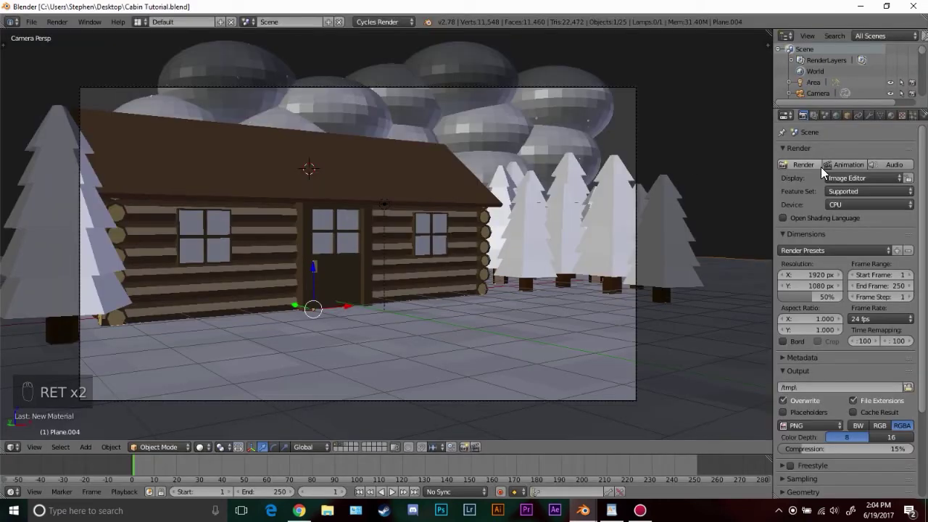
left_click(805, 166)
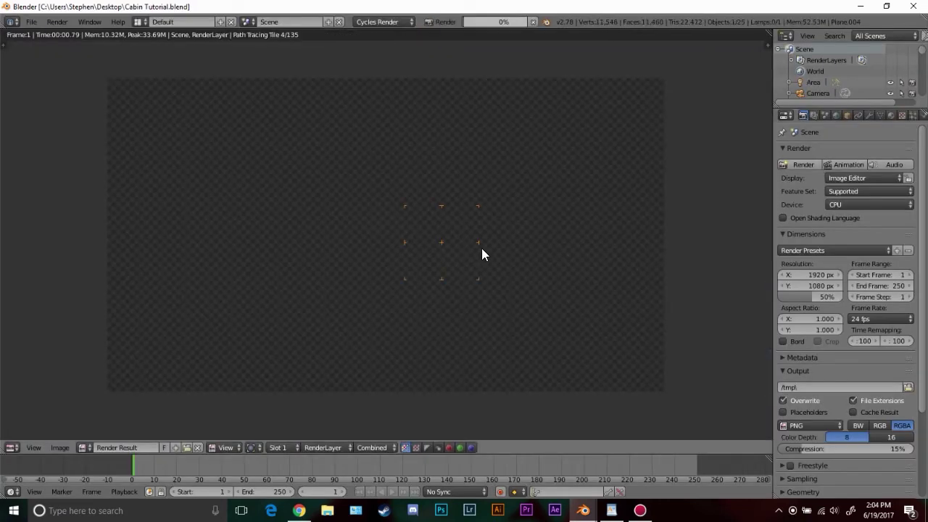
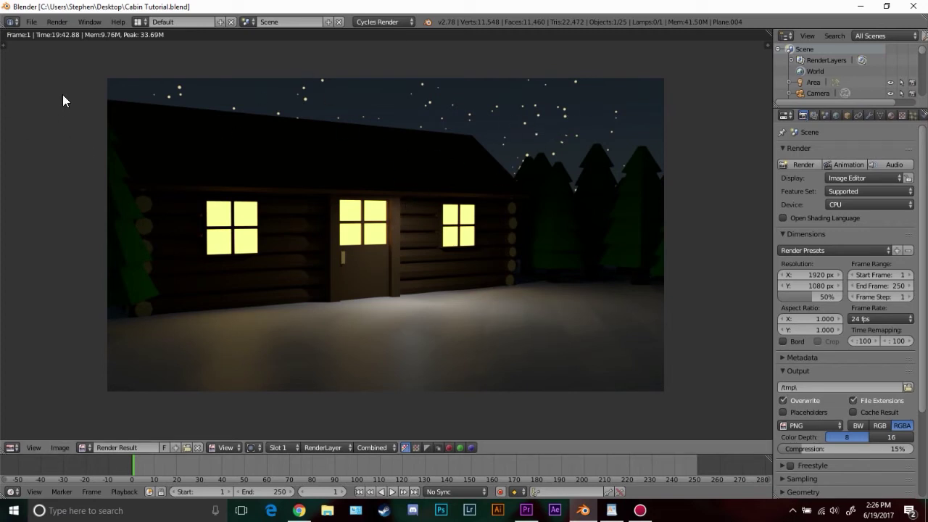
Switch to the Compositing screen layout and enable compositing nodes and the backdrop
left_click(140, 22)
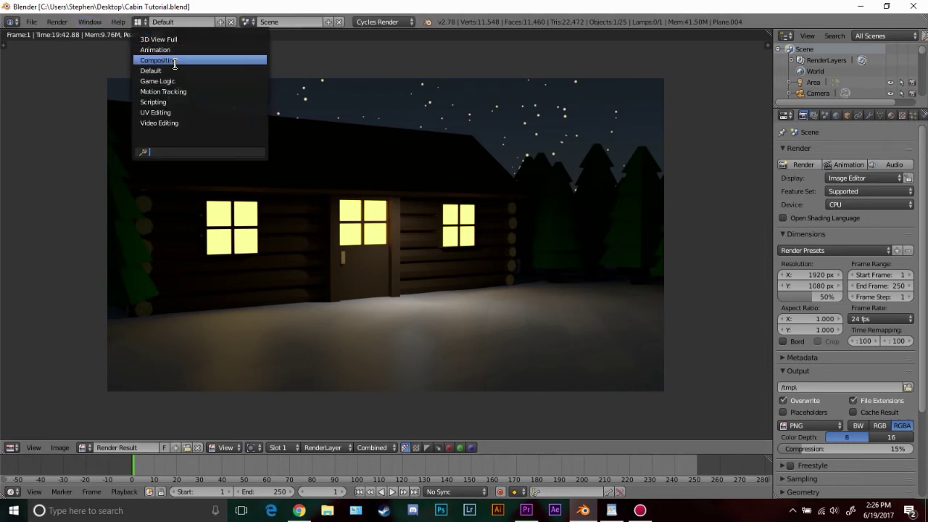
left_click(175, 60)
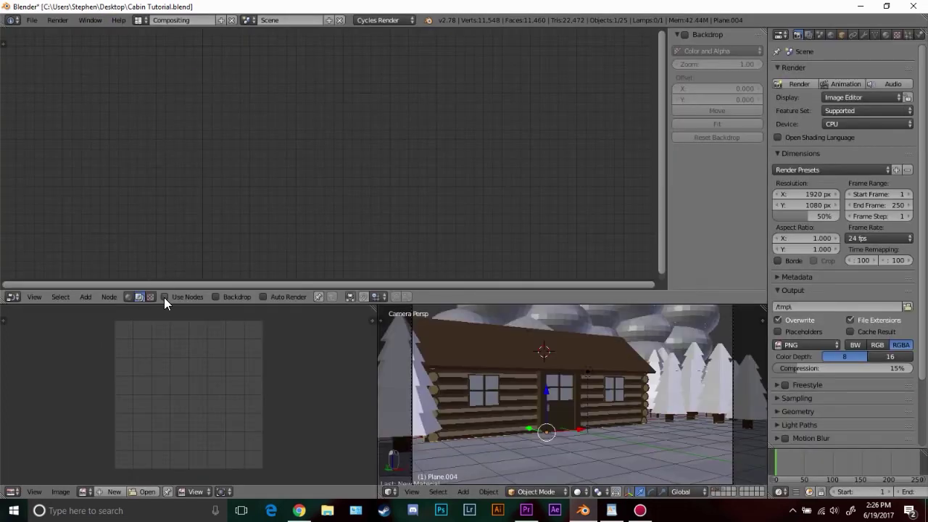
left_click(197, 297)
left_click(215, 296)
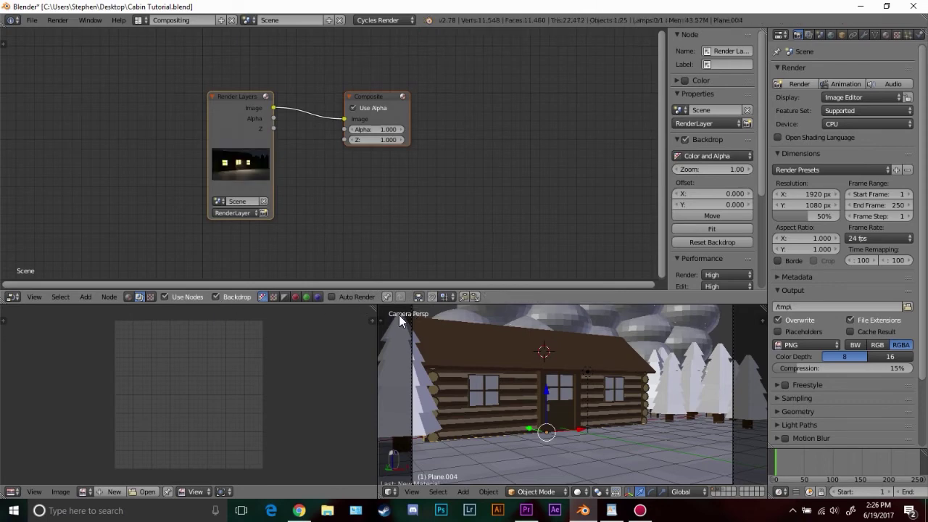
Expand the node editor over the image editor and 3D view areas and hide its properties sidebar
left_click_drag(373, 306, 507, 377)
left_click_drag(5, 293, 14, 377)
key("n")
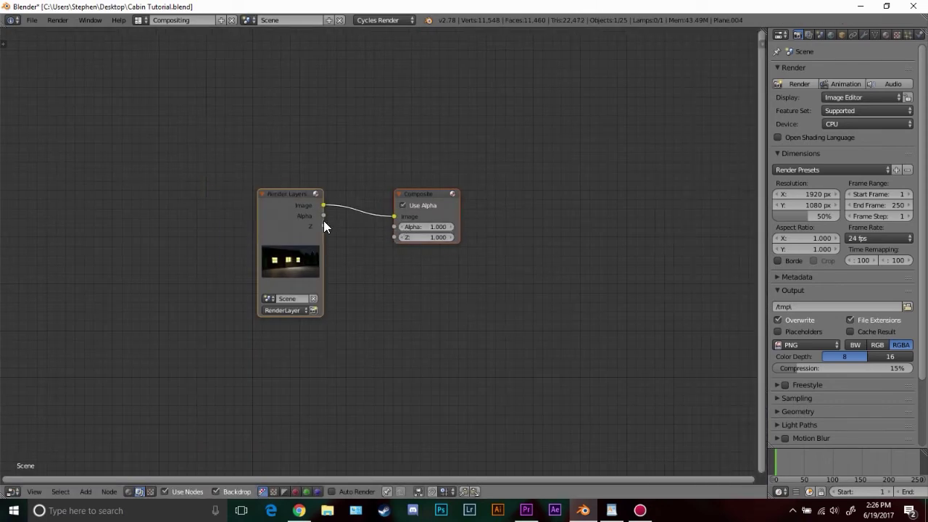
middle_click_drag(369, 212, 445, 205)
scroll(443, 207, "up", 2)
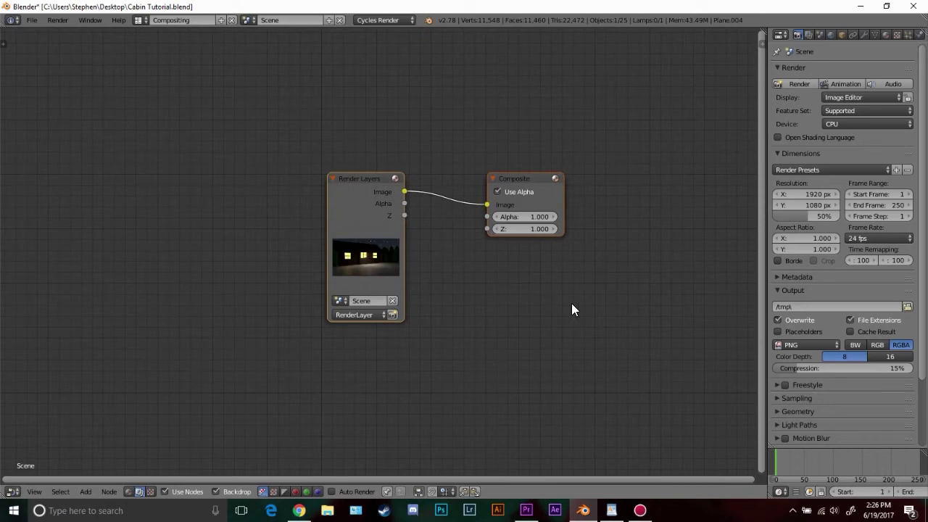
Connect a Viewer node to Render Layers and spread the nodes apart, with the Viewer below the Composite node
left_click(367, 189, "ctrl+shift")
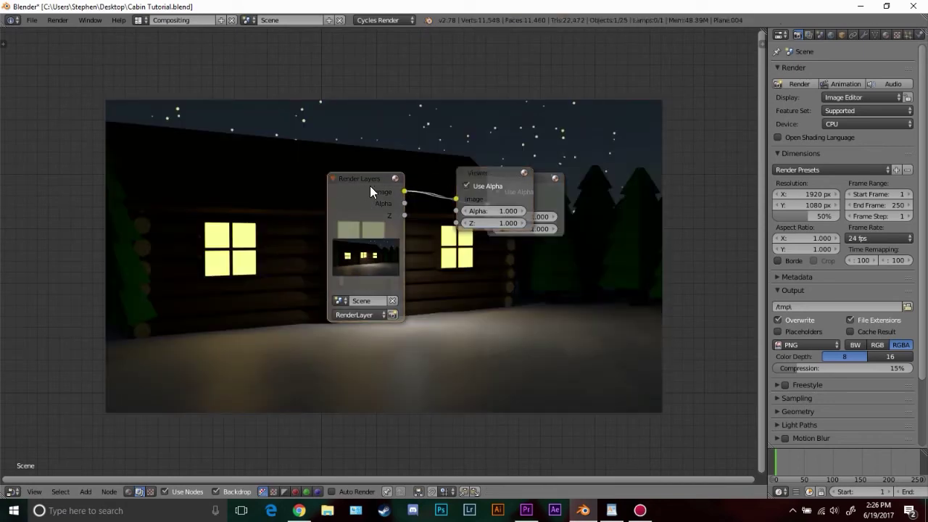
left_click_drag(370, 186, 49, 157)
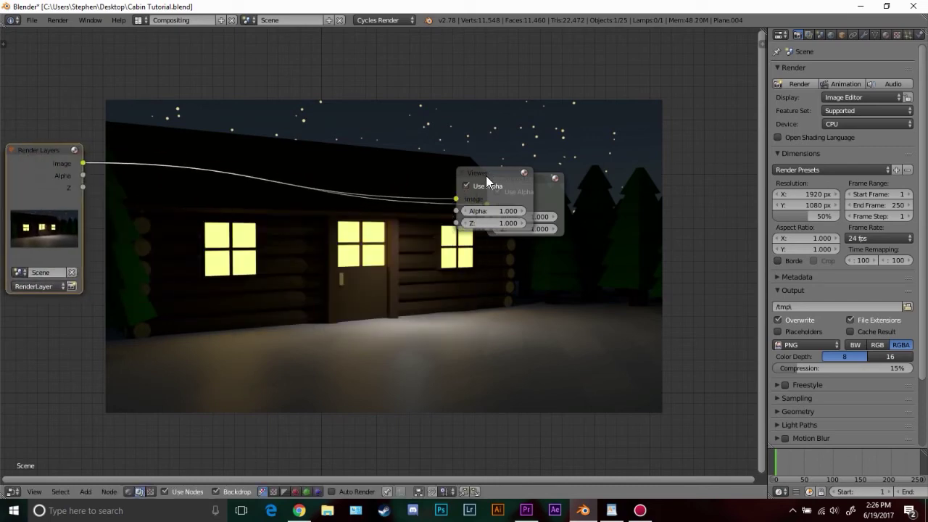
left_click_drag(486, 175, 523, 245)
key("Home")
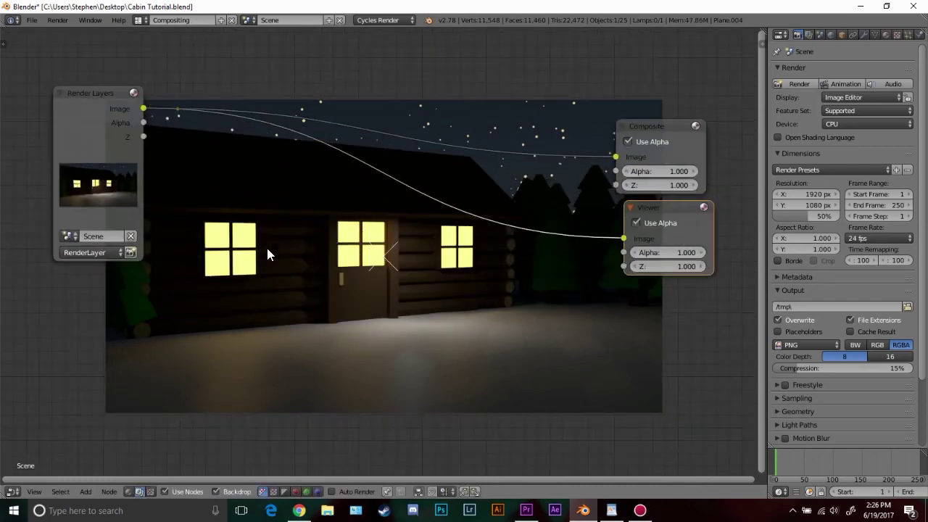
Insert a Glare node between Render Layers and the Viewer and set its type to Fog Glow
key("shift+a")
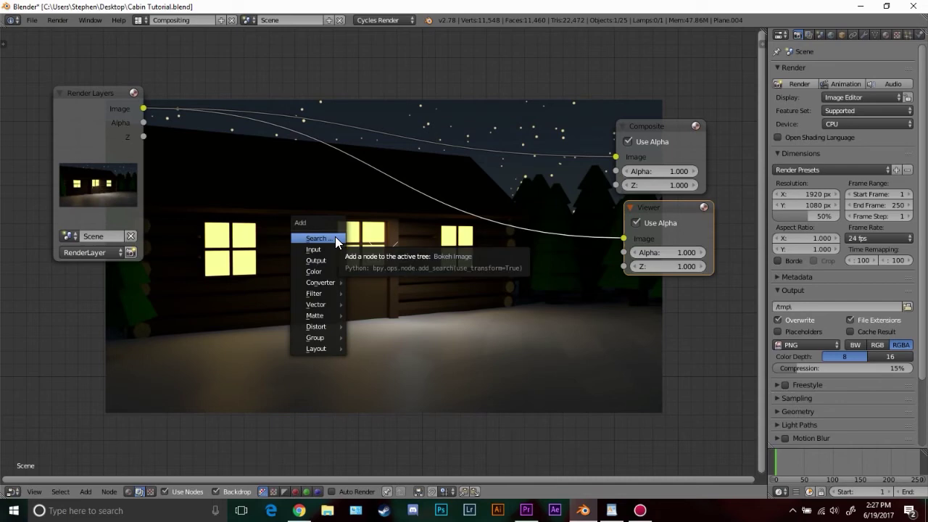
mouse_move(313, 294)
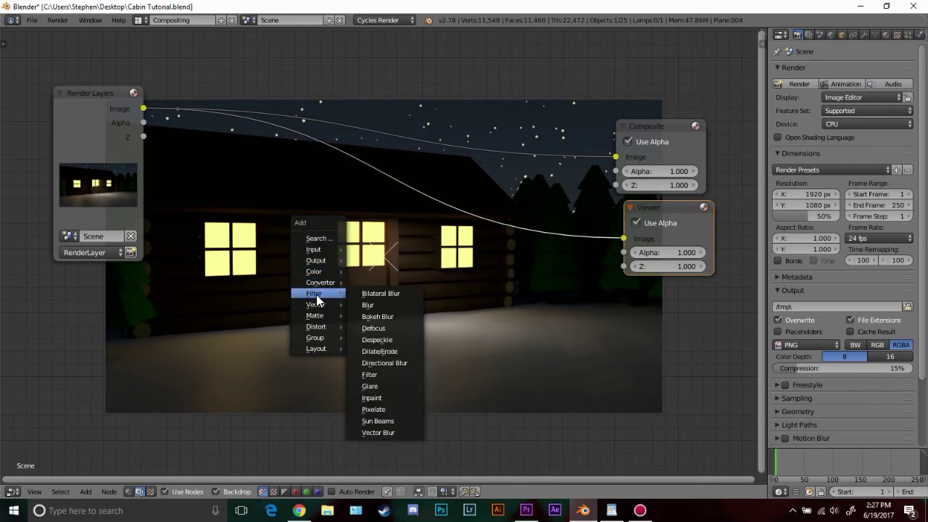
left_click(371, 386)
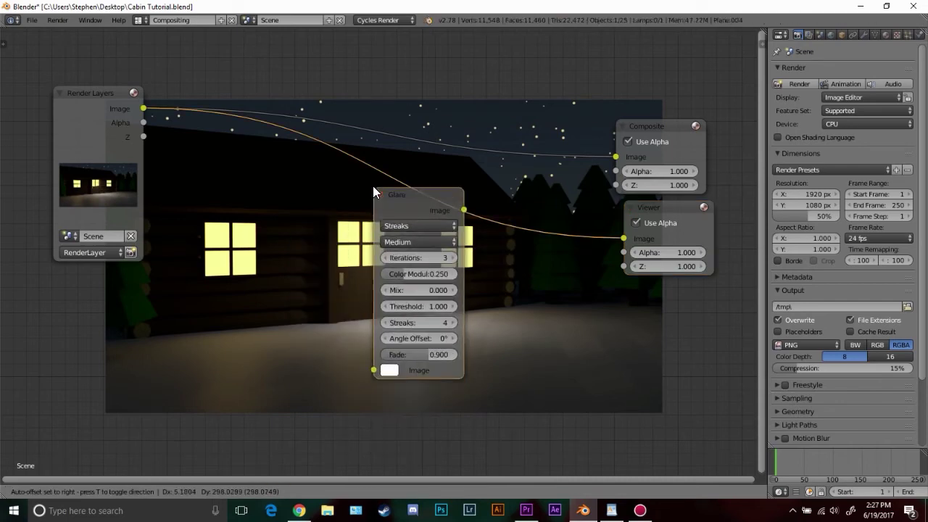
left_click(372, 186)
left_click(411, 226)
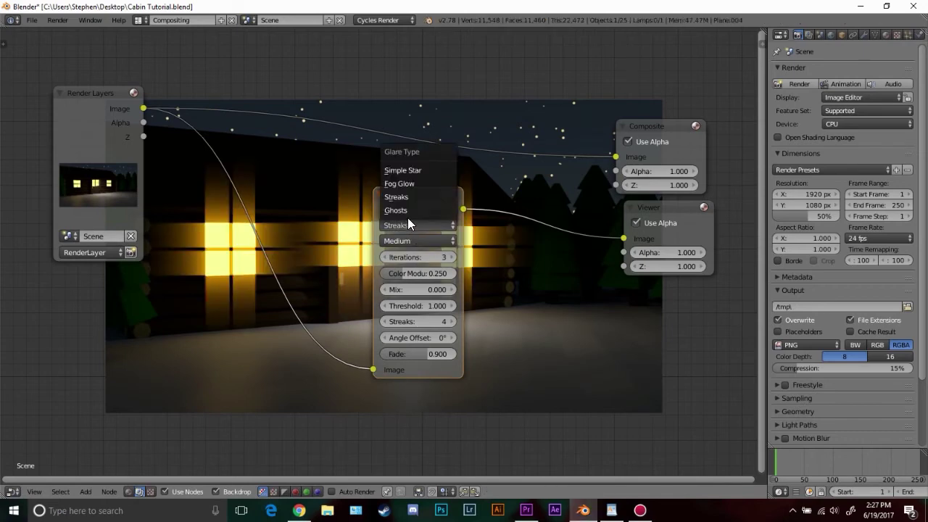
left_click(408, 182)
Link the Glare output to the Composite node as well and move the Glare node next to Render Layers
left_click_drag(464, 209, 616, 157)
left_click_drag(413, 186, 220, 81)
scroll(319, 167, "up", 2)
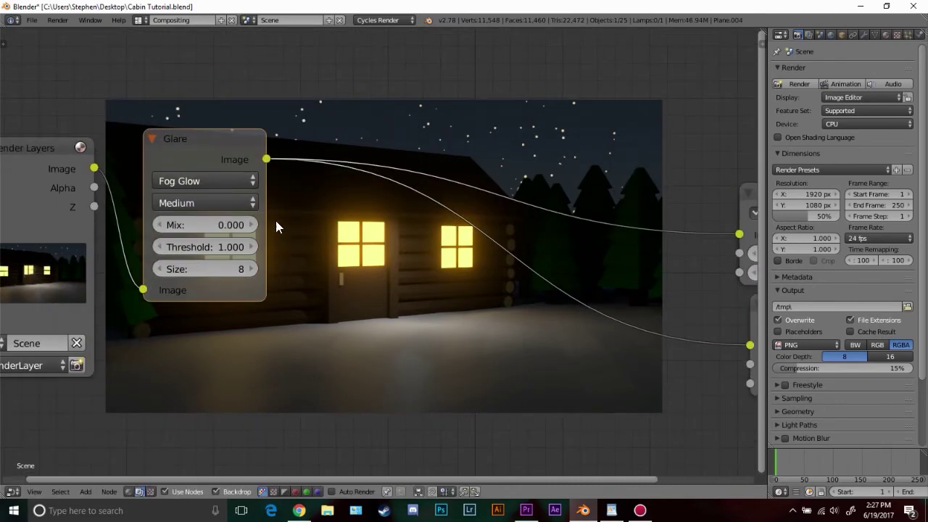
Try a threshold of 2 on the Glare node and inspect the window glow
left_click(182, 248)
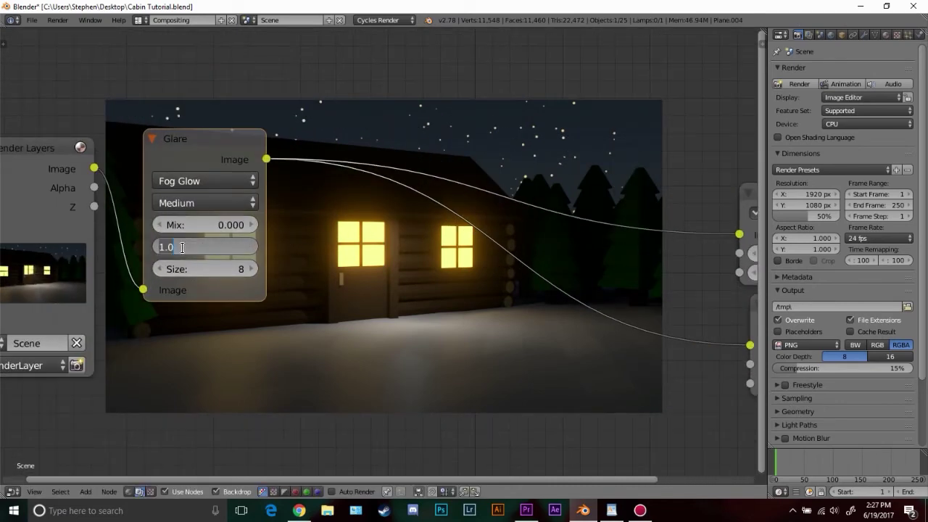
type("2")
key("Return")
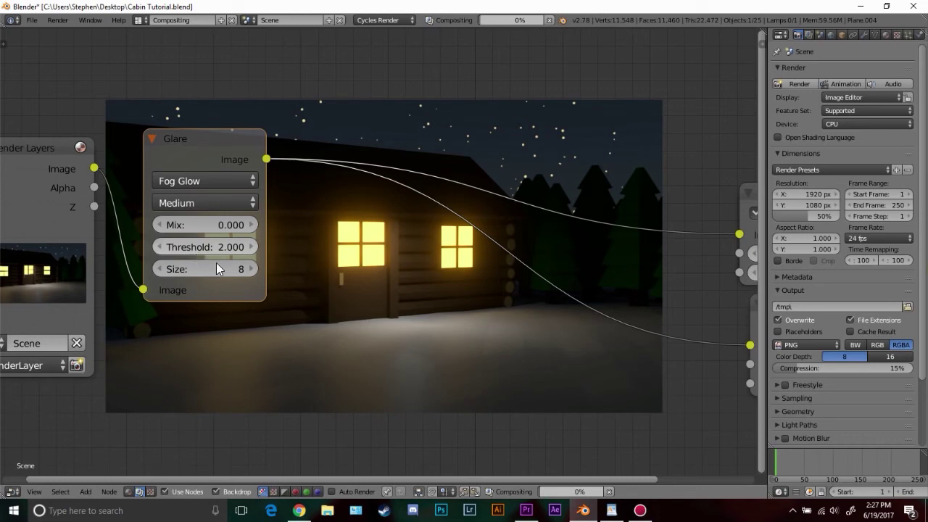
middle_click_drag(455, 250, 414, 290)
middle_click_drag(281, 230, 464, 257)
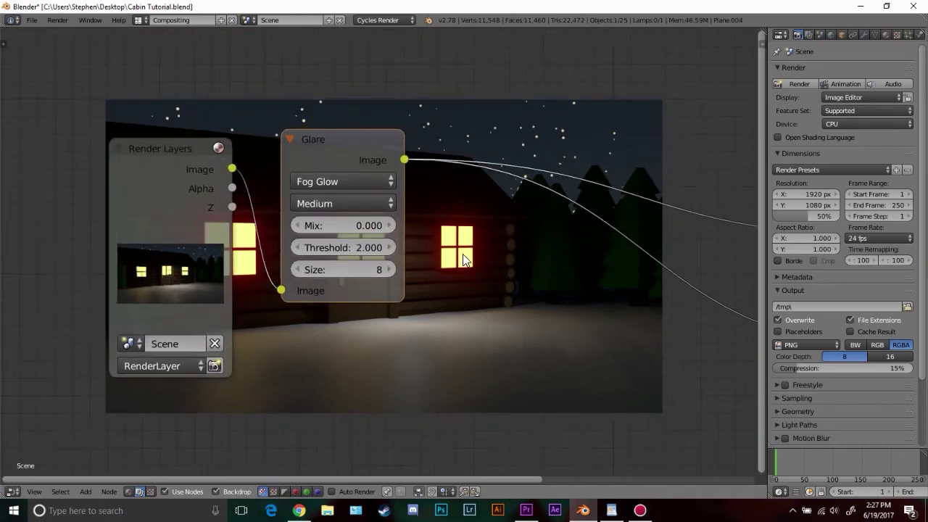
Return the Glare node's threshold to 1 and set its size to 6
scroll(450, 256, "down", 1)
middle_click_drag(356, 203, 144, 178)
scroll(269, 186, "up", 2)
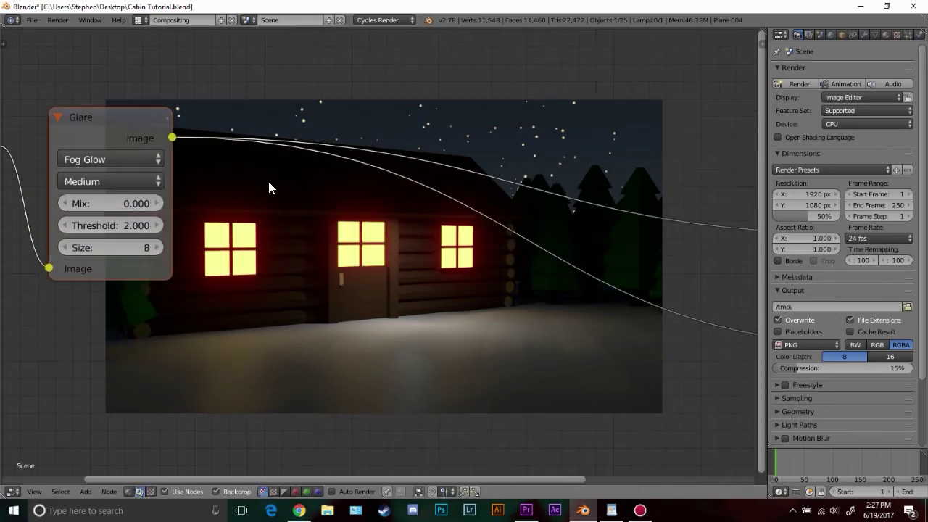
type("1")
key("Return")
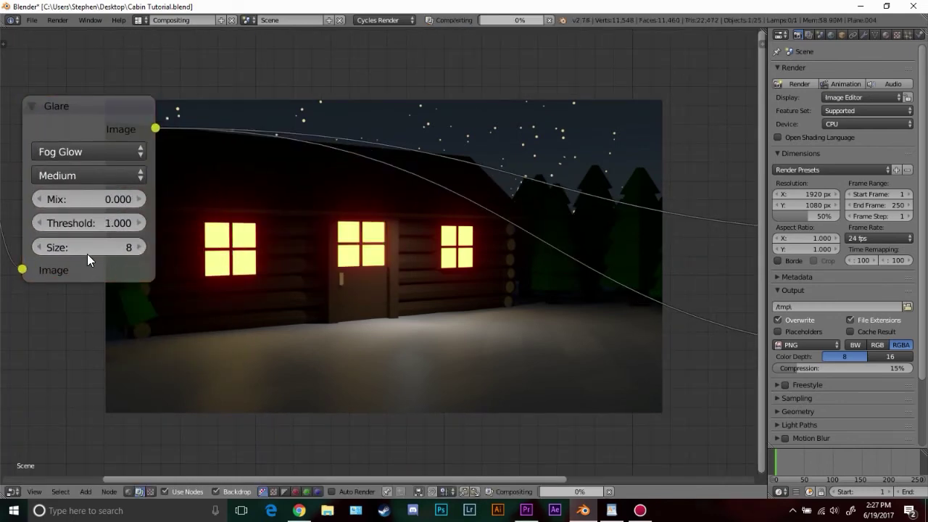
left_click(39, 247)
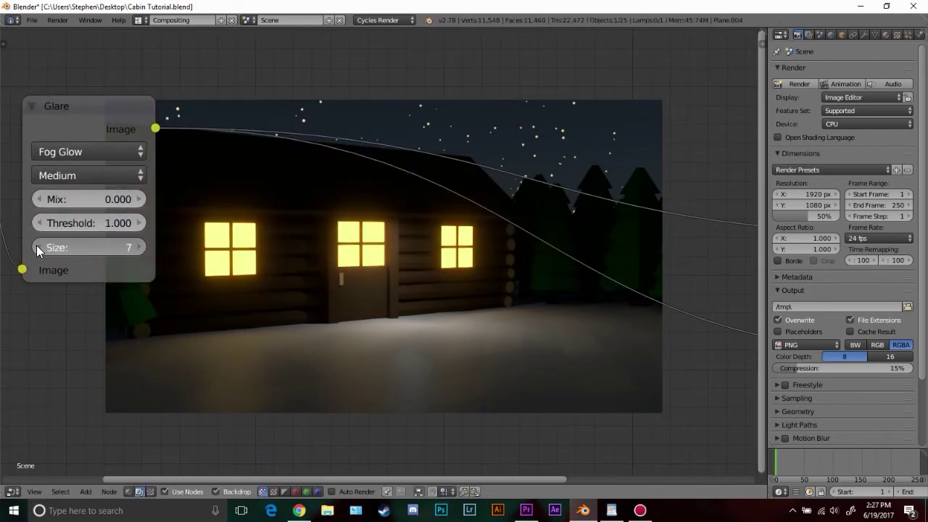
left_click(36, 245)
Insert a Hue Saturation Value node between Glare and the Viewer and set its value to 1.05
mouse_move(356, 280)
middle_mouse_down()
mouse_move(243, 142)
mouse_move(350, 263)
middle_mouse_up()
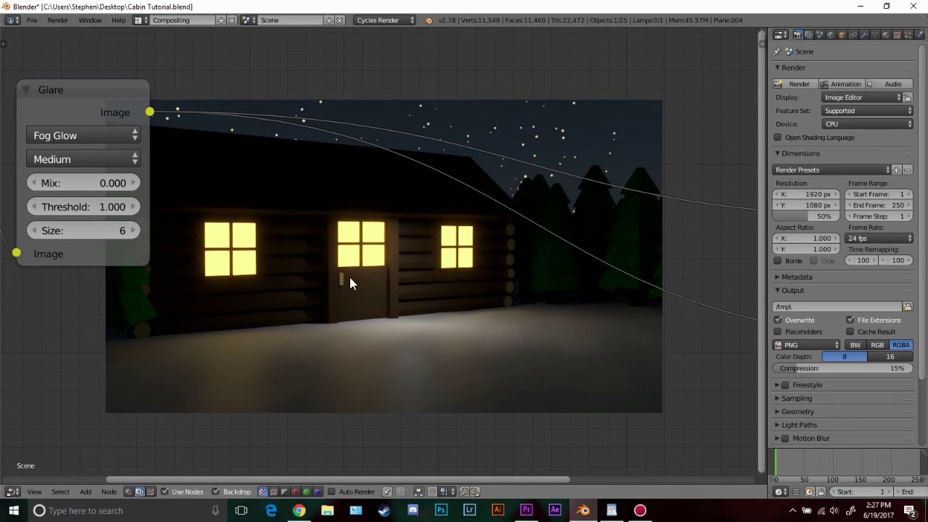
key("shift+a")
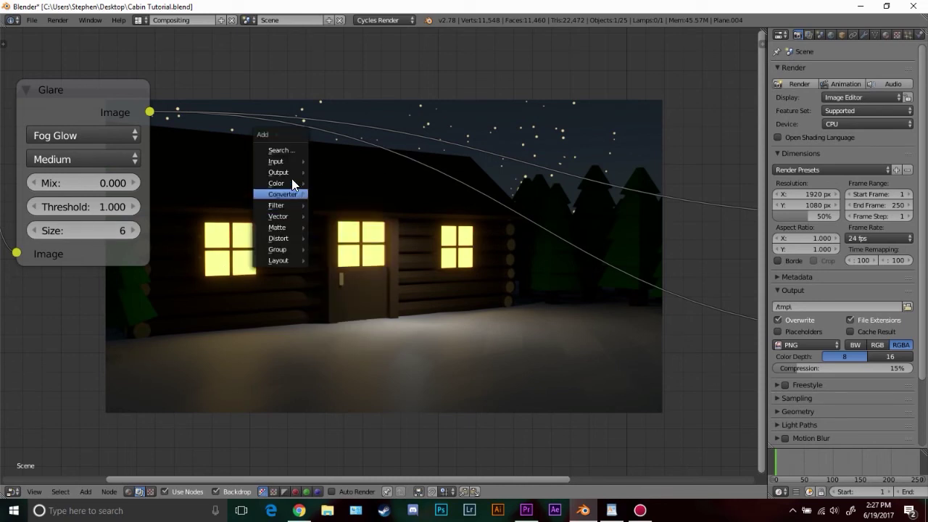
mouse_move(298, 183)
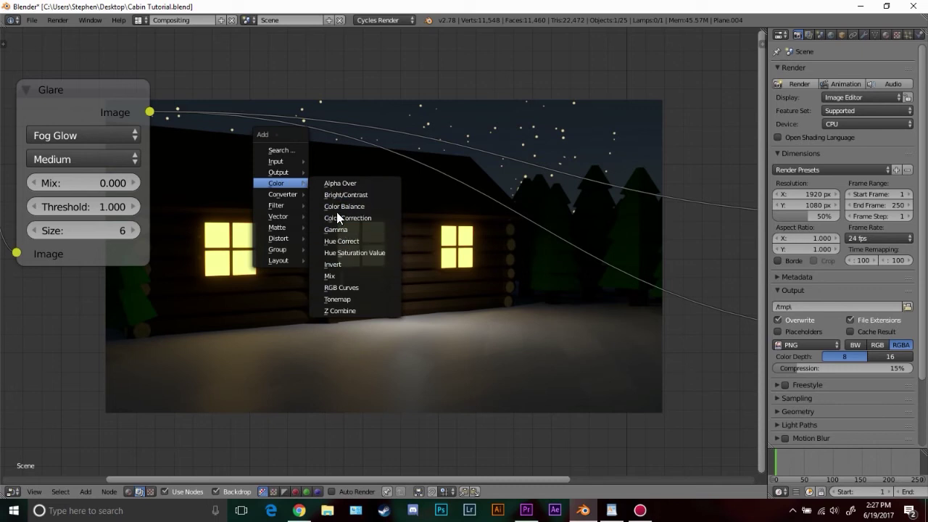
key("Return")
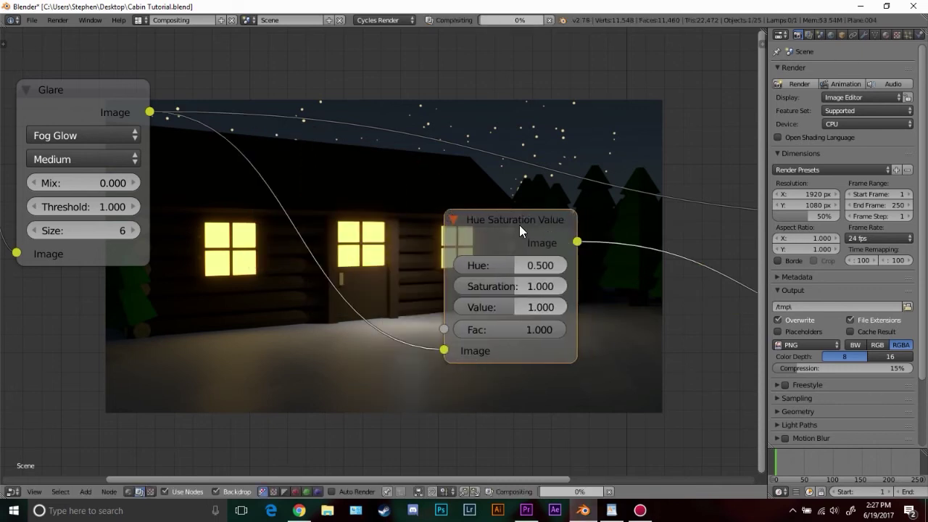
left_click(402, 216)
left_click(347, 275)
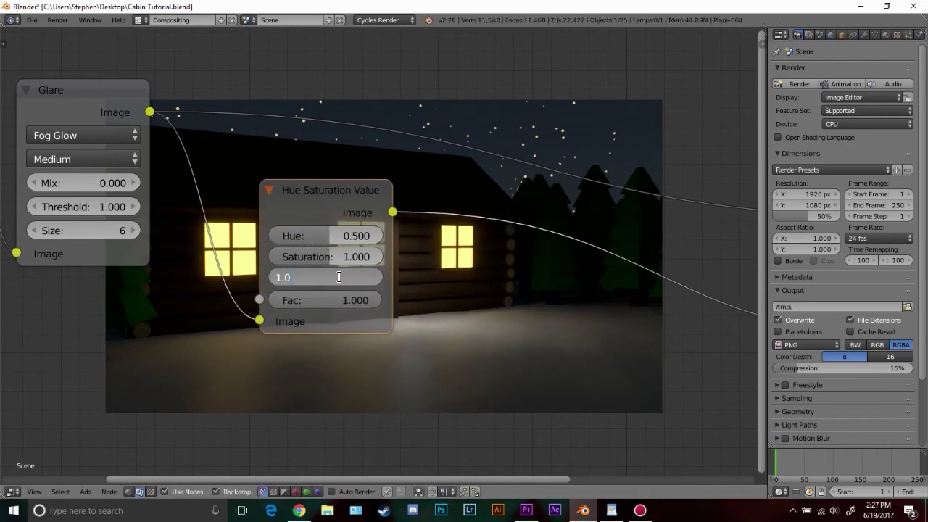
type("1.05")
key("Return")
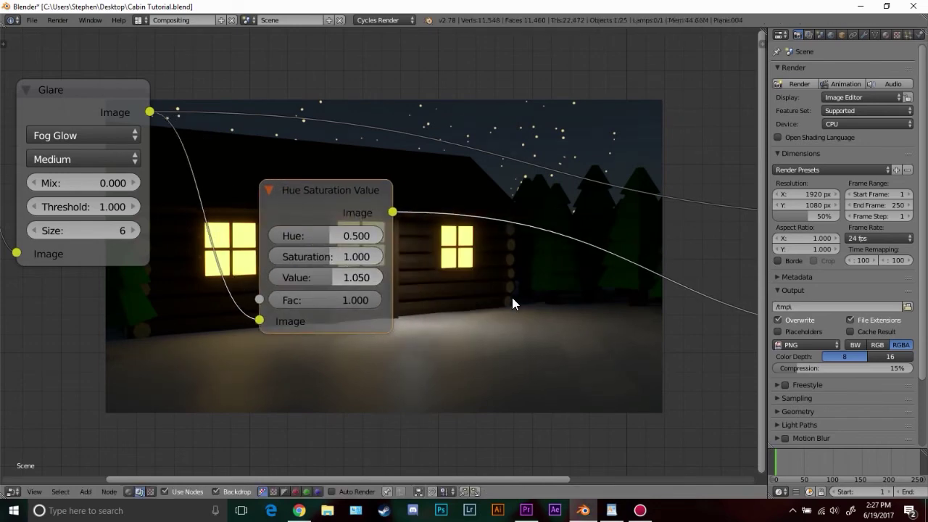
Try a saturation of 1.1 on the Hue Saturation Value node and settle on 1.02
middle_click_drag(512, 298, 399, 269)
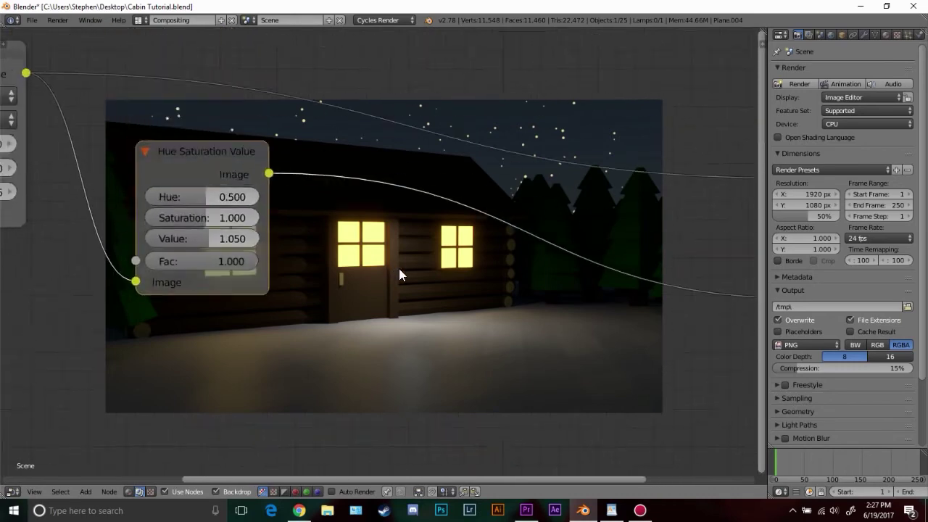
scroll(399, 269, "up", 2)
left_click(188, 211)
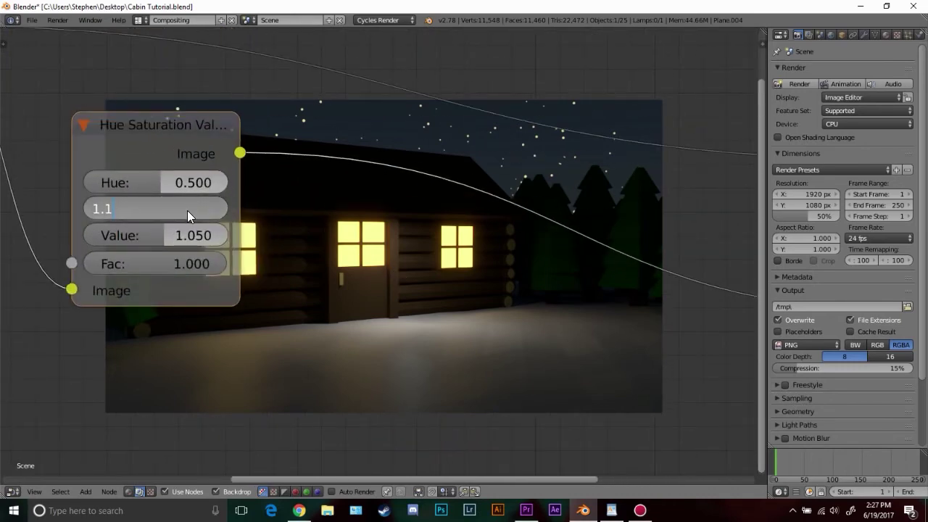
type("1.1")
key("Return")
left_click(161, 208)
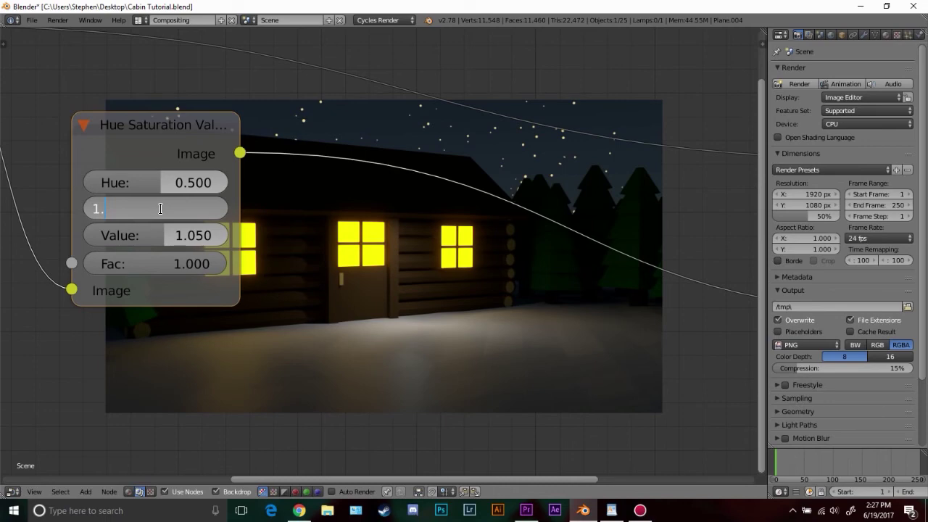
key("Return")
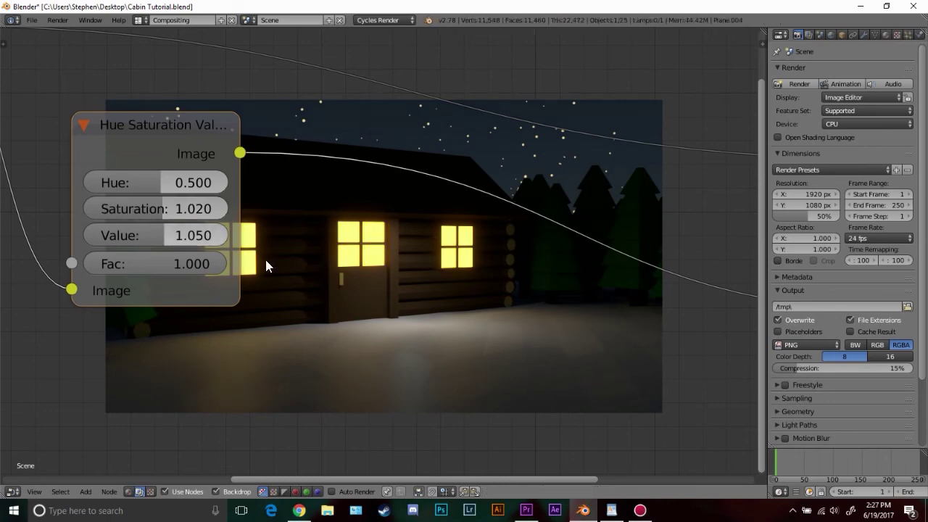
Link the Hue Saturation Value node's image output to the Composite node as well
middle_click_drag(264, 256, 291, 238)
scroll(366, 171, "down", 2)
middle_click_drag(362, 171, 291, 231)
scroll(258, 213, "down", 3)
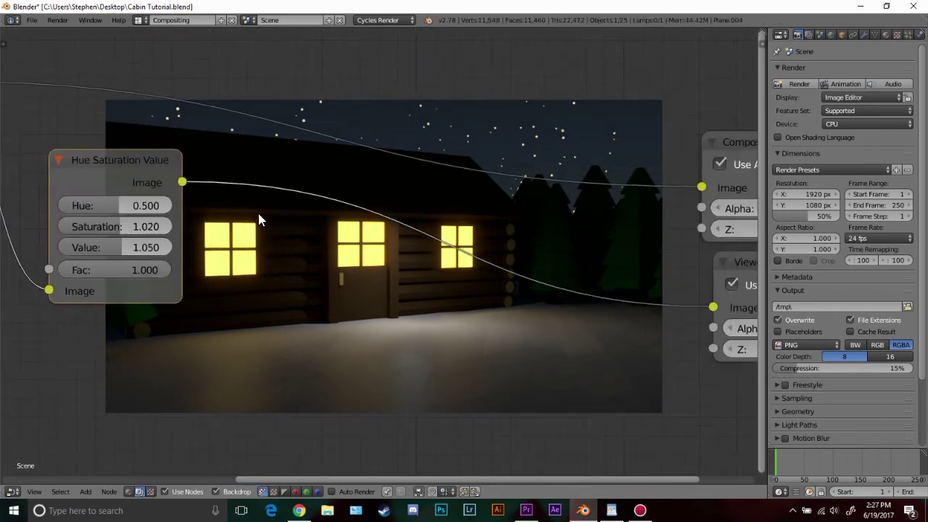
left_click_drag(211, 193, 654, 196)
Insert a Bright/Contrast node between Hue Saturation Value and the Viewer, and link its output to the Composite node too
key("shift+a")
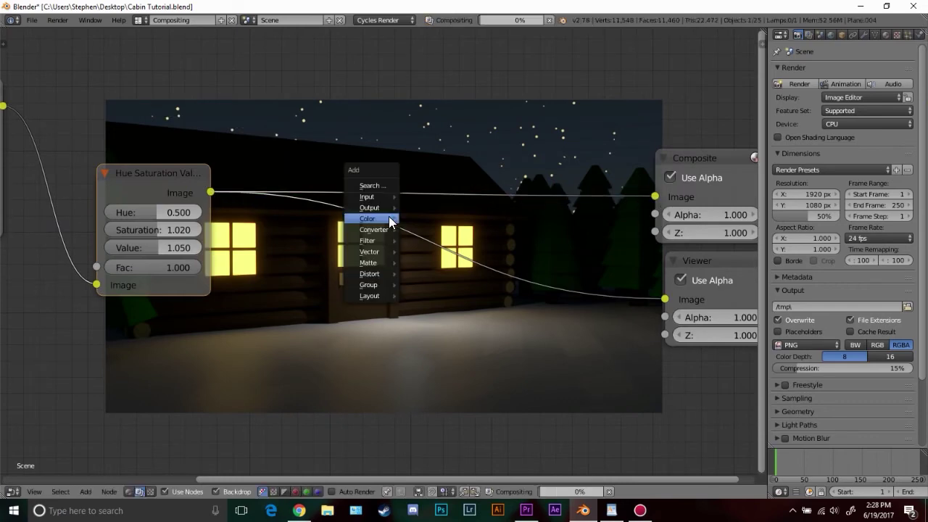
mouse_move(383, 216)
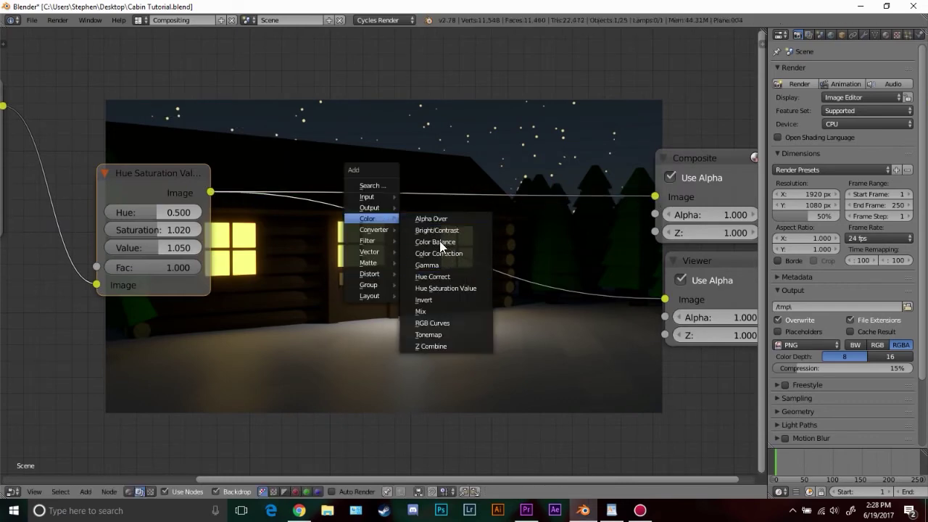
left_click(443, 230)
left_click(382, 232)
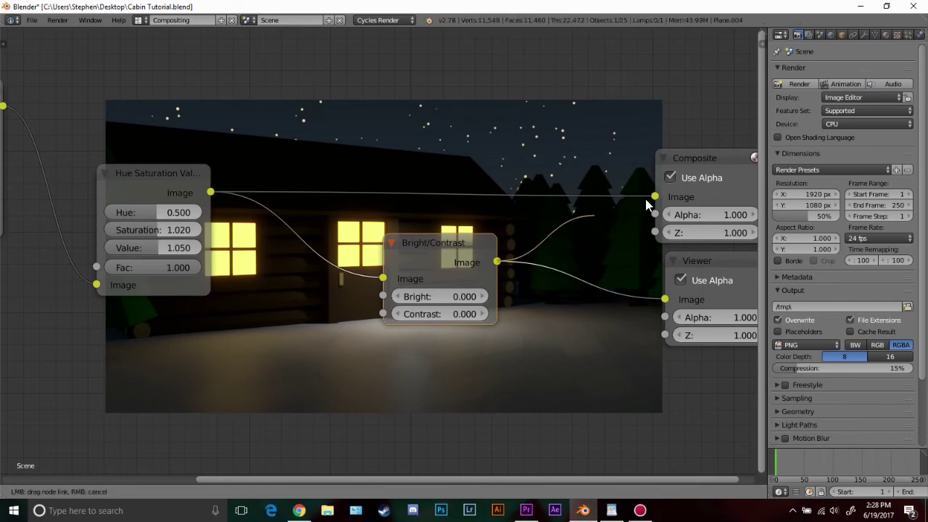
left_click_drag(454, 254, 366, 199)
Try a bright value of 1 on the Bright/Contrast node, with contrast at 1 and at 2
left_click(366, 241)
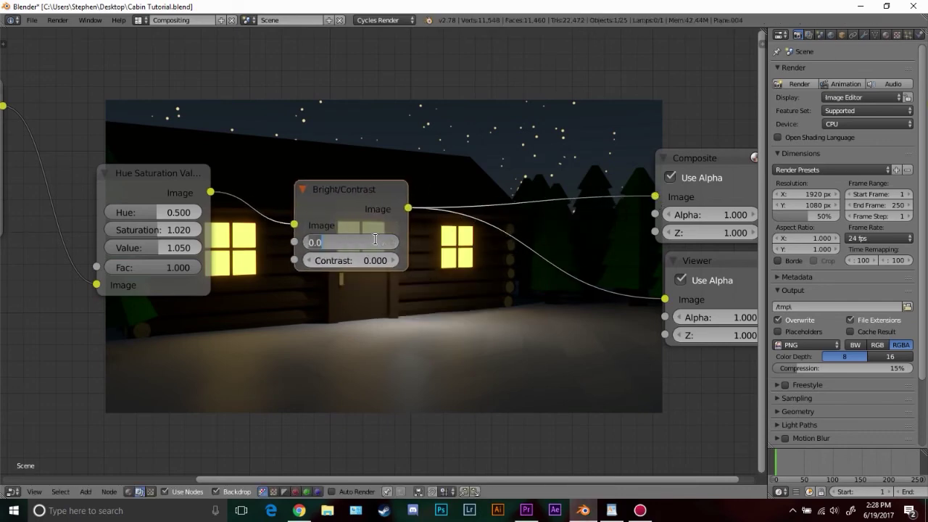
type("1")
key("Return")
middle_click_drag(372, 177, 295, 78)
scroll(374, 190, "up", 1)
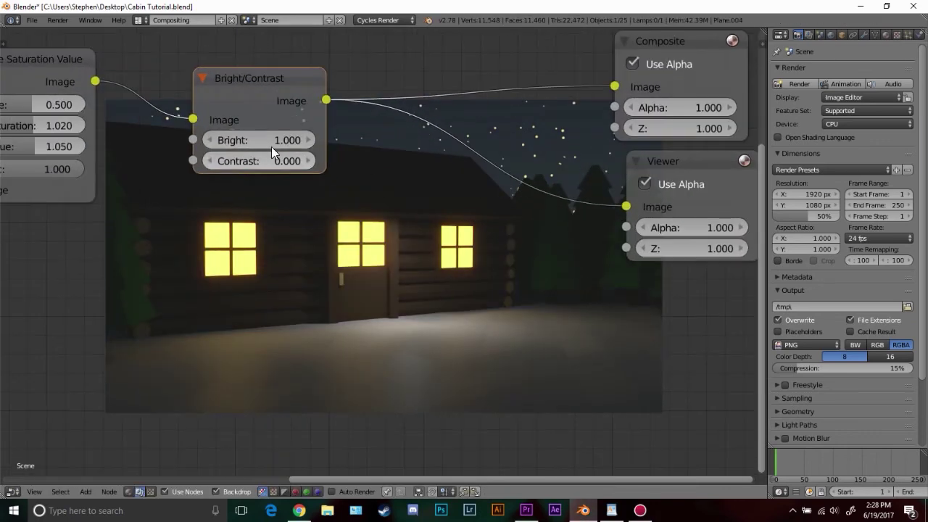
left_click(277, 160)
type("1")
key("Return")
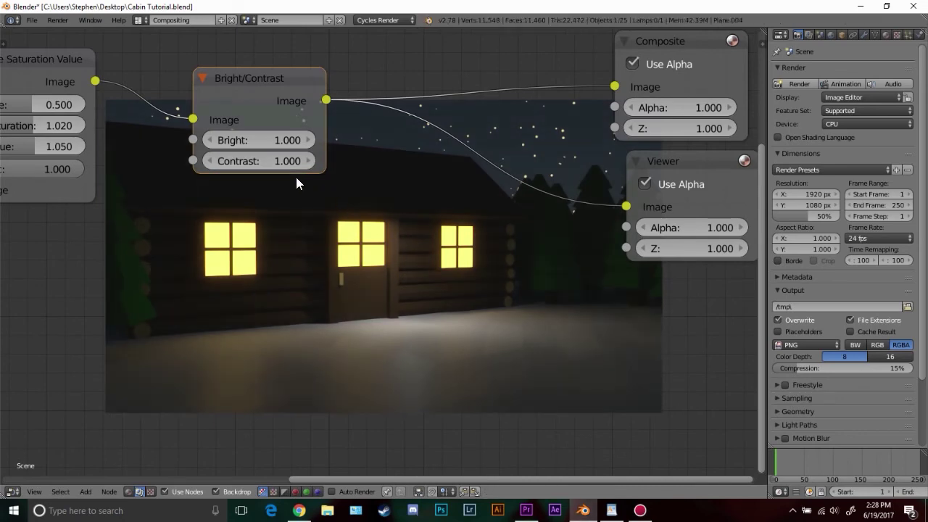
left_click(276, 161)
type("2")
key("Return")
Set the Bright/Contrast node's bright value to 0.5 and its contrast to 1
scroll(407, 254, "up", 1)
middle_click_drag(407, 254, 403, 334)
left_click(243, 200)
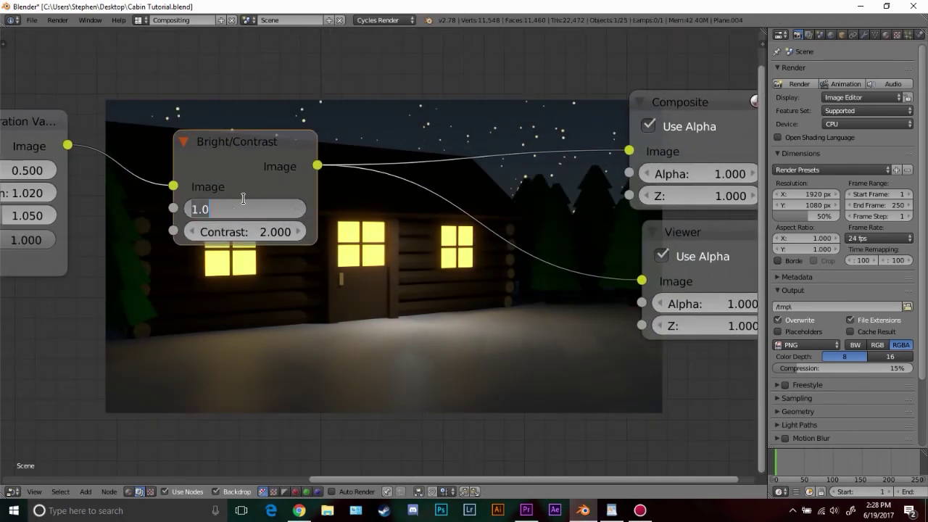
type("0.5")
key("Return")
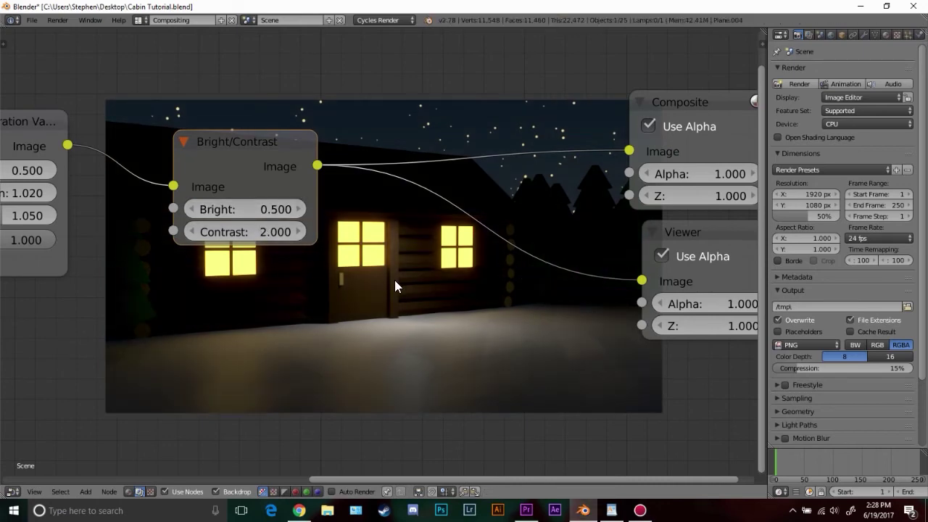
middle_click_drag(395, 280, 346, 147)
scroll(346, 146, "up", 1)
left_click(181, 108)
type("1")
key("Return")
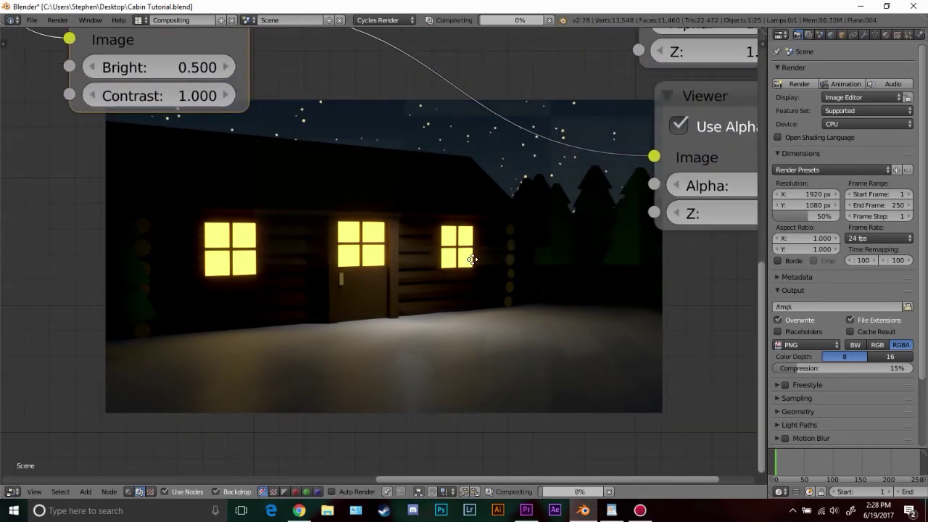
Compare the previewed image before and after the Bright/Contrast node
middle_click_drag(473, 253, 552, 435)
scroll(317, 300, "down", 2)
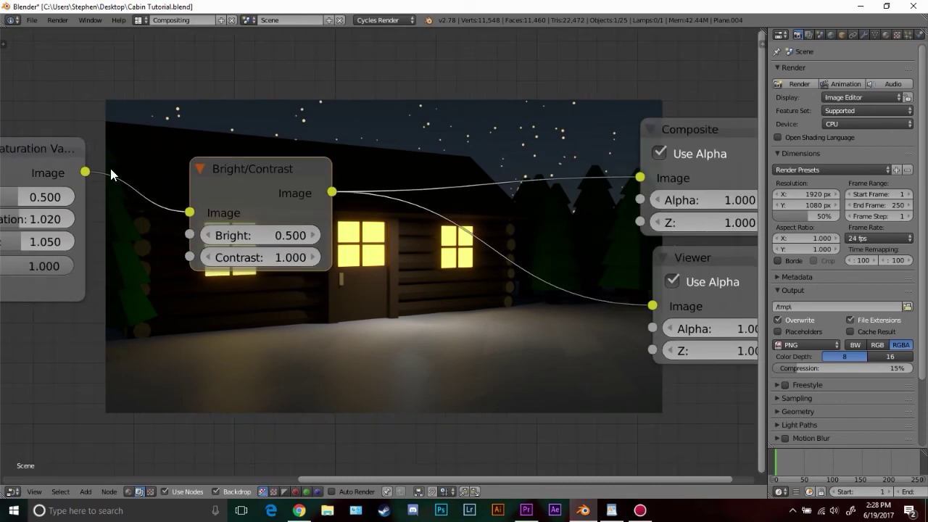
left_click(59, 158, "ctrl+shift")
left_click(272, 184, "ctrl+shift")
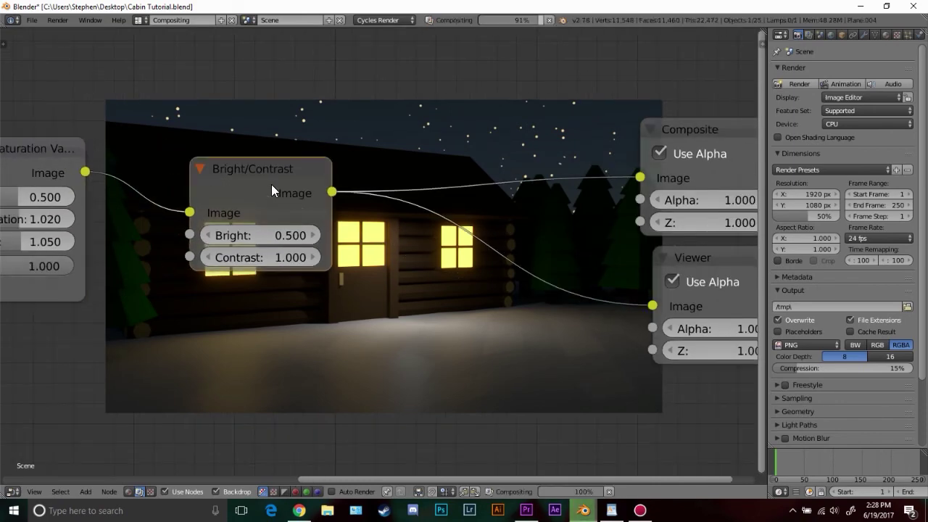
Insert a Color Balance node on the link between Bright/Contrast and the Viewer
middle_click_drag(572, 249, 489, 155)
key("shift+a")
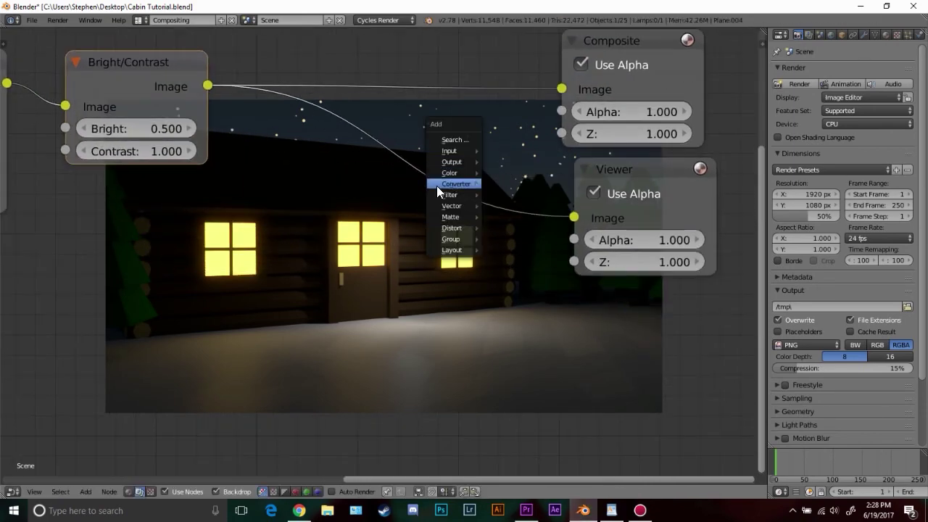
mouse_move(447, 183)
mouse_move(479, 174)
left_click(518, 196)
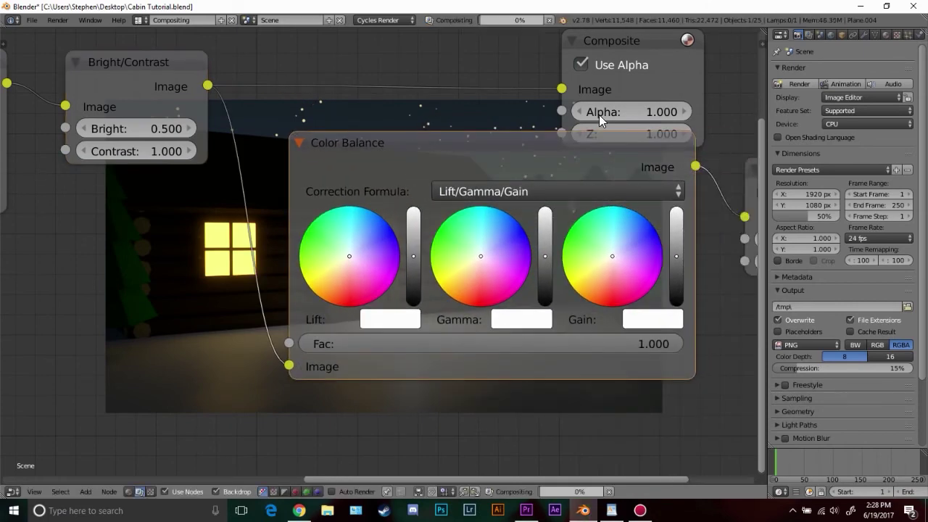
left_click(512, 128)
Move the Composite node clear of Color Balance, link the Color Balance output to it, and shift Color Balance upward
scroll(512, 128, "down", 2)
middle_click_drag(512, 128, 323, 141)
left_click_drag(416, 80, 593, 80)
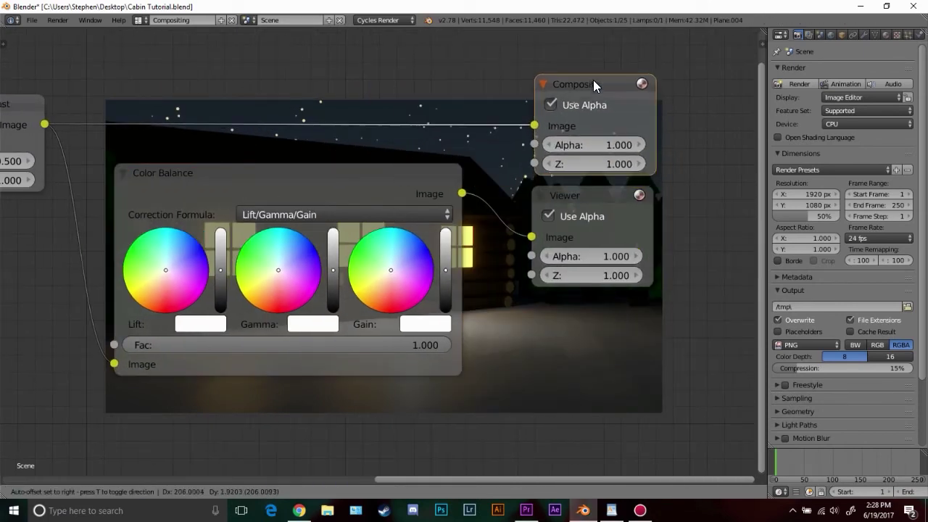
left_click_drag(461, 195, 527, 137)
left_click_drag(360, 175, 340, 76)
Try slight lift adjustments on the Color Balance node and inspect their effect on the cabin image
scroll(273, 214, "up", 4)
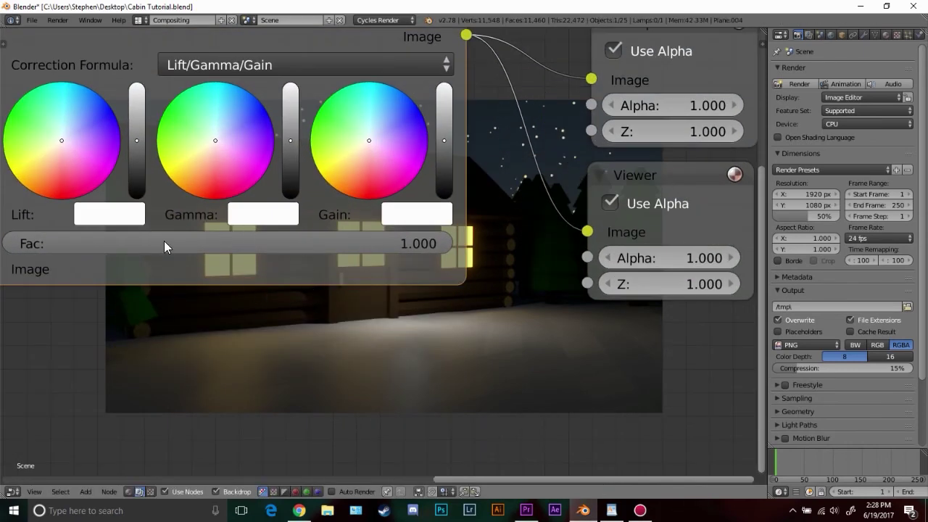
middle_click_drag(217, 207, 243, 189)
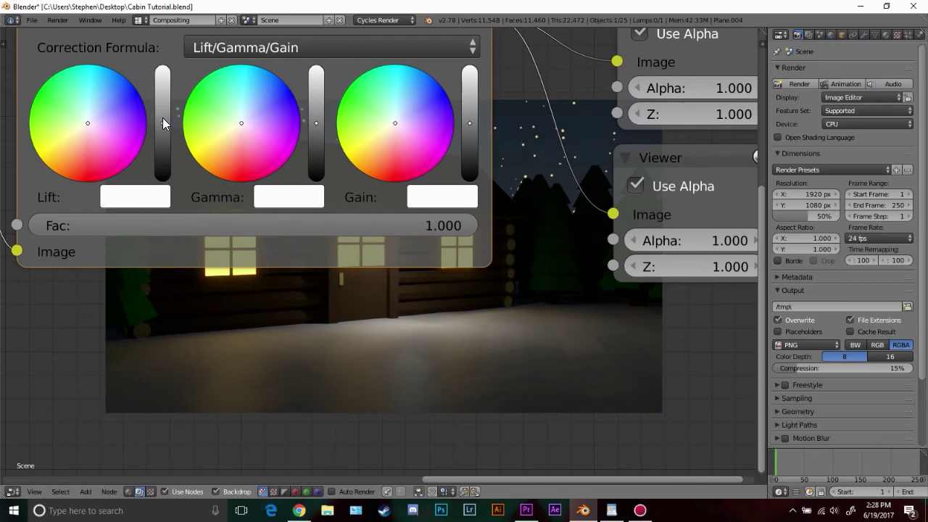
middle_click_drag(435, 375, 503, 433)
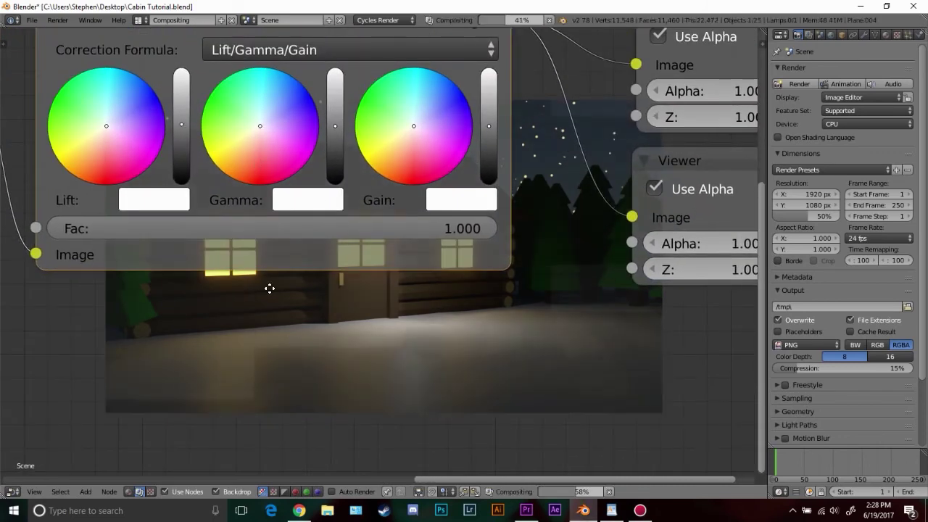
middle_click_drag(269, 288, 241, 139)
middle_click_drag(252, 177, 317, 352)
scroll(183, 140, "up", 1)
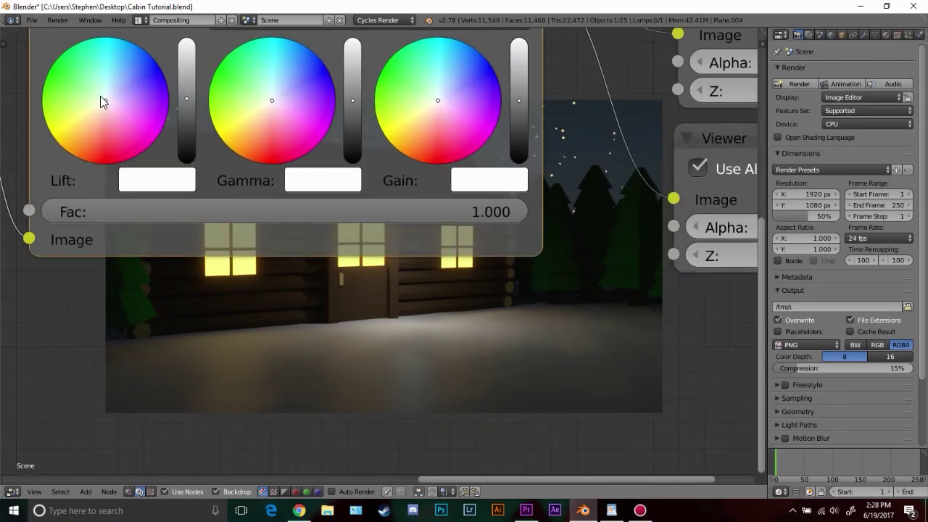
middle_click_drag(464, 433, 444, 193)
middle_click_drag(372, 194, 379, 250)
Undo the trial Color Balance adjustments, comparing the image with and without them
key("ctrl+z")
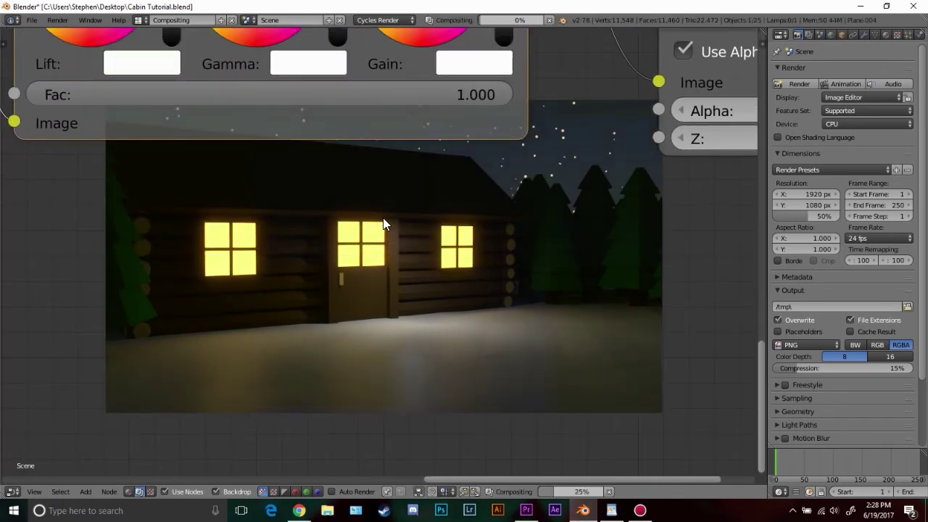
key("ctrl+alt+z")
key("ctrl+z")
key("ctrl+z")
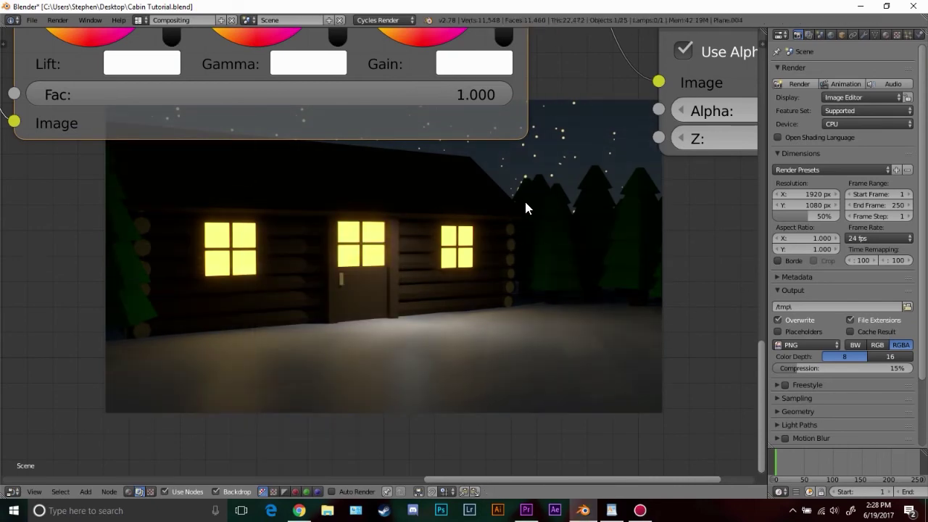
Tint the Color Balance node's gamma slightly toward warm yellow and check the snow and windows
middle_click_drag(472, 97, 451, 205)
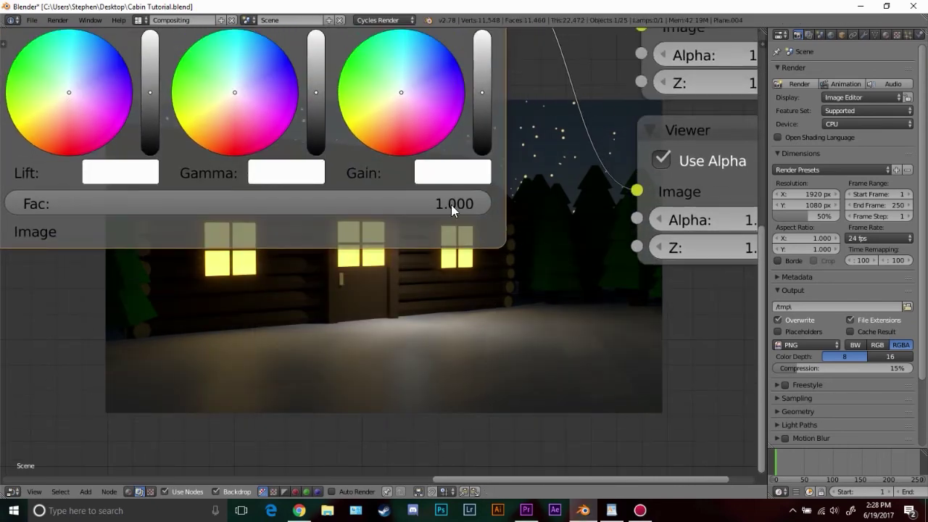
left_click_drag(481, 92, 481, 91)
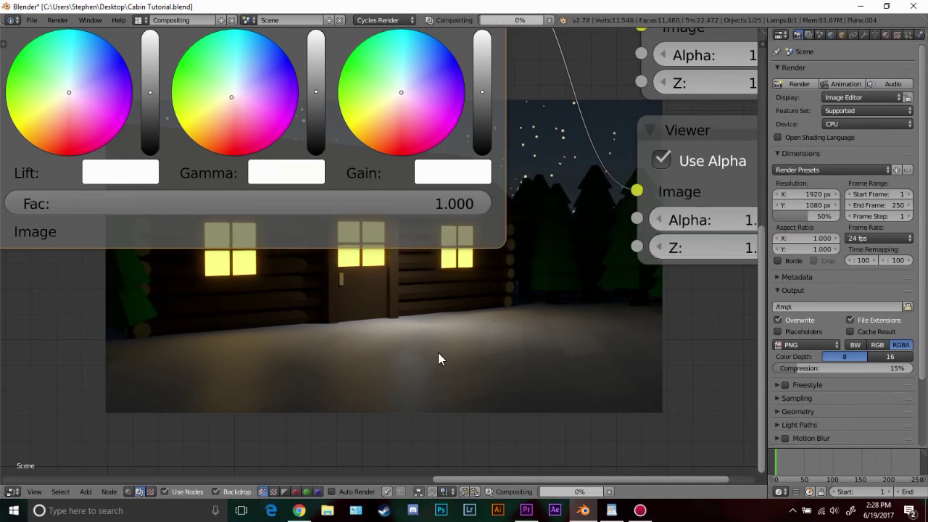
middle_click_drag(440, 358, 422, 337)
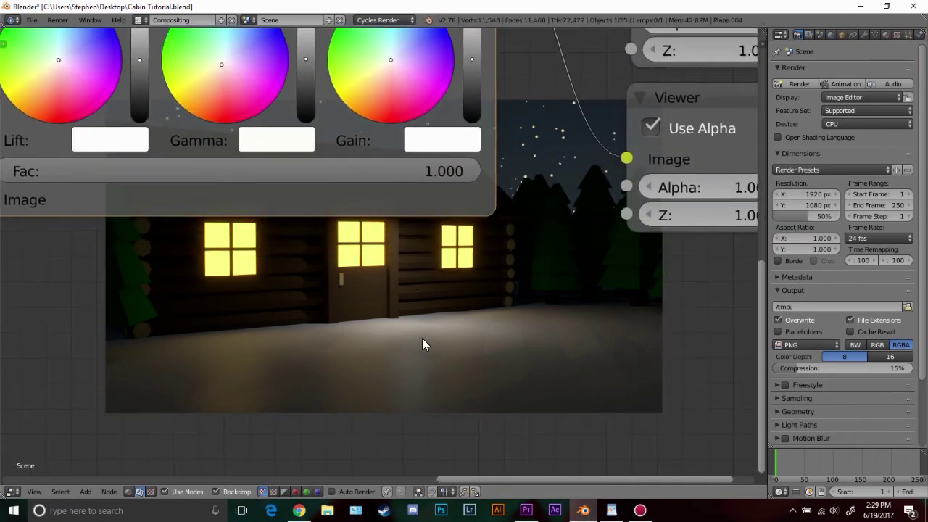
Shift the Color Balance node's gain slightly toward blue and its lift slightly toward a warm tone
middle_click_drag(400, 144, 393, 179)
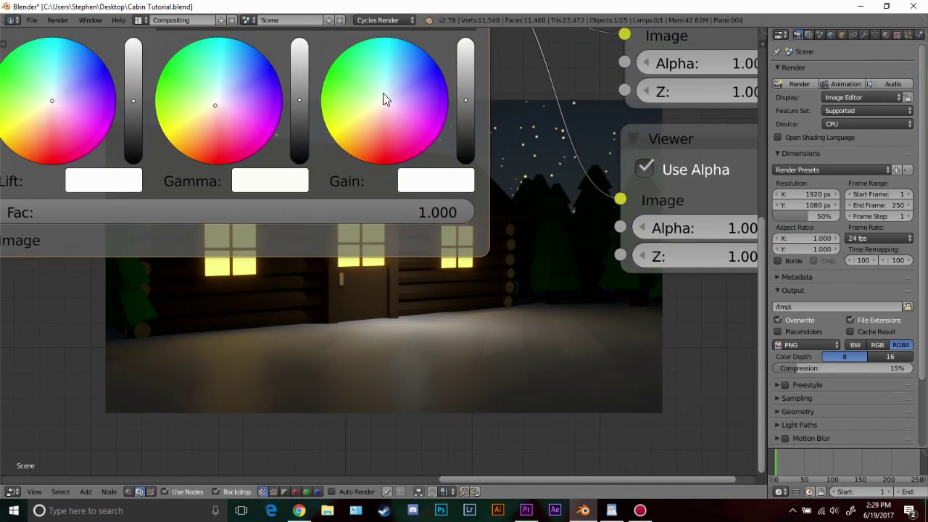
middle_click_drag(361, 311, 504, 324)
left_click(189, 99)
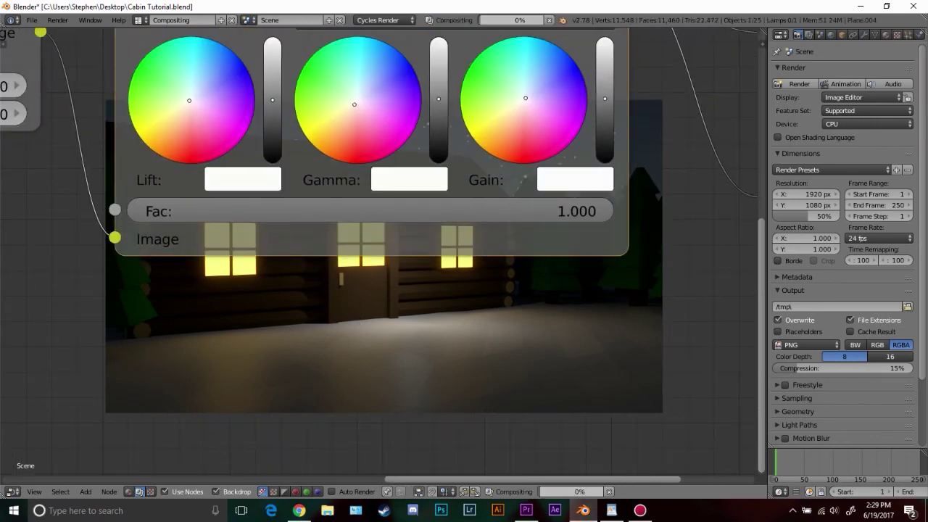
middle_click_drag(338, 209, 352, 147)
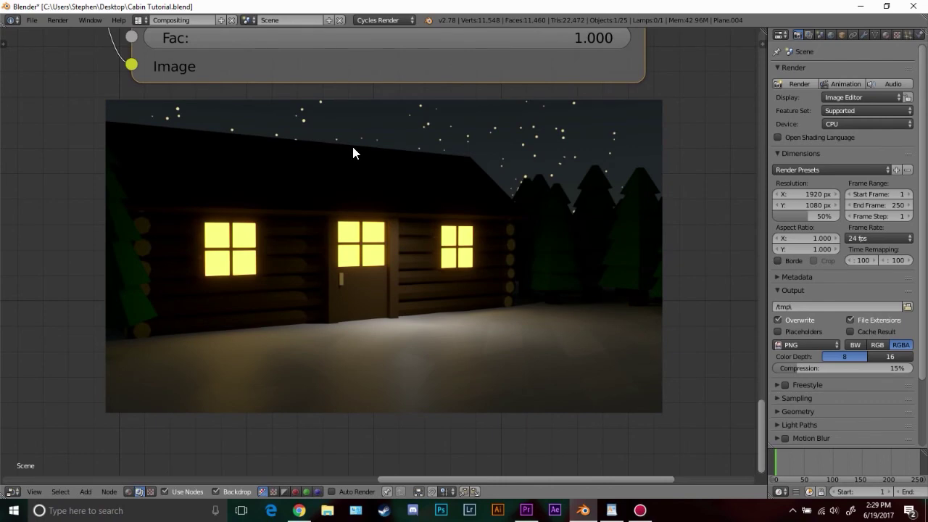
Move the Composite and Viewer nodes together farther away from the Color Balance node
scroll(577, 256, "down", 5)
middle_click_drag(546, 251, 349, 359)
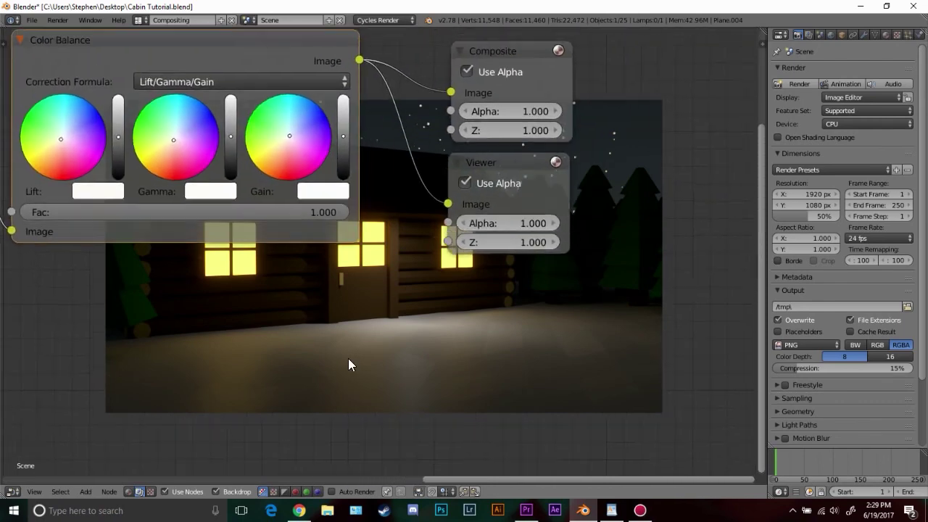
scroll(348, 359, "down", 1)
key("a")
key("b")
left_click_drag(464, 89, 525, 205)
key("g")
left_click(532, 163)
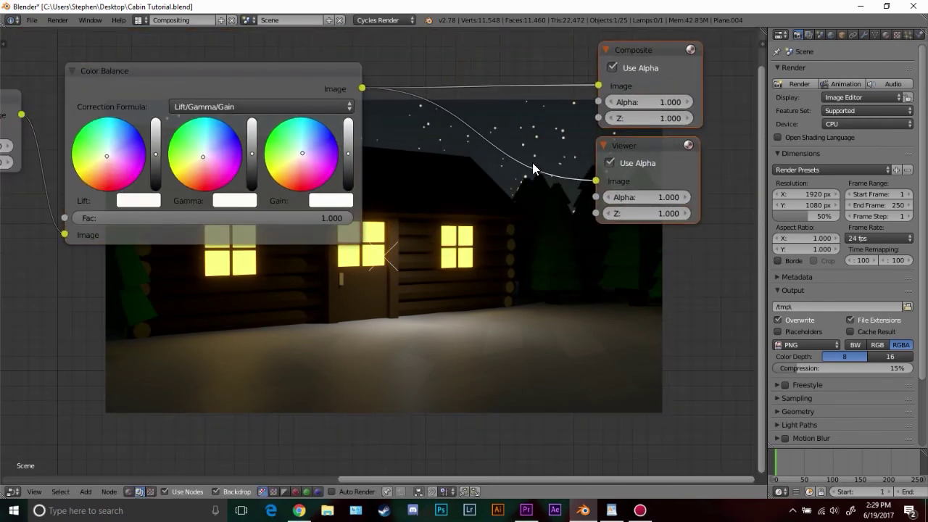
Switch the screen layout from Compositing to Default
key("shift+a")
mouse_move(534, 165)
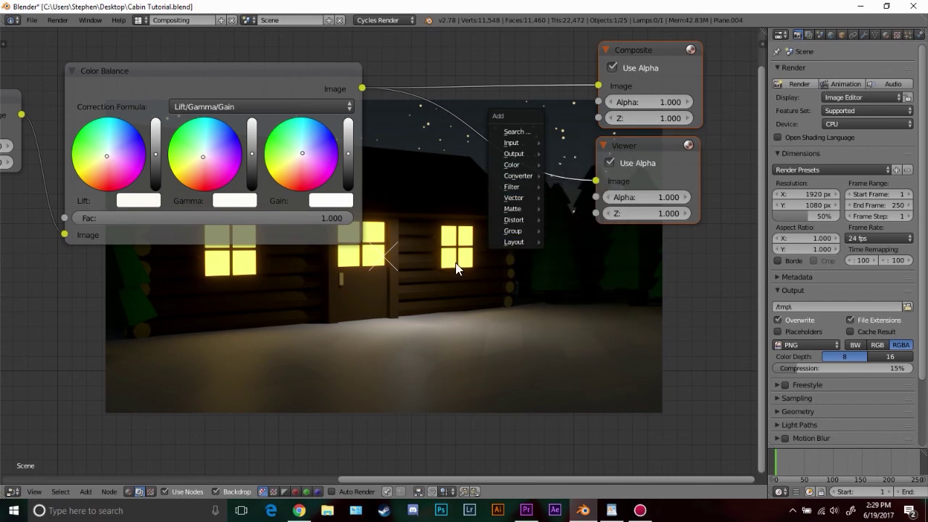
left_click(139, 20)
left_click(167, 67)
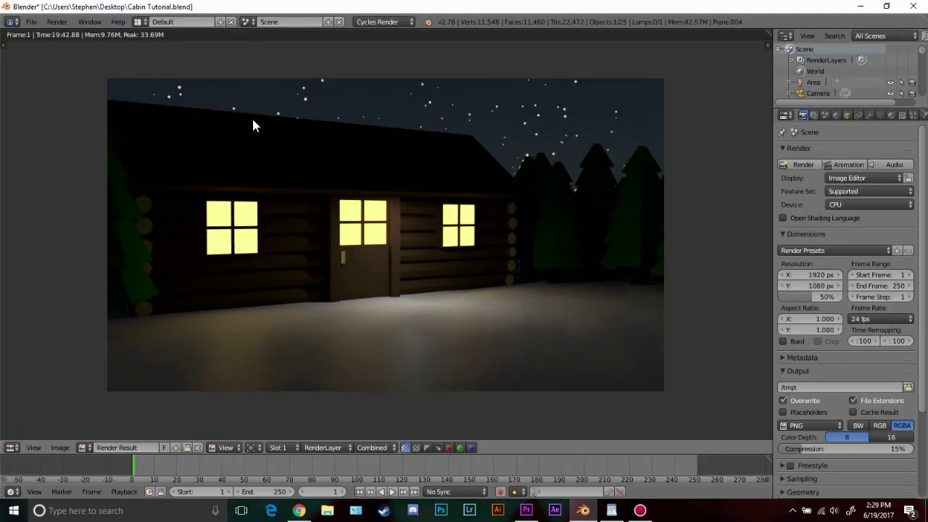
Display the Viewer Node image in the image editor, and switch that area to the 3D View
left_click(89, 451)
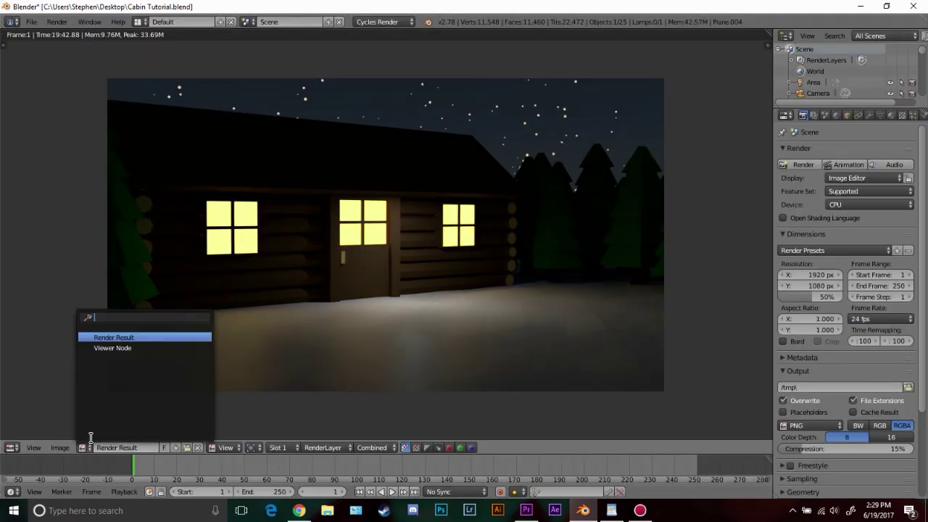
left_click(118, 339)
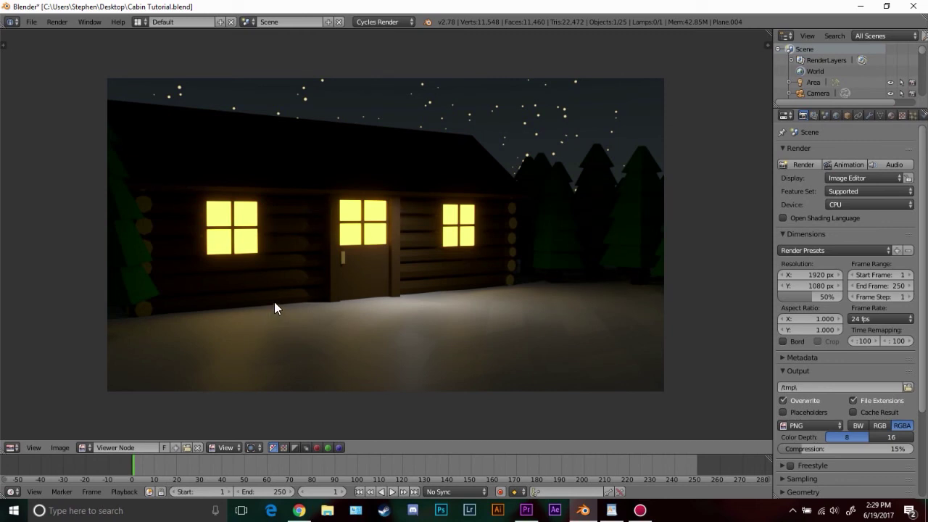
left_click(11, 448)
left_click(22, 430)
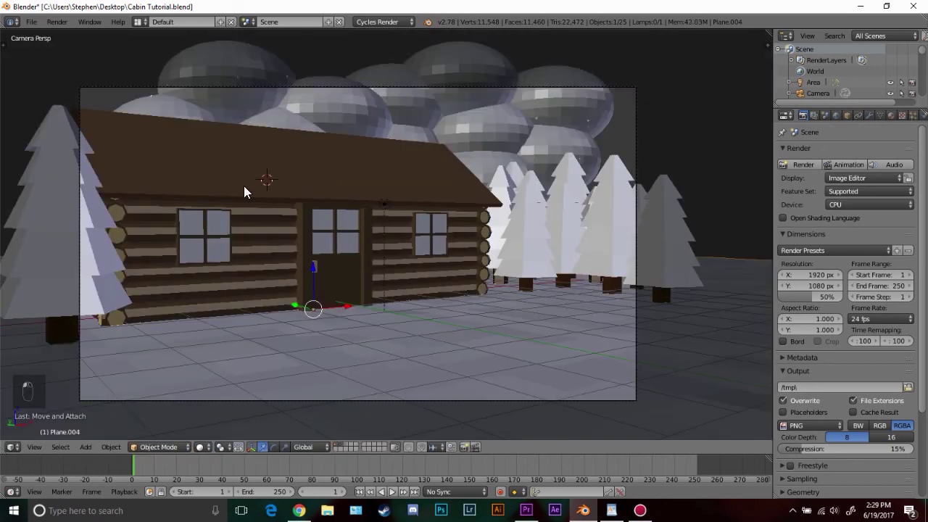
left_click(228, 147)
left_click(434, 171)
Open the recent file Snow Cabin.blend in a new Blender window and switch its image editor to the 3D View
key("F12")
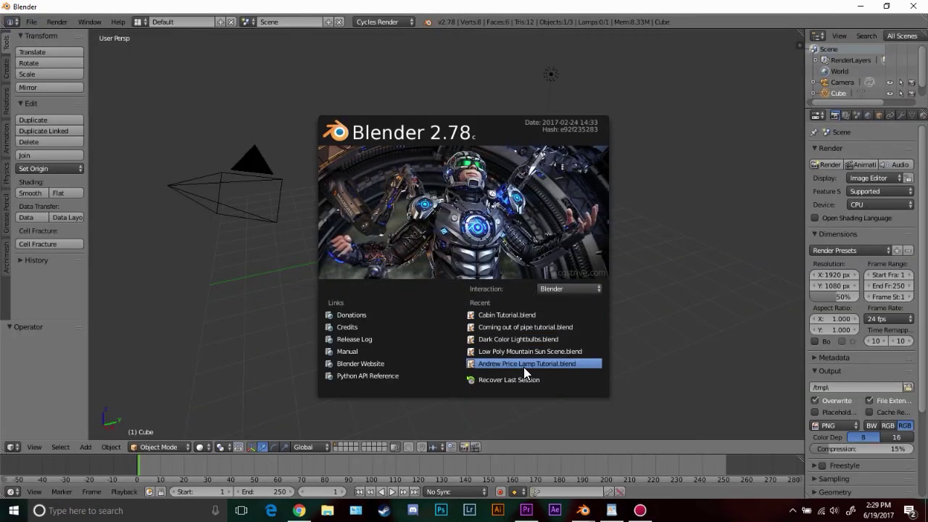
left_click(31, 22)
mouse_move(88, 57)
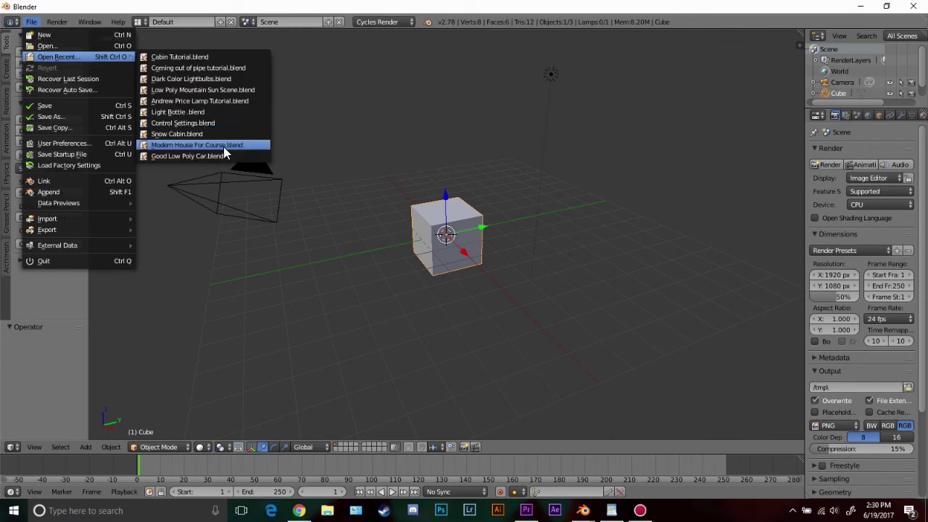
left_click(187, 132)
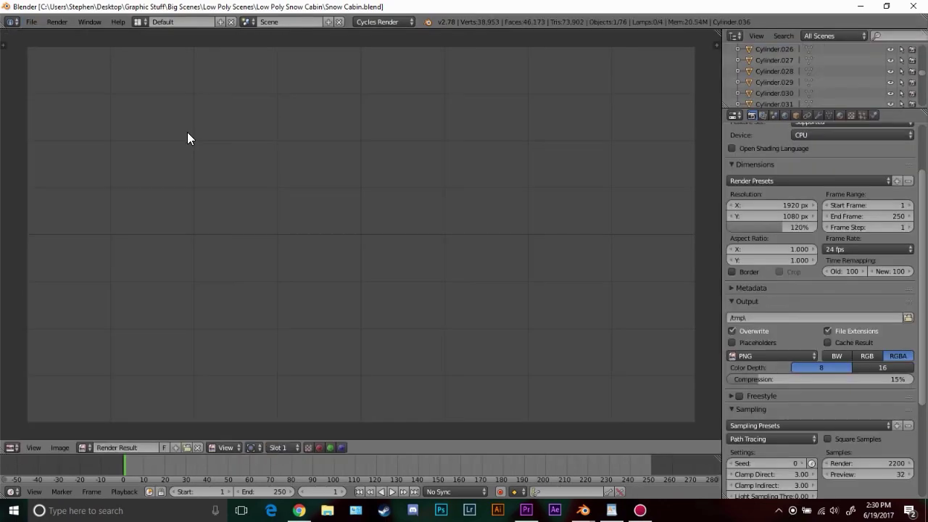
left_click(12, 449)
left_click(33, 434)
Examine the large spheres and low-poly clouds floating above the snow scene
middle_click_drag(383, 335, 396, 204)
scroll(388, 361, "up", 2)
scroll(377, 184, "up", 1)
scroll(442, 101, "down", 8)
right_click(442, 72)
scroll(372, 104, "down", 3)
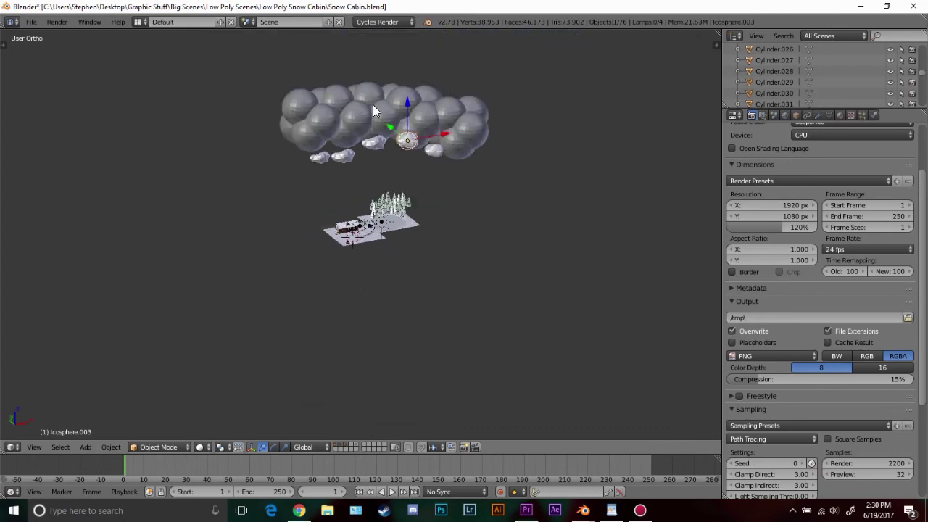
scroll(341, 131, "up", 3)
right_click(331, 99)
Select the dormer roof on the snowy cabin and try to move it
scroll(351, 218, "up", 14)
middle_click_drag(321, 170, 422, 251, "shift")
right_click(320, 90)
middle_click_drag(249, 92, 355, 125, "shift")
right_click(281, 97)
key("g")
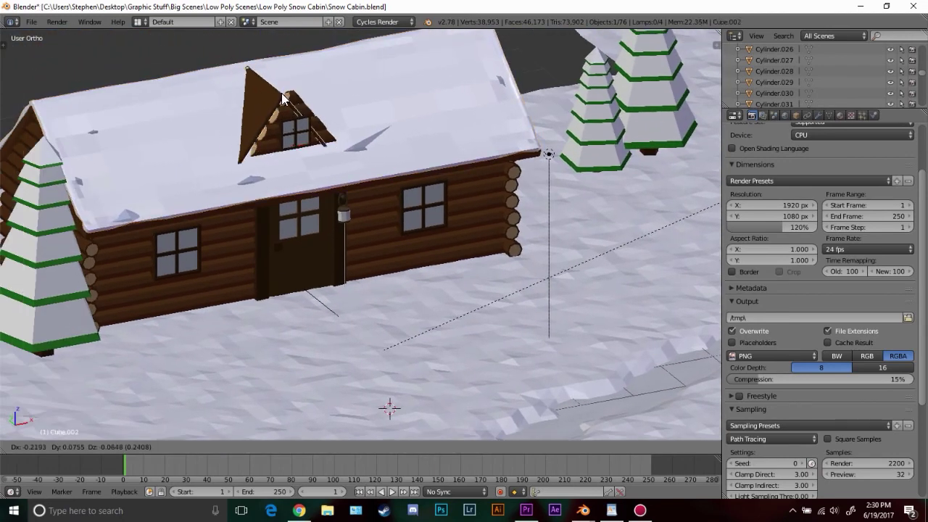
left_click(292, 123)
Examine the snow-covered pines, the lantern on its stump, the brown box and the fishing rod beside the cabin
scroll(291, 124, "down", 3)
scroll(457, 215, "up", 3)
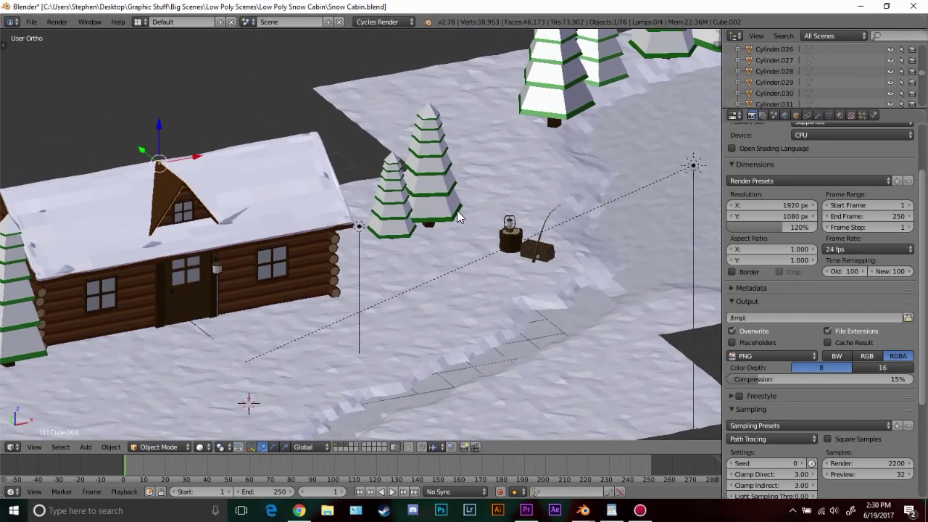
scroll(456, 215, "up", 5)
right_click(316, 188)
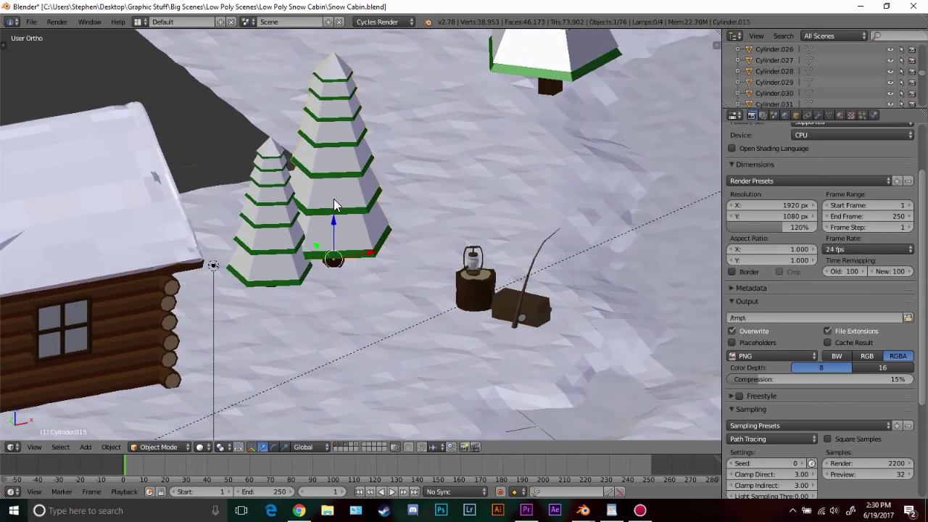
scroll(333, 198, "up", 3)
scroll(366, 237, "down", 4)
scroll(320, 205, "up", 5)
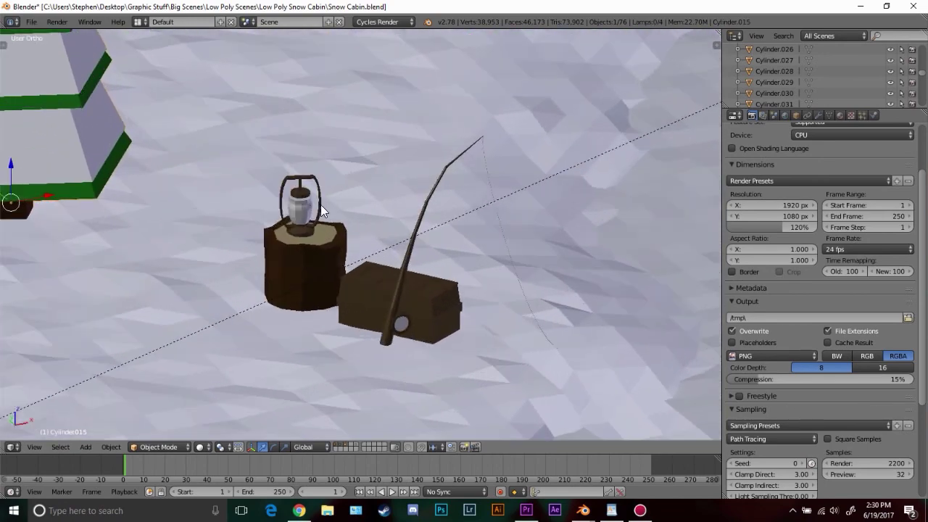
right_click(312, 205)
scroll(311, 205, "up", 5)
right_click(271, 148)
scroll(445, 236, "down", 4)
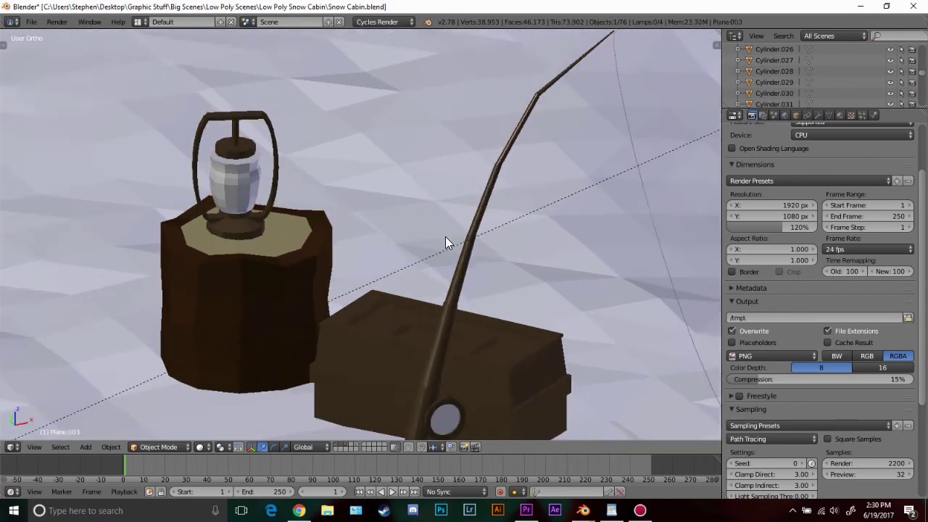
right_click(434, 312)
Examine the frozen pond and view the whole snow cabin scene through the camera
scroll(522, 294, "down", 4)
middle_click_drag(596, 251, 437, 260, "shift")
scroll(464, 239, "down", 1)
right_click(552, 179)
scroll(552, 181, "down", 5)
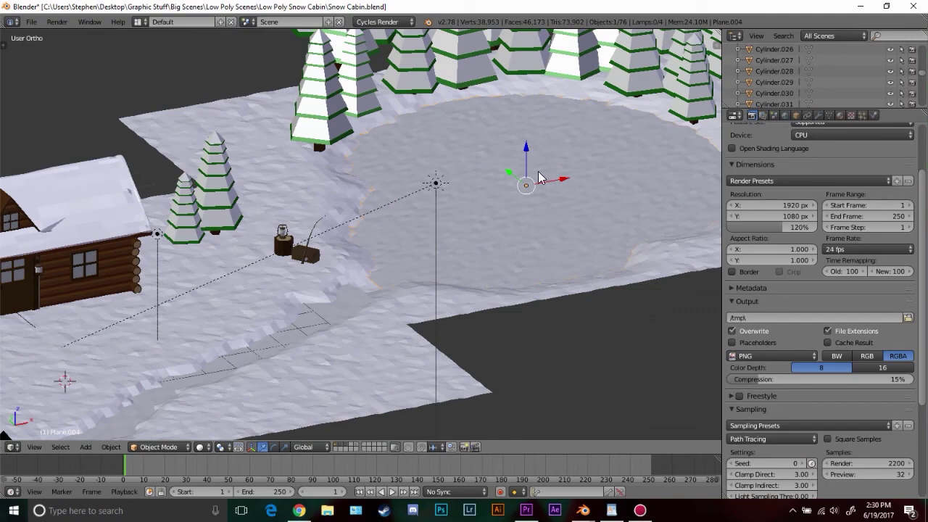
key("KP_0")
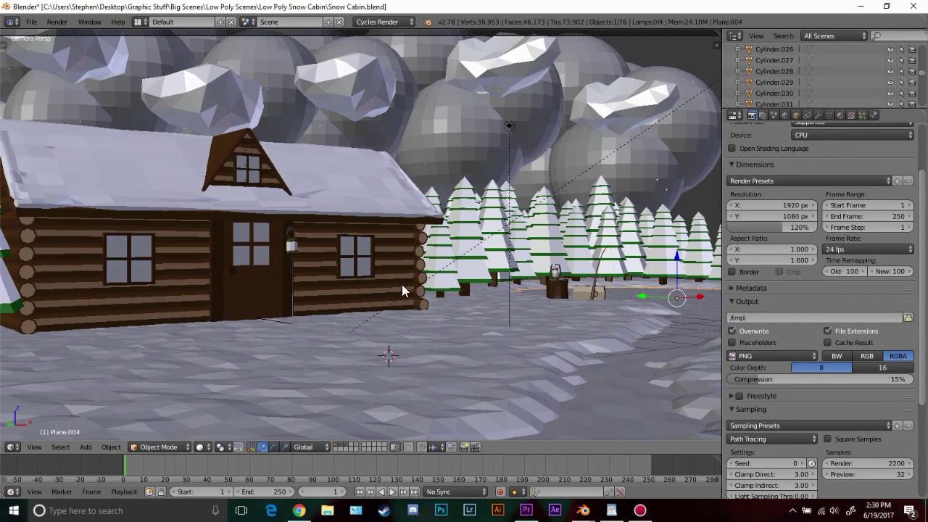
scroll(403, 278, "down", 2)
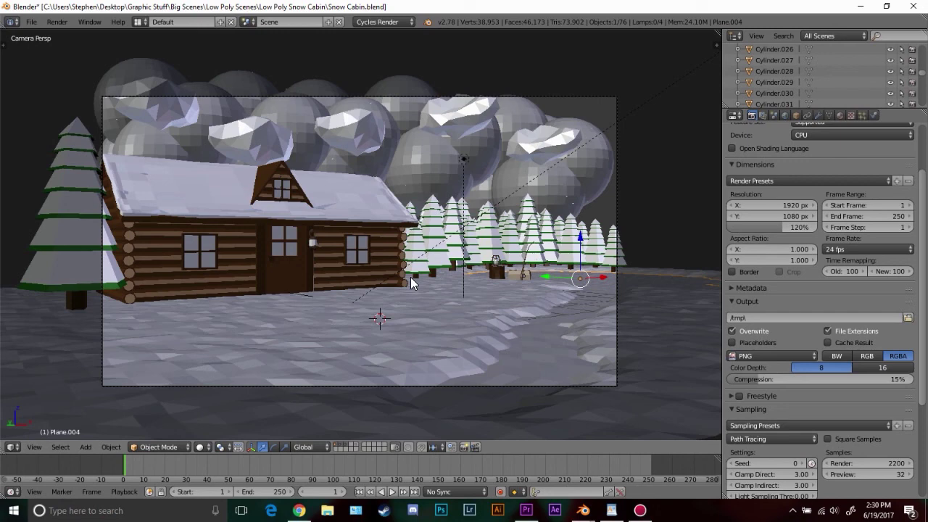
Return to the Cabin Tutorial.blend window and switch its 3D View to the UV/Image Editor
mouse_move(583, 510)
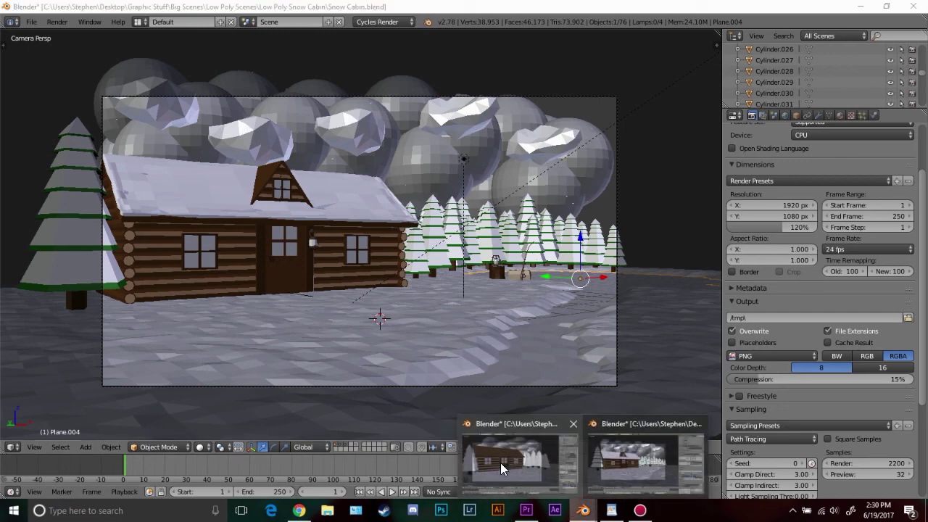
left_click(520, 456)
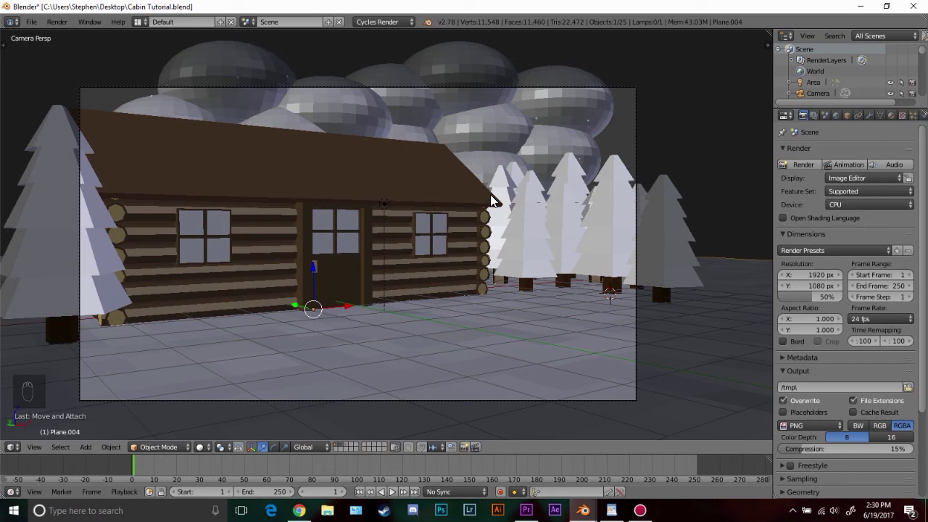
left_click(11, 446)
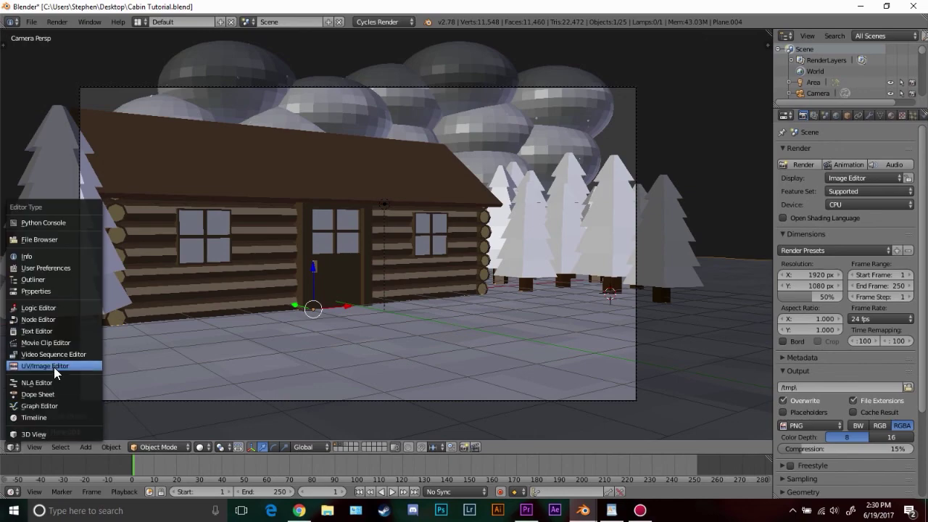
left_click(101, 370)
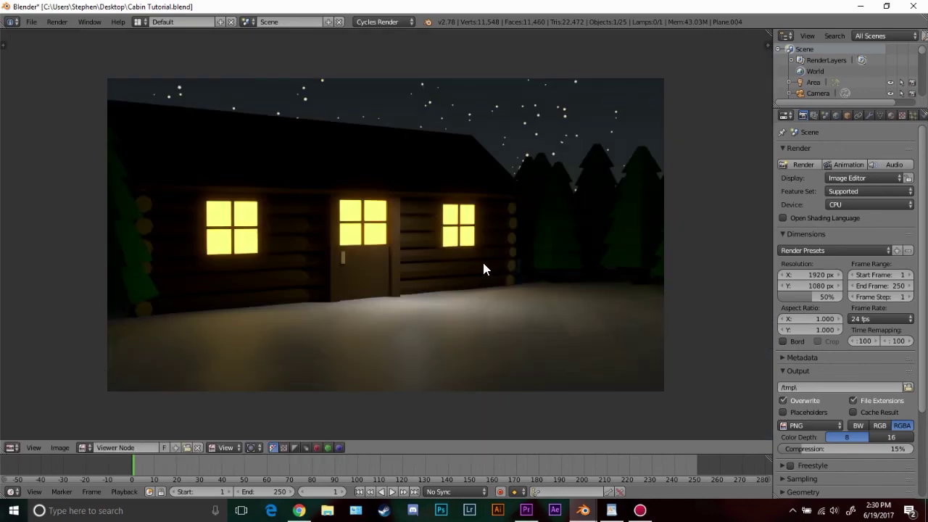